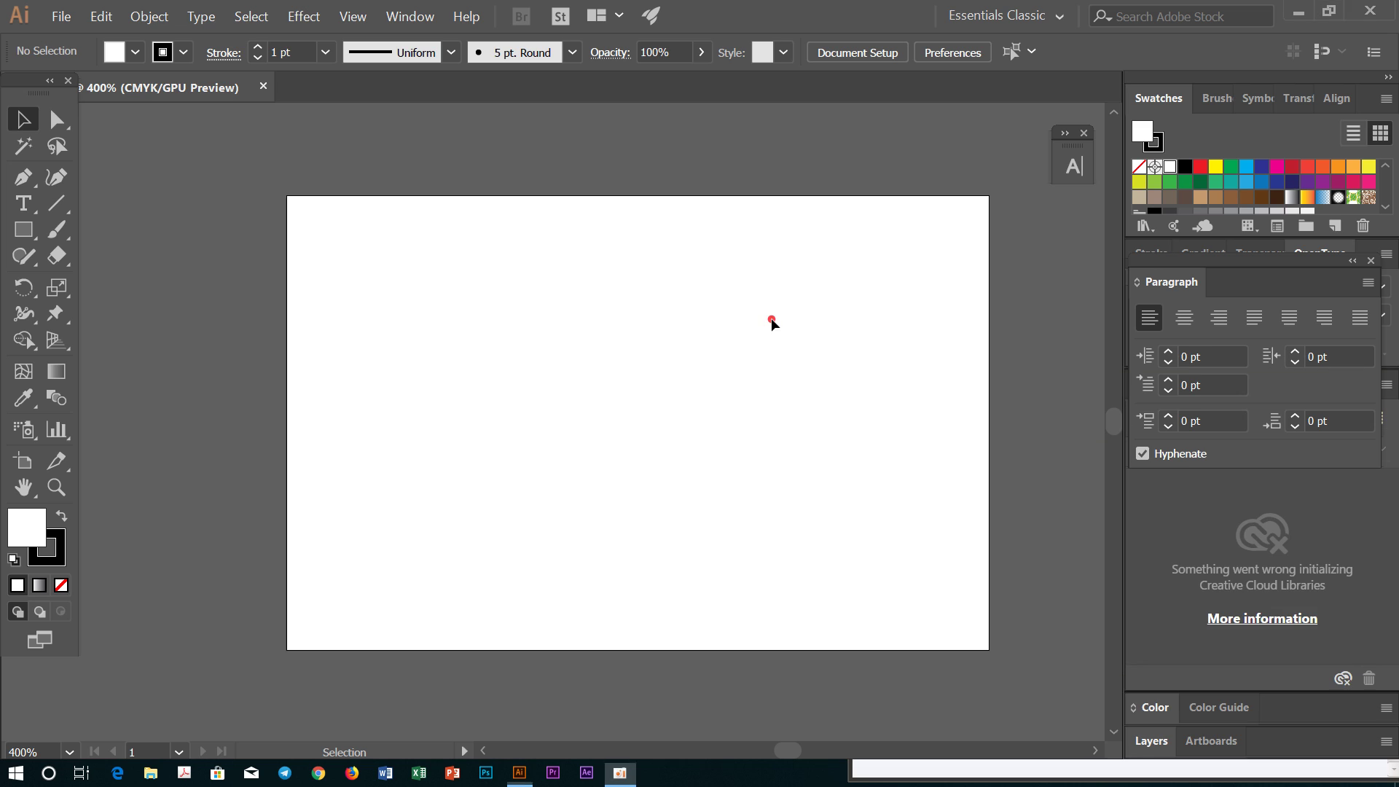
# Start a new document from Illustrator's blank Print presets.
pyautogui.click(771, 324)
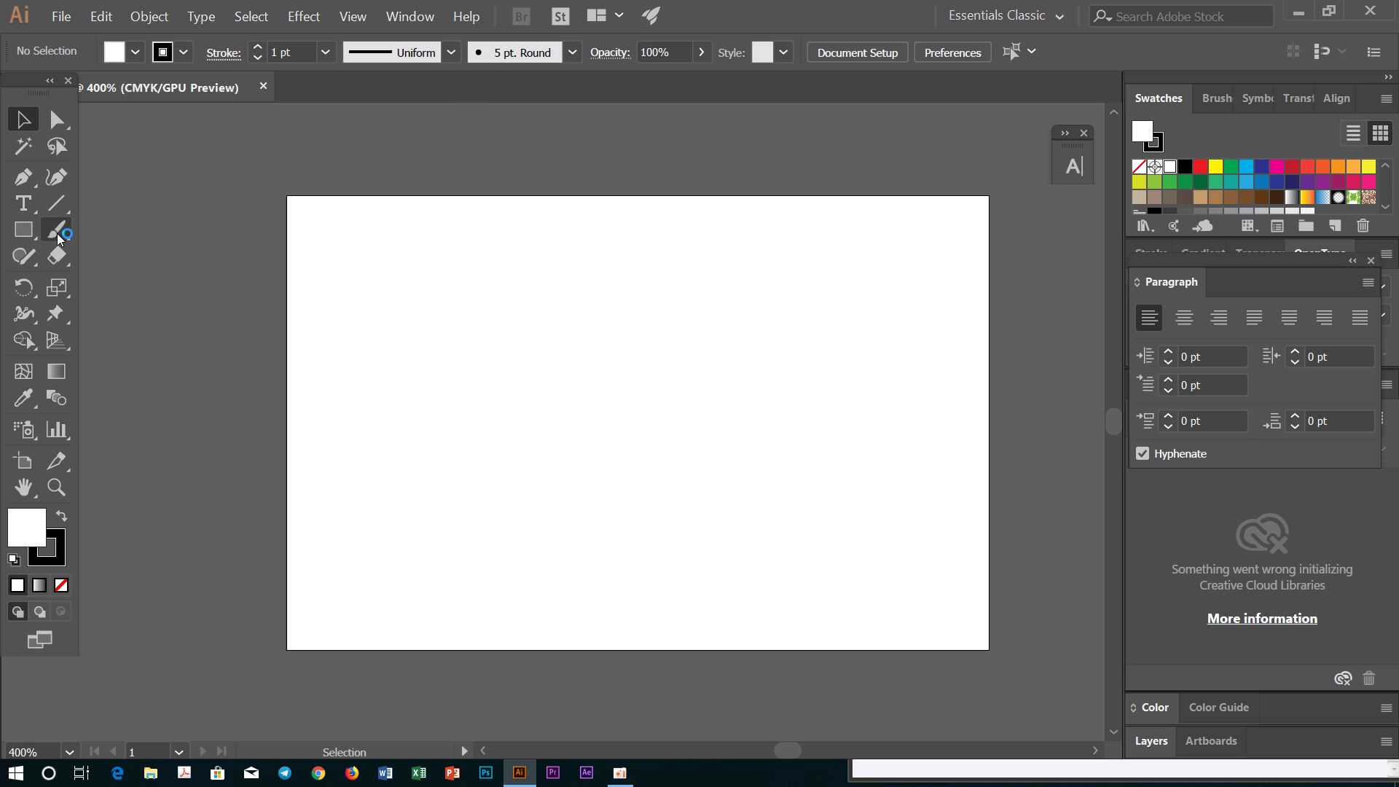
pyautogui.click(61, 16)
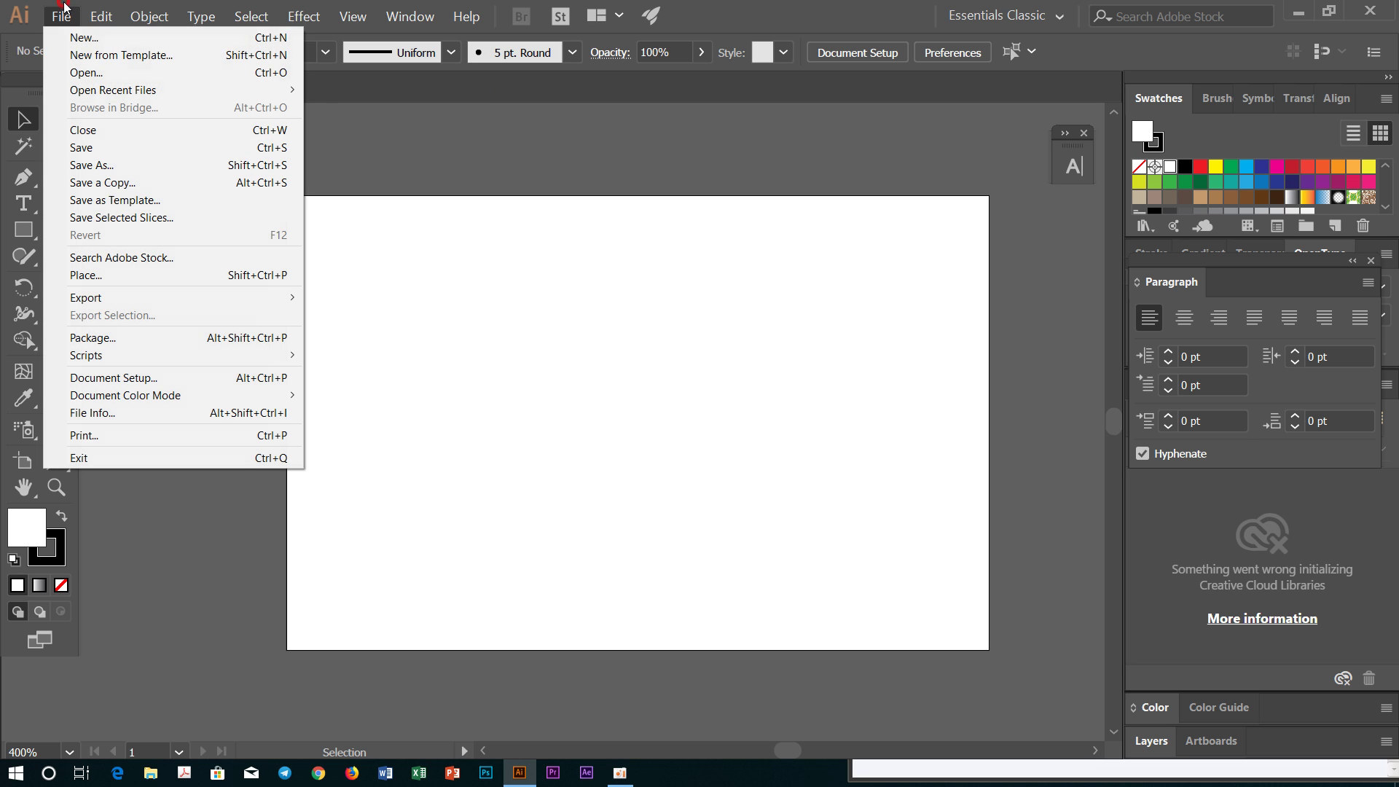
pyautogui.click(94, 37)
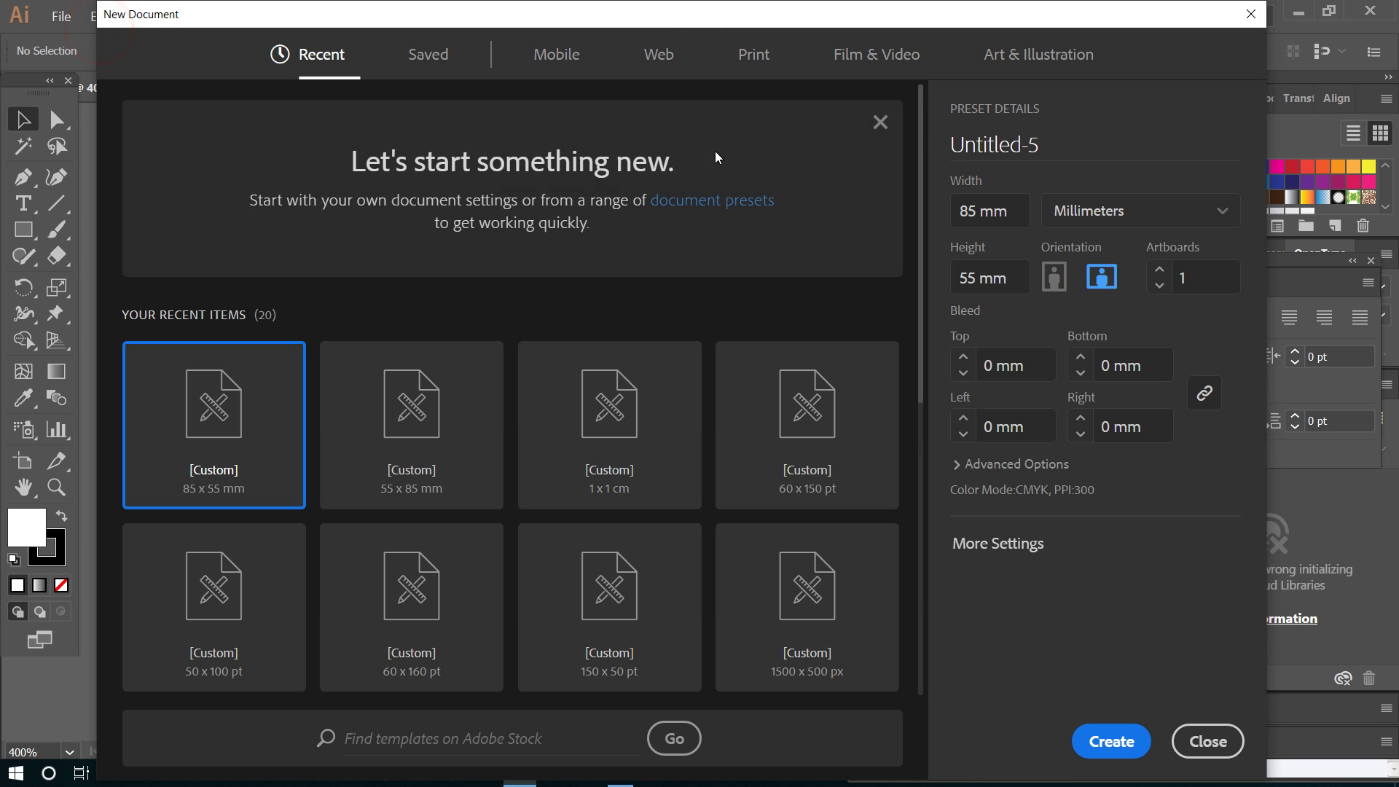
pyautogui.click(746, 62)
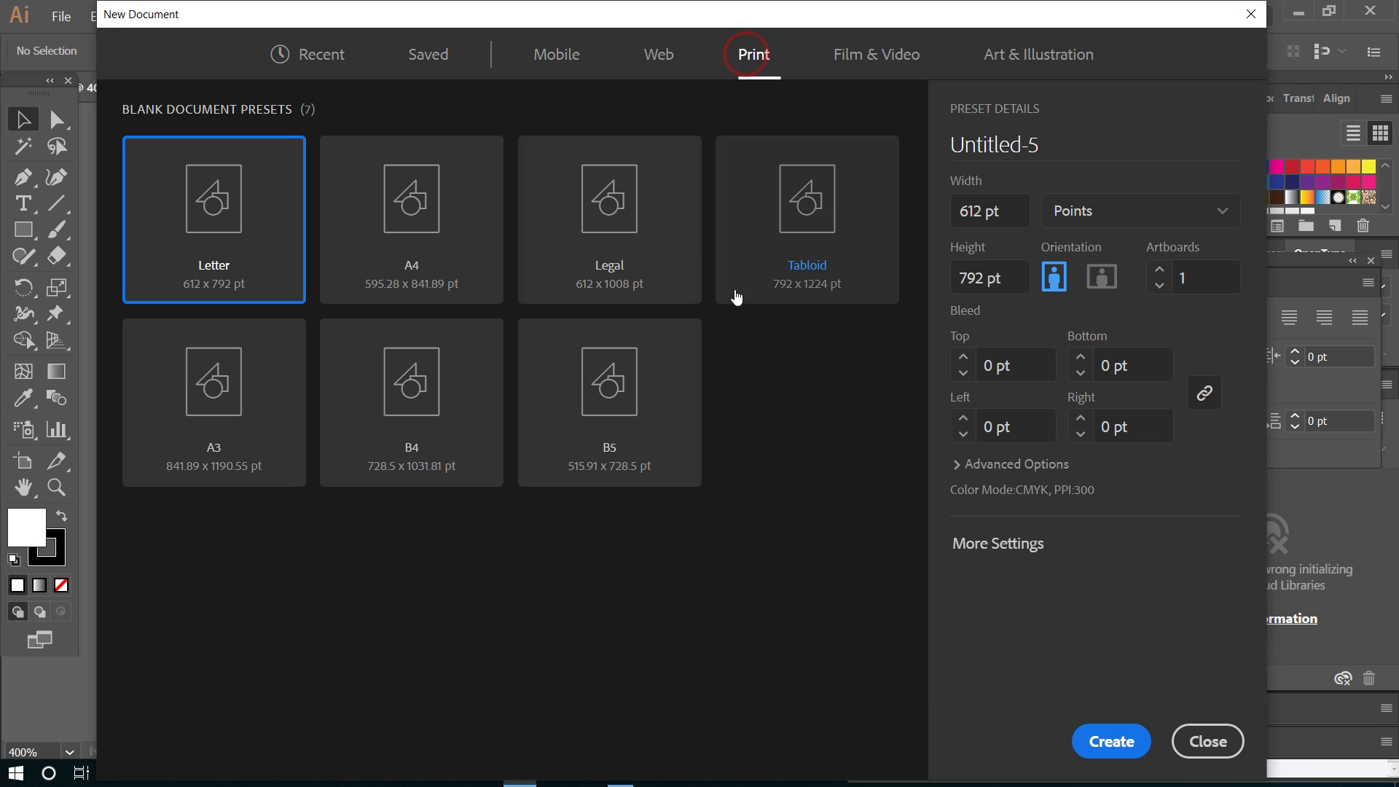
# Size the page 55 × 85 pt and turn it to landscape orientation.
pyautogui.doubleClick(978, 211)
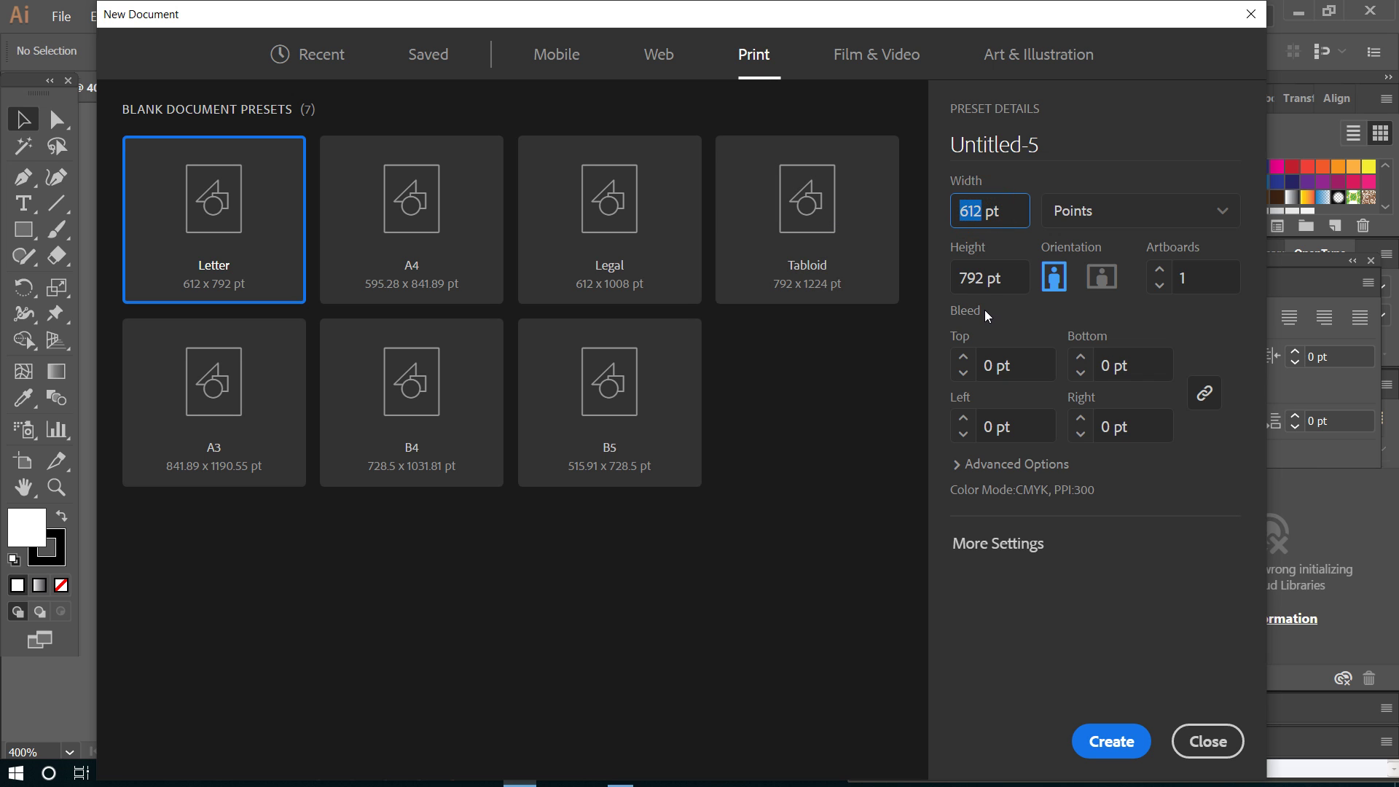
pyautogui.write('5')
pyautogui.press('BackSpace')
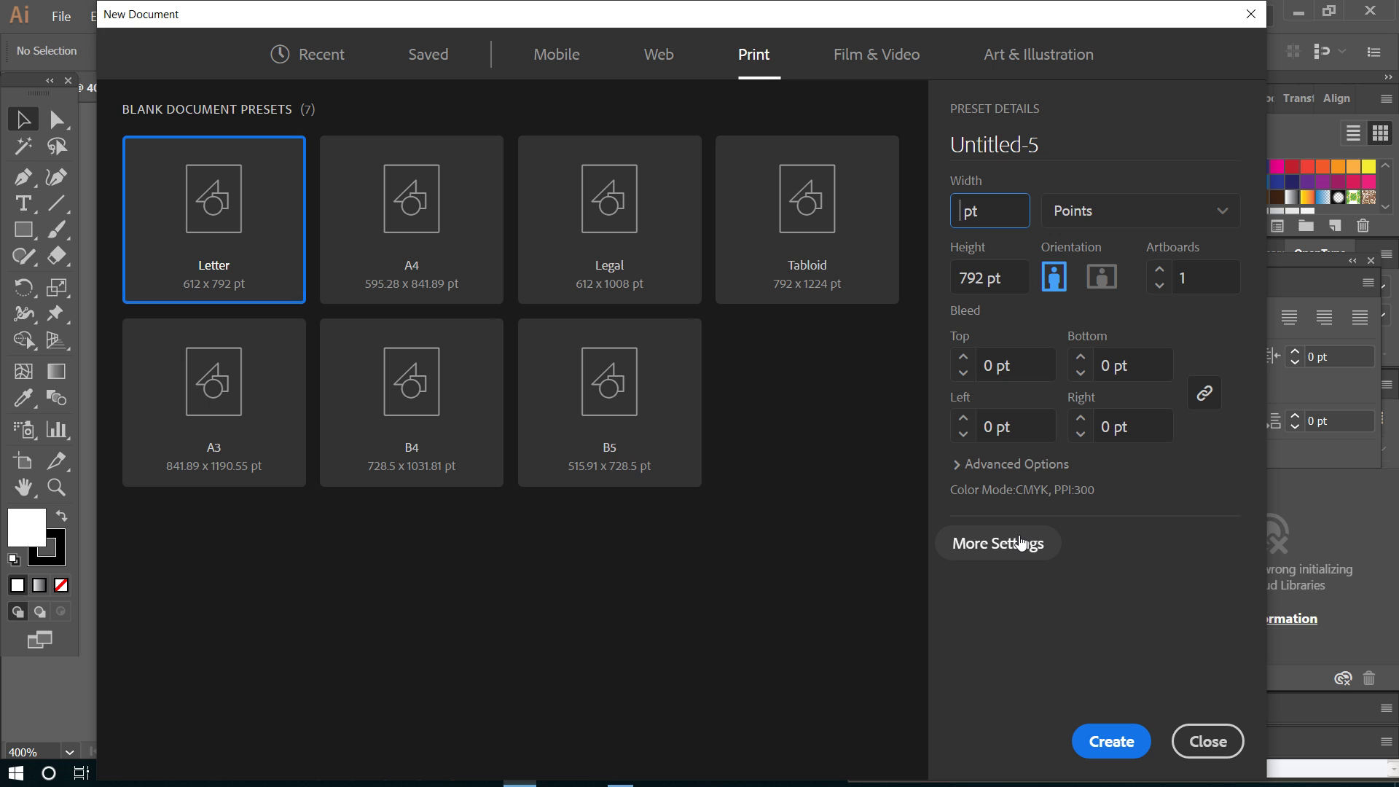
pyautogui.write('5')
pyautogui.write('5')
pyautogui.doubleClick(972, 277)
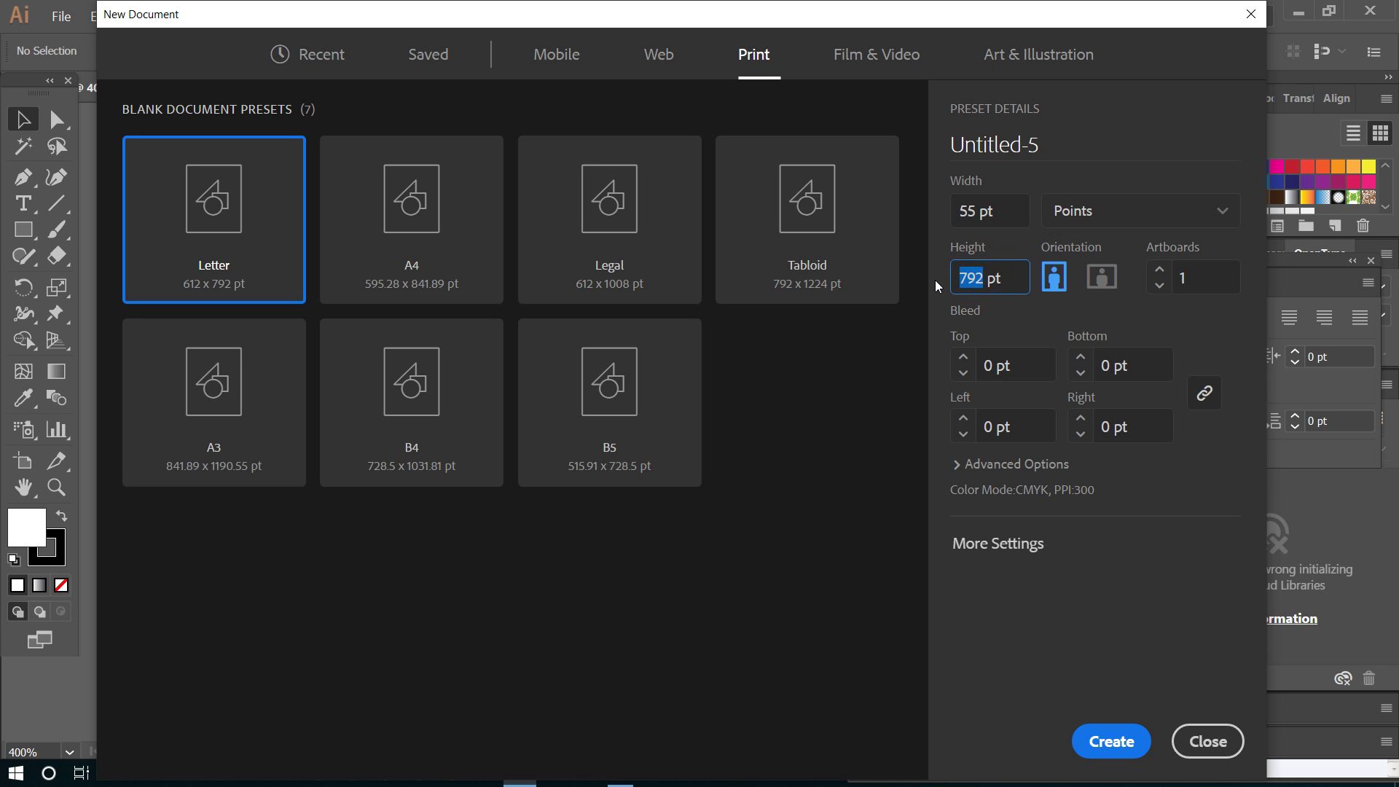
pyautogui.write('8')
pyautogui.write('5')
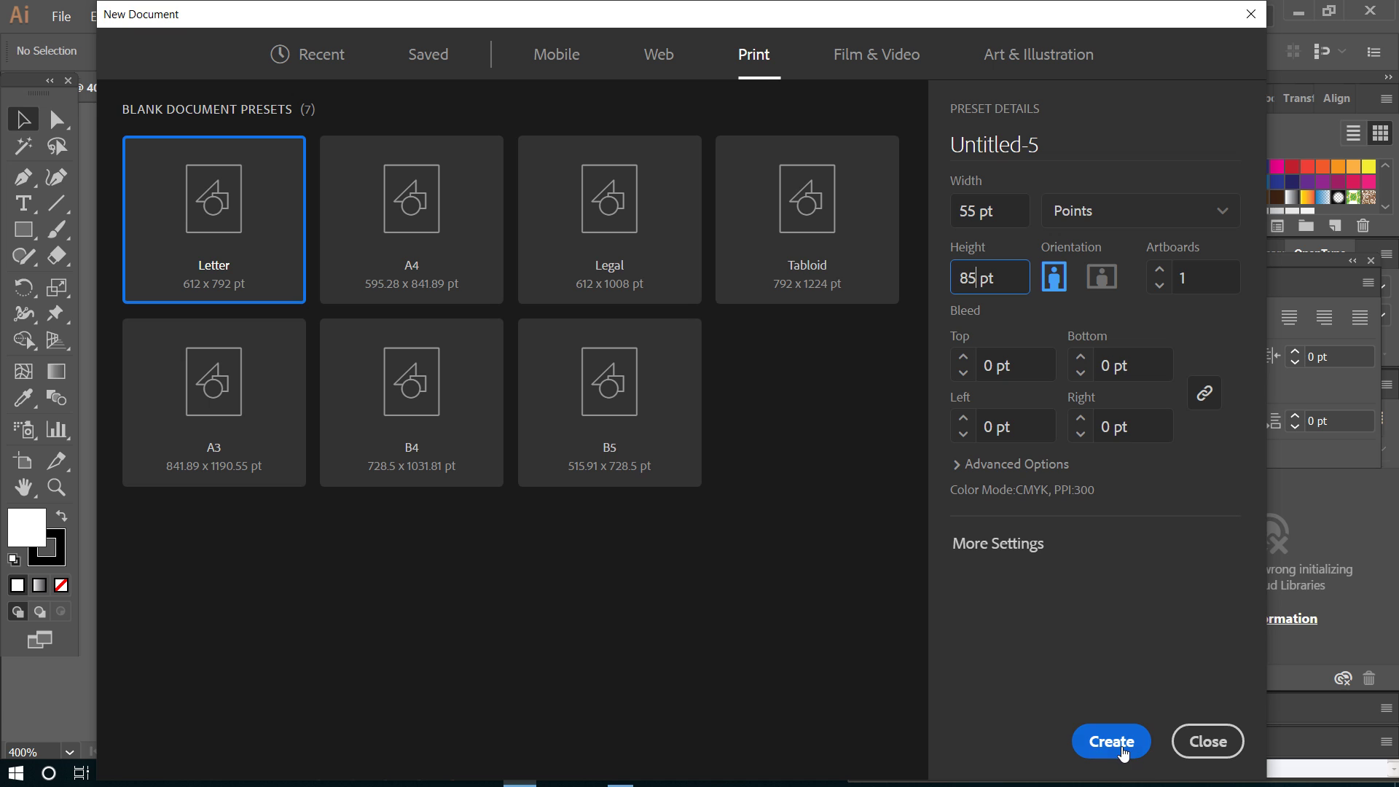
pyautogui.click(1056, 286)
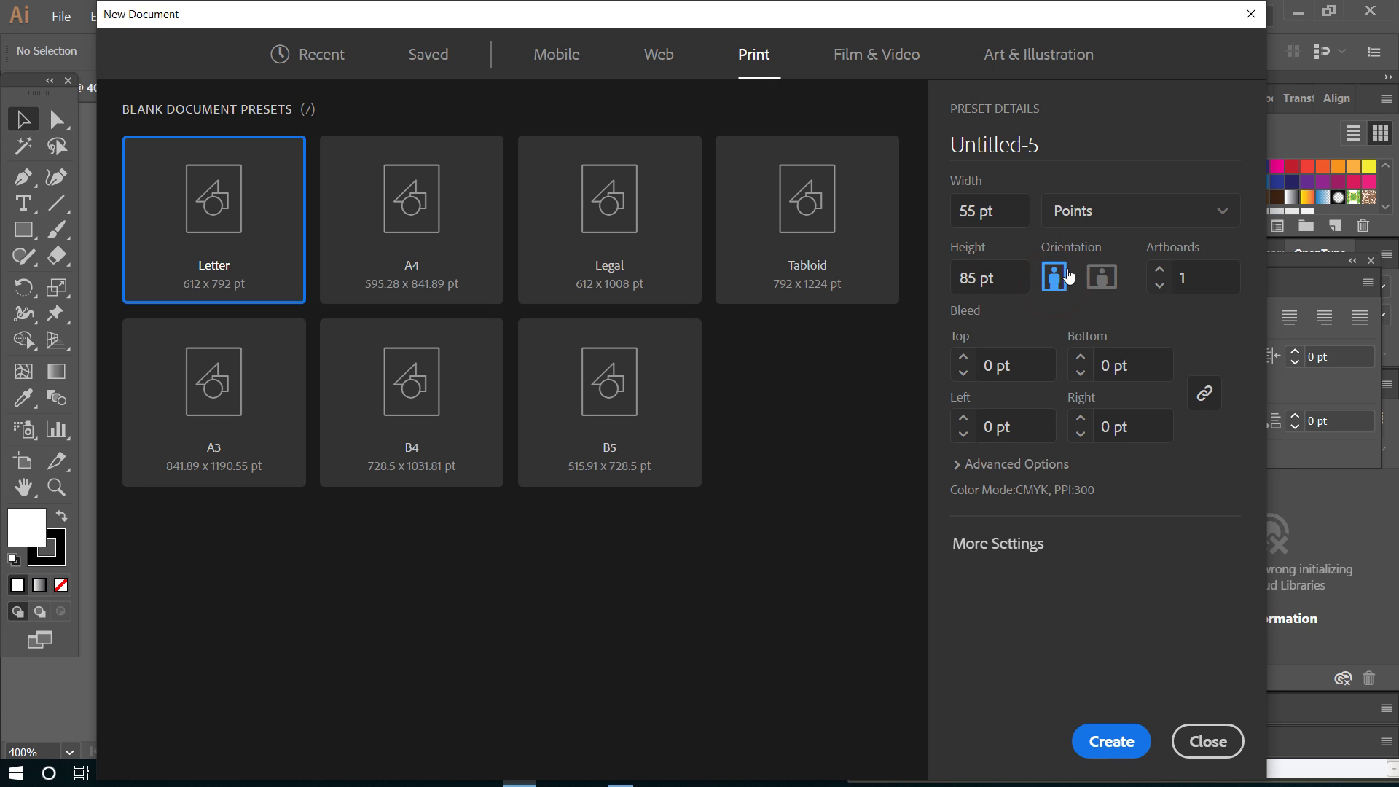
pyautogui.click(1102, 276)
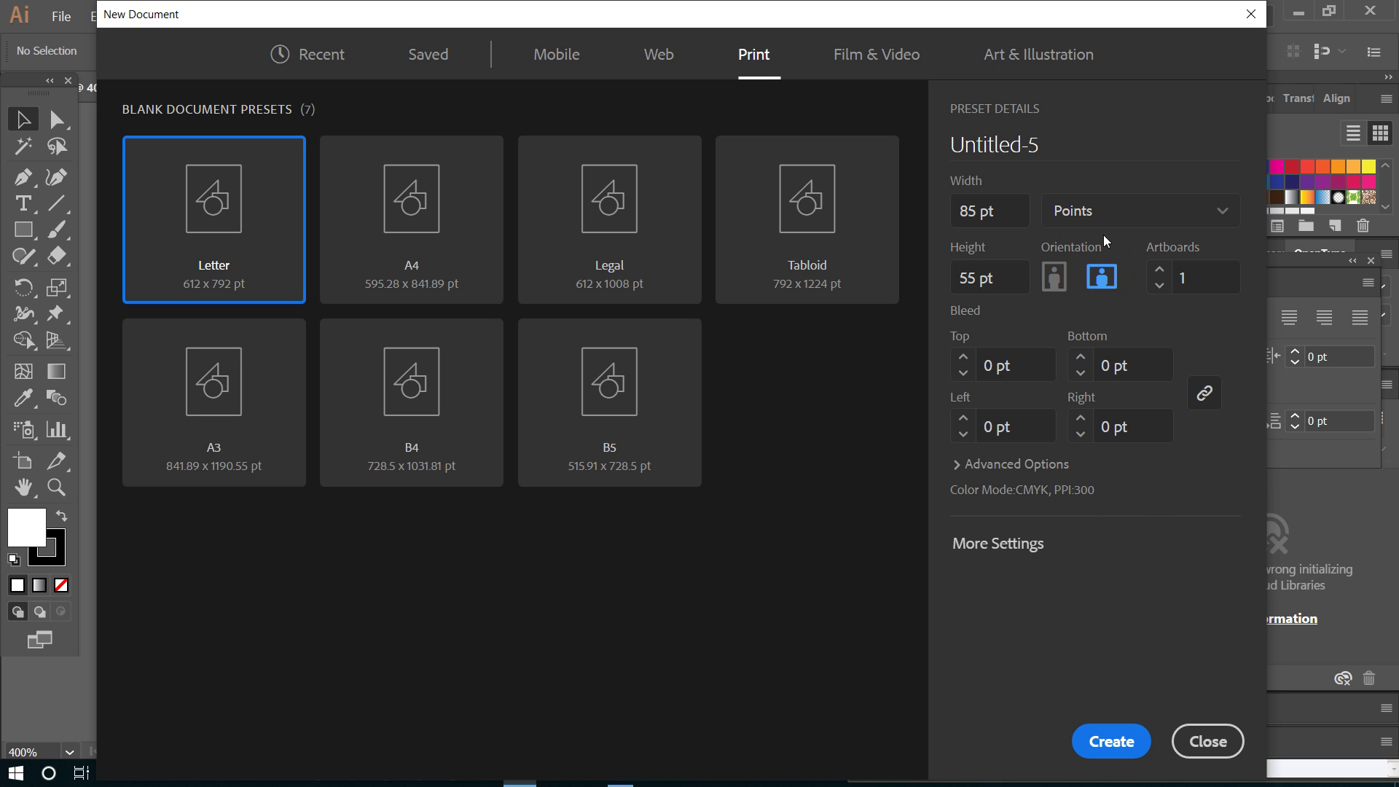
# Switch units to millimetres and set the size to 55 × 85 mm.
pyautogui.click(1134, 211)
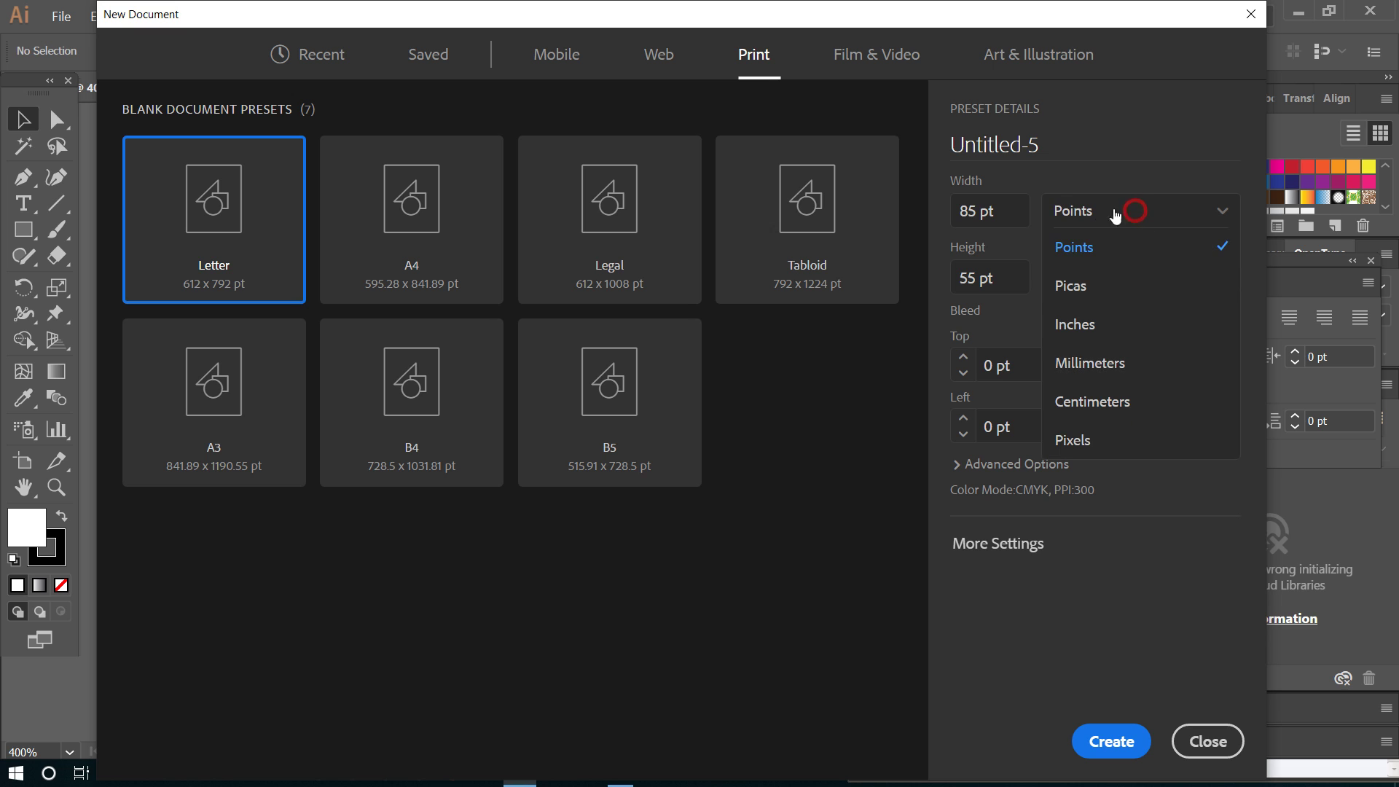
pyautogui.click(1129, 364)
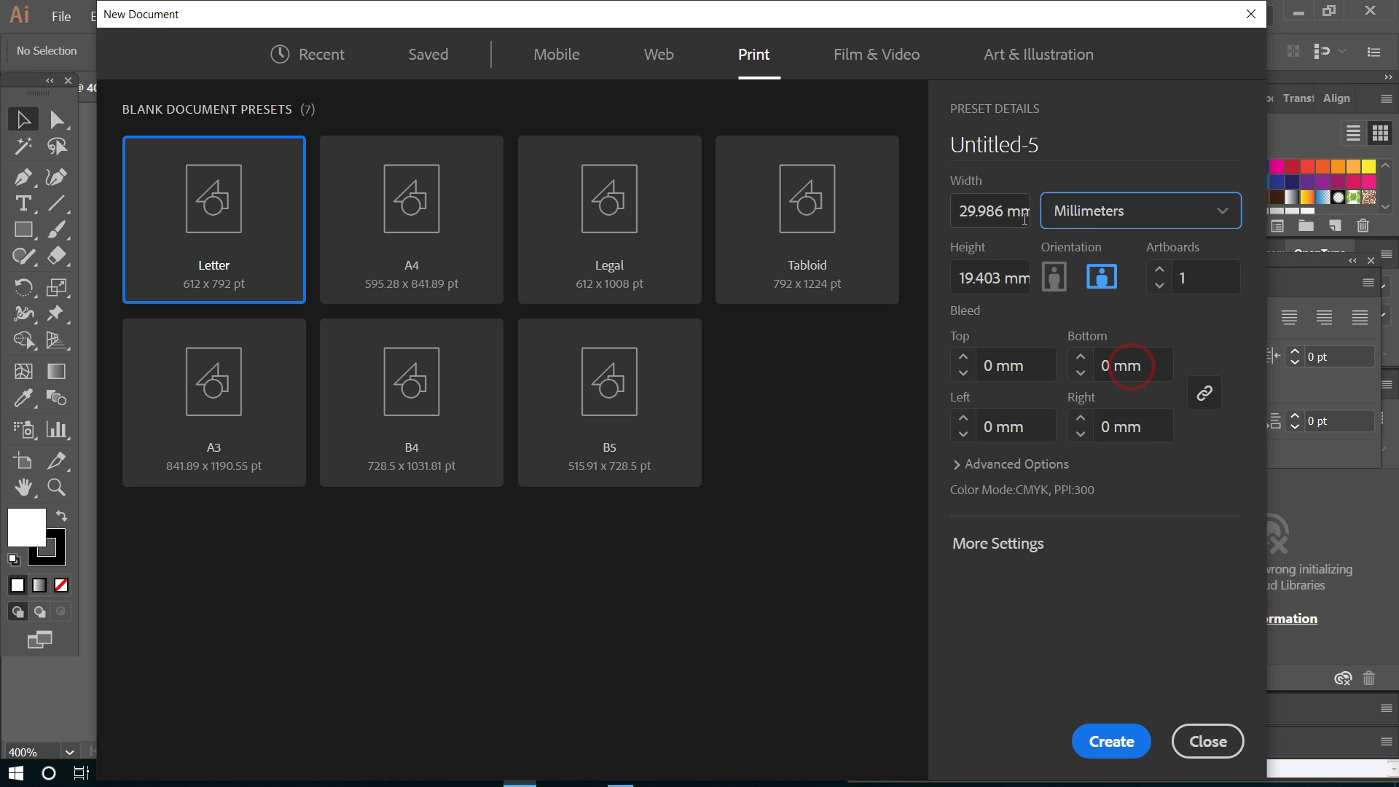
pyautogui.doubleClick(1000, 211)
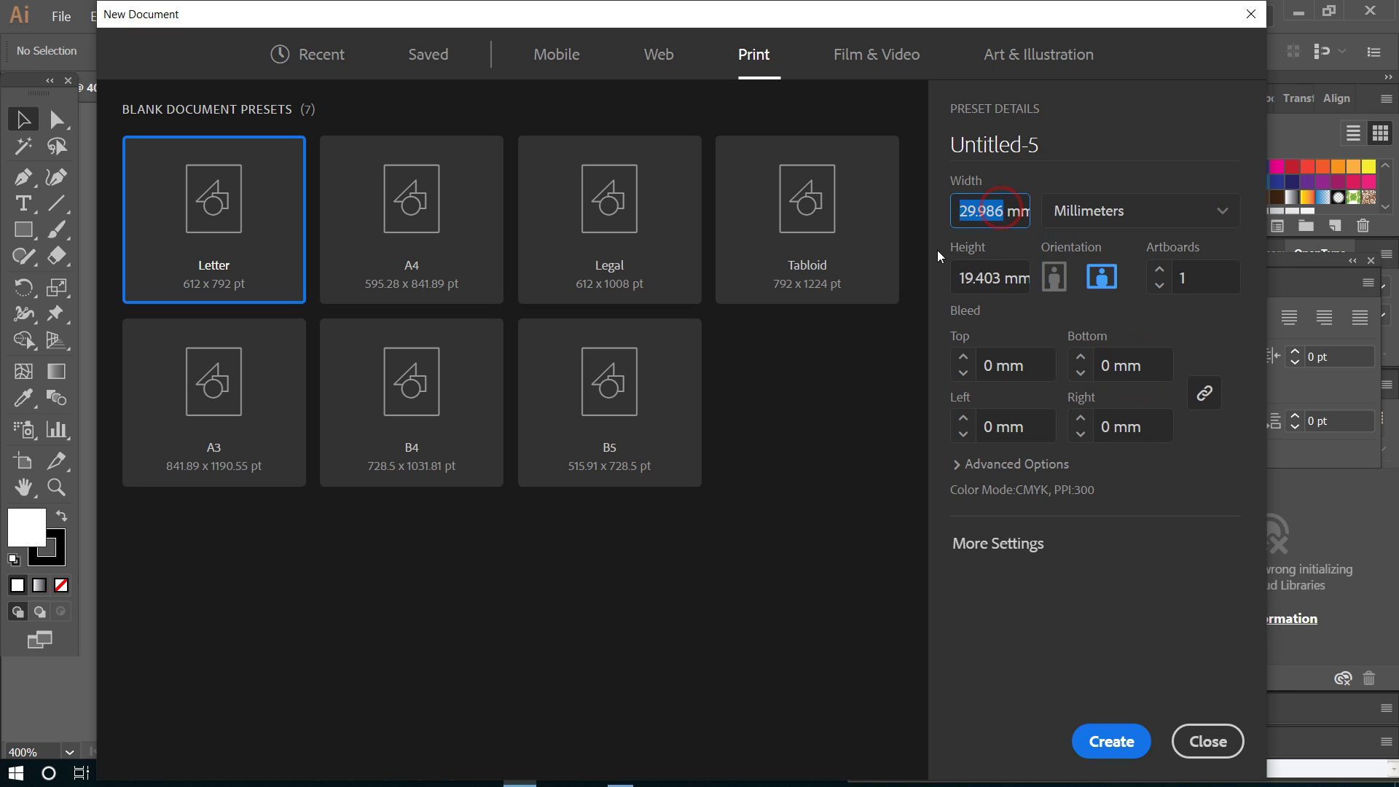
pyautogui.write('5')
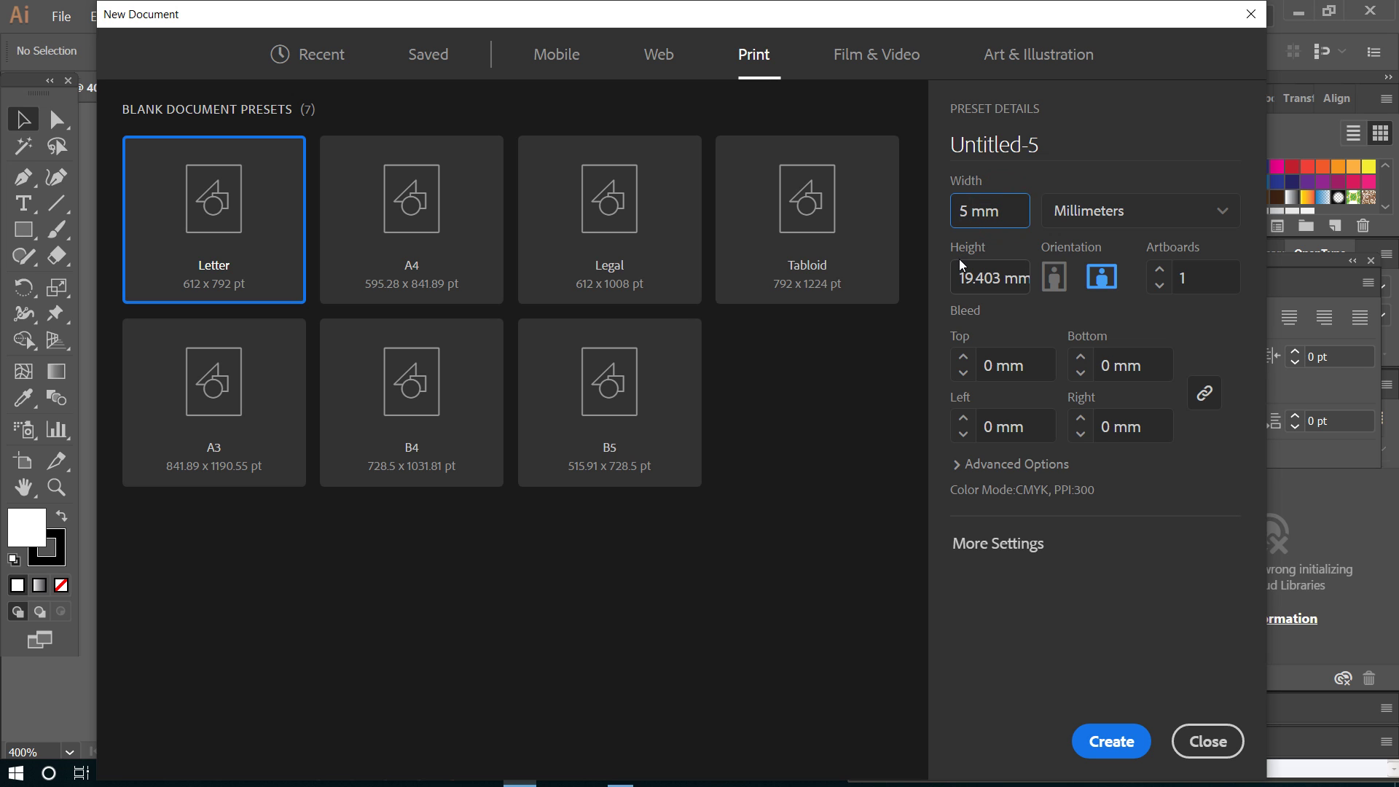
pyautogui.write('5')
pyautogui.doubleClick(998, 280)
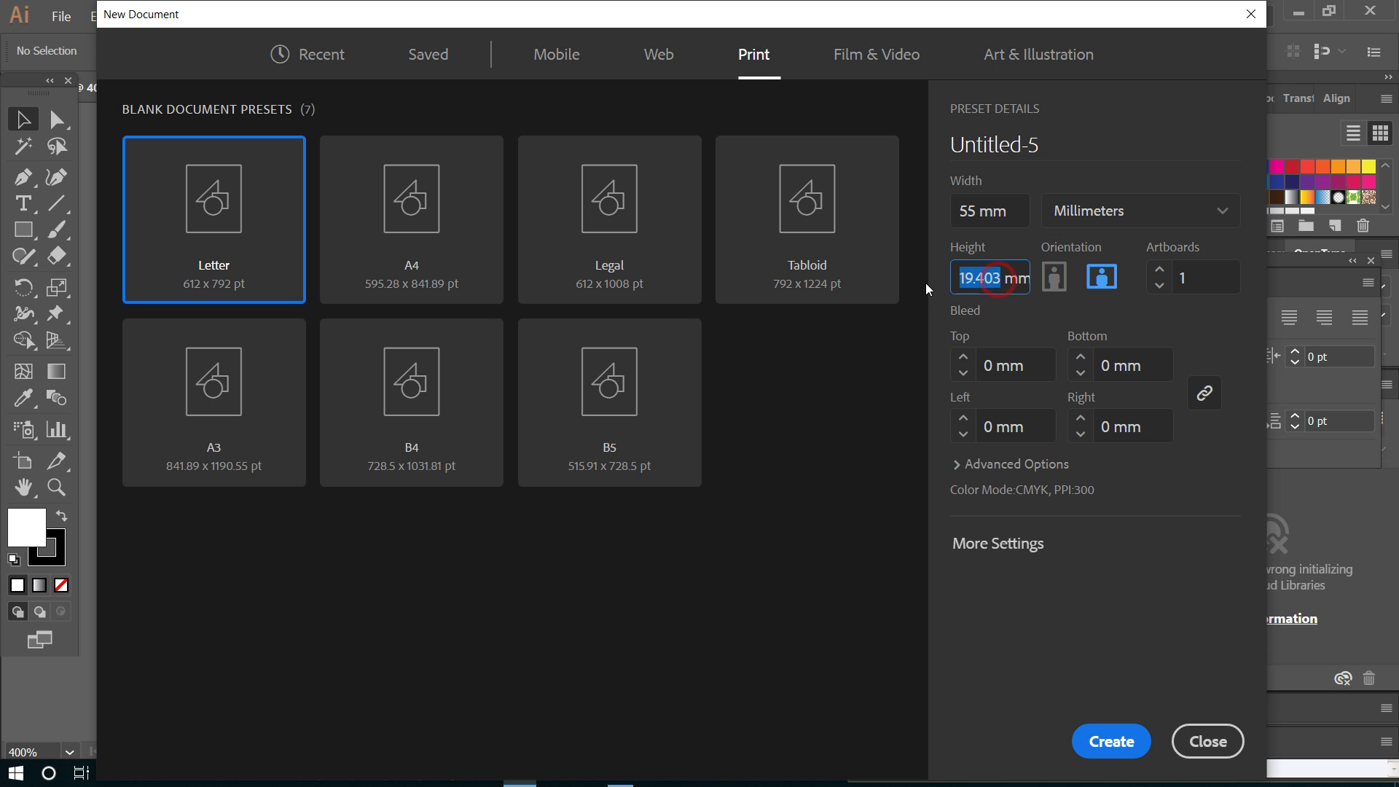
pyautogui.write('8')
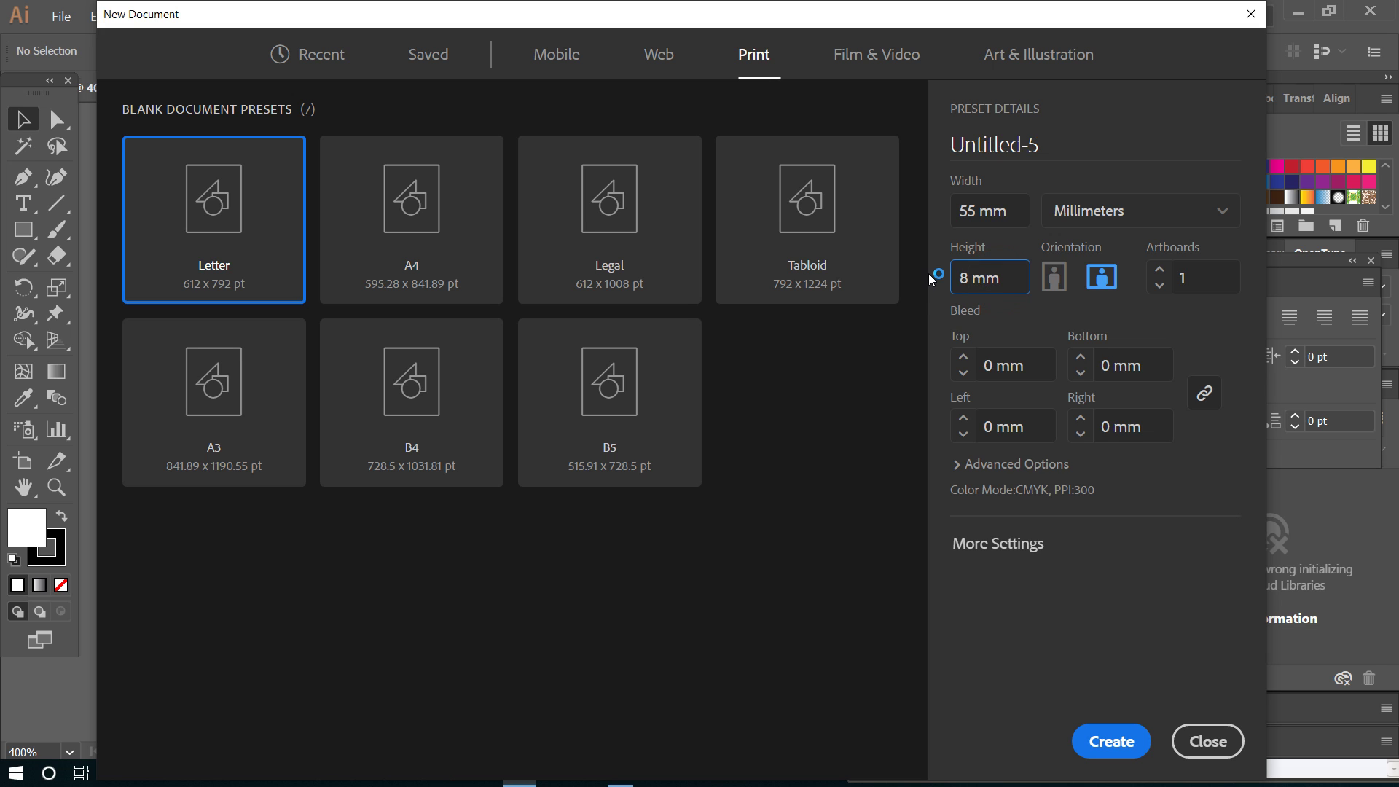
pyautogui.write('5')
pyautogui.click(1173, 555)
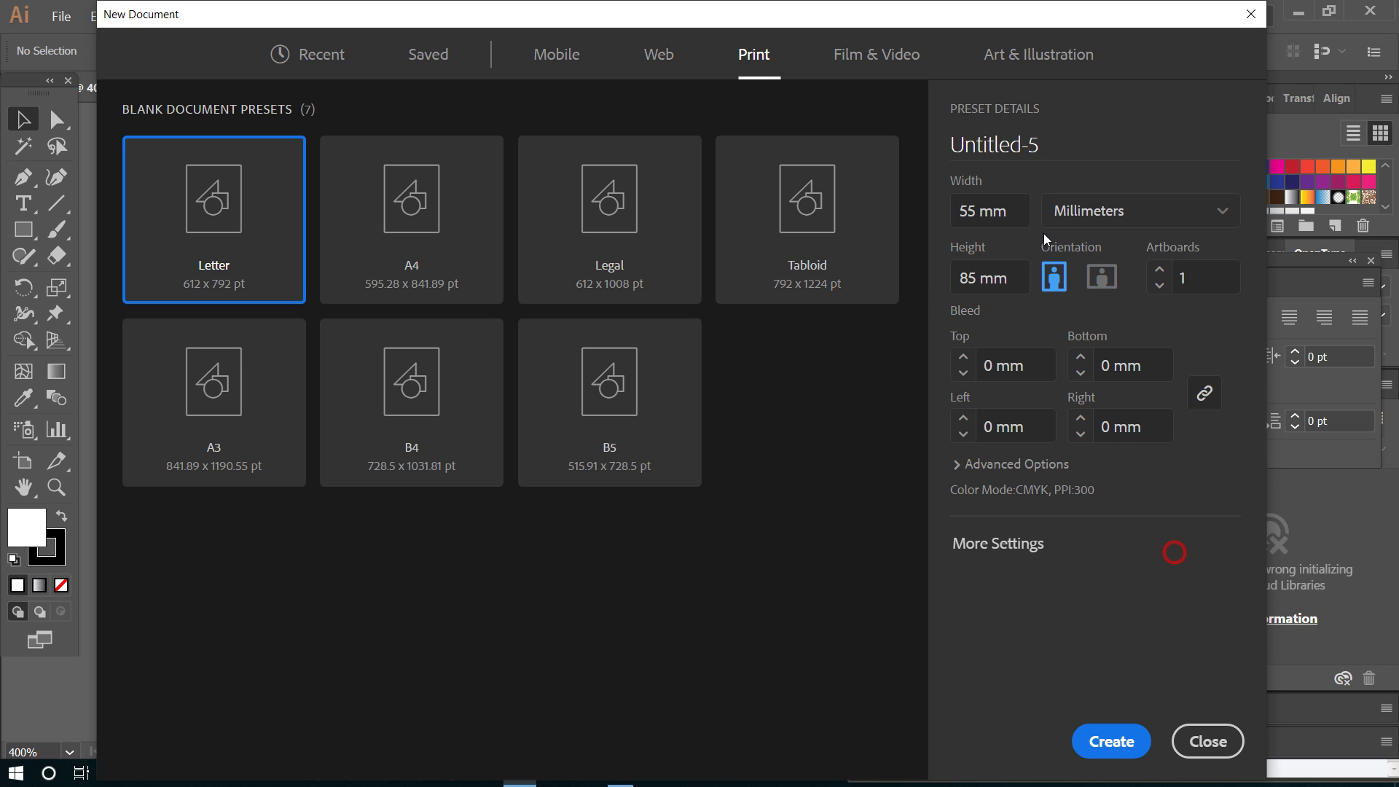
# Switch units to centimetres, choose landscape, and create the 8.5 × 5.5 cm document.
pyautogui.click(1118, 218)
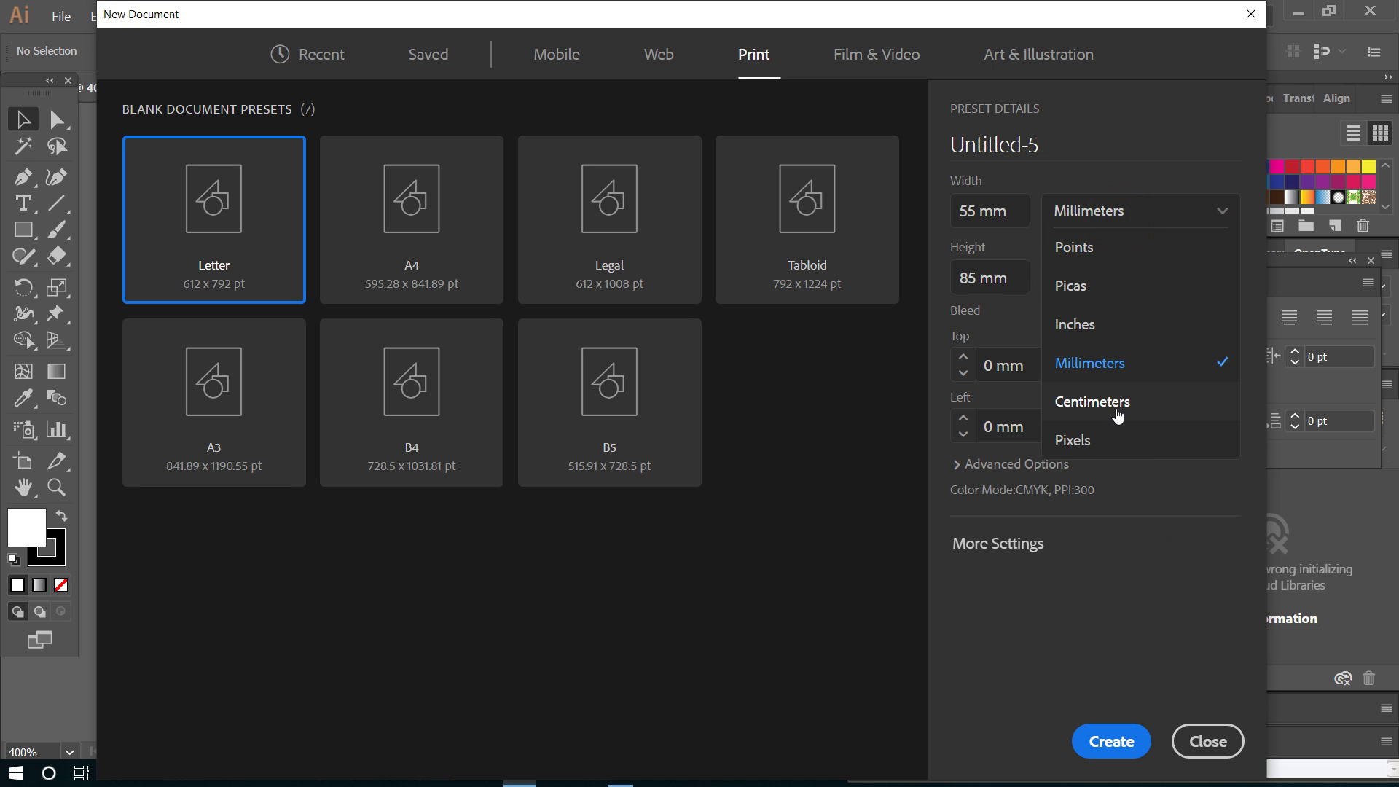
pyautogui.click(1118, 416)
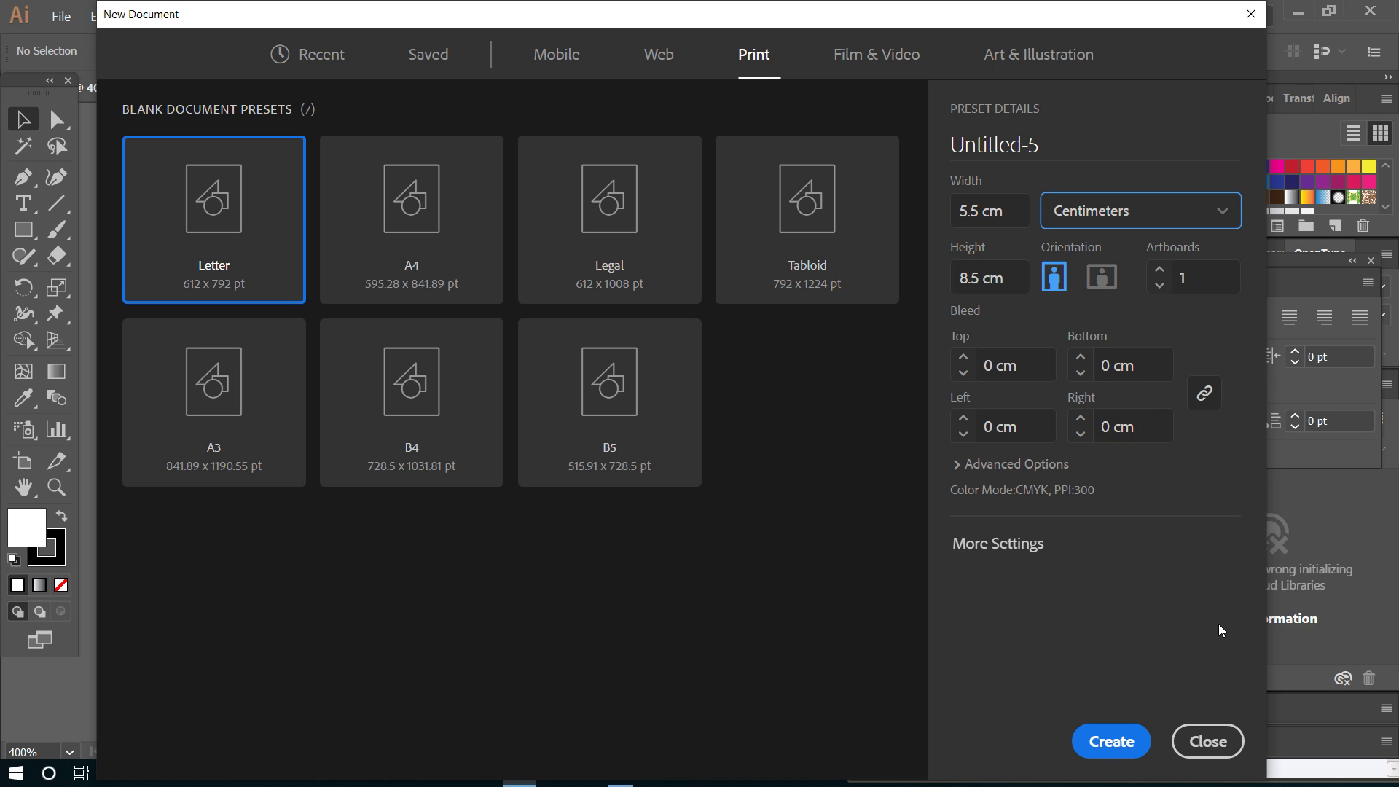
pyautogui.click(1155, 603)
pyautogui.click(1101, 277)
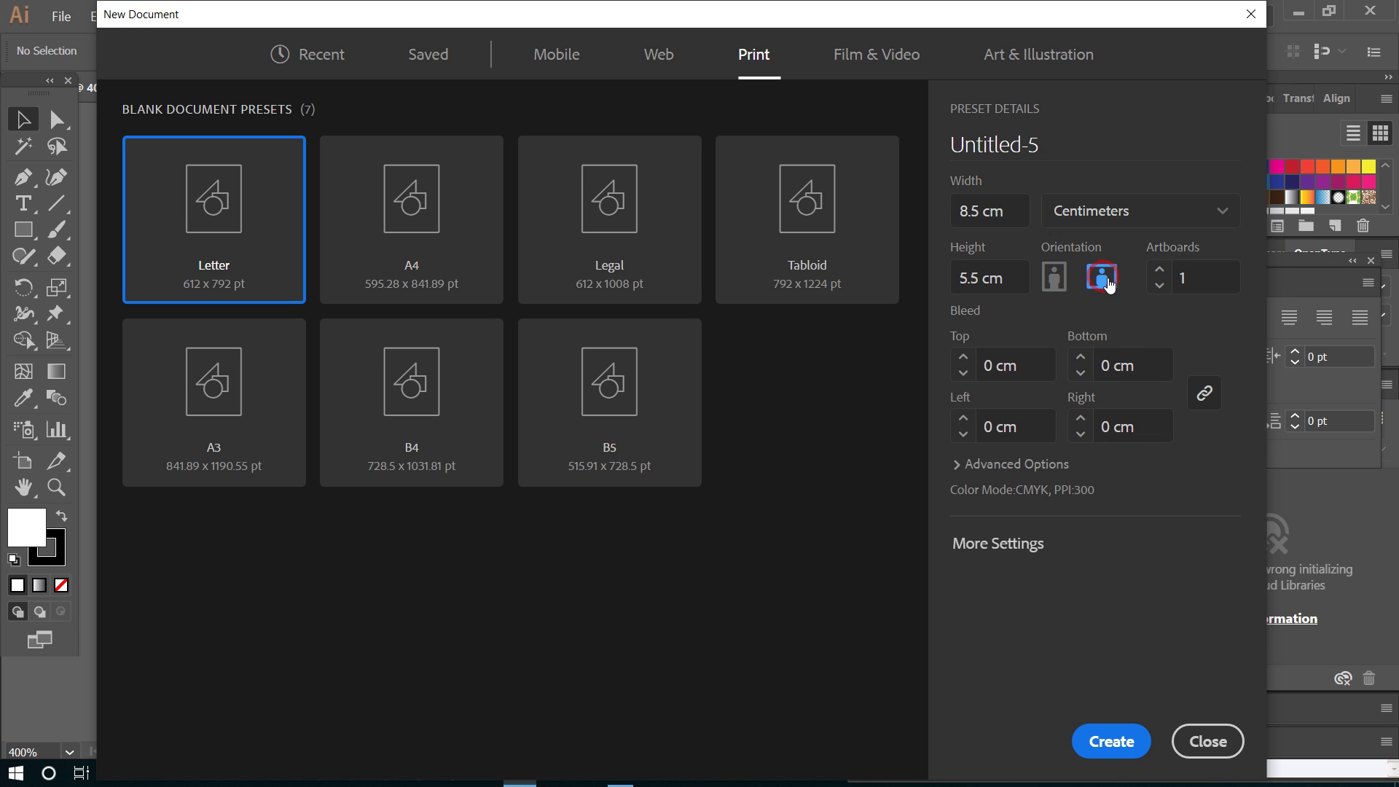
pyautogui.click(1114, 737)
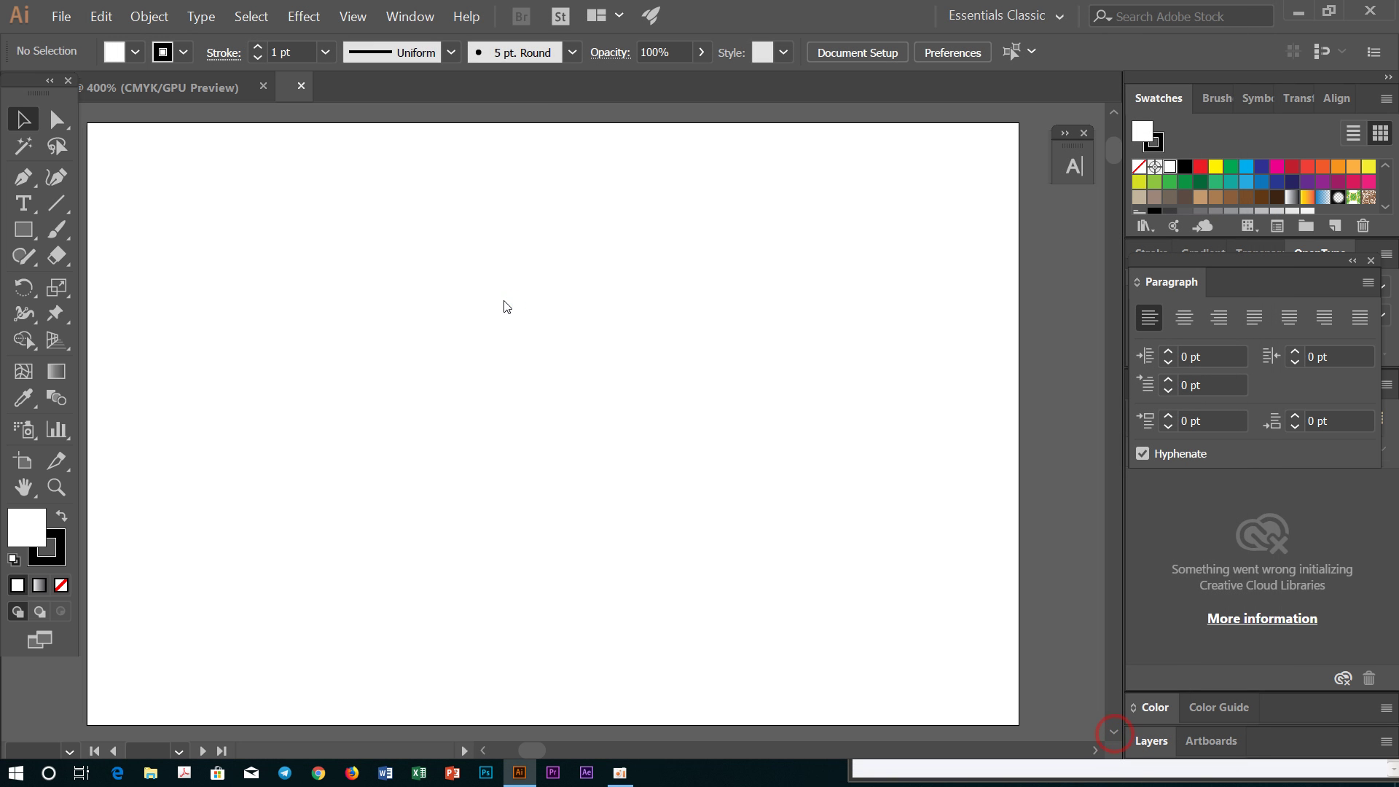
# Zoom in and out to inspect the new blank Untitled-5 card.
pyautogui.scroll(-2, 481, 298)
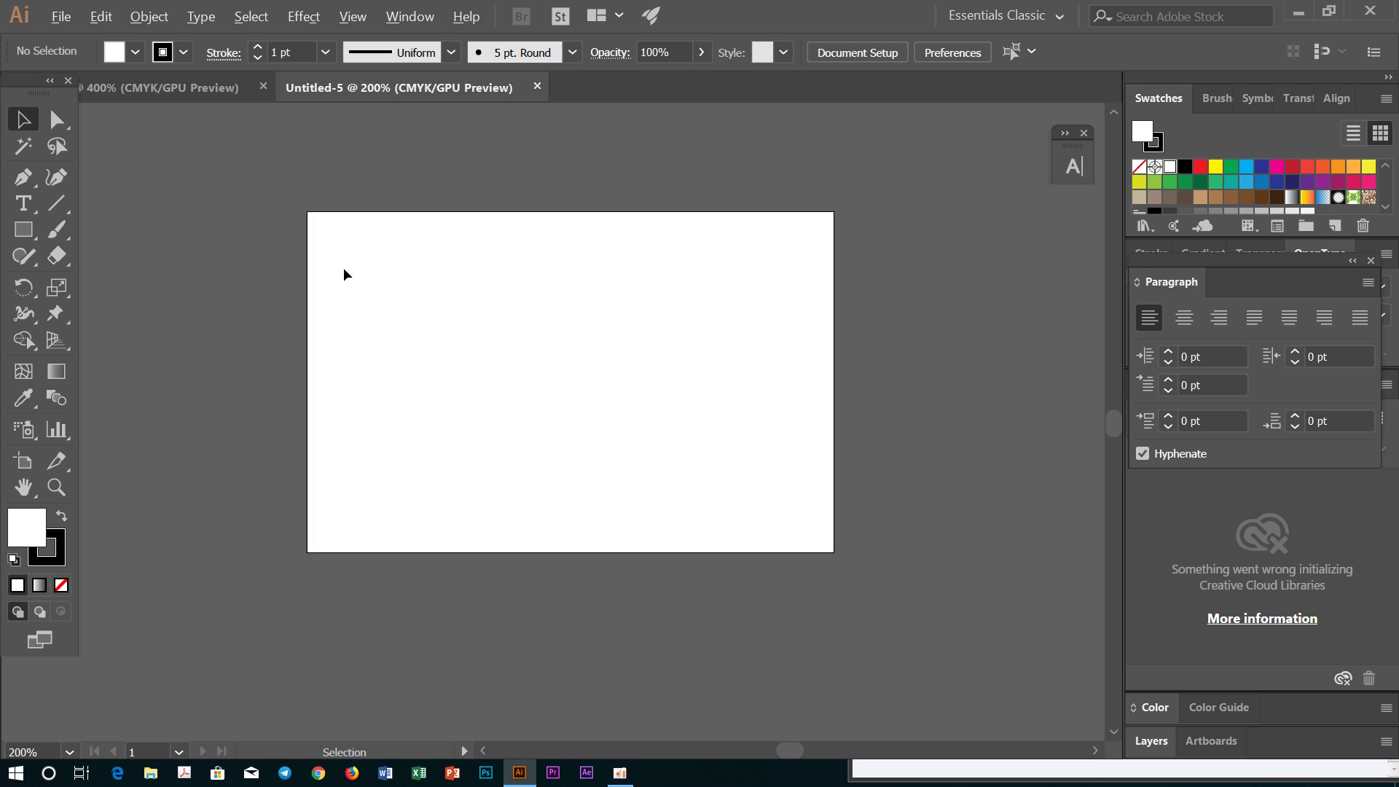
pyautogui.scroll(1, 350, 269)
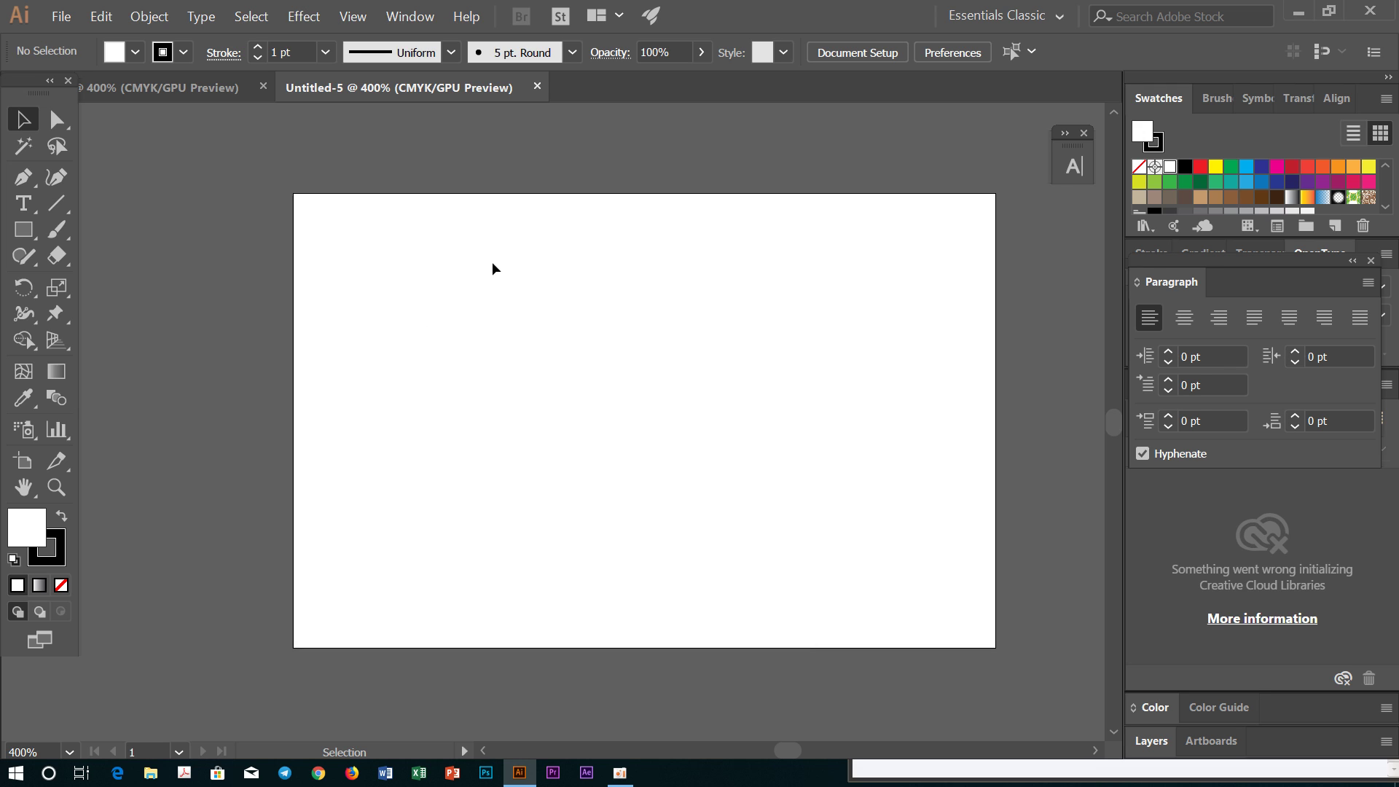
pyautogui.scroll(1, 474, 264)
pyautogui.scroll(-1, 475, 265)
pyautogui.click(622, 300)
pyautogui.scroll(-1, 615, 304)
pyautogui.scroll(1, 646, 308)
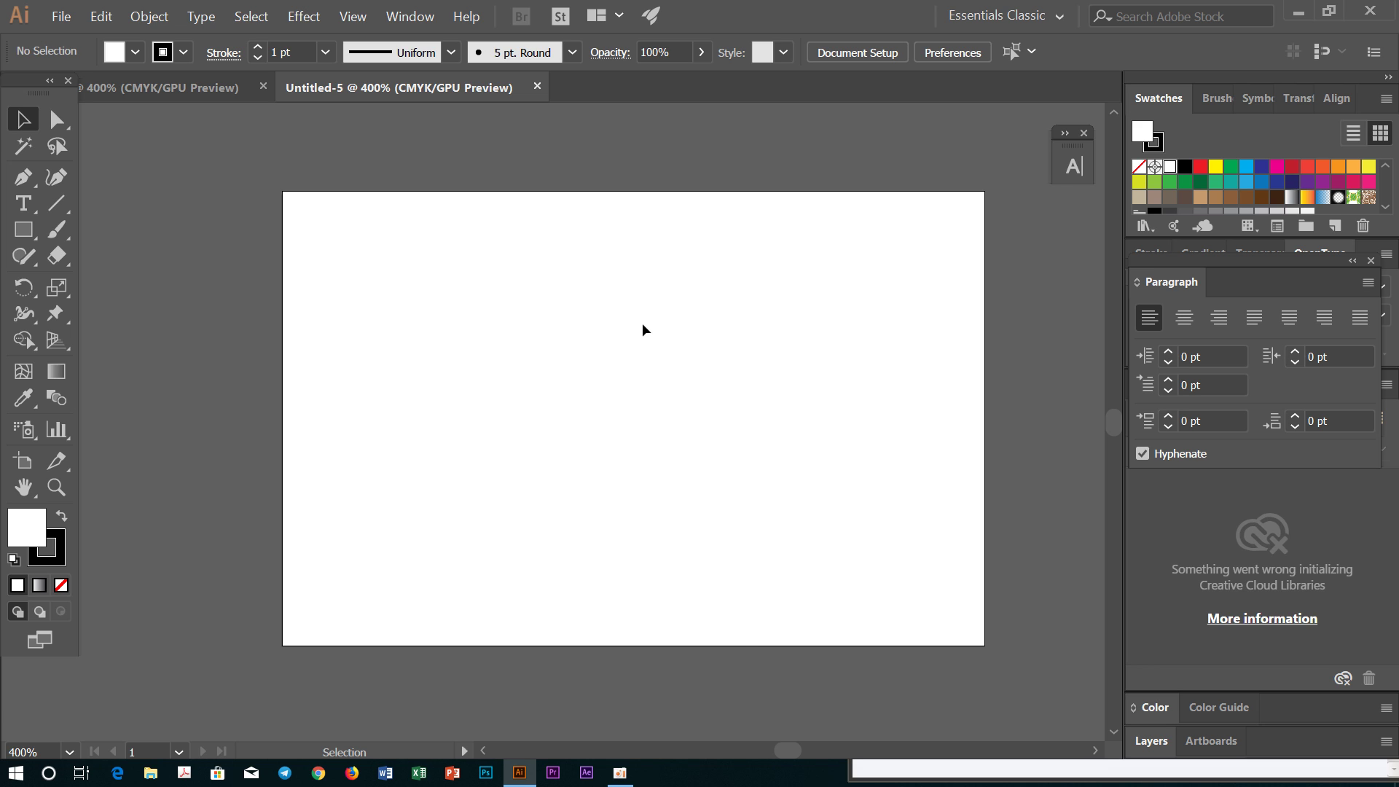
pyautogui.scroll(-1, 641, 324)
pyautogui.scroll(1, 920, 303)
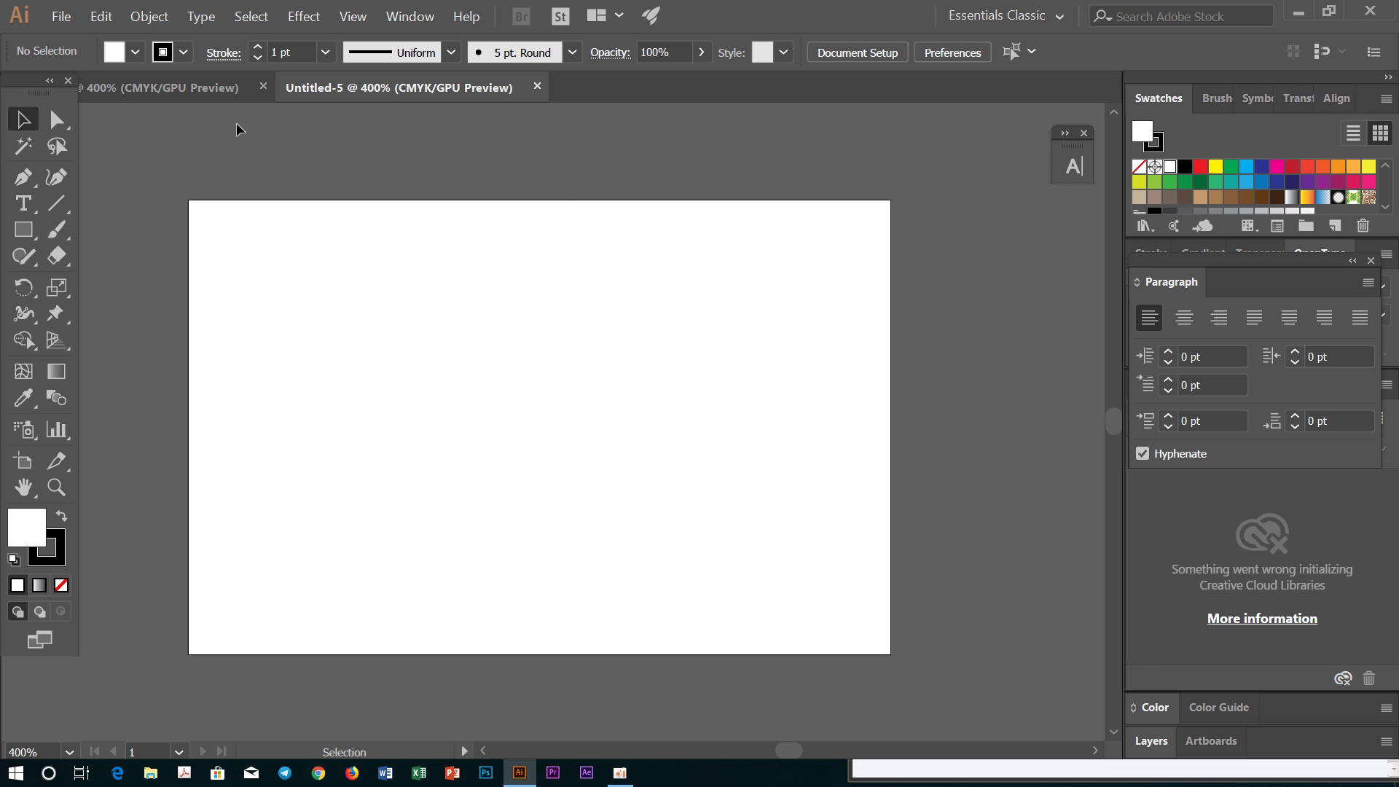
# Switch back to the earlier document, keeping Untitled-5 open in its own tab.
pyautogui.click(211, 88)
pyautogui.click(347, 90)
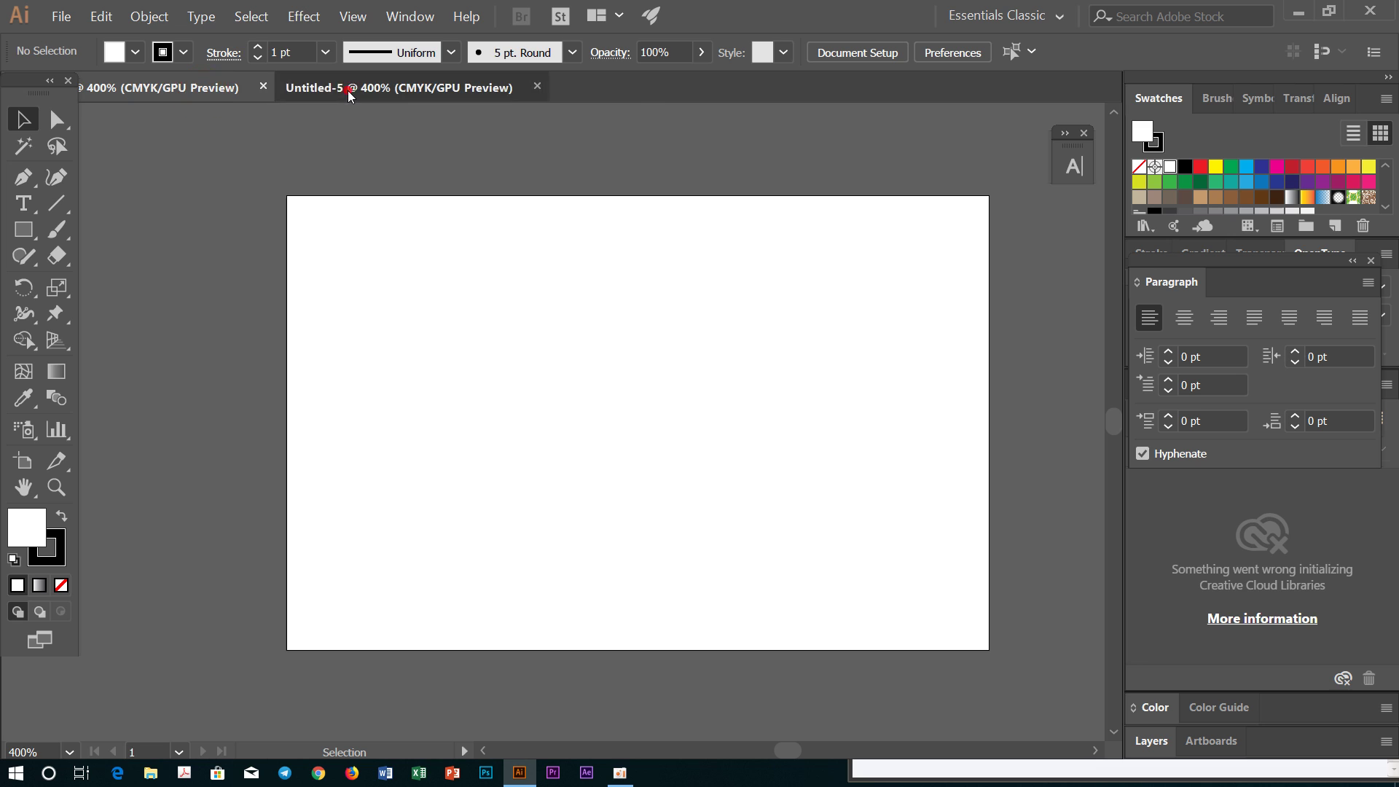
pyautogui.click(195, 90)
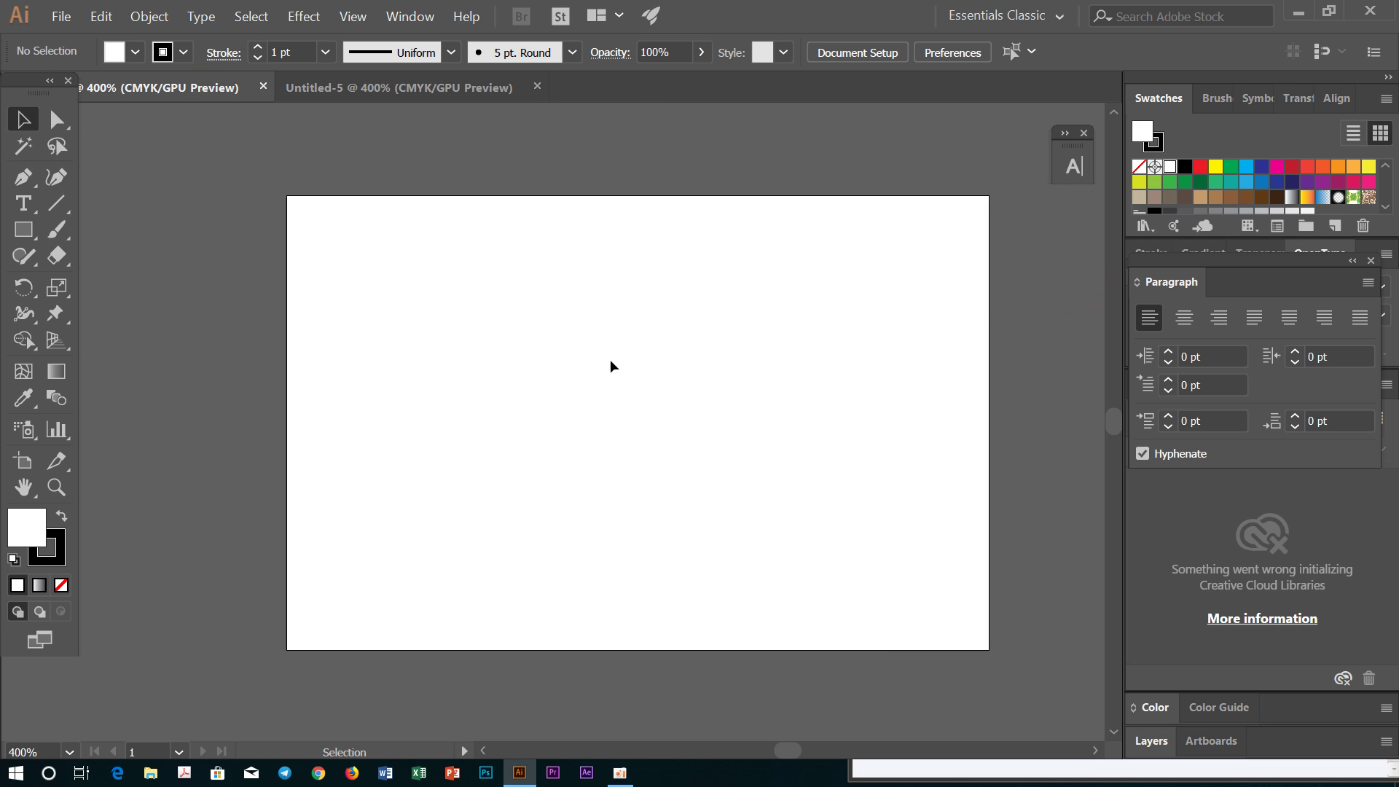
pyautogui.scroll(-2, 609, 360)
pyautogui.moveTo(634, 336); pyautogui.dragTo(707, 341)
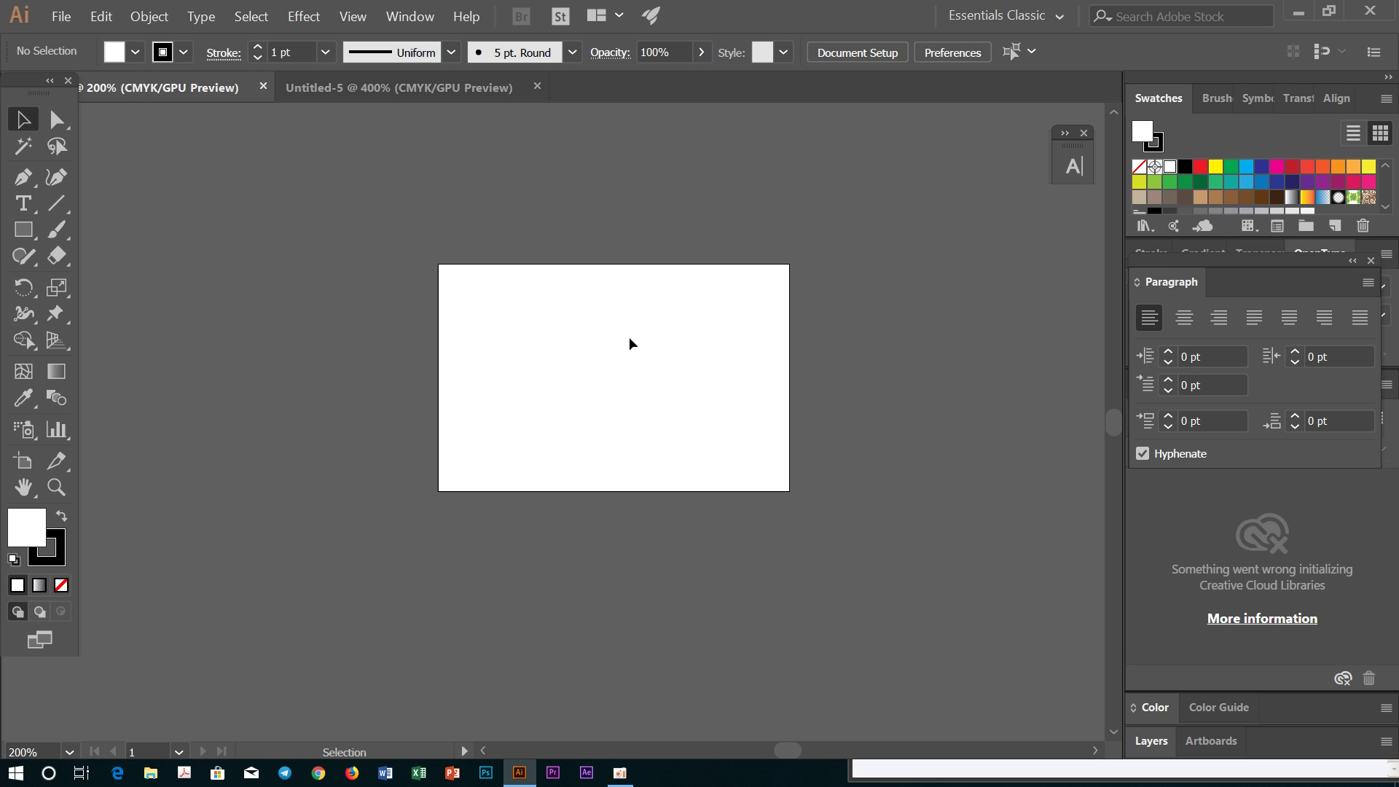
# Draw a rectangle covering the whole card, replacing a misdrawn first attempt.
pyautogui.click(650, 402)
pyautogui.click(22, 230)
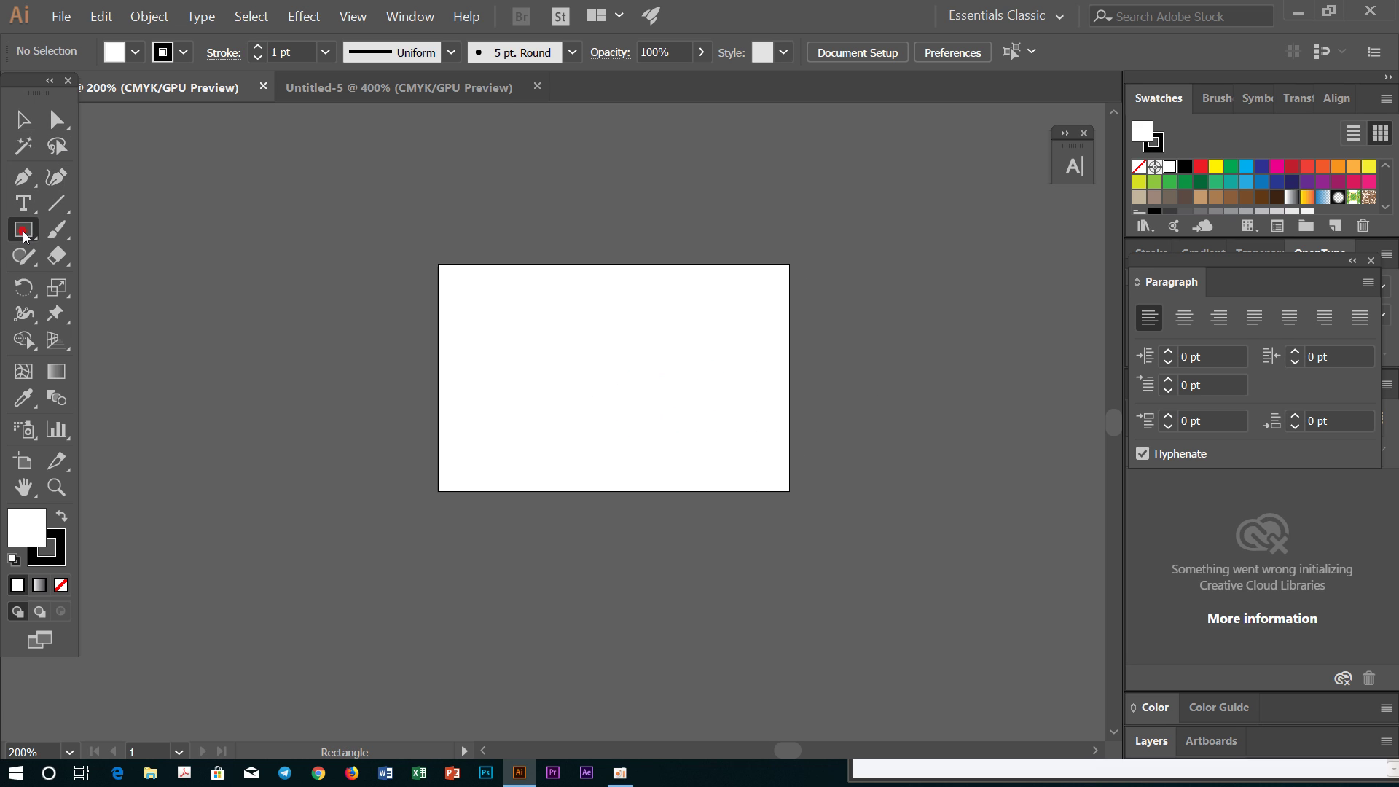
pyautogui.moveTo(438, 260); pyautogui.dragTo(761, 444)
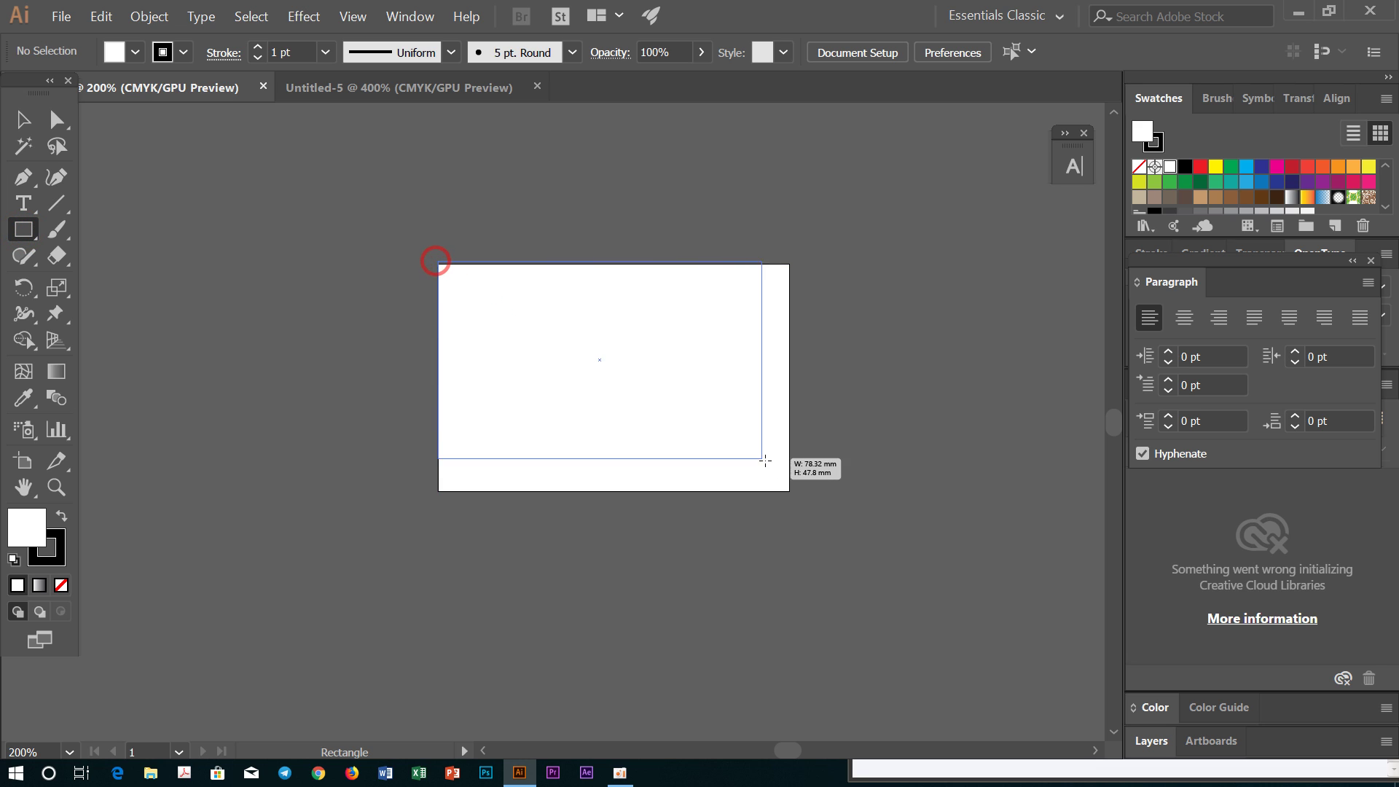
pyautogui.press('Delete')
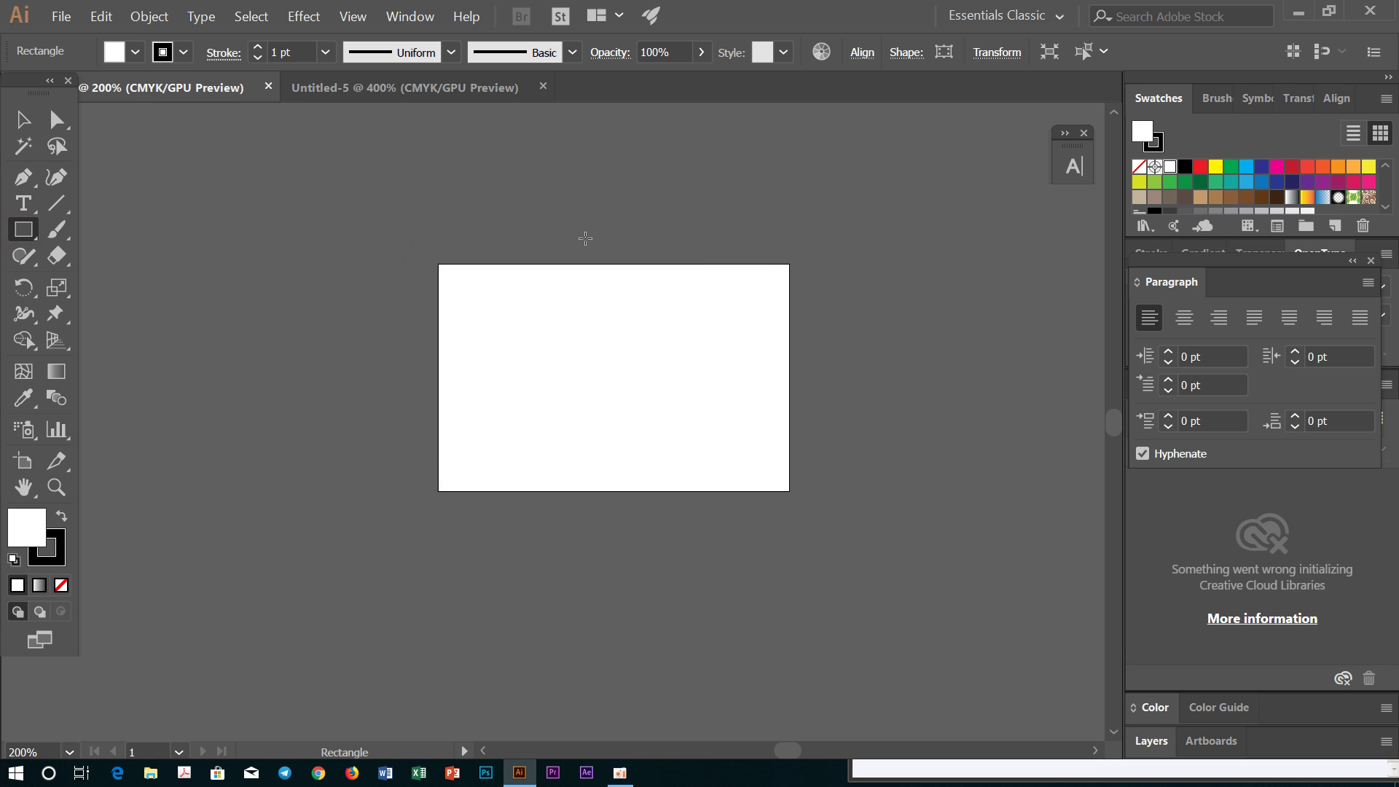
pyautogui.keyDown('alt'); pyautogui.scroll(1, 441, 283); pyautogui.keyUp('alt')
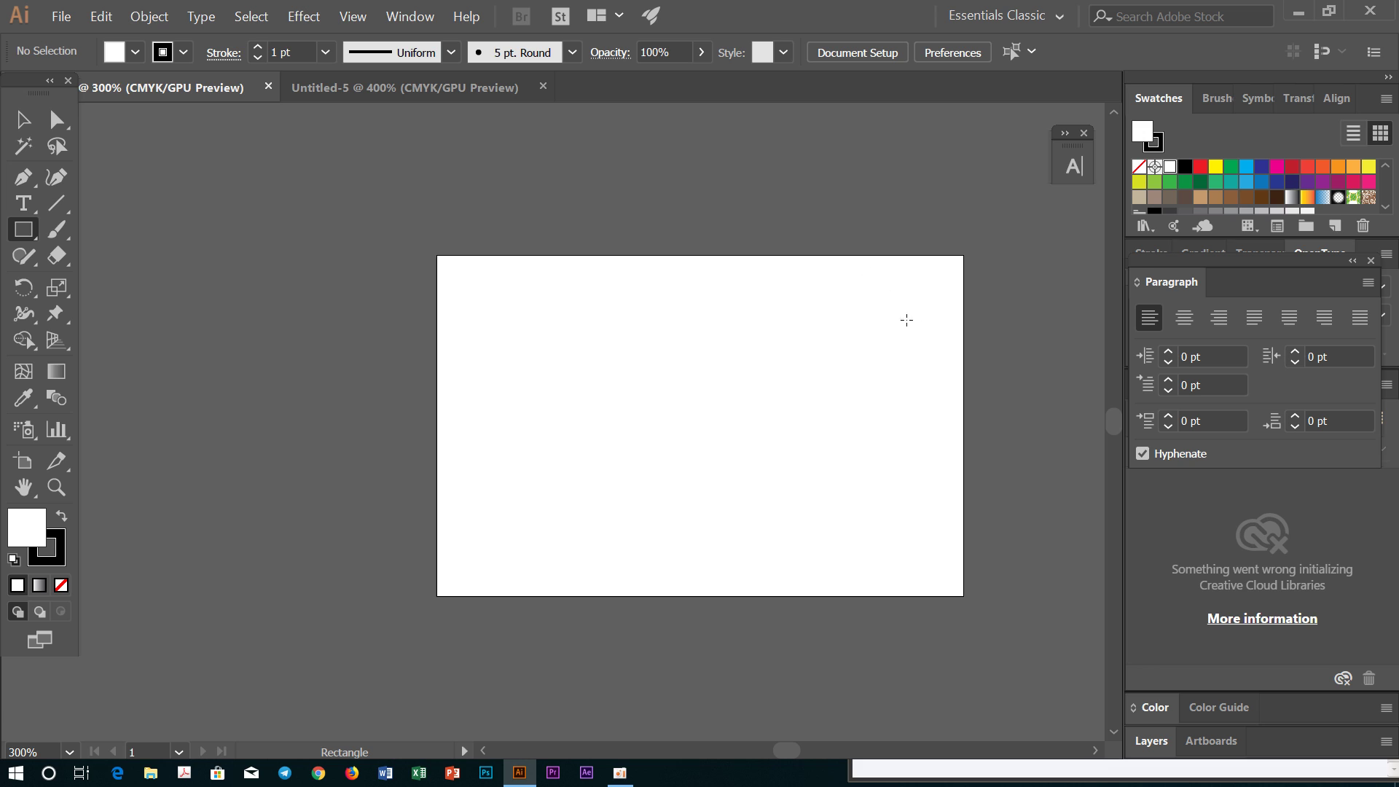
pyautogui.keyDown('alt'); pyautogui.scroll(-1, 744, 219); pyautogui.keyUp('alt')
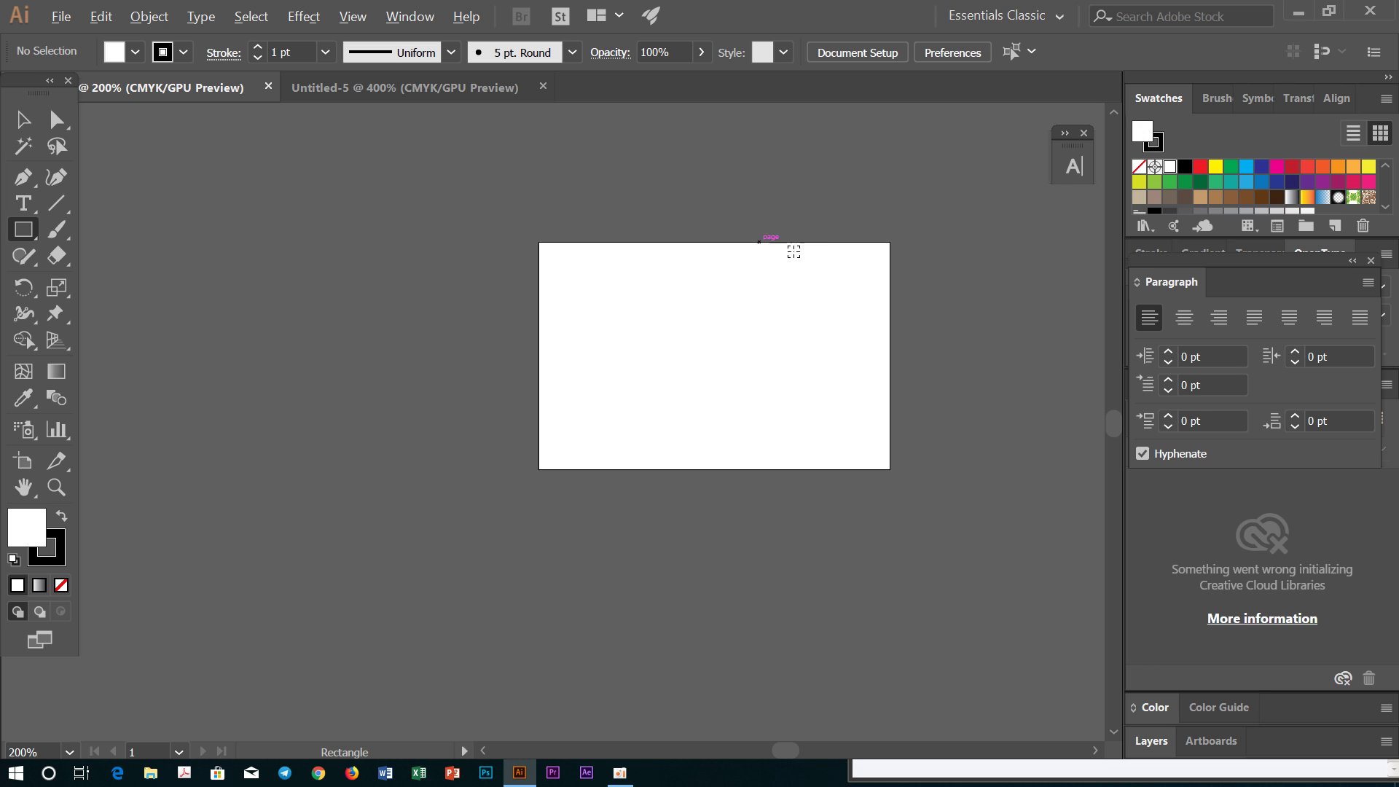
pyautogui.keyDown('alt'); pyautogui.scroll(1, 874, 211); pyautogui.keyUp('alt')
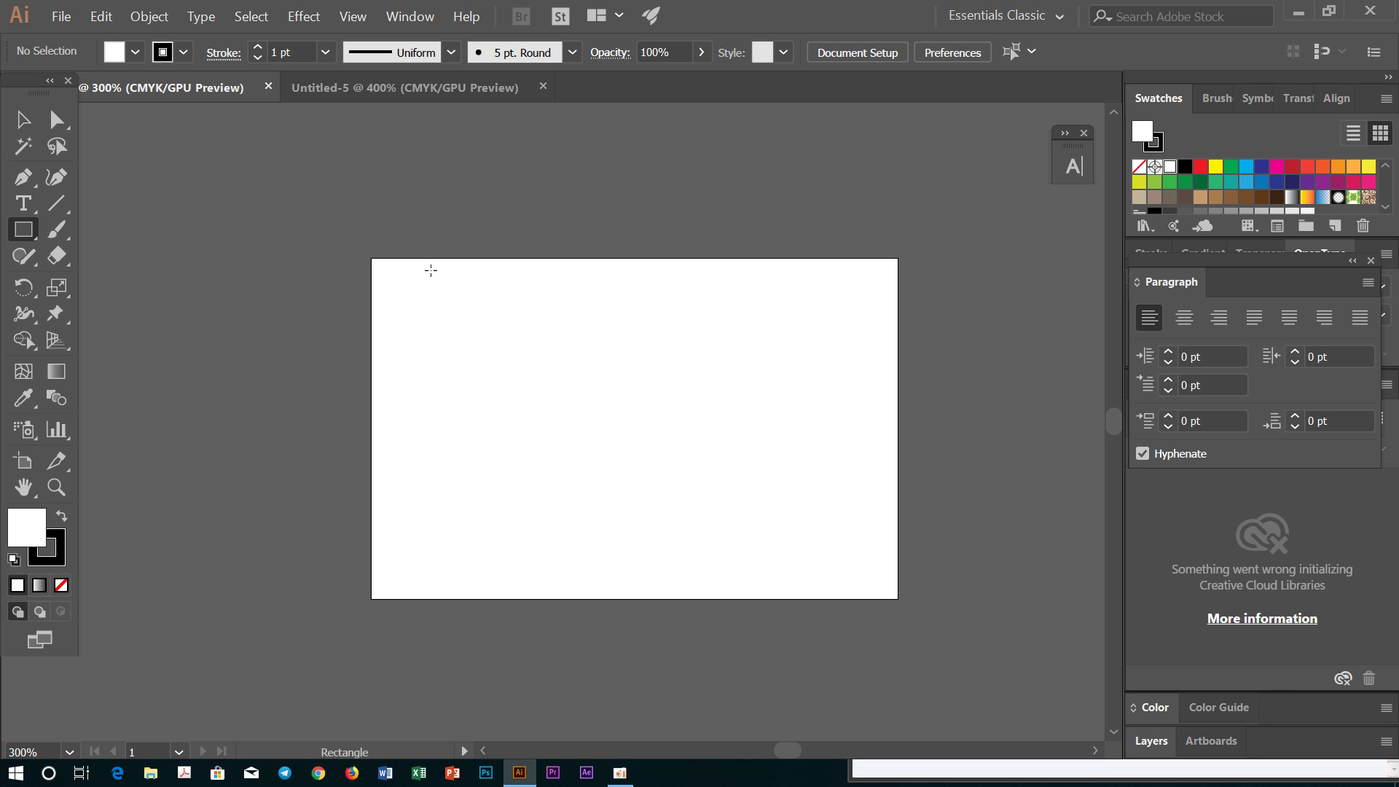
pyautogui.moveTo(371, 259)
pyautogui.mouseDown()
pyautogui.moveTo(693, 507)
pyautogui.moveTo(899, 599)
pyautogui.mouseUp()
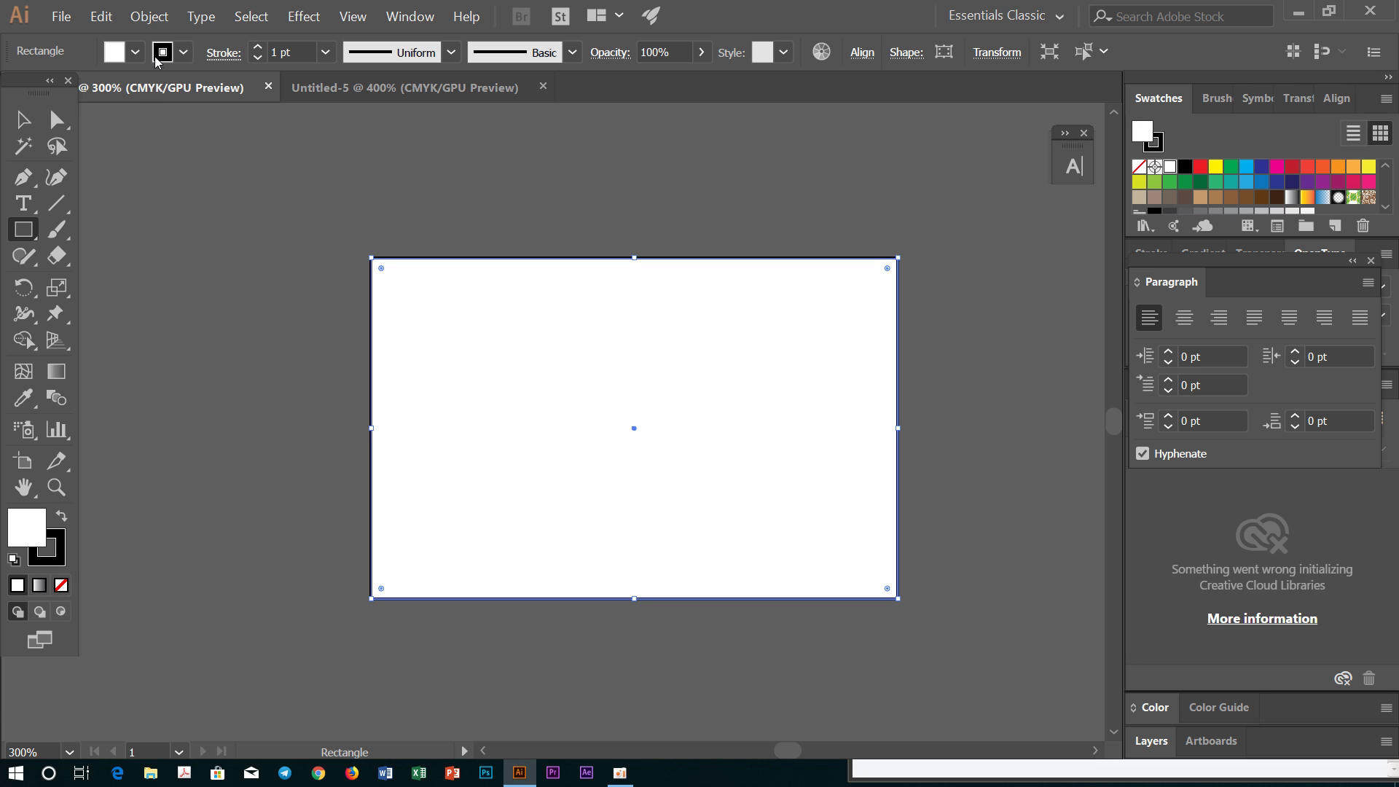
# Remove the rectangle's outline colour and undo an accidental corner-point deletion.
pyautogui.click(326, 54)
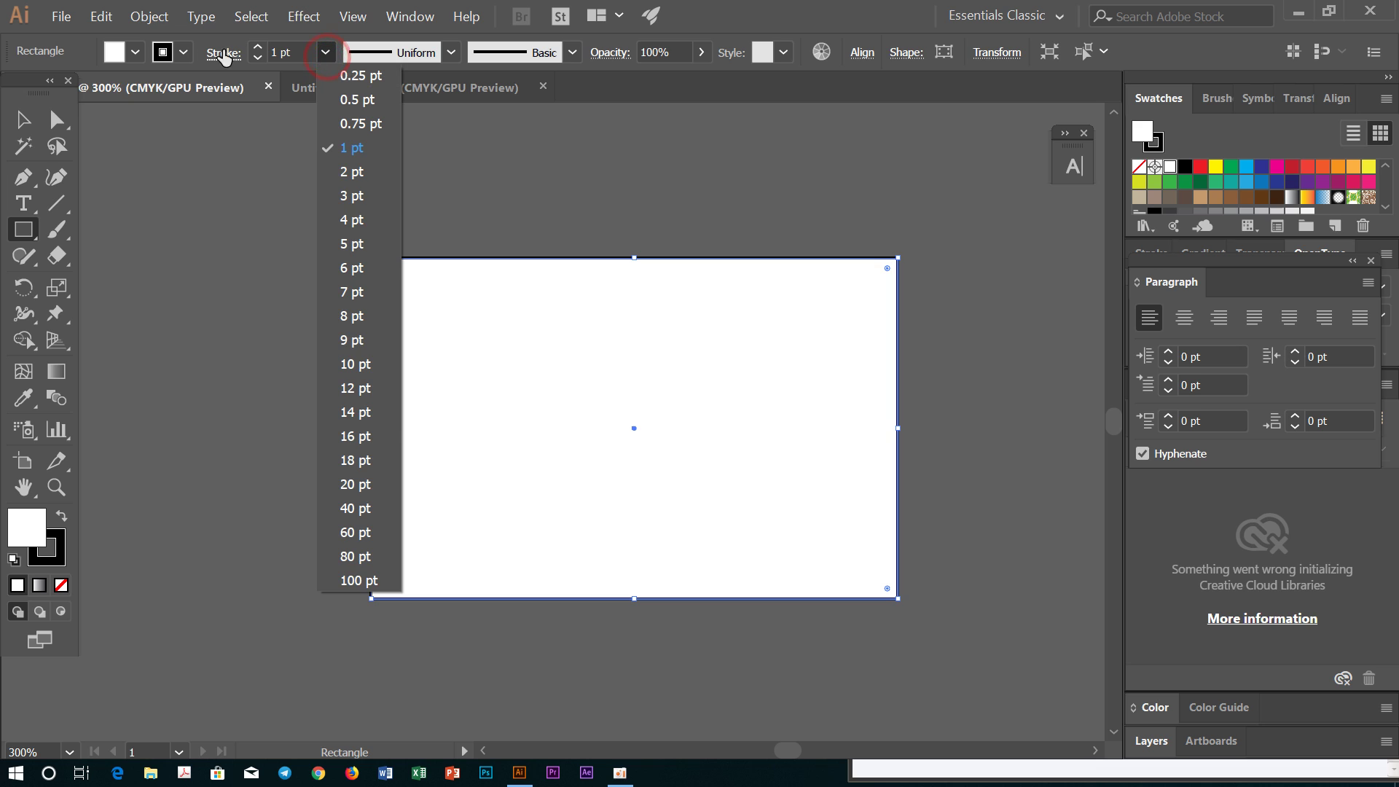
pyautogui.click(182, 53)
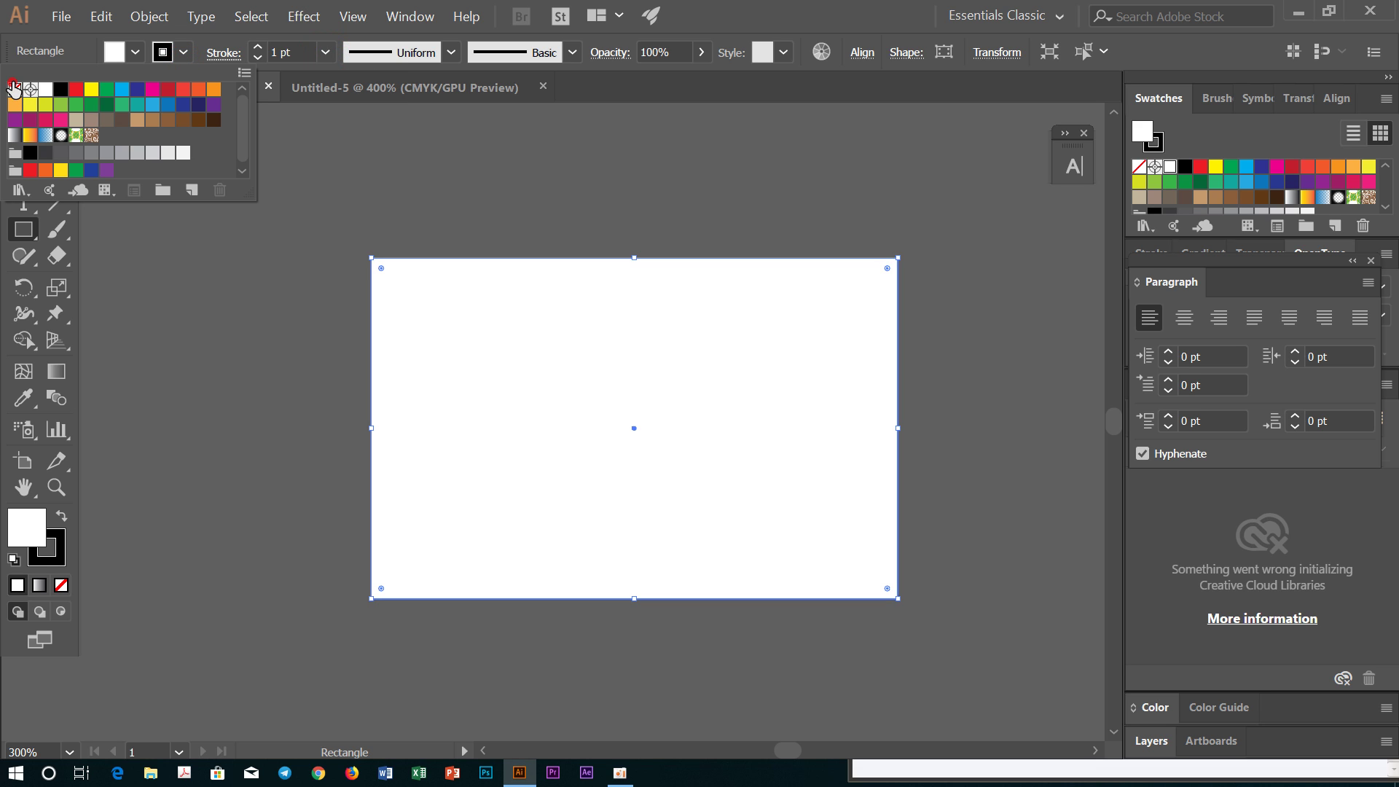
pyautogui.click(13, 89)
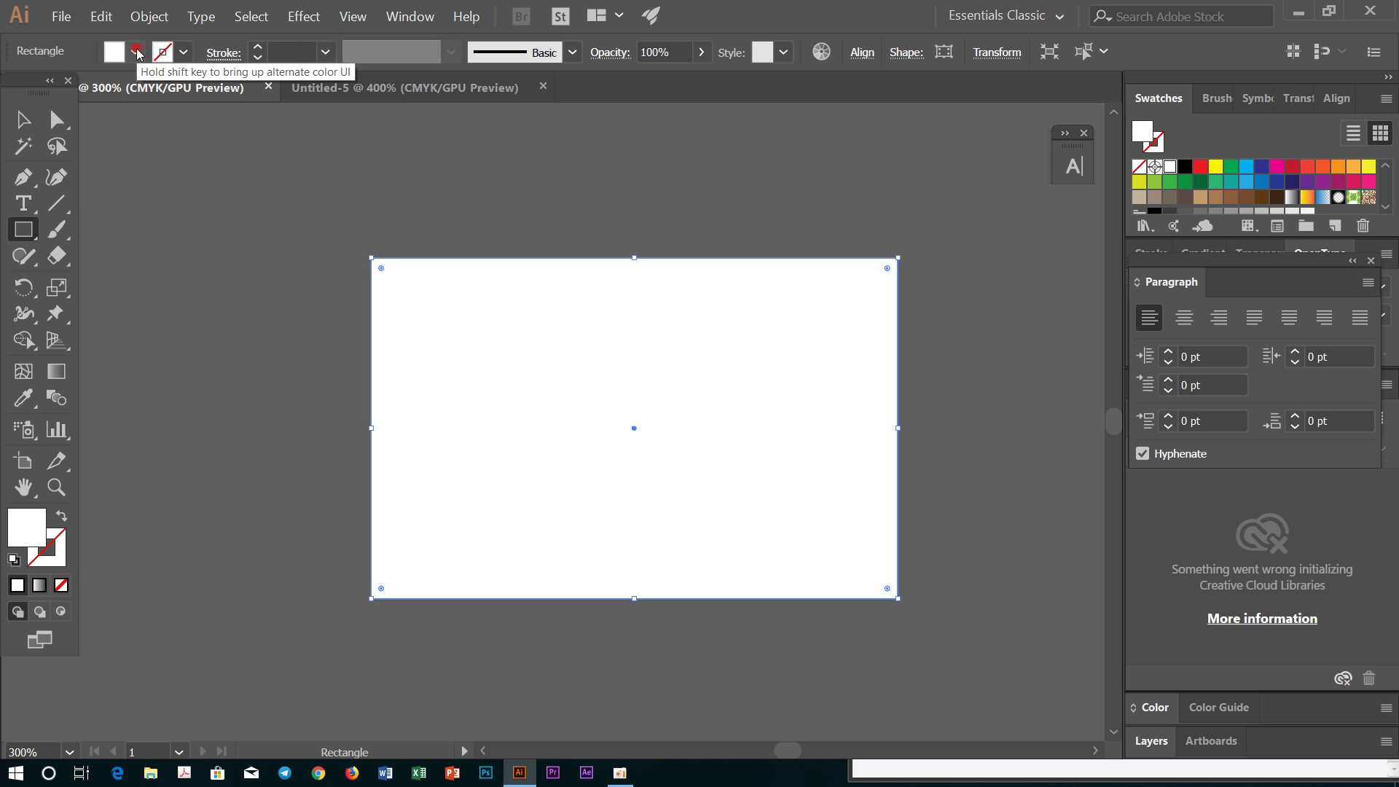
pyautogui.click(23, 119)
pyautogui.click(292, 129)
pyautogui.click(534, 224)
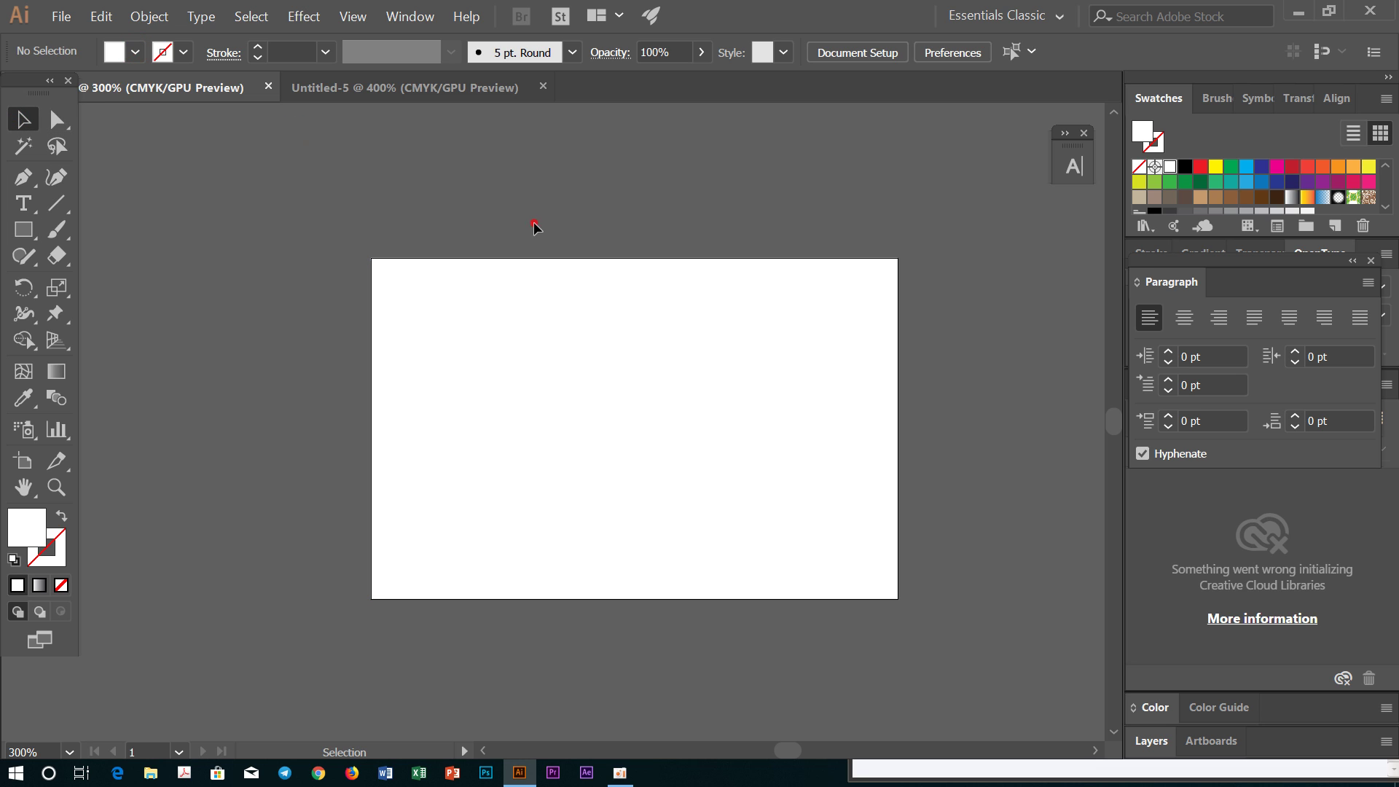
pyautogui.click(597, 341)
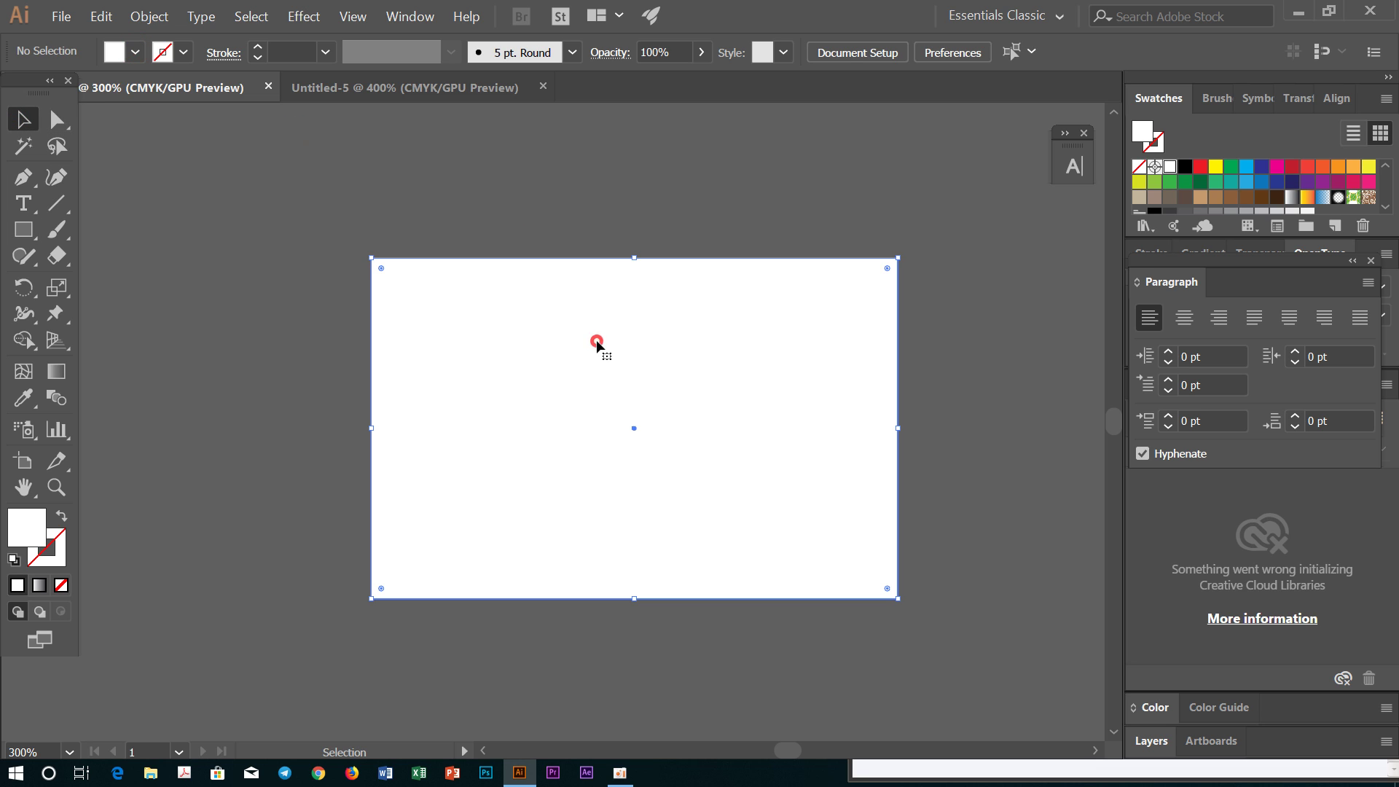
pyautogui.click(23, 176)
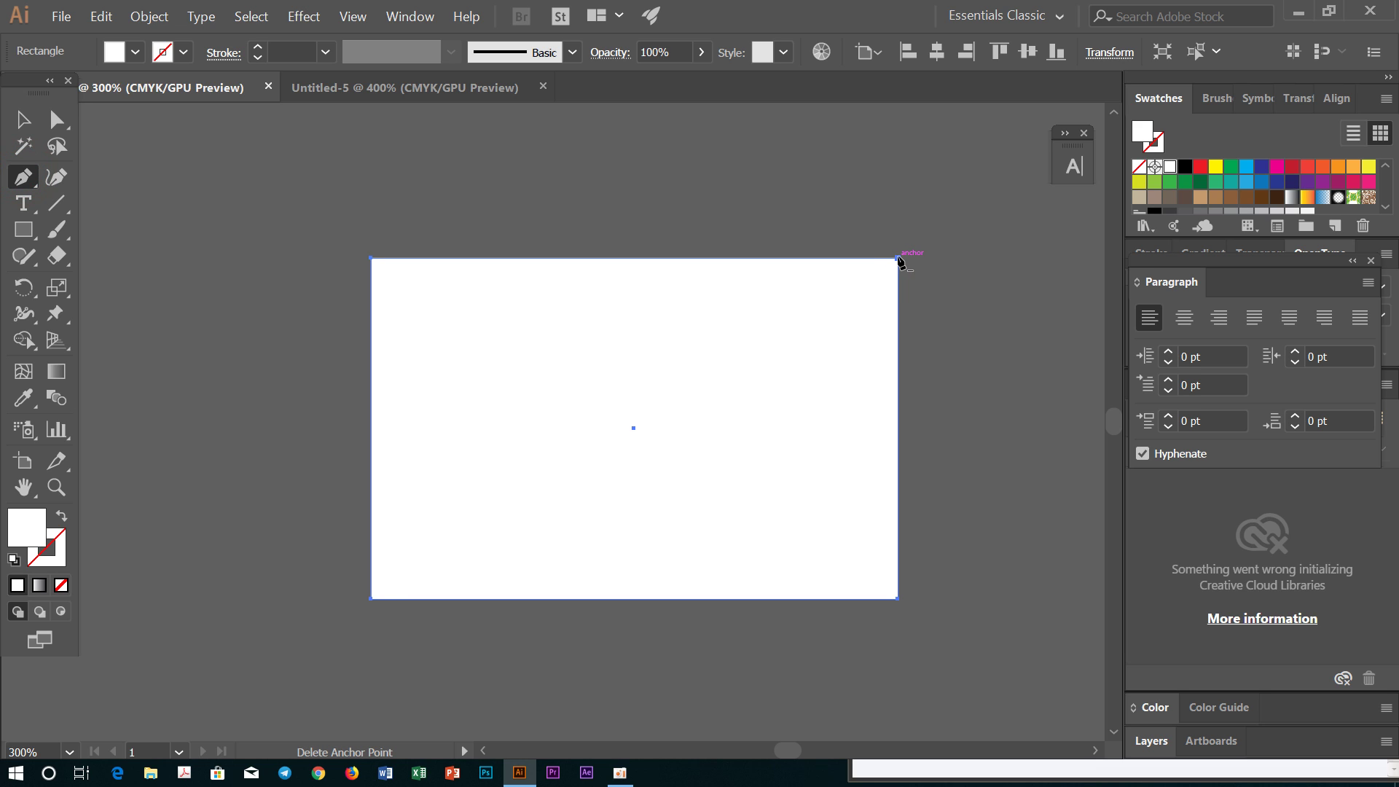
pyautogui.click(898, 258)
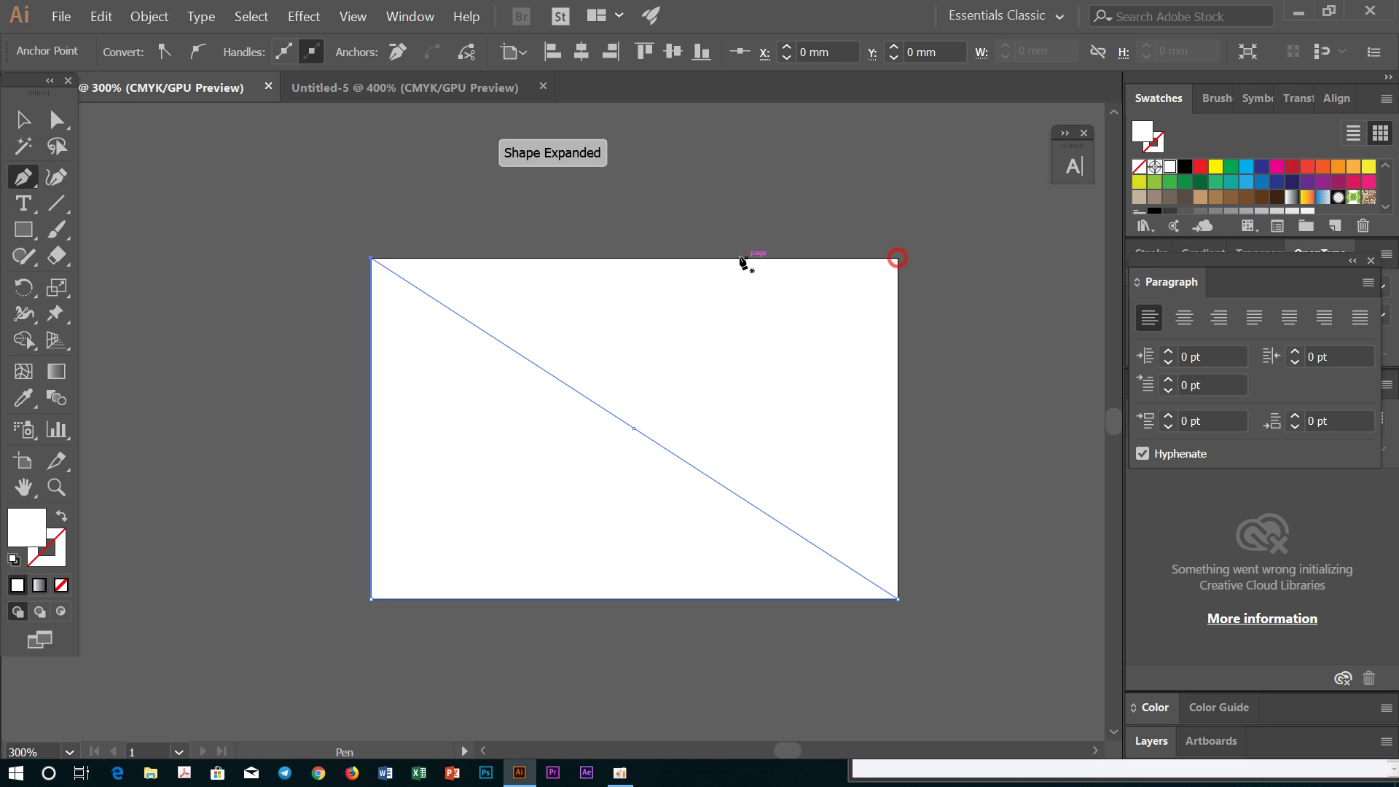
pyautogui.hotkey('ctrl', 'z')
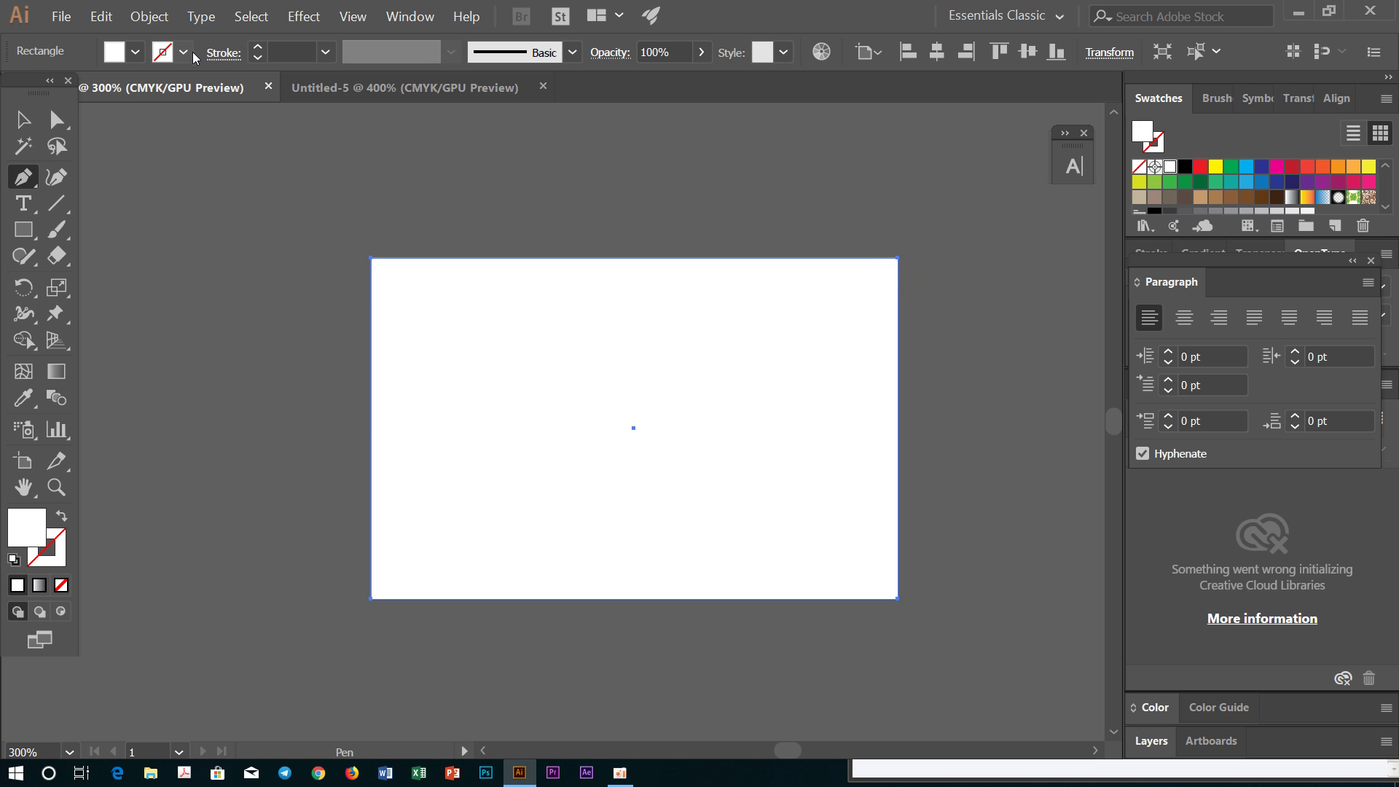
# Give the rectangle no fill and a black 0.25 pt outline.
pyautogui.click(134, 52)
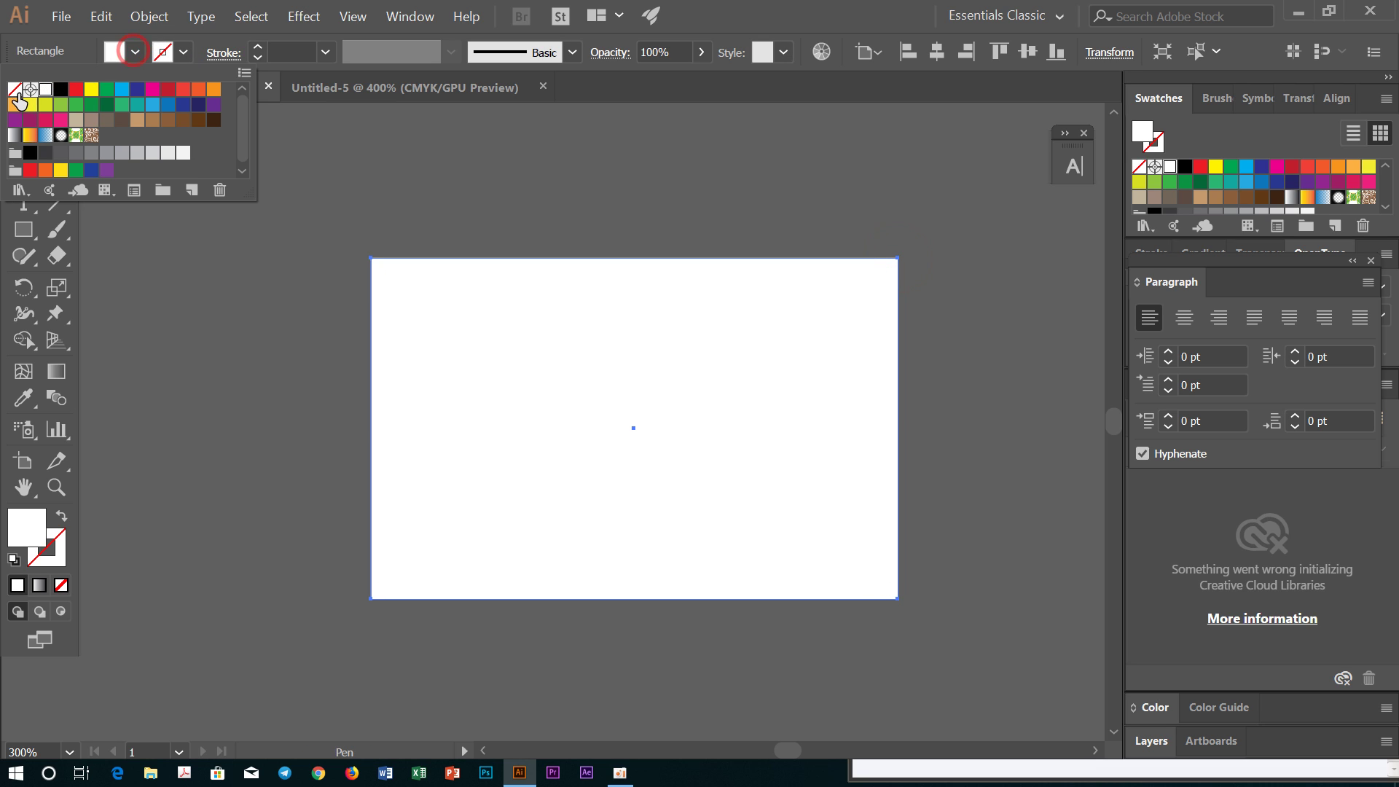
pyautogui.click(14, 89)
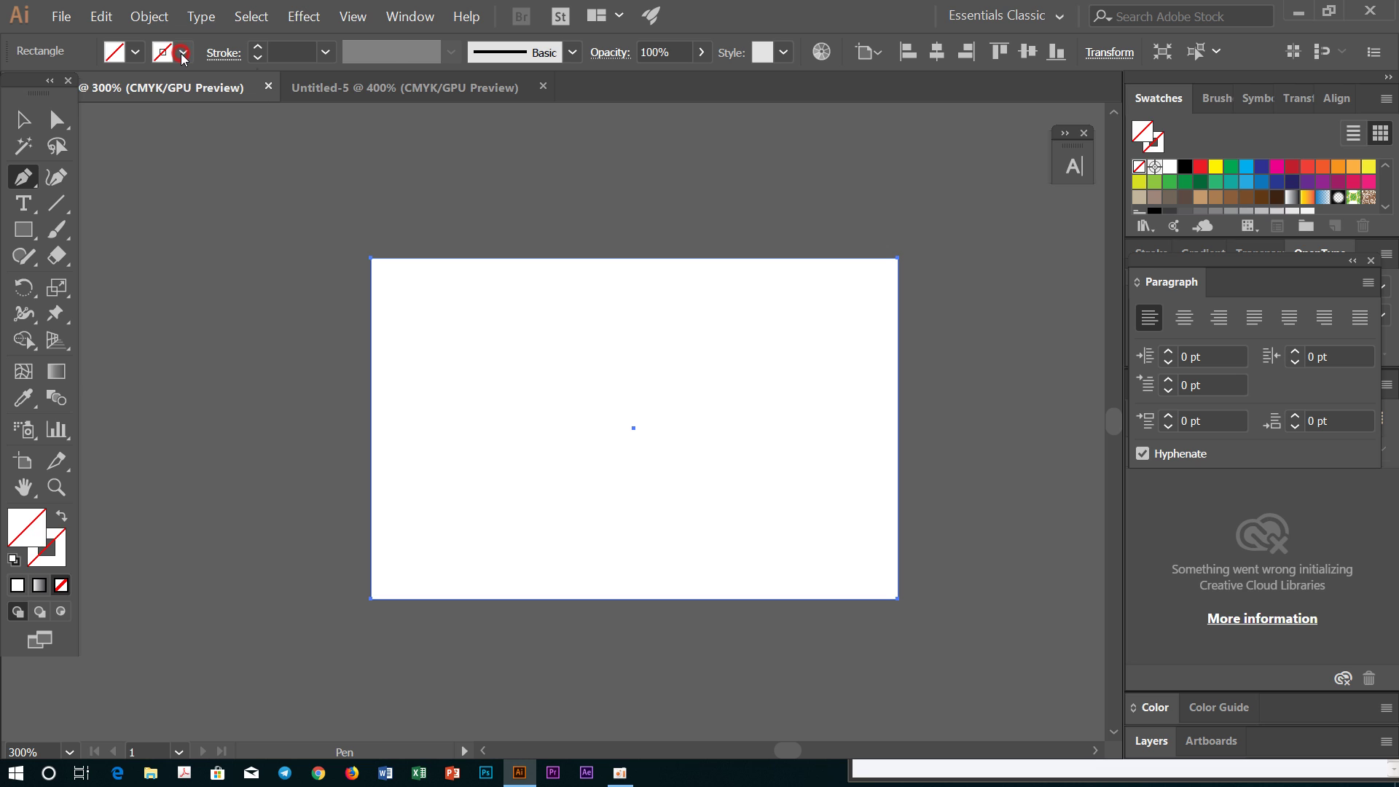
pyautogui.click(183, 53)
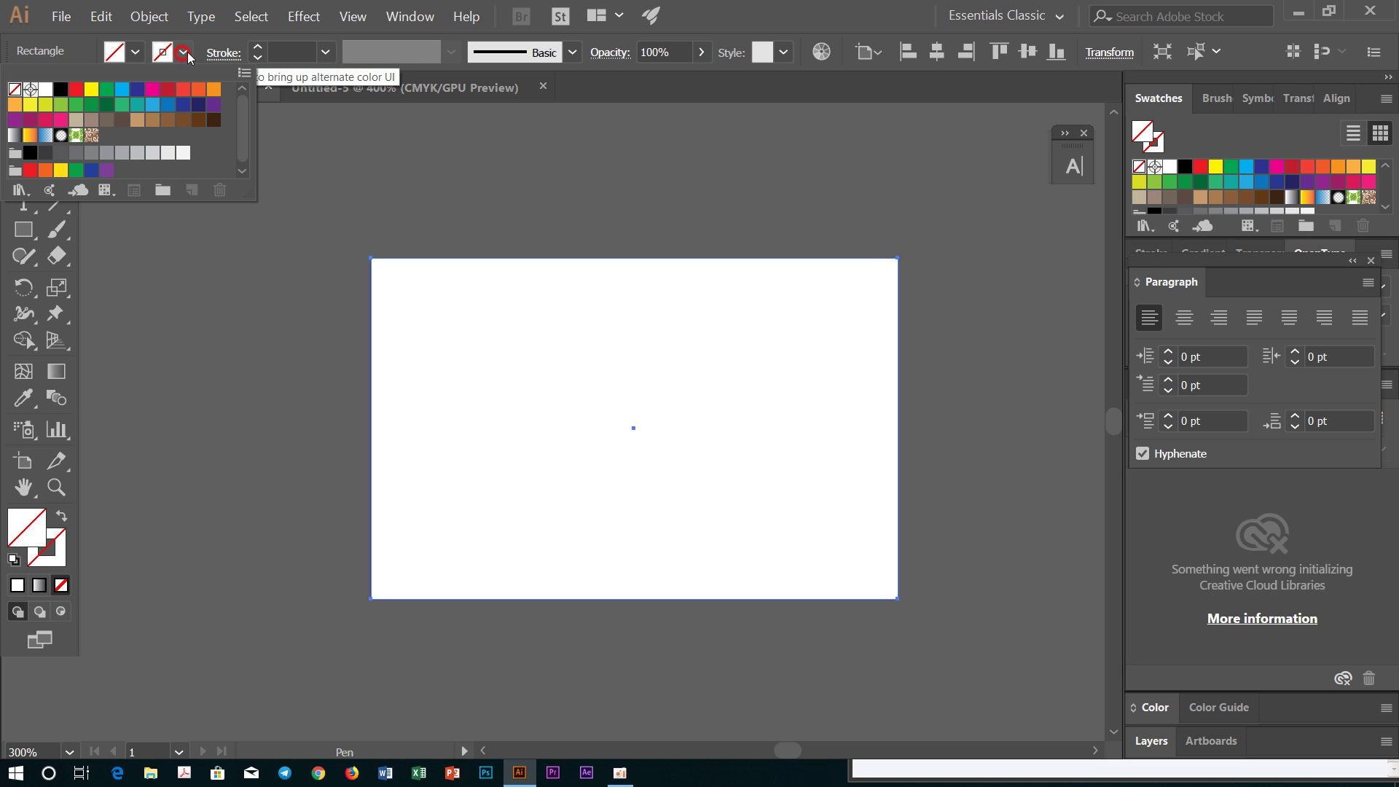
pyautogui.click(62, 89)
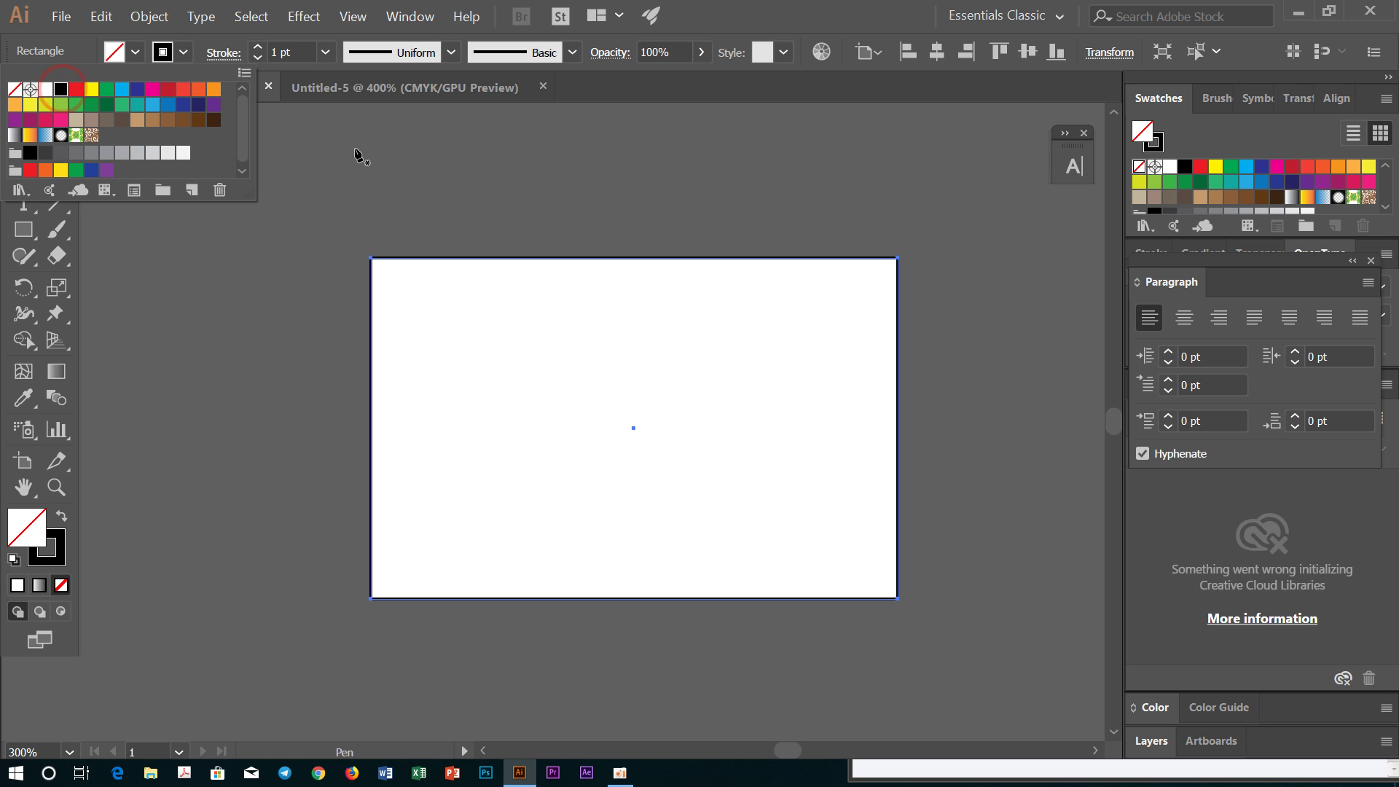
pyautogui.click(325, 54)
pyautogui.click(324, 52)
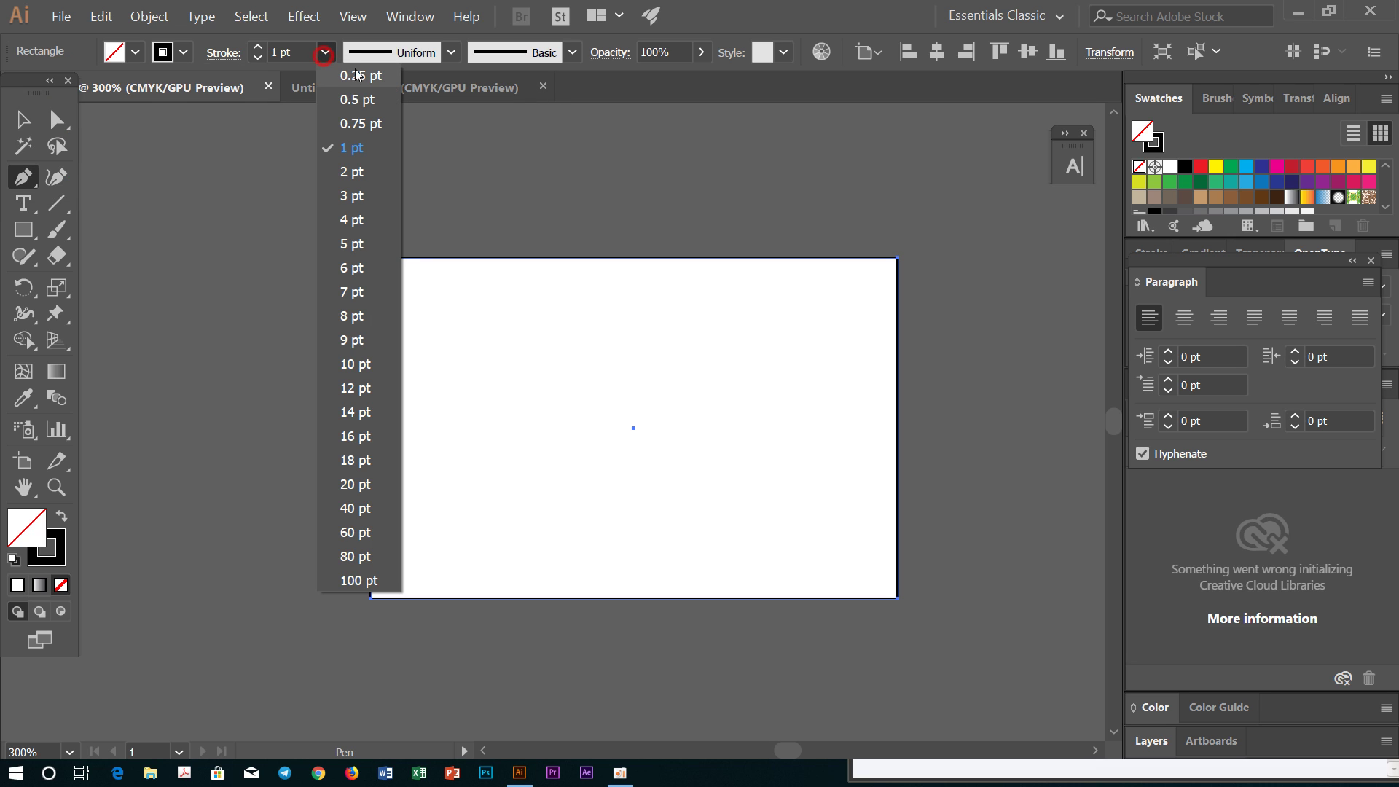
pyautogui.click(900, 259)
pyautogui.hotkey('ctrl', 'z')
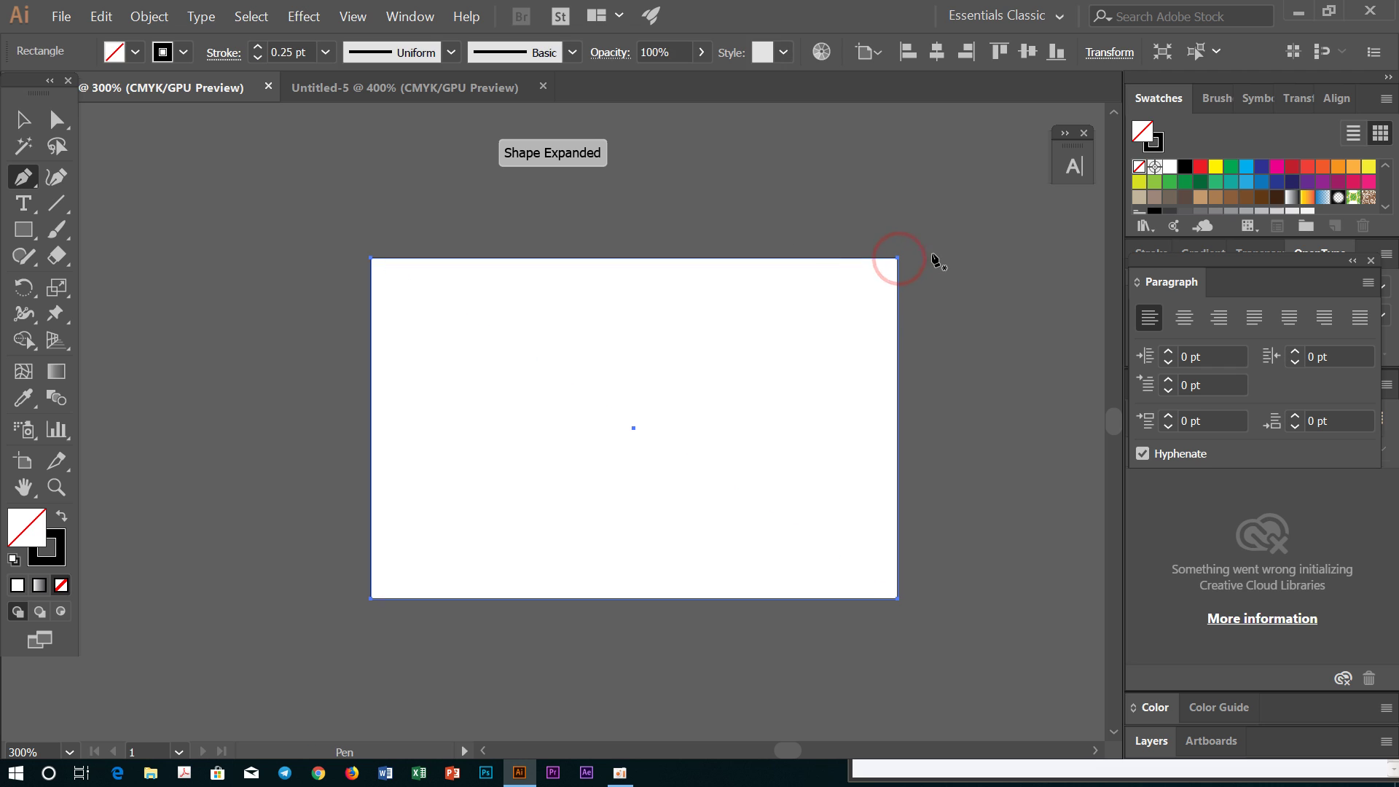
pyautogui.hotkey('ctrl', 'z')
# Select and deselect the card-sized rectangle to check it, leaving it deselected.
pyautogui.scroll(2, 890, 228)
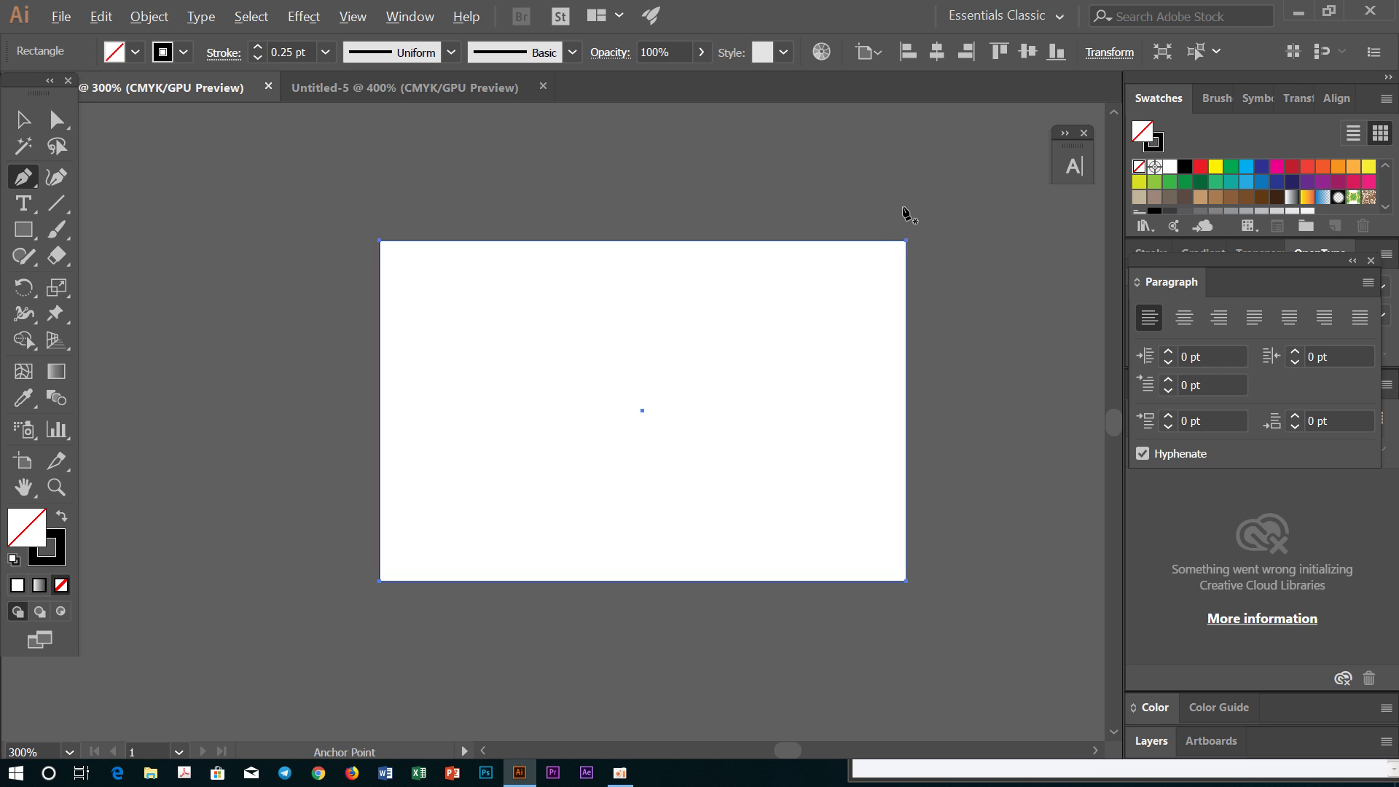
pyautogui.scroll(-2, 914, 197)
pyautogui.click(27, 127)
pyautogui.moveTo(790, 387); pyautogui.dragTo(500, 528)
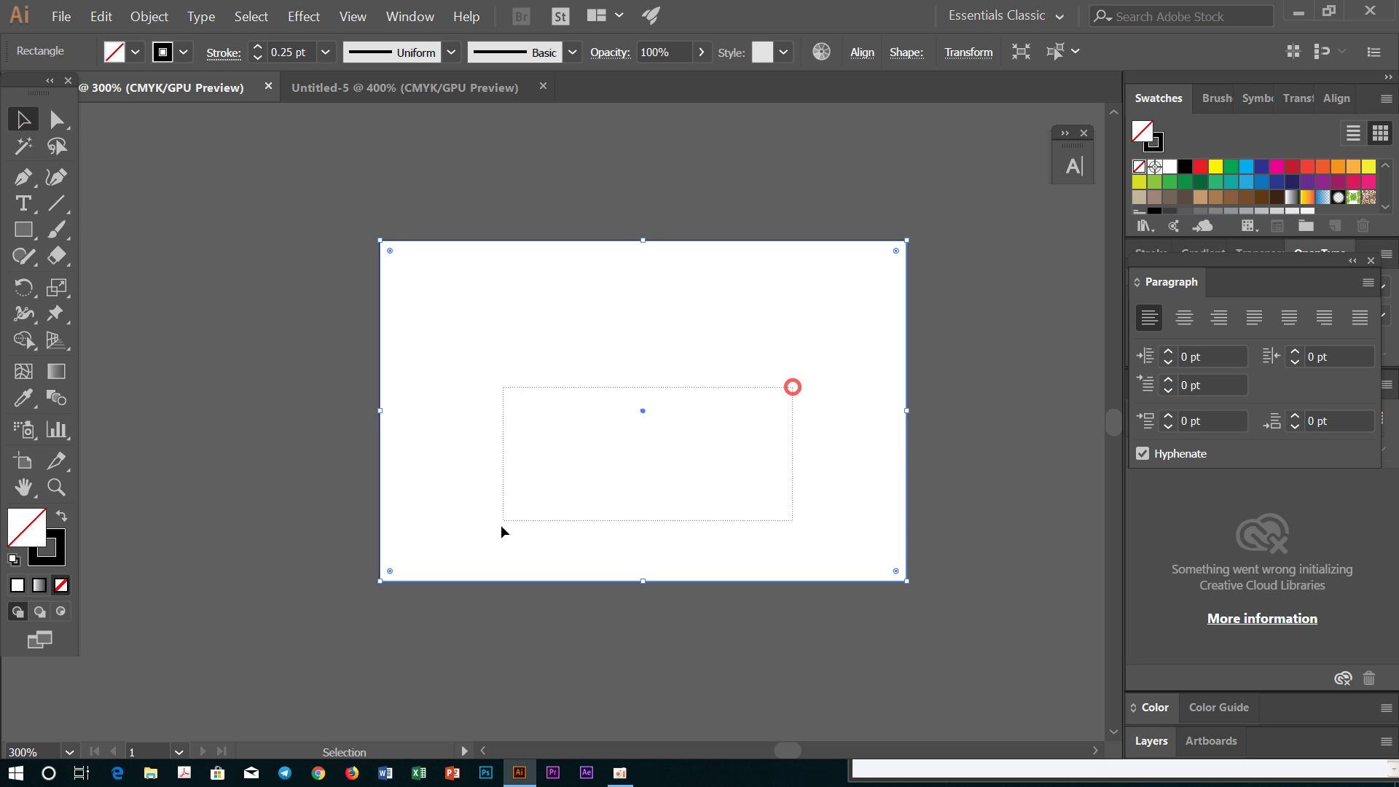
pyautogui.click(696, 326)
pyautogui.click(658, 271)
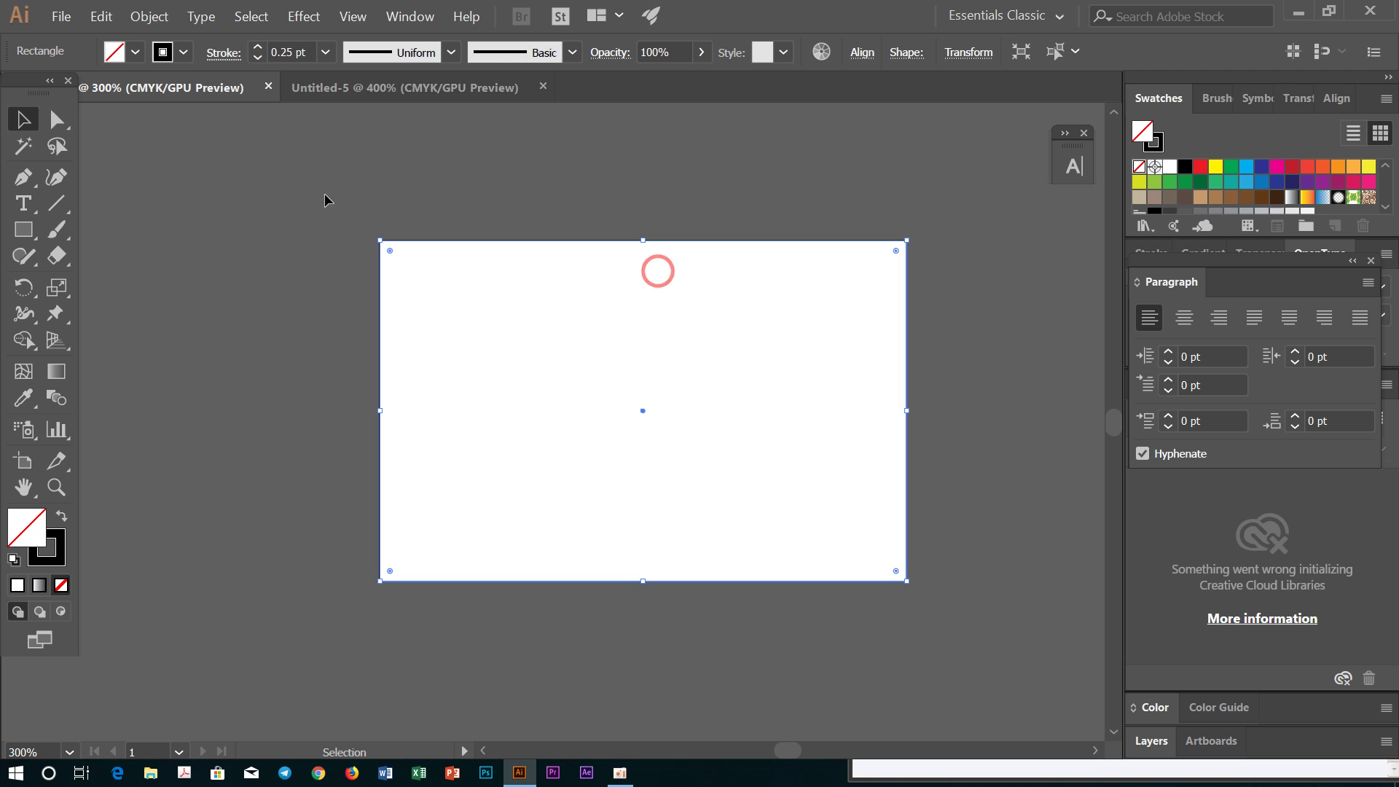
pyautogui.click(484, 252)
pyautogui.click(696, 289)
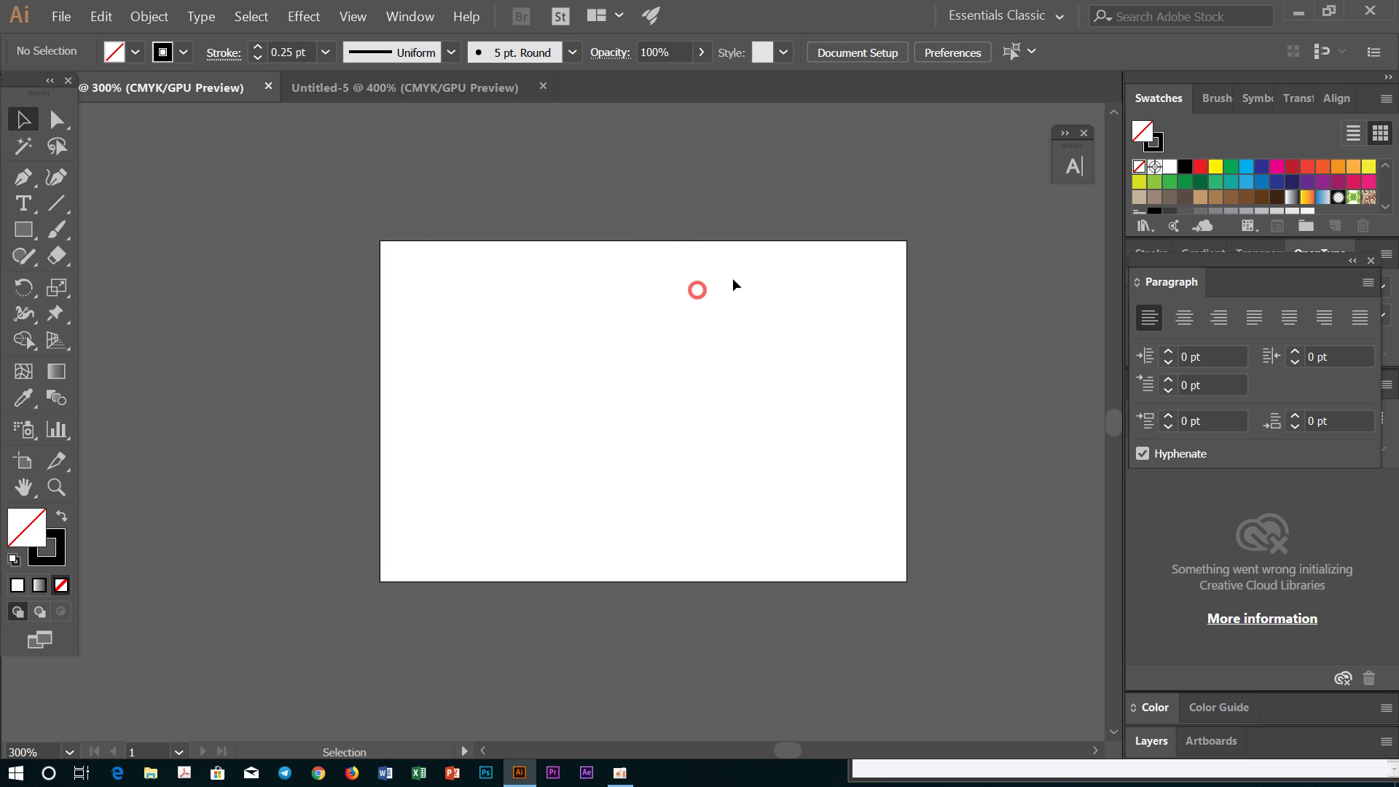
pyautogui.click(263, 197)
pyautogui.click(20, 184)
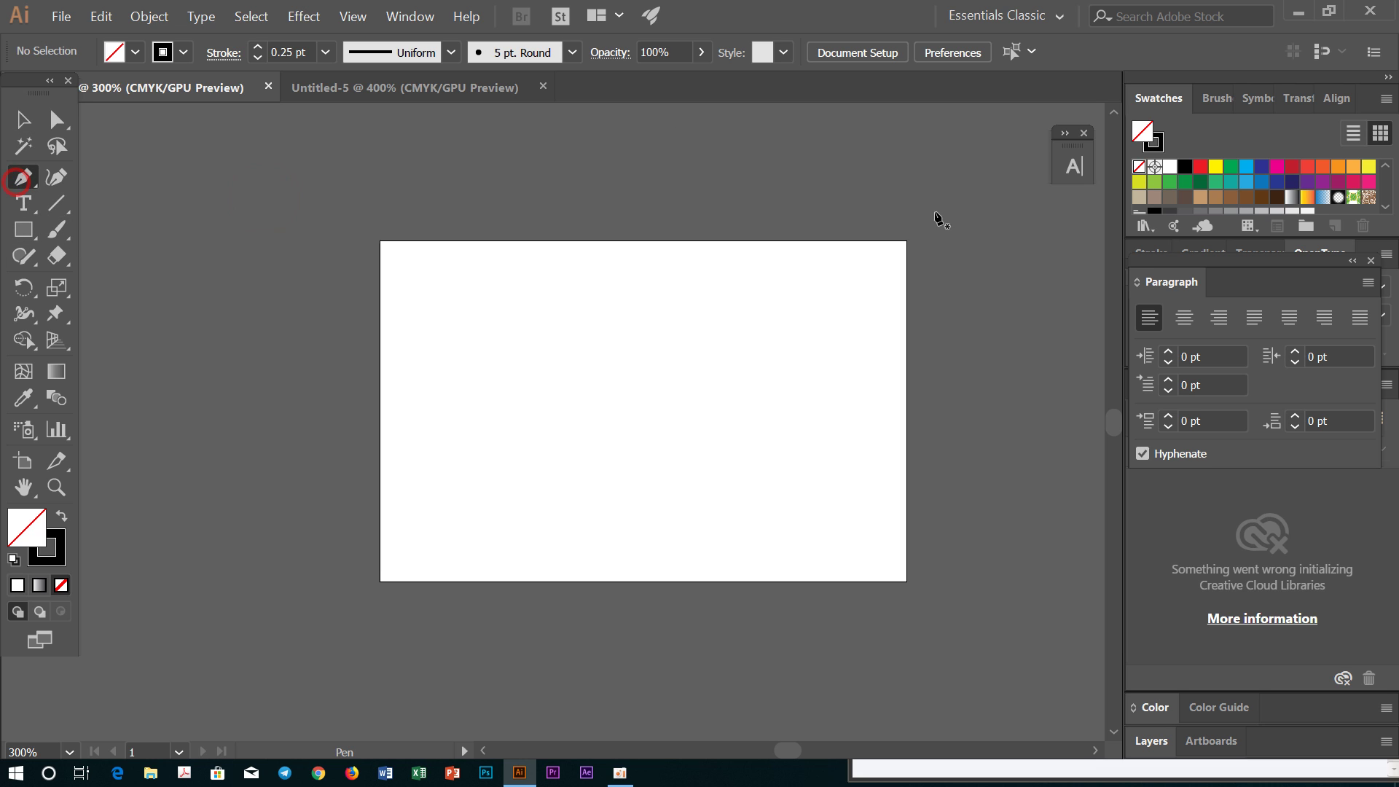
# Pen-draw a closed chevron from the top-right corner through a left tip and bottom-right corner.
pyautogui.click(904, 242)
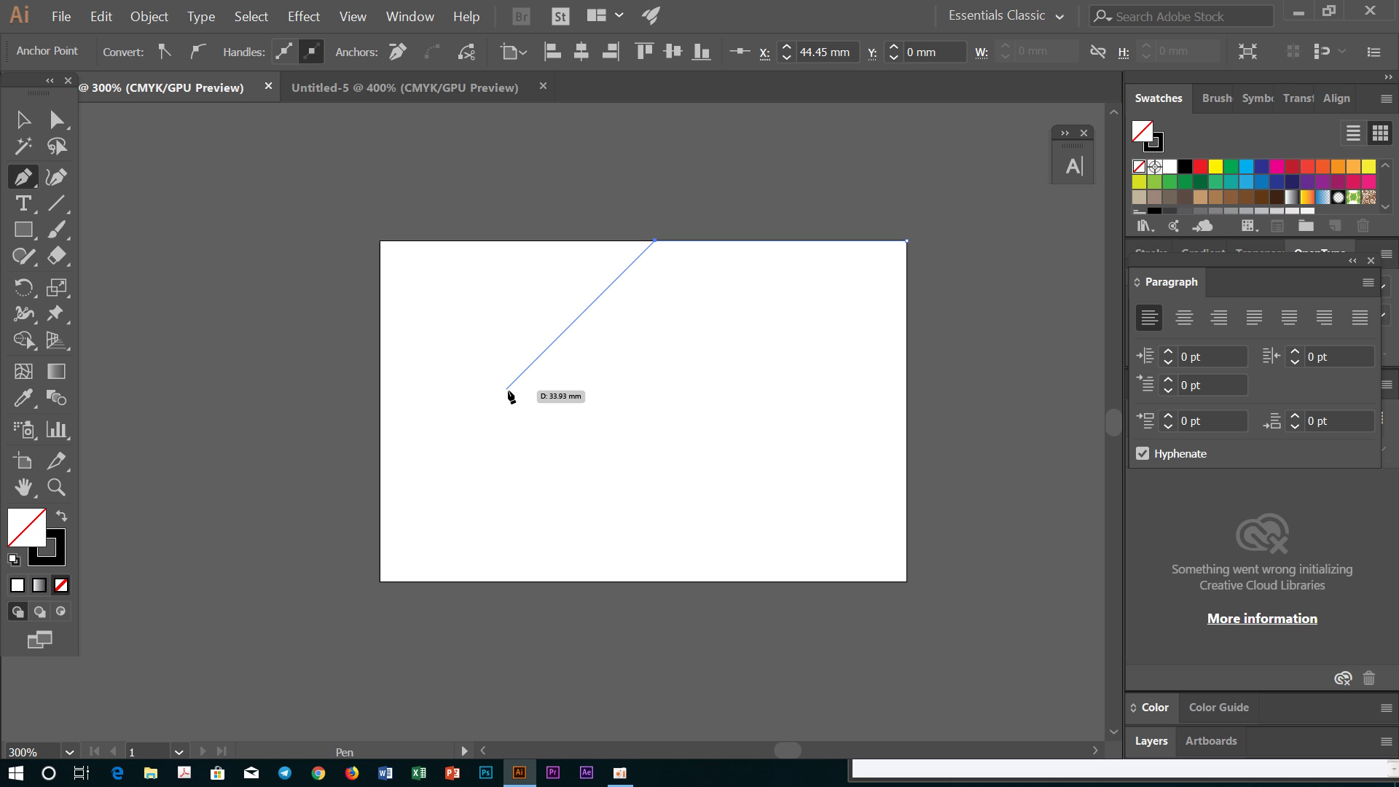
pyautogui.click(507, 390)
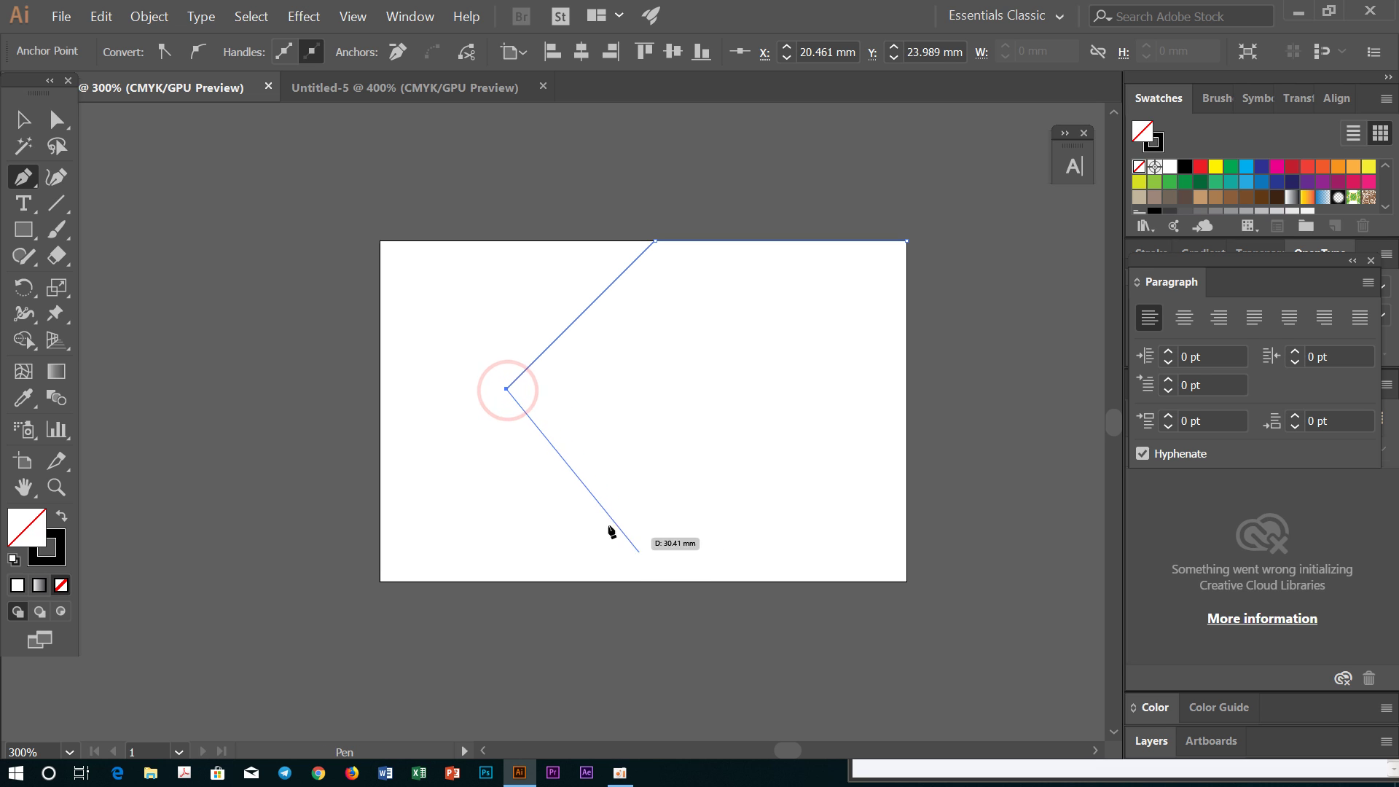
pyautogui.hotkey('ctrl', 'z')
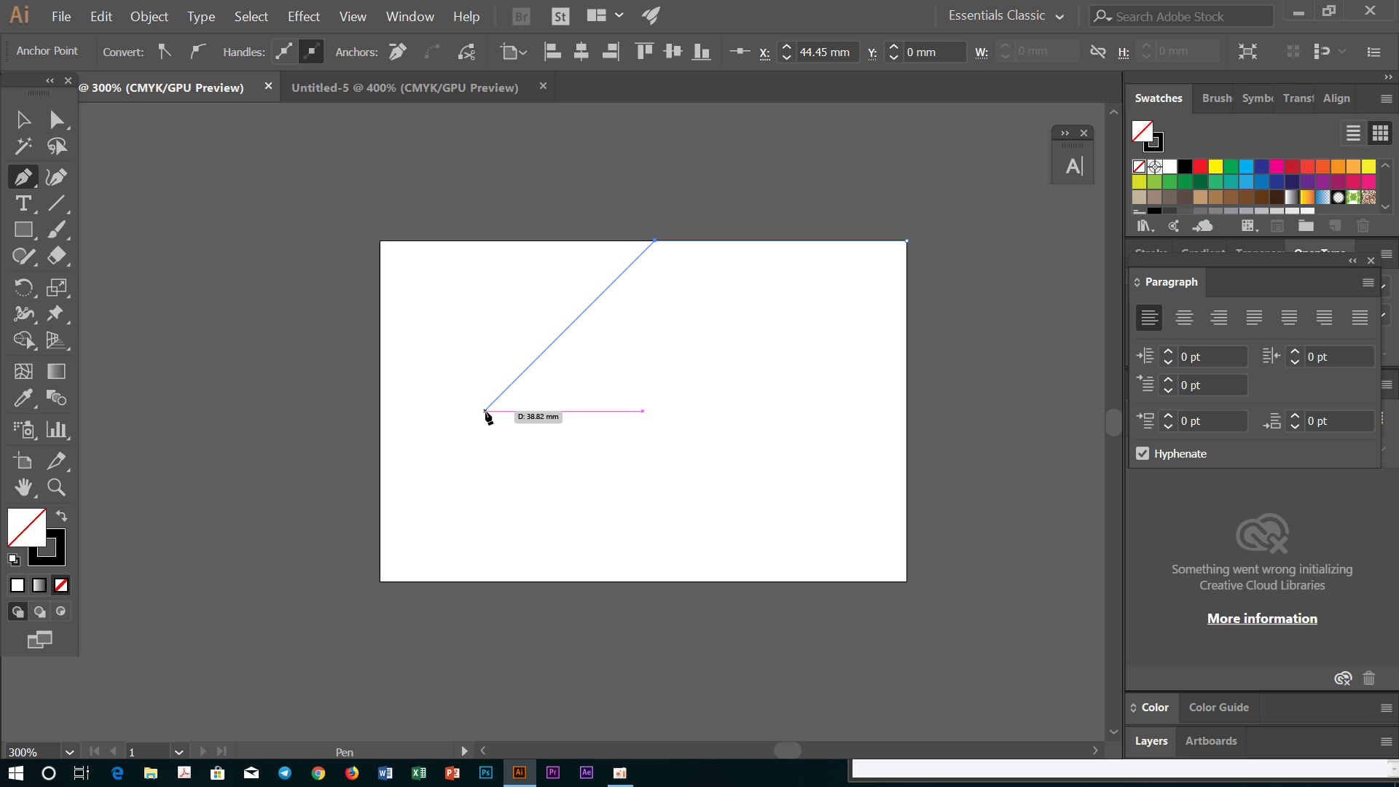
pyautogui.click(485, 411)
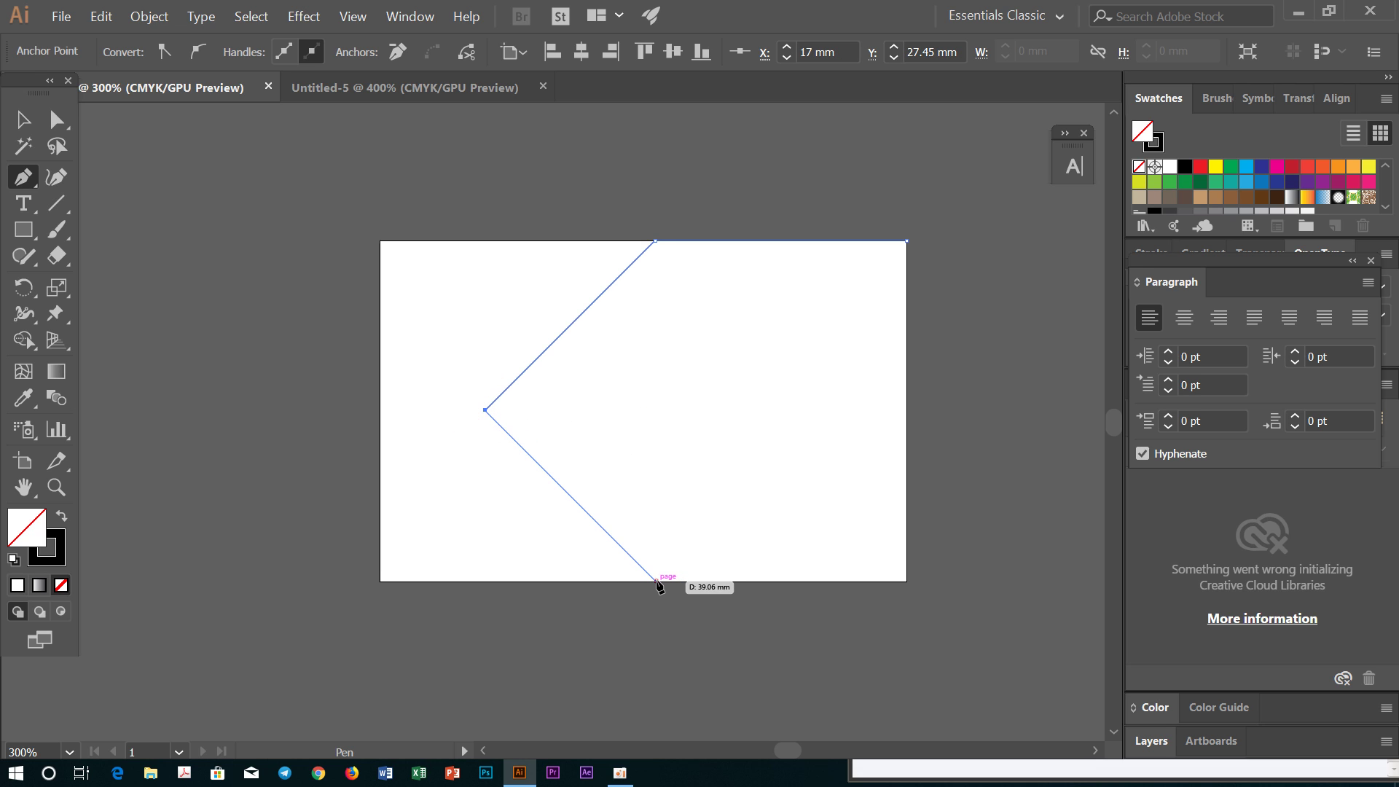
pyautogui.click(656, 582)
pyautogui.click(905, 581)
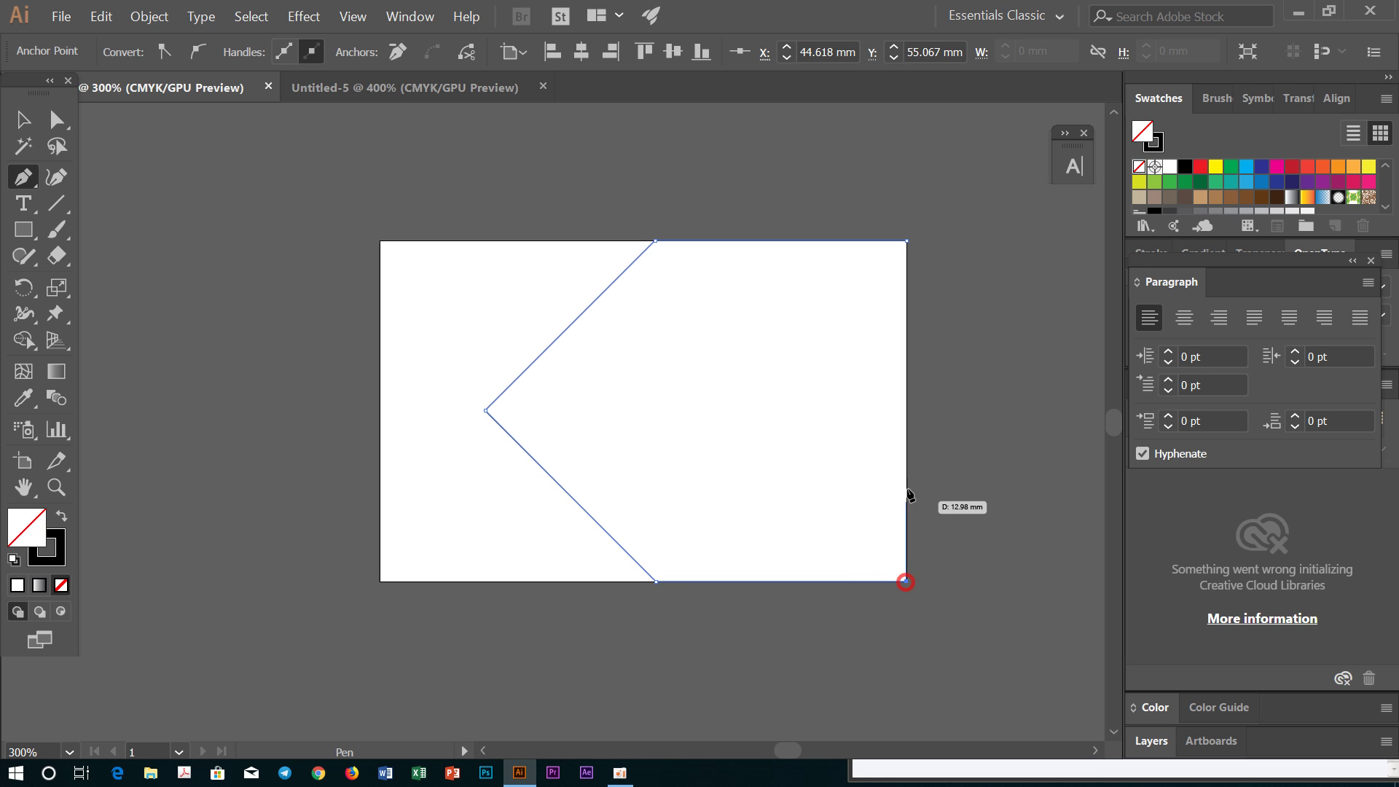
pyautogui.click(906, 240)
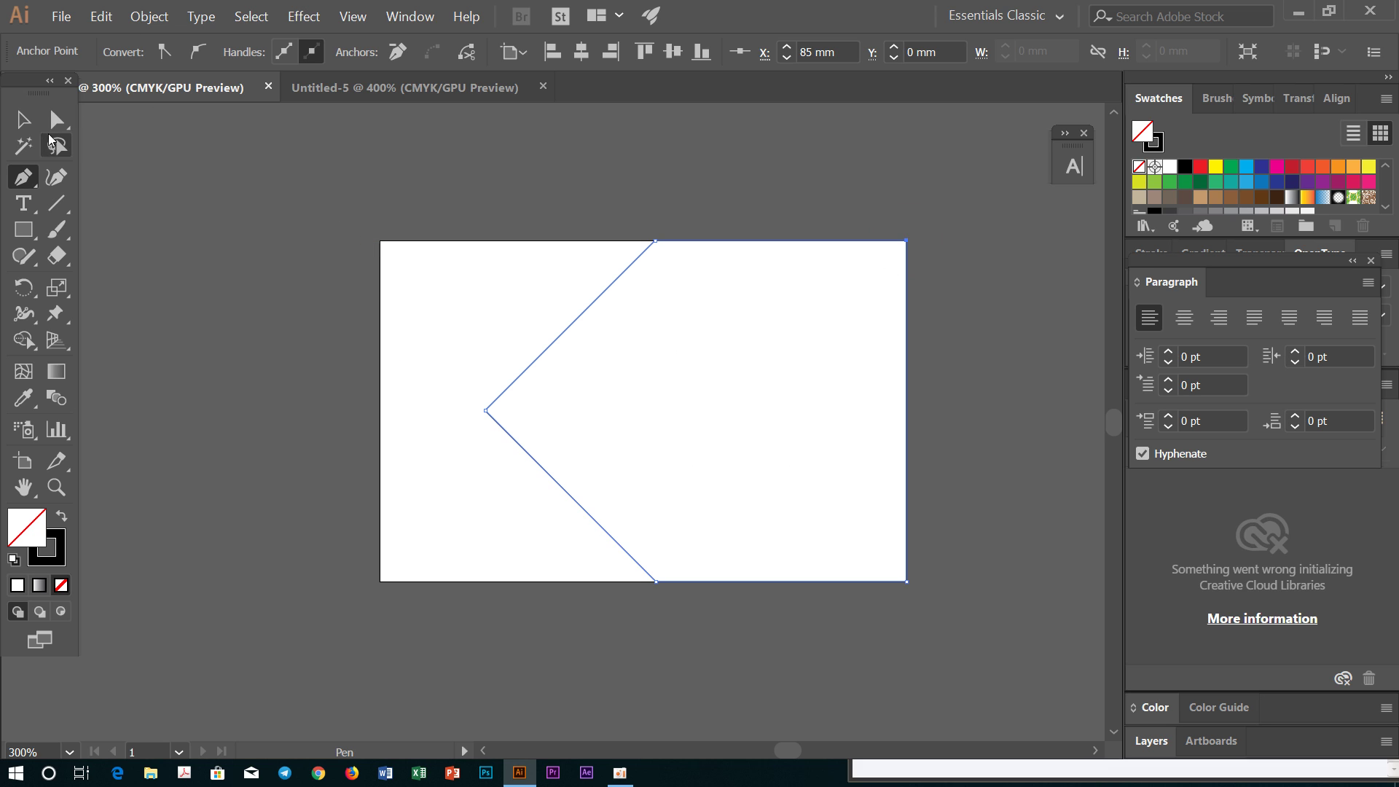
pyautogui.click(24, 120)
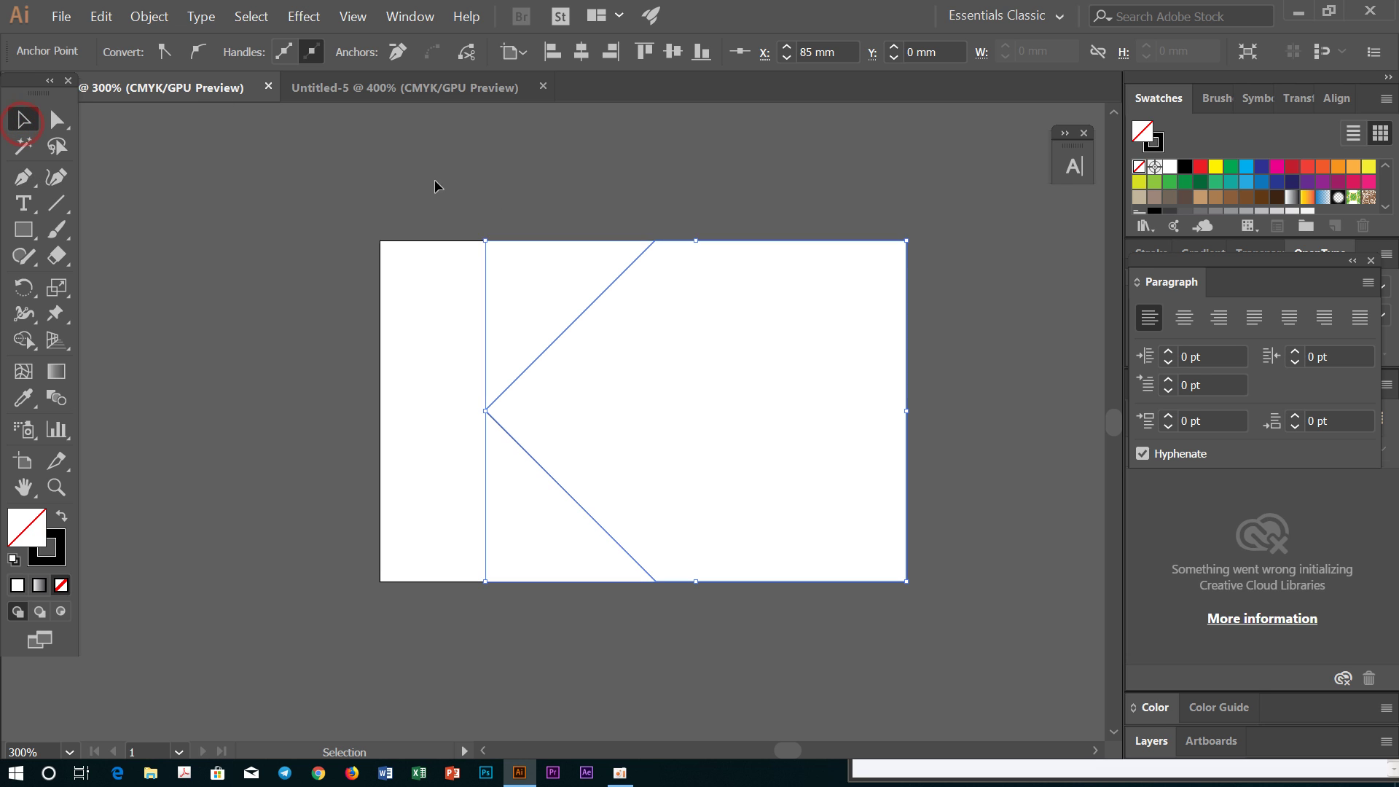
# Fill the chevron path with CMYK dark blue.
pyautogui.click(503, 191)
pyautogui.click(617, 316)
pyautogui.moveTo(582, 219); pyautogui.dragTo(764, 415)
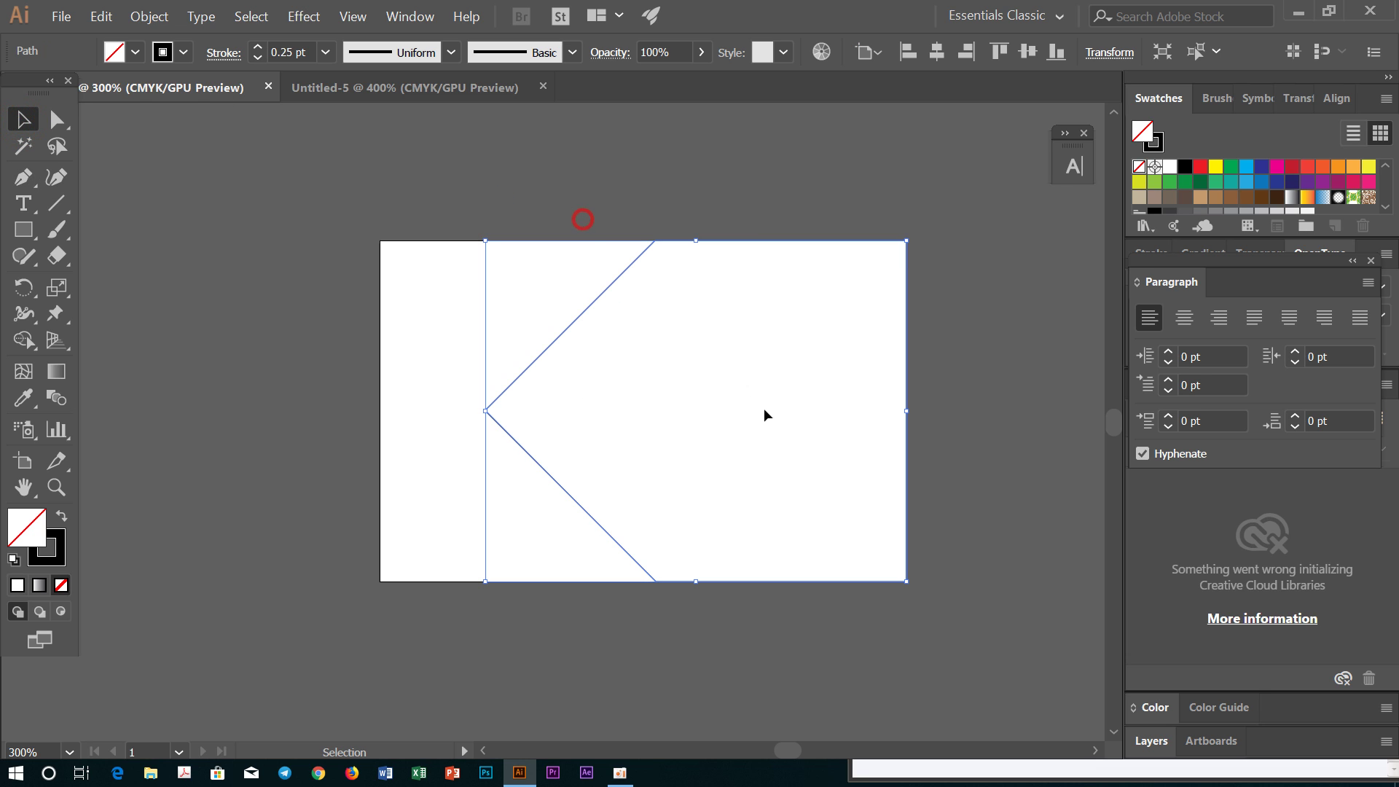
pyautogui.click(134, 52)
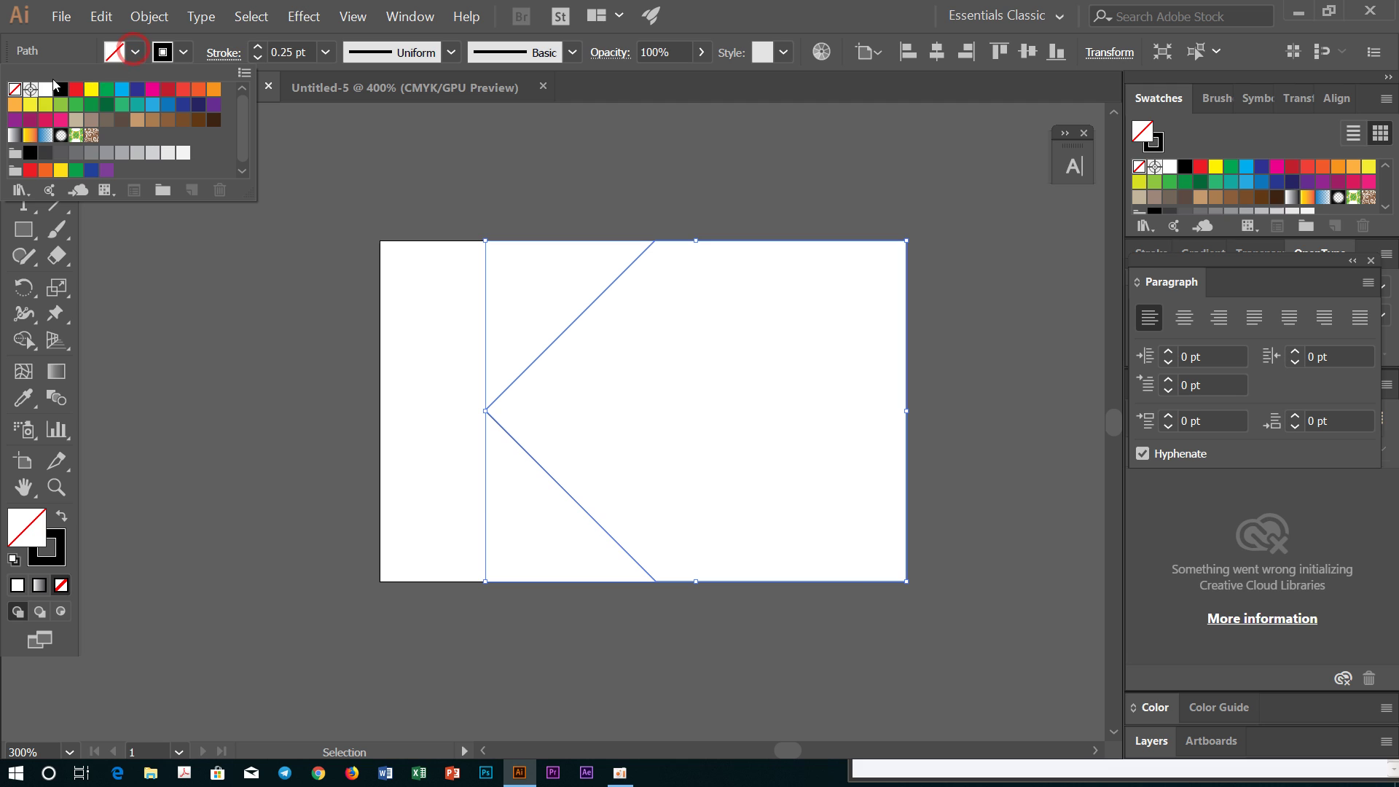
pyautogui.click(135, 90)
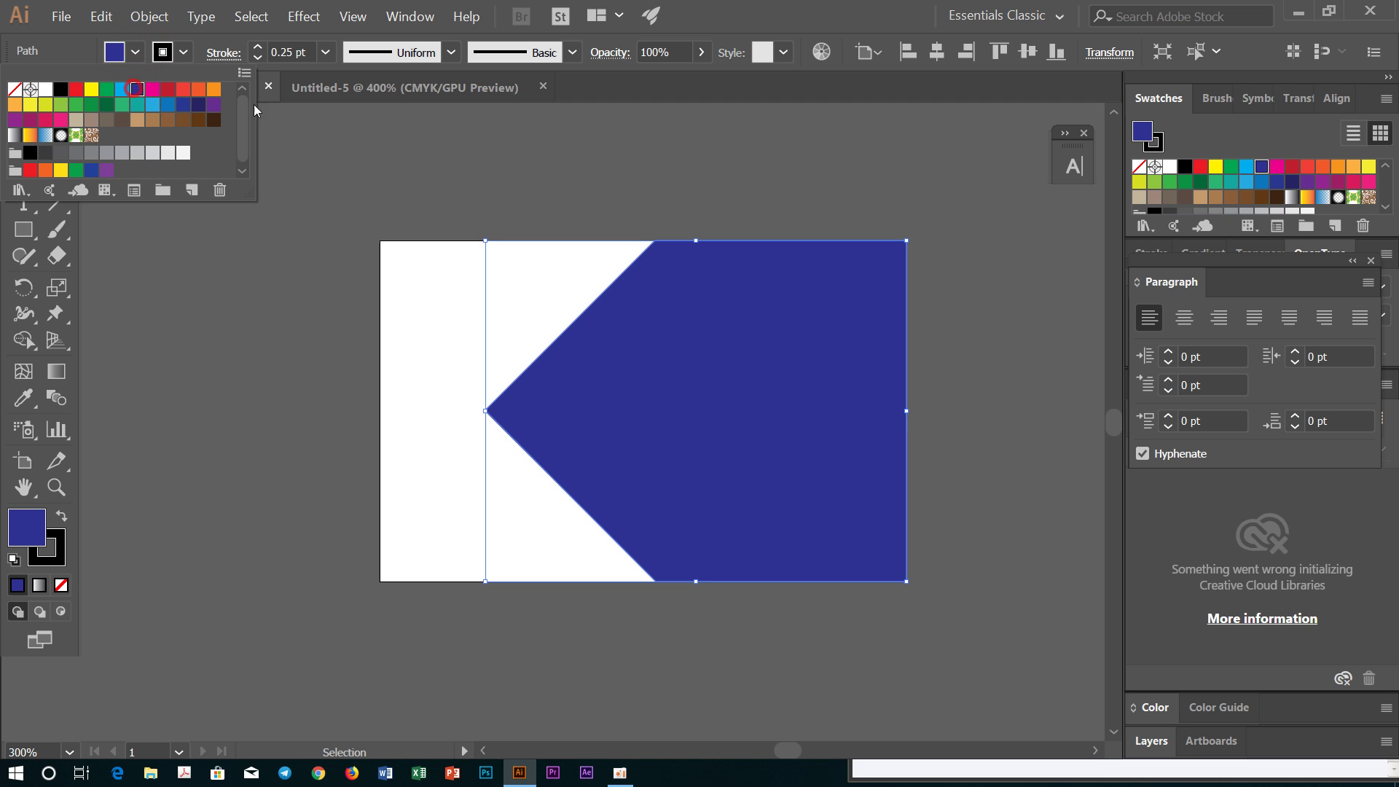
pyautogui.click(791, 195)
pyautogui.click(862, 198)
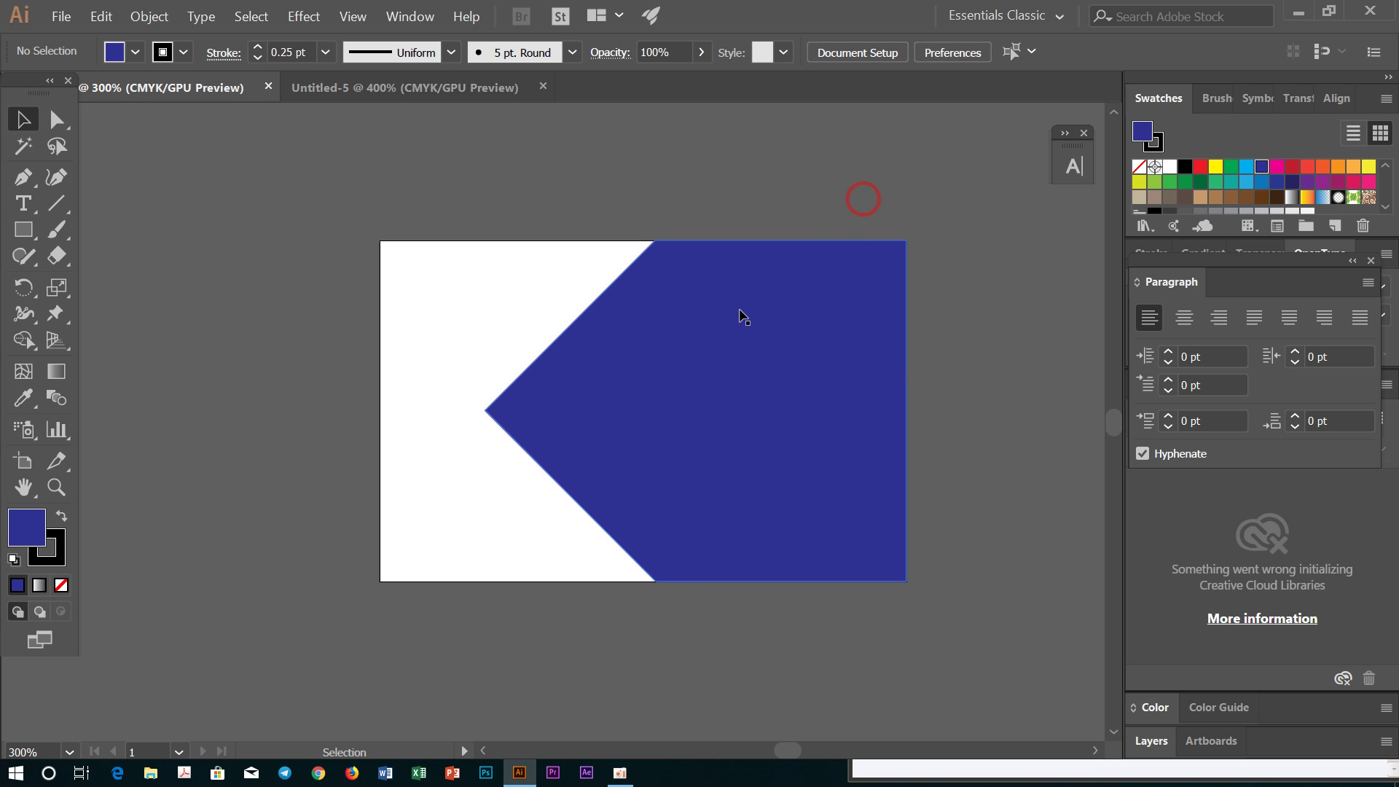
pyautogui.click(774, 315)
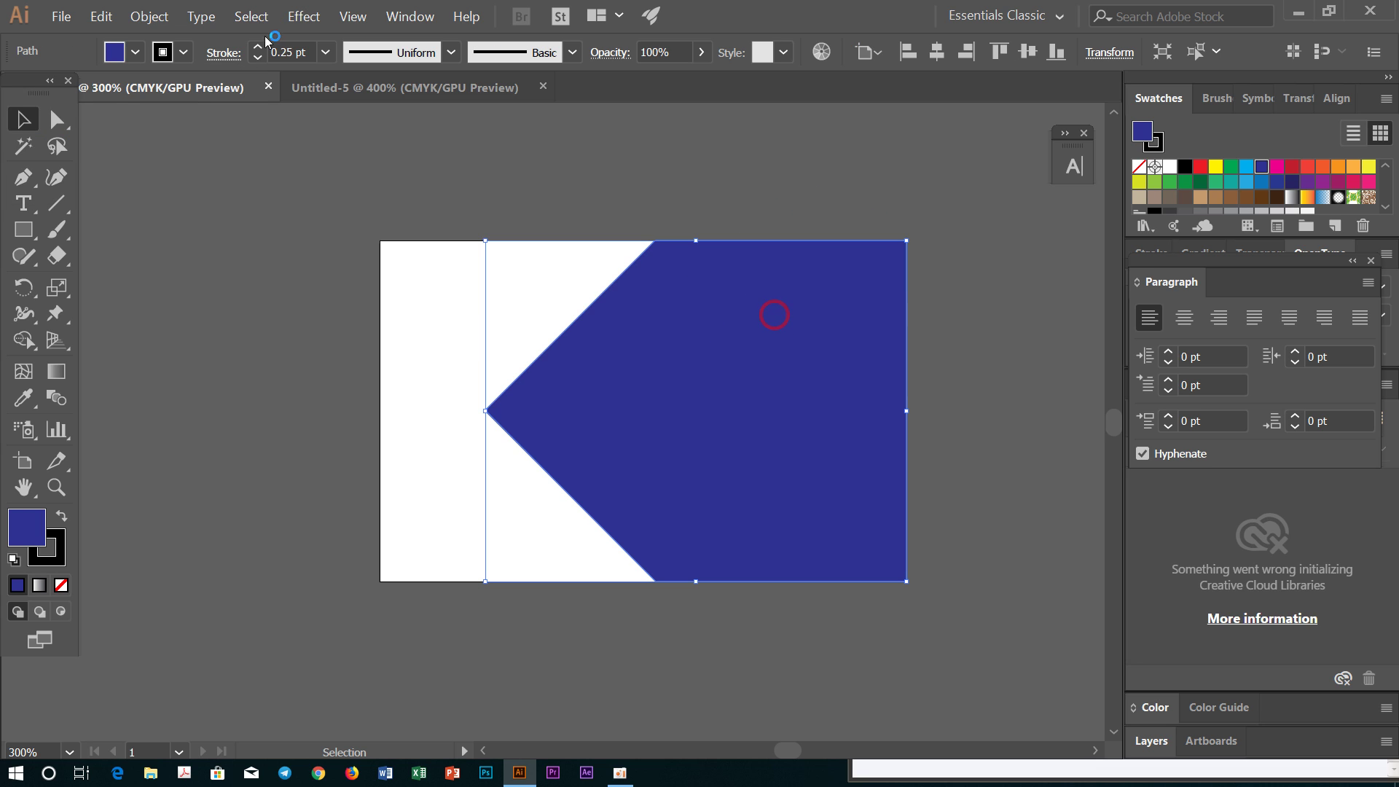
# Remove the chevron's outline and Alt-drag a copy 2.47 mm to the right.
pyautogui.click(182, 52)
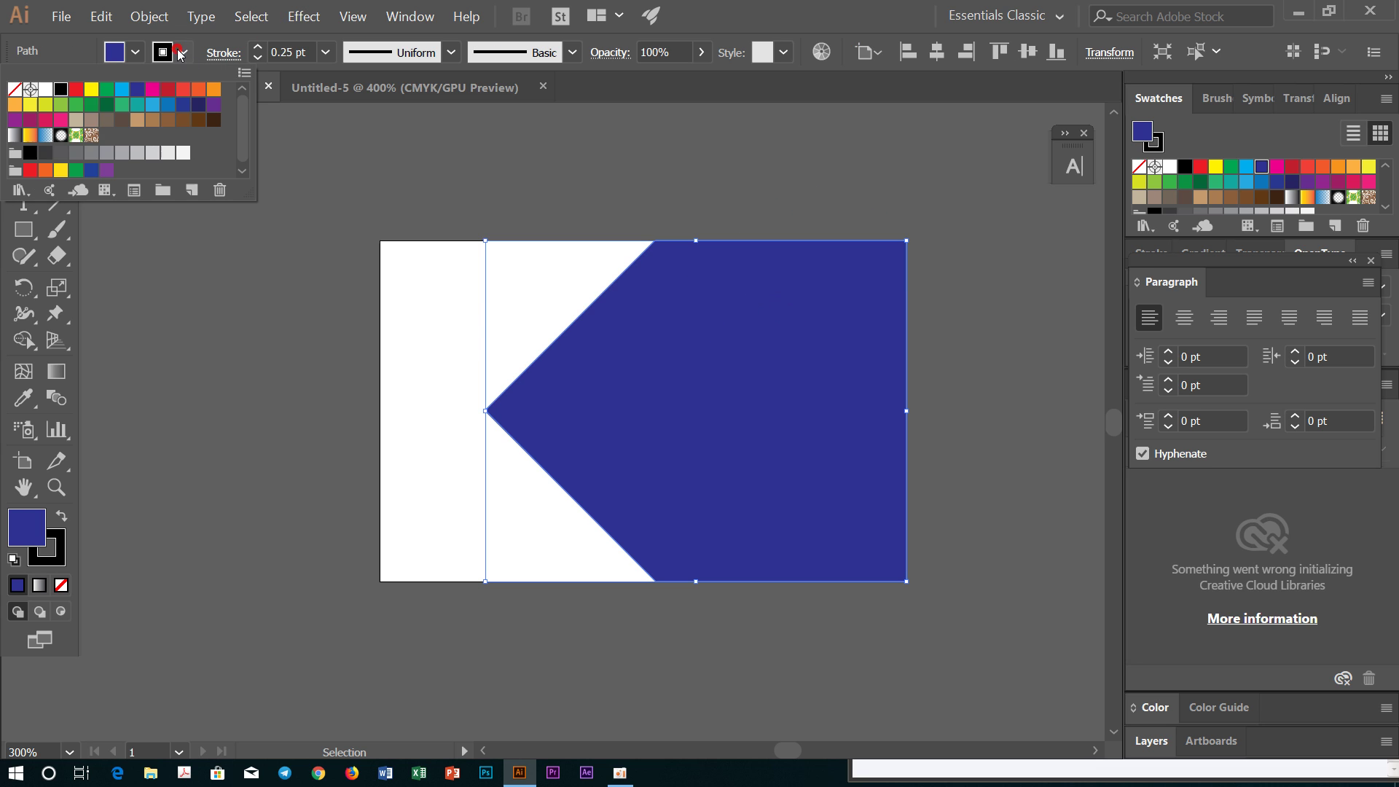
pyautogui.click(15, 89)
pyautogui.click(850, 130)
pyautogui.click(926, 199)
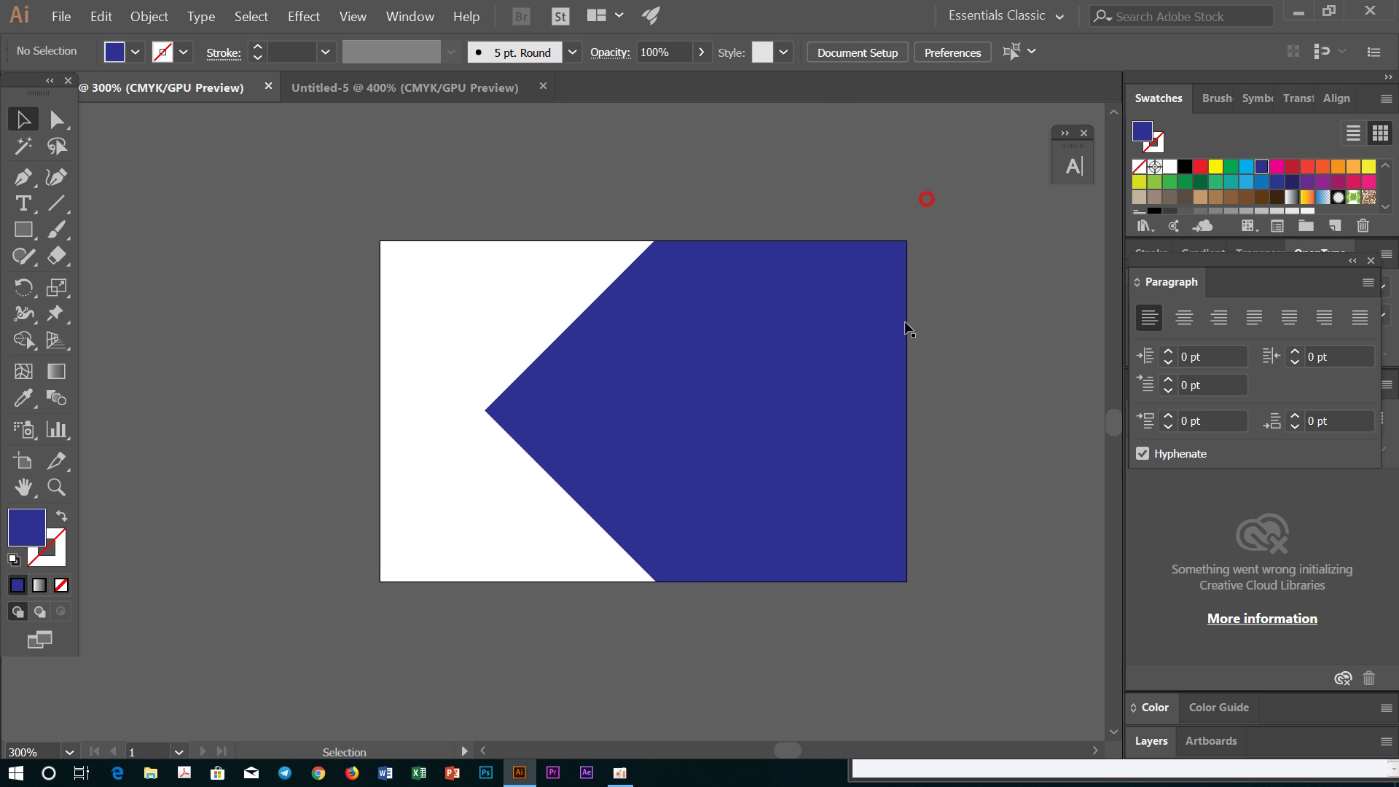
pyautogui.moveTo(587, 401); pyautogui.dragTo(604, 405)
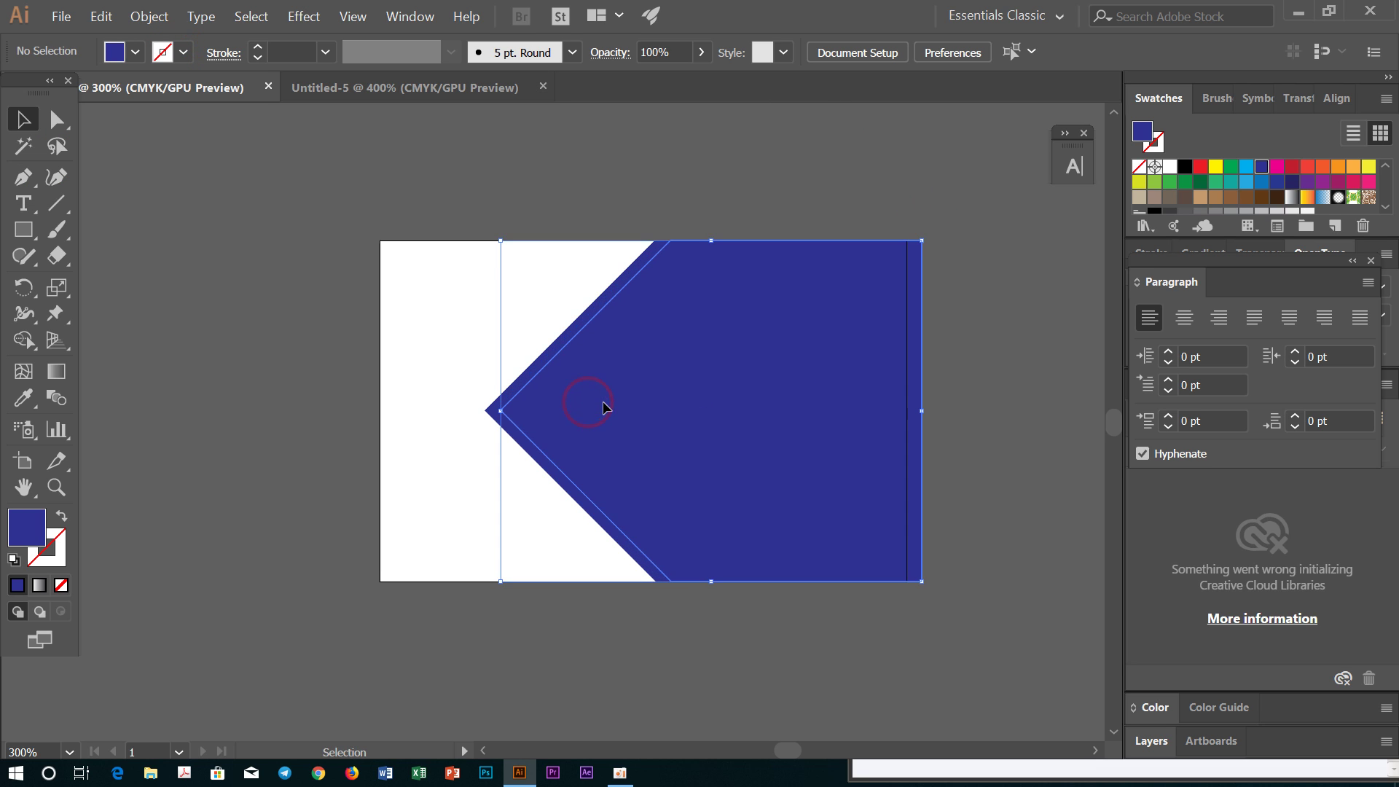
# Fill the offset chevron copy with white.
pyautogui.click(185, 52)
pyautogui.click(50, 97)
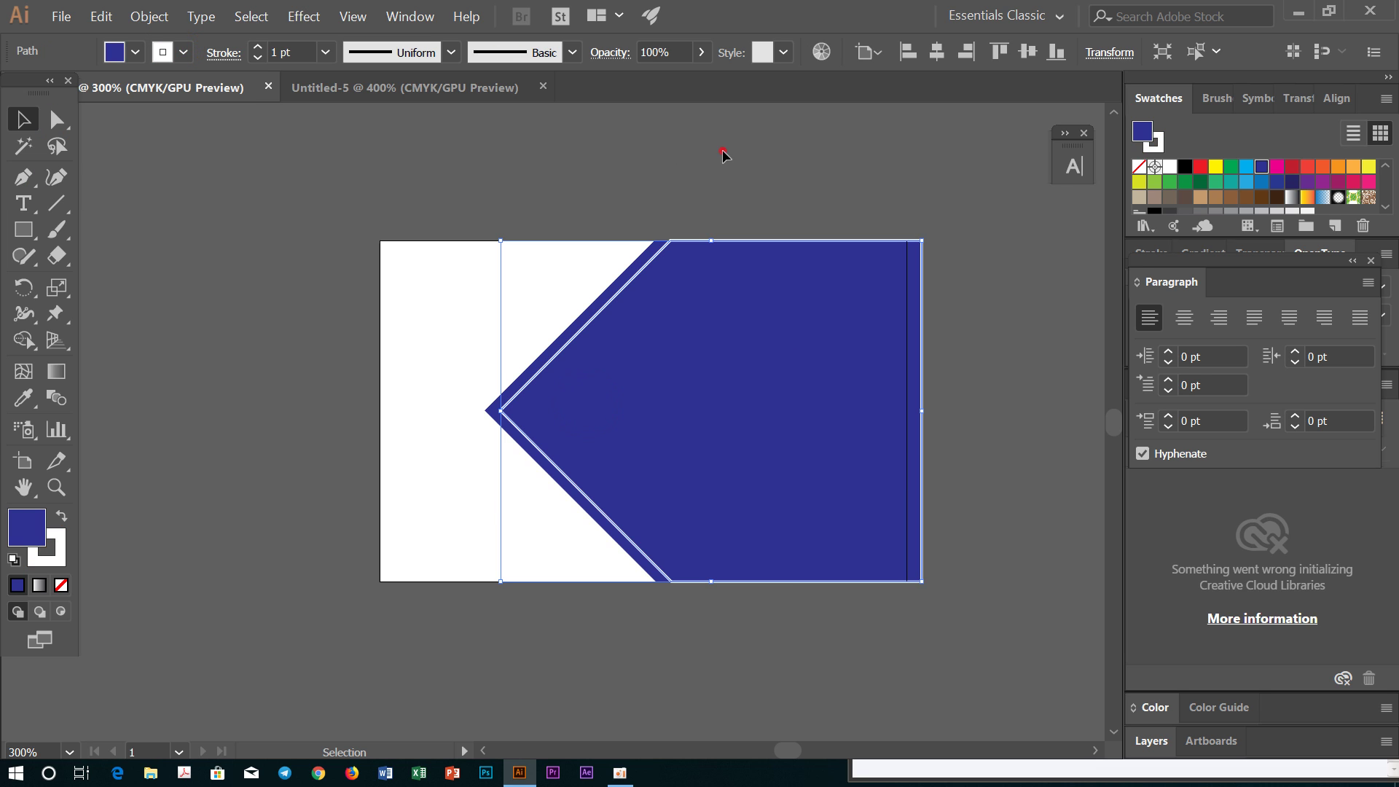
pyautogui.click(791, 168)
pyautogui.click(698, 357)
pyautogui.click(136, 52)
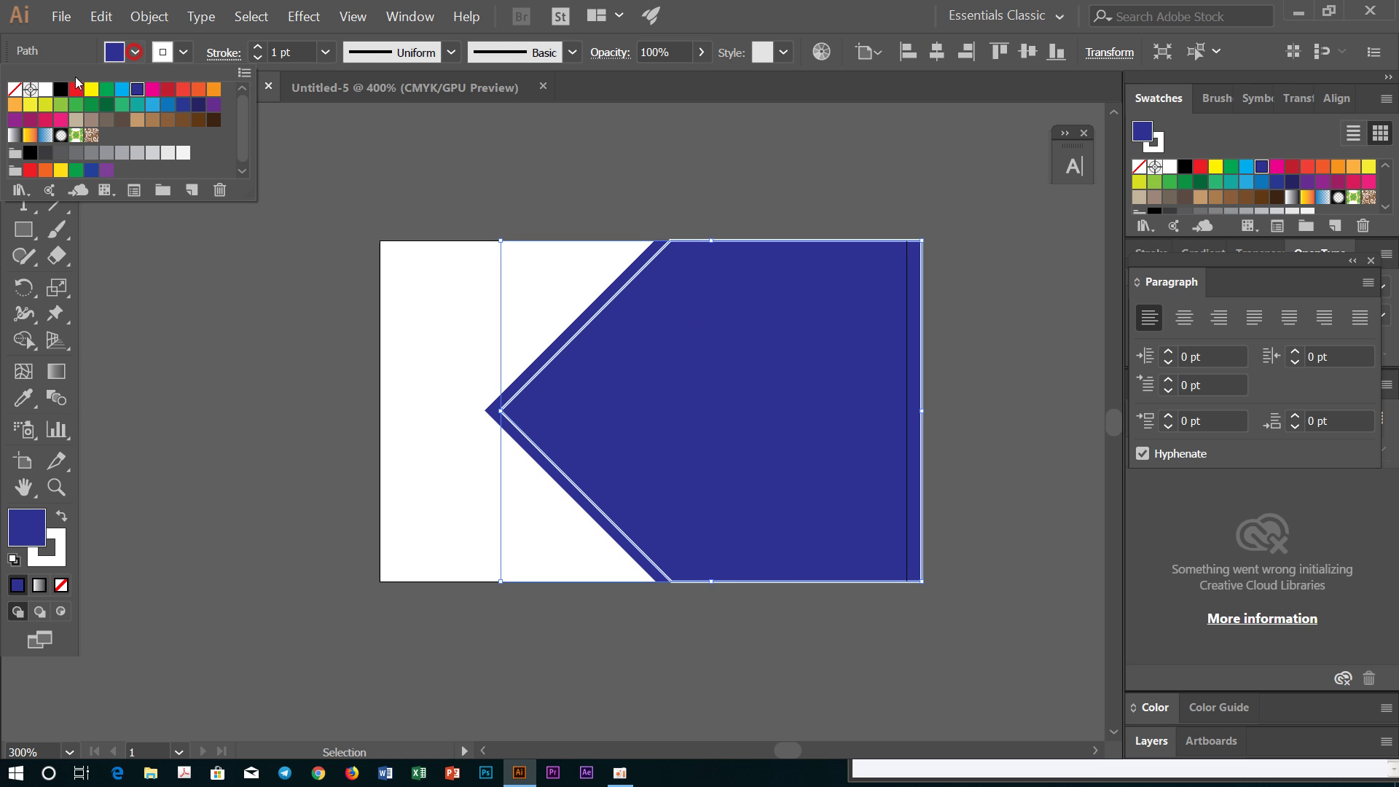
pyautogui.click(44, 90)
pyautogui.click(631, 109)
pyautogui.click(662, 166)
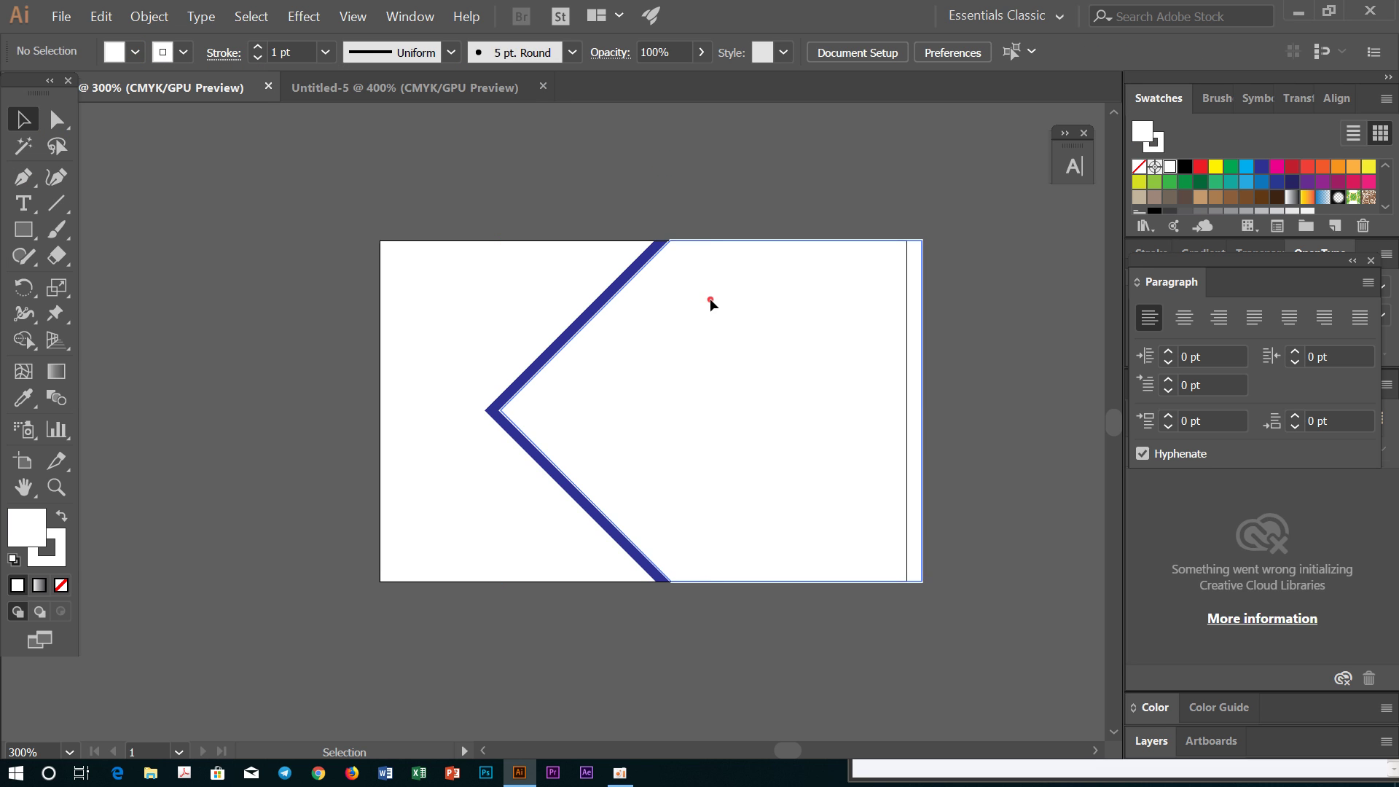
# Set the white copy's outline to None and deselect it.
pyautogui.click(710, 299)
pyautogui.click(180, 48)
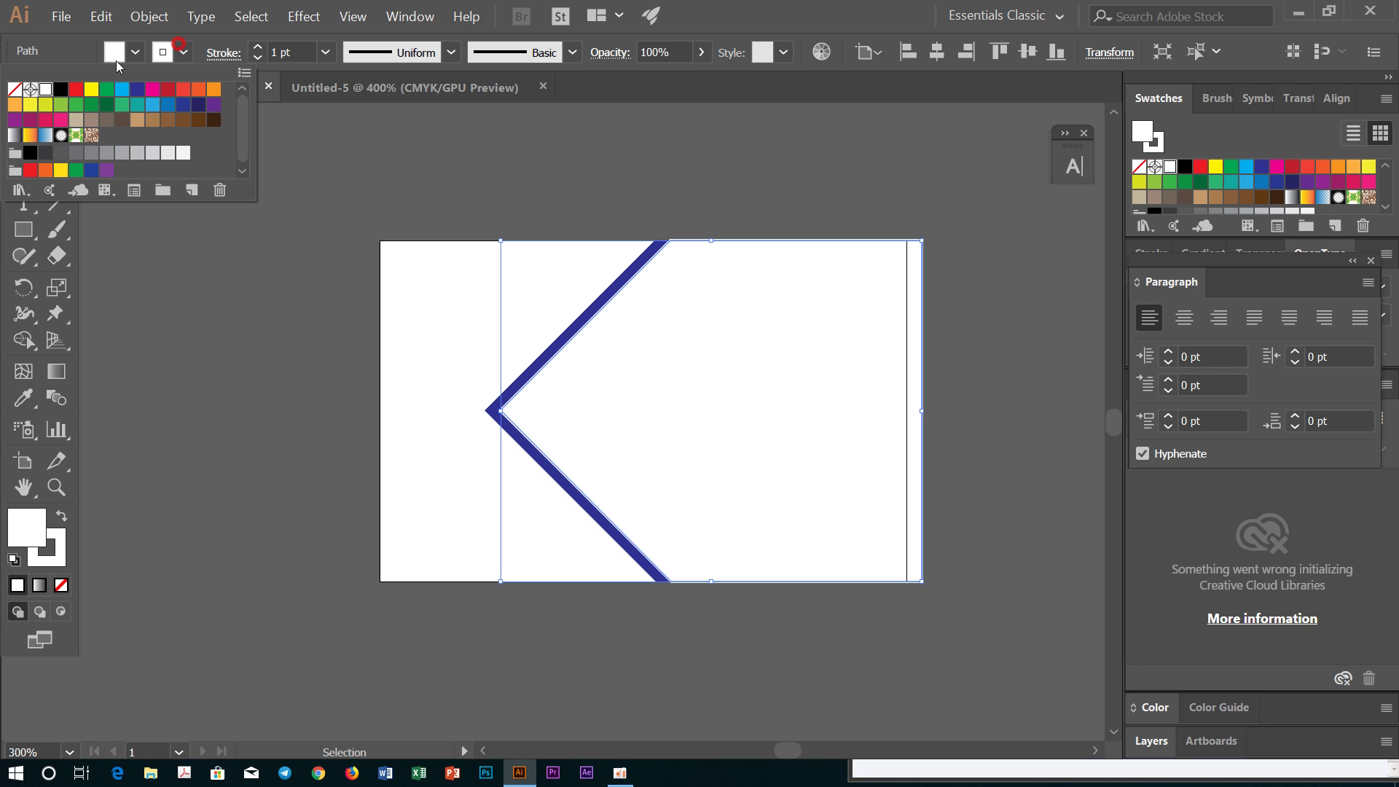
pyautogui.click(15, 90)
pyautogui.click(526, 160)
pyautogui.click(649, 178)
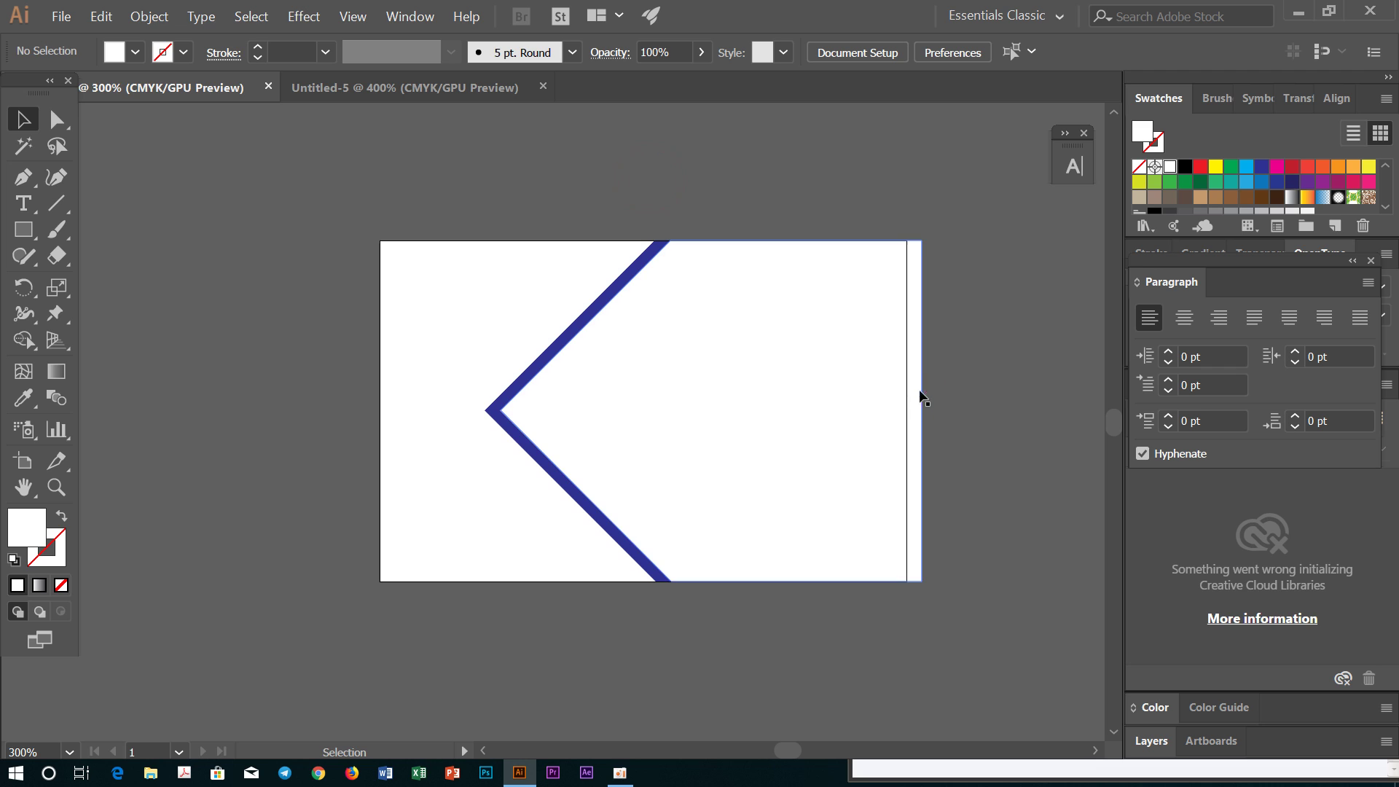
# Zoom in and shift the white chevron copy left to thin the blue band.
pyautogui.scroll(1, 889, 343)
pyautogui.scroll(1, 764, 423)
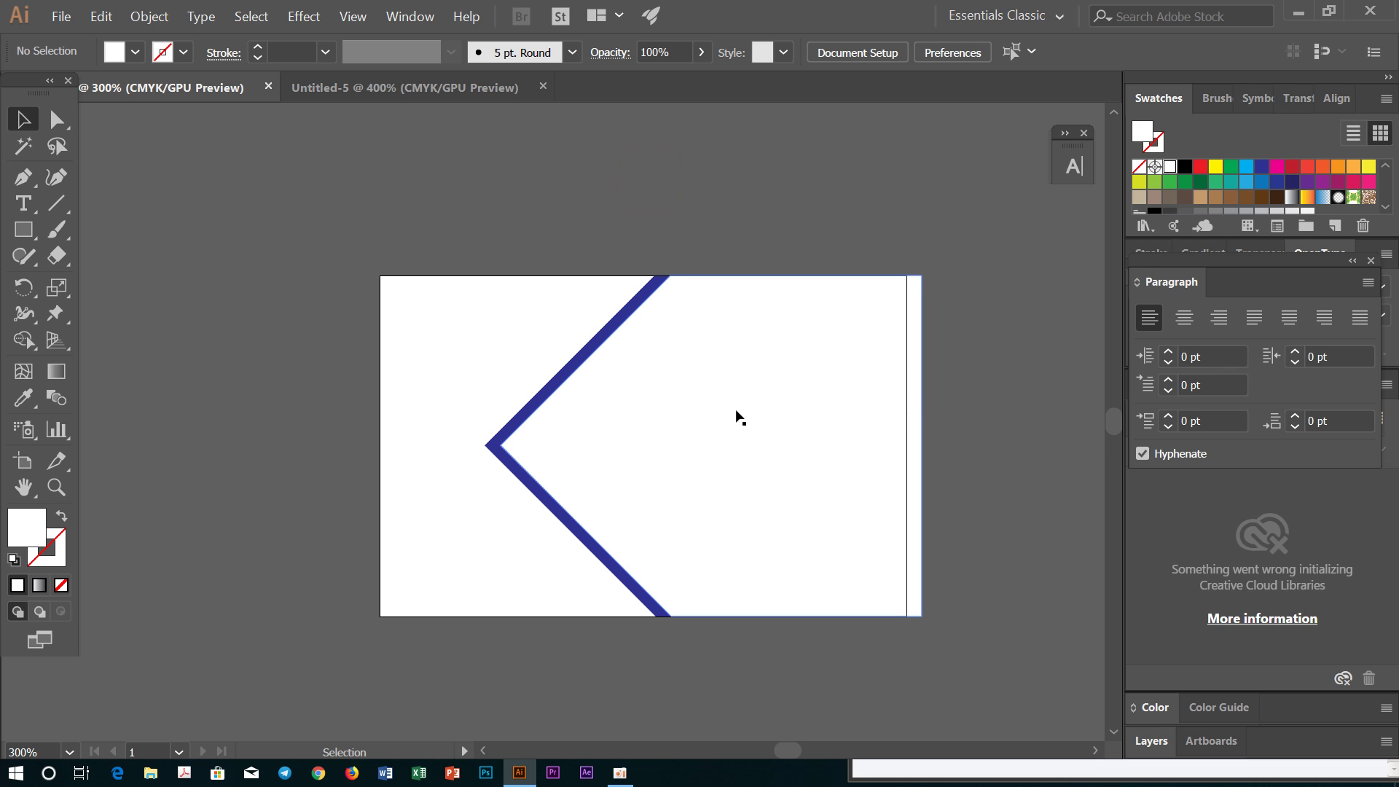
pyautogui.scroll(2, 671, 468)
pyautogui.scroll(-2, 628, 456)
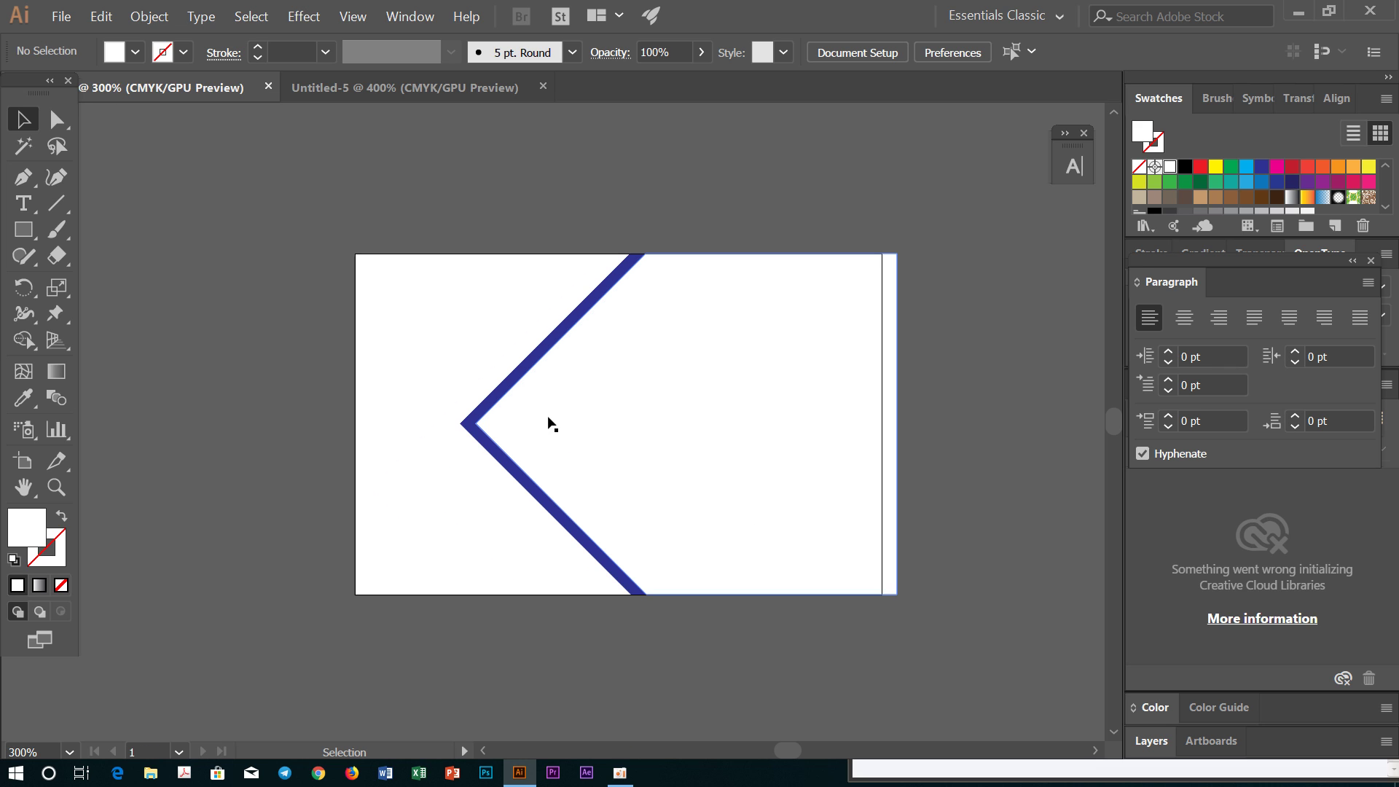
pyautogui.scroll(1, 515, 437)
pyautogui.scroll(1, 471, 424)
pyautogui.scroll(1, 469, 424)
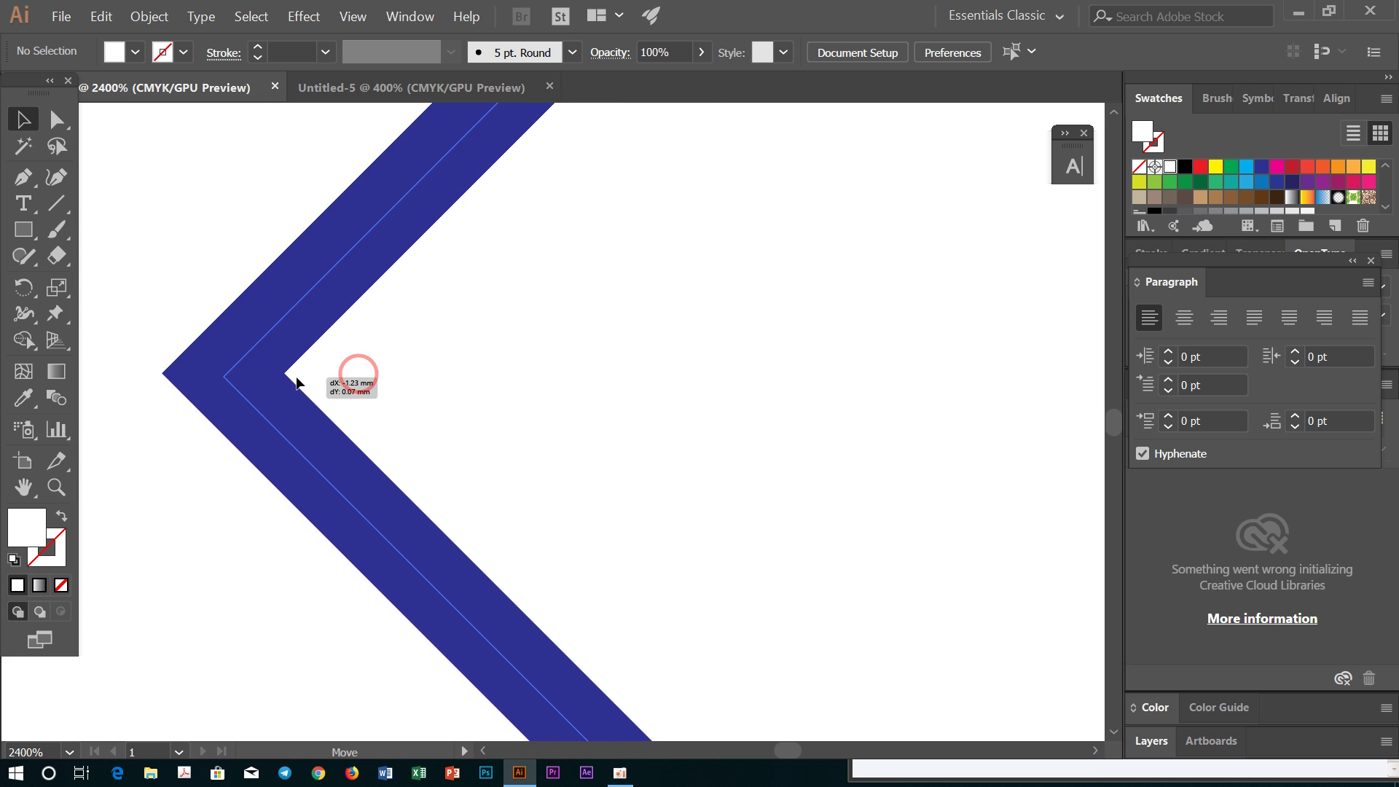
pyautogui.moveTo(358, 373)
pyautogui.mouseDown()
pyautogui.moveTo(255, 377)
pyautogui.moveTo(346, 353)
pyautogui.mouseUp()
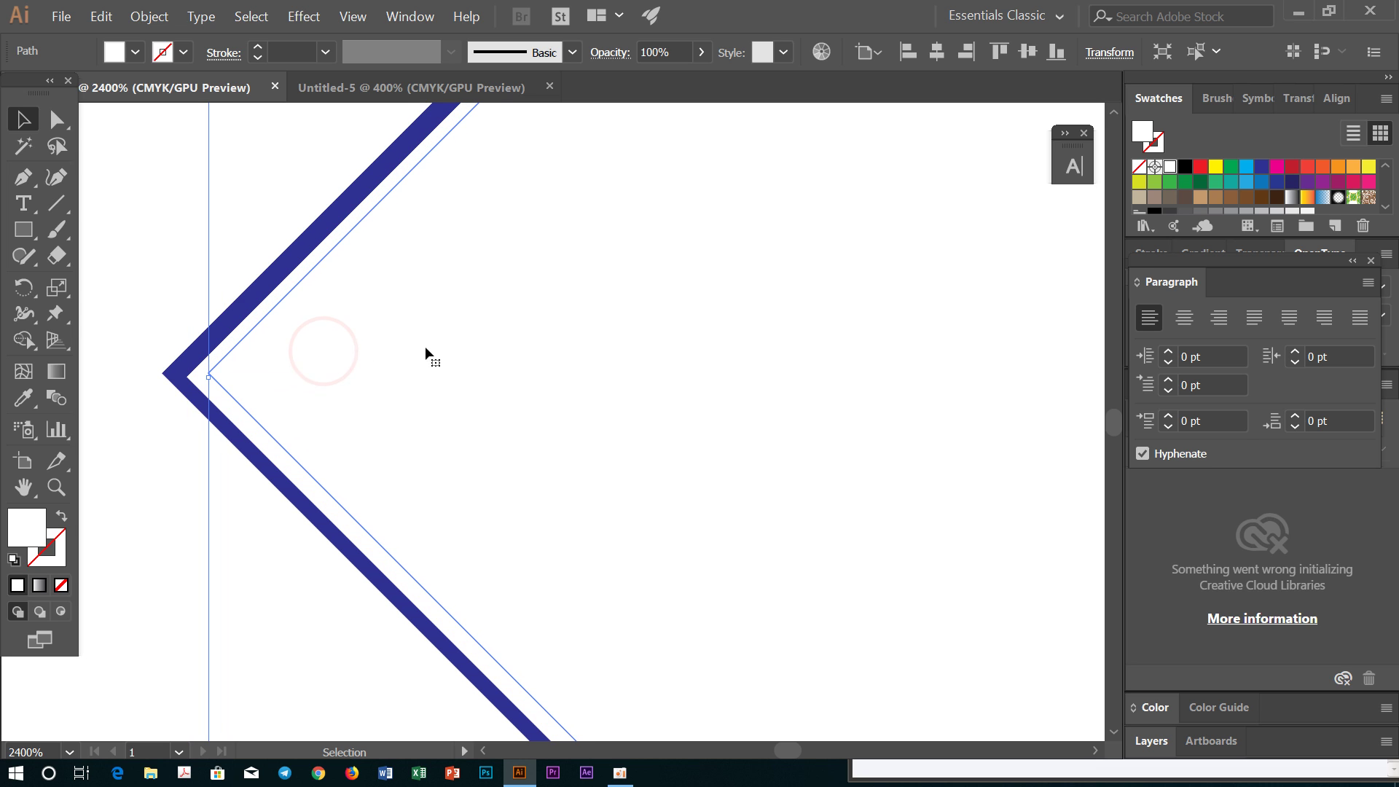
# Fill the selected chevron copy with dark blue.
pyautogui.click(135, 49)
pyautogui.click(139, 90)
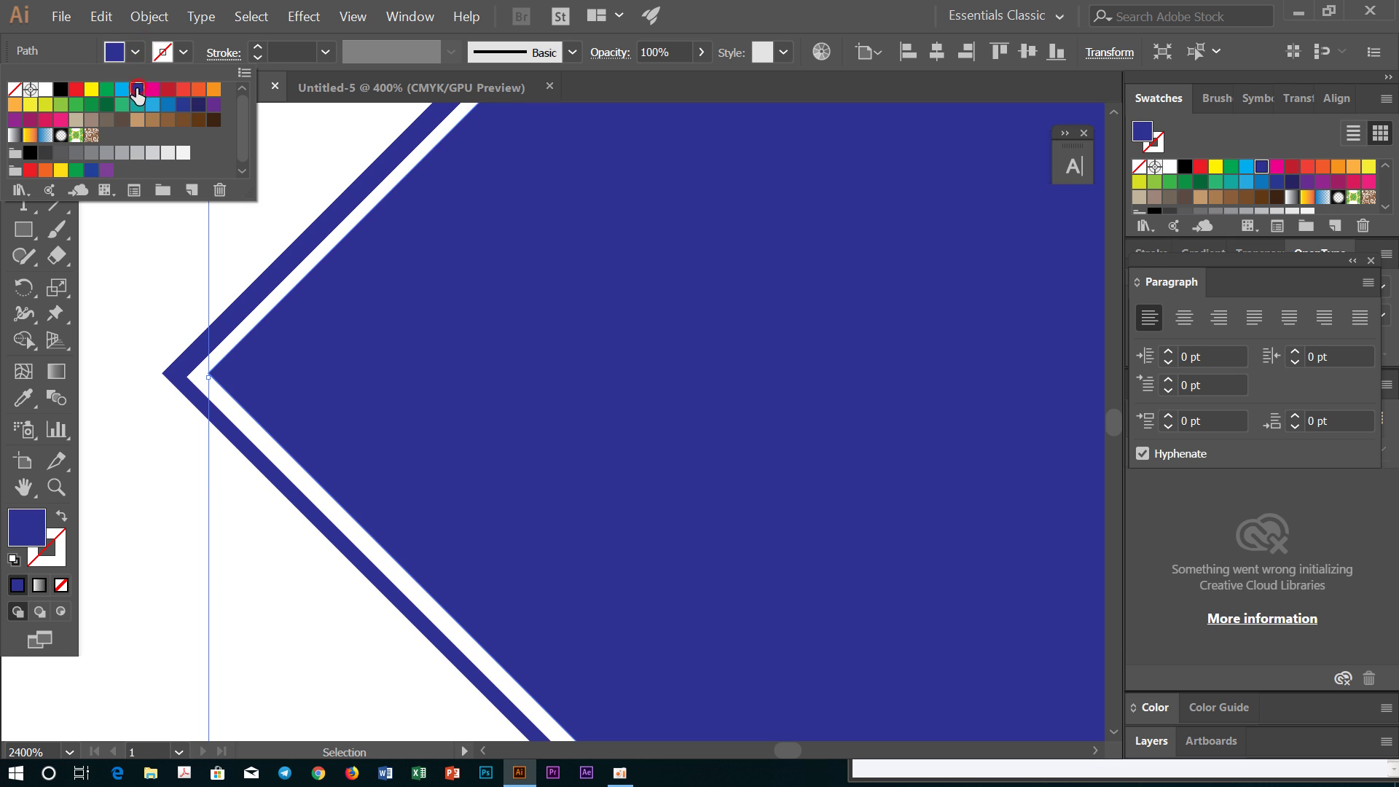
pyautogui.click(304, 176)
pyautogui.hotkey('ctrl', '-')
pyautogui.hotkey('ctrl', '-')
pyautogui.hotkey('ctrl', '-')
pyautogui.hotkey('ctrl', '-')
pyautogui.hotkey('ctrl', '-')
pyautogui.hotkey('ctrl', '-')
pyautogui.hotkey('ctrl', '-')
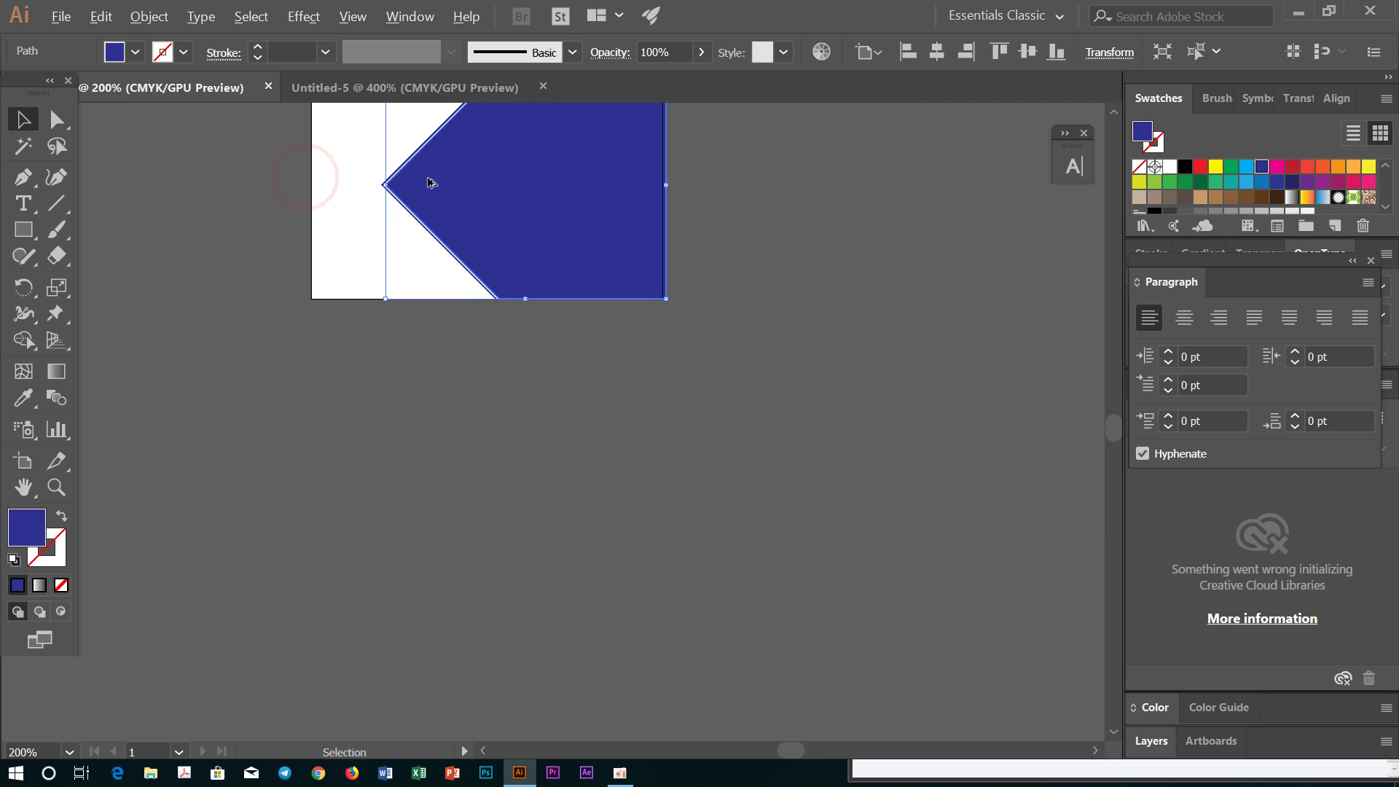
pyautogui.hotkey('ctrl', '+')
pyautogui.hotkey('ctrl', '+')
pyautogui.hotkey('ctrl', '-')
pyautogui.hotkey('ctrl', '+')
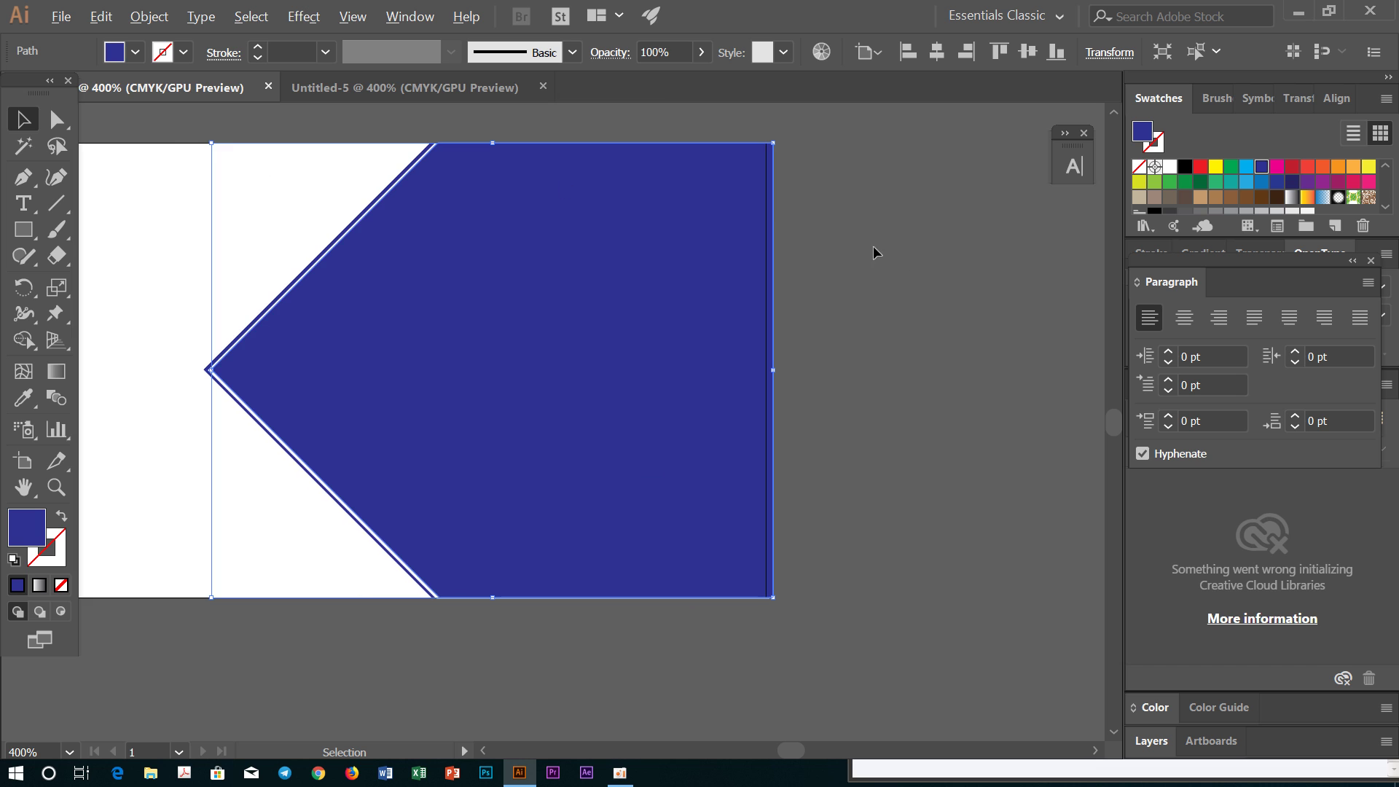
pyautogui.click(286, 261)
# Select the inner and outer chevrons together and nudge them into alignment.
pyautogui.scroll(3, 217, 290)
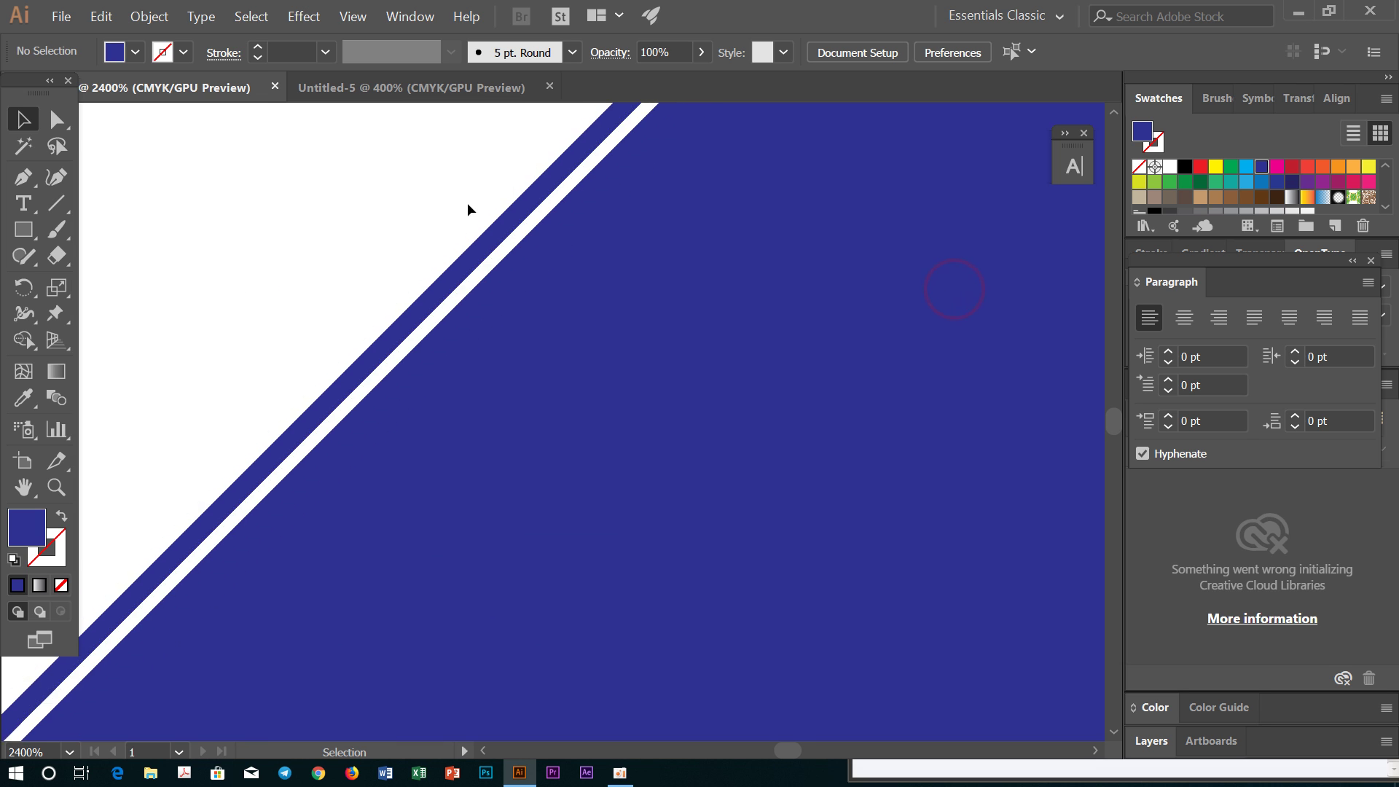
pyautogui.scroll(2, 466, 203)
pyautogui.scroll(-3, 462, 208)
pyautogui.scroll(2, 393, 262)
pyautogui.scroll(1, 328, 337)
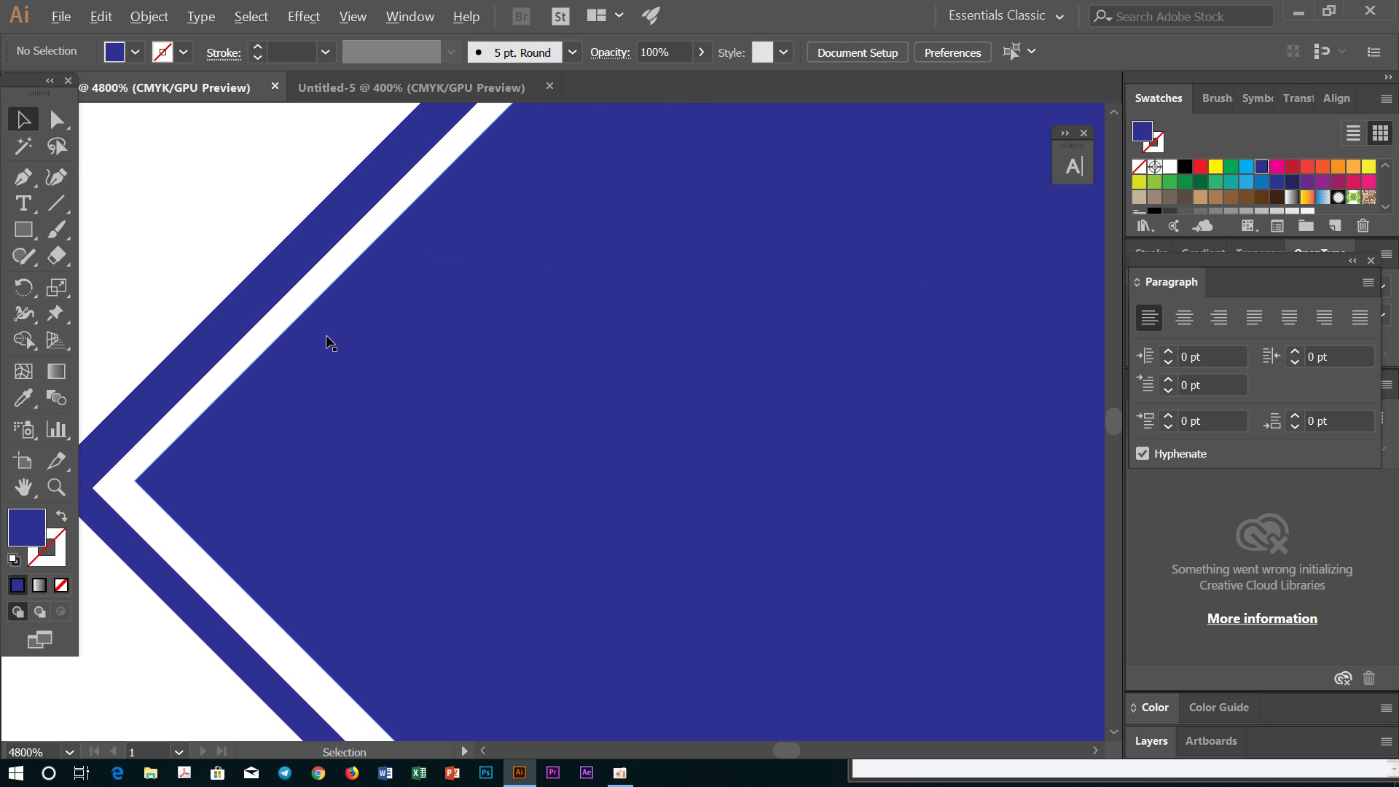
pyautogui.scroll(-1, 326, 332)
pyautogui.scroll(1, 326, 332)
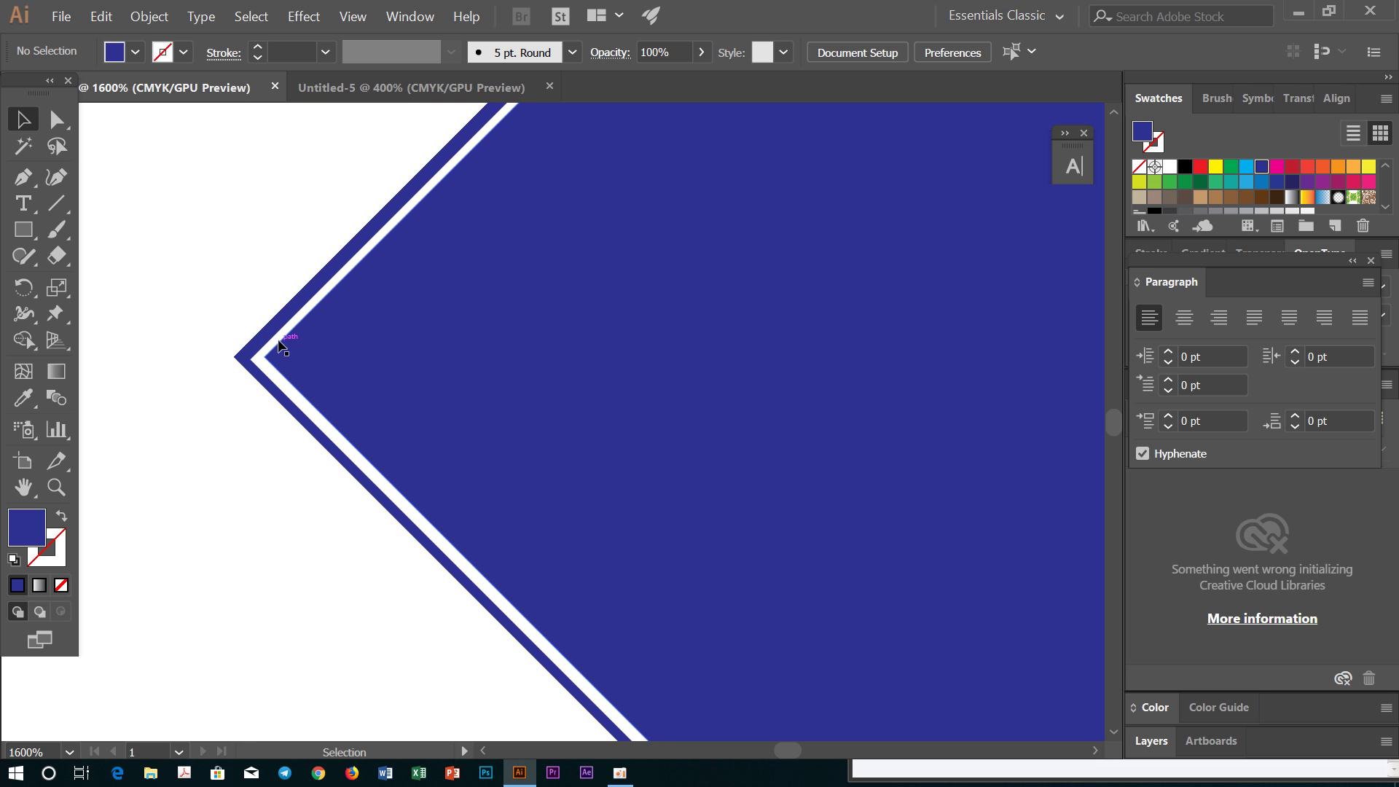
pyautogui.click(306, 343)
pyautogui.keyDown('shift'); pyautogui.click(330, 350); pyautogui.keyUp('shift')
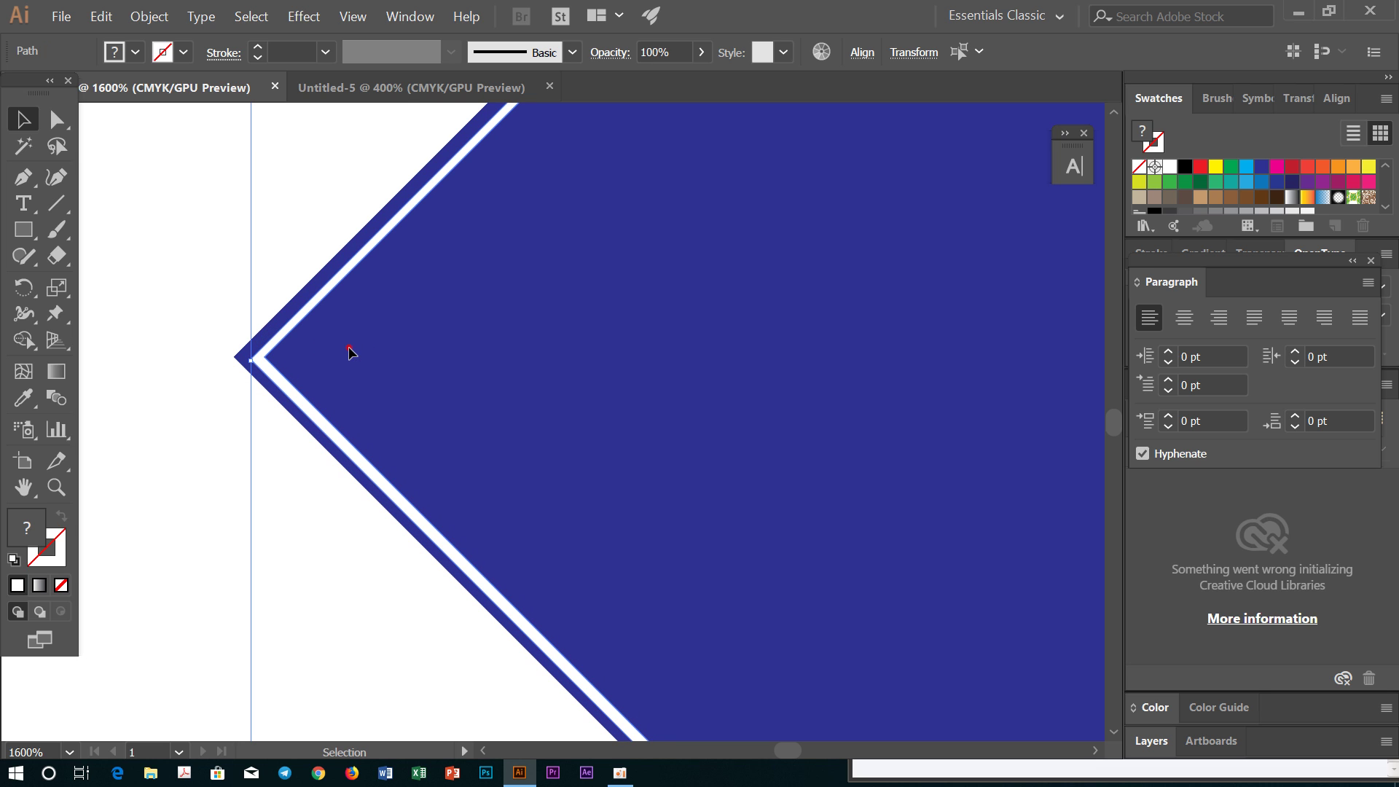
pyautogui.moveTo(347, 349)
pyautogui.mouseDown()
pyautogui.moveTo(290, 315)
pyautogui.moveTo(341, 328)
pyautogui.mouseUp()
pyautogui.click(277, 259)
# Slightly reposition the blue chevron shape, then zoom back out to the whole card.
pyautogui.click(277, 265)
pyautogui.click(333, 331)
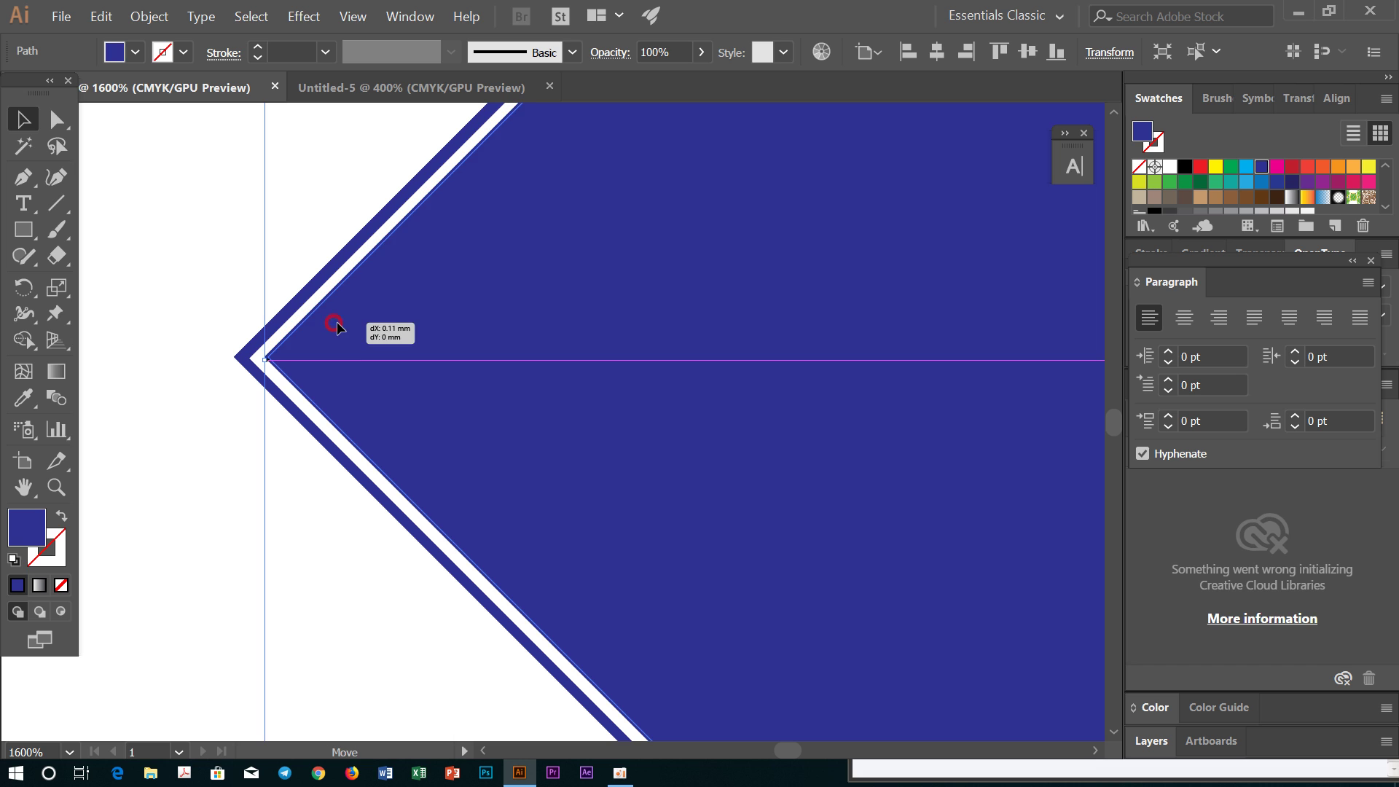
pyautogui.click(289, 247)
pyautogui.hotkey('ctrl', '-')
pyautogui.hotkey('ctrl', '-')
pyautogui.hotkey('ctrl', '-')
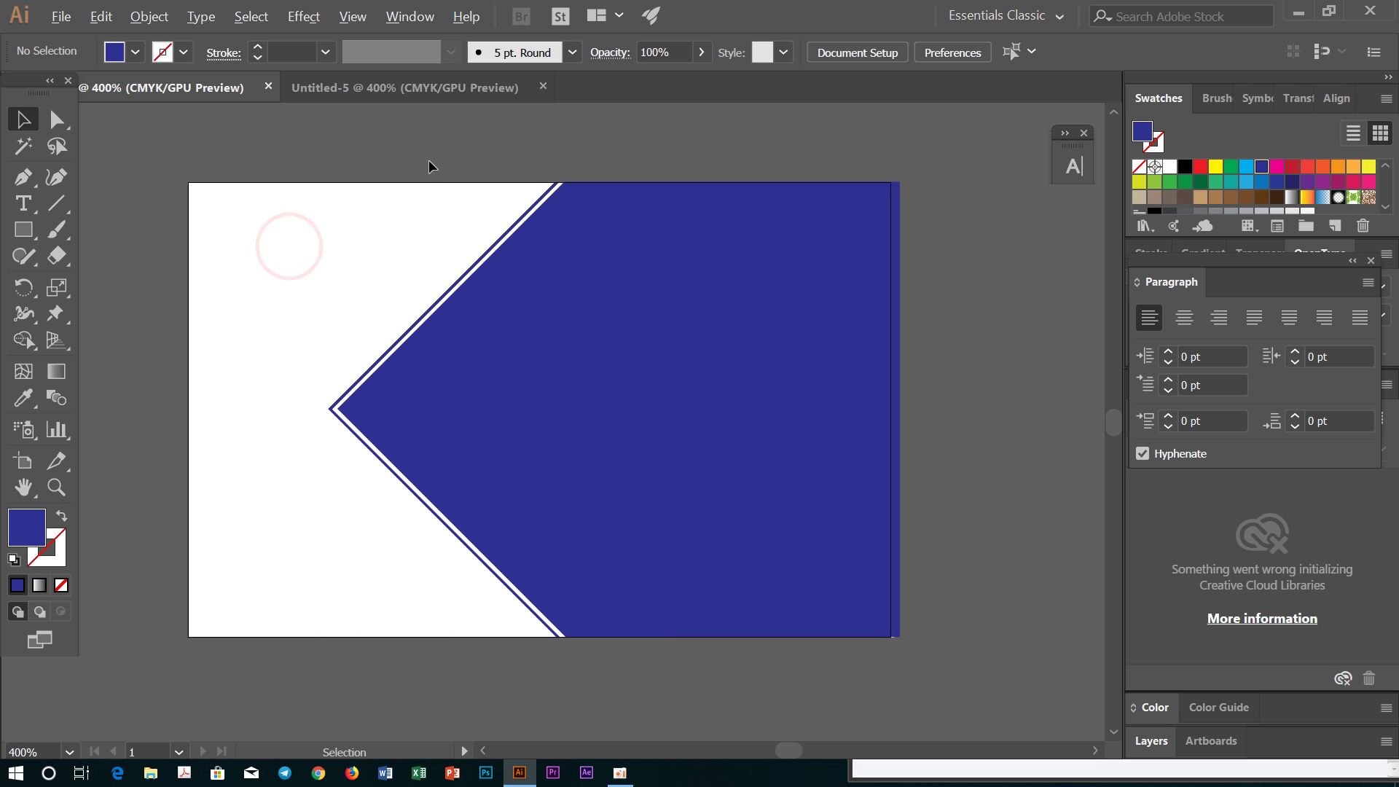
# Drag the thin outer chevron outline left so its point sits on the tip guide.
pyautogui.click(915, 325)
pyautogui.scroll(3, 362, 351)
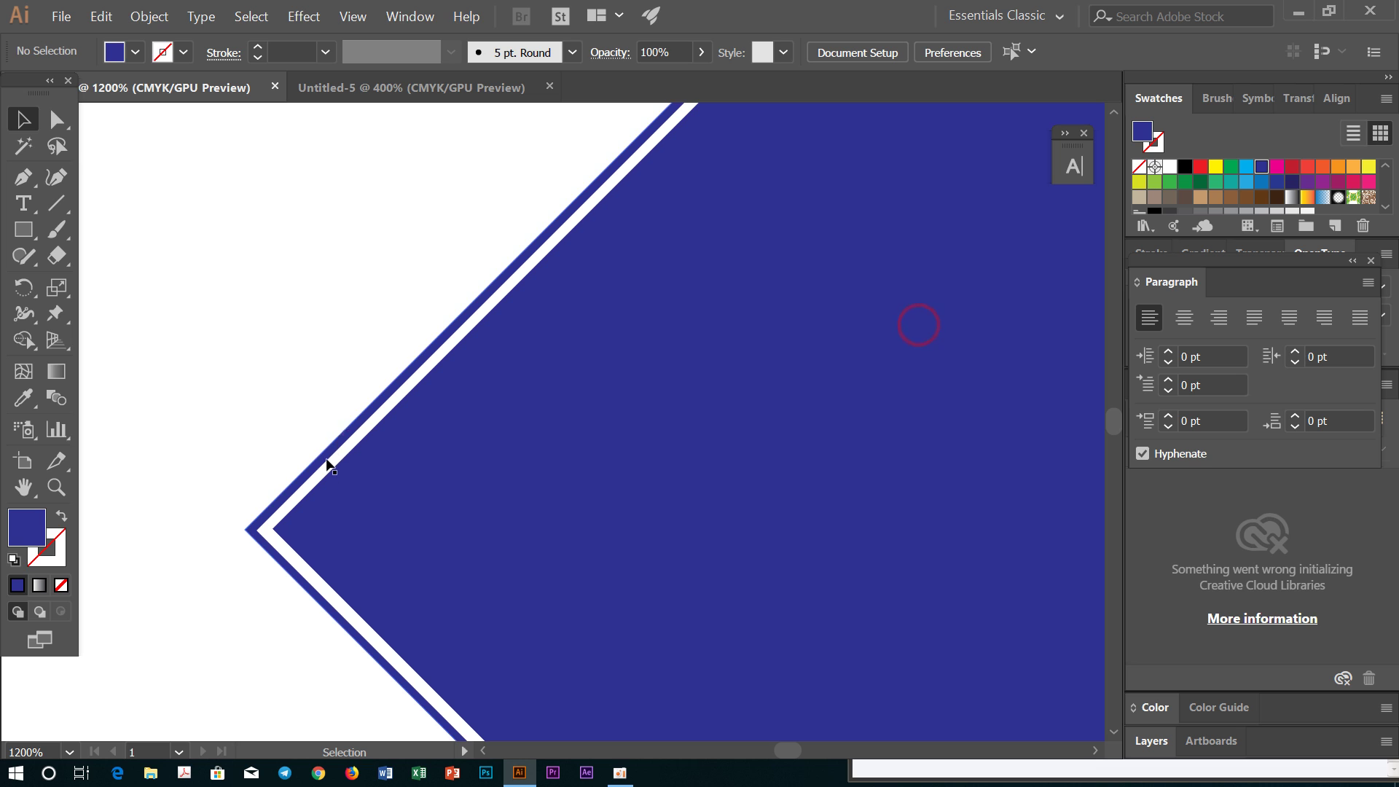
pyautogui.moveTo(327, 464); pyautogui.dragTo(245, 533)
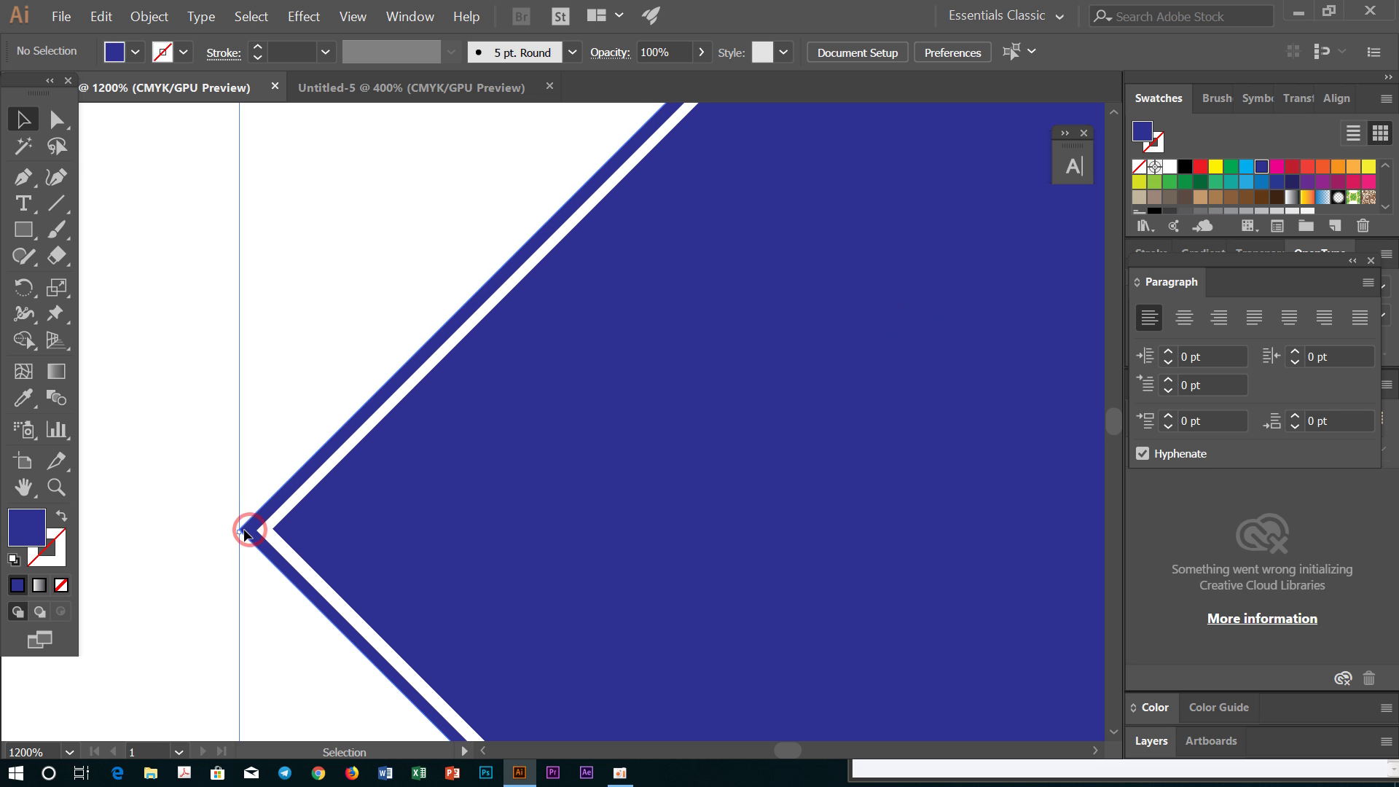
pyautogui.click(272, 426)
pyautogui.hotkey('ctrl', '-')
pyautogui.hotkey('ctrl', '-')
pyautogui.hotkey('ctrl', '-')
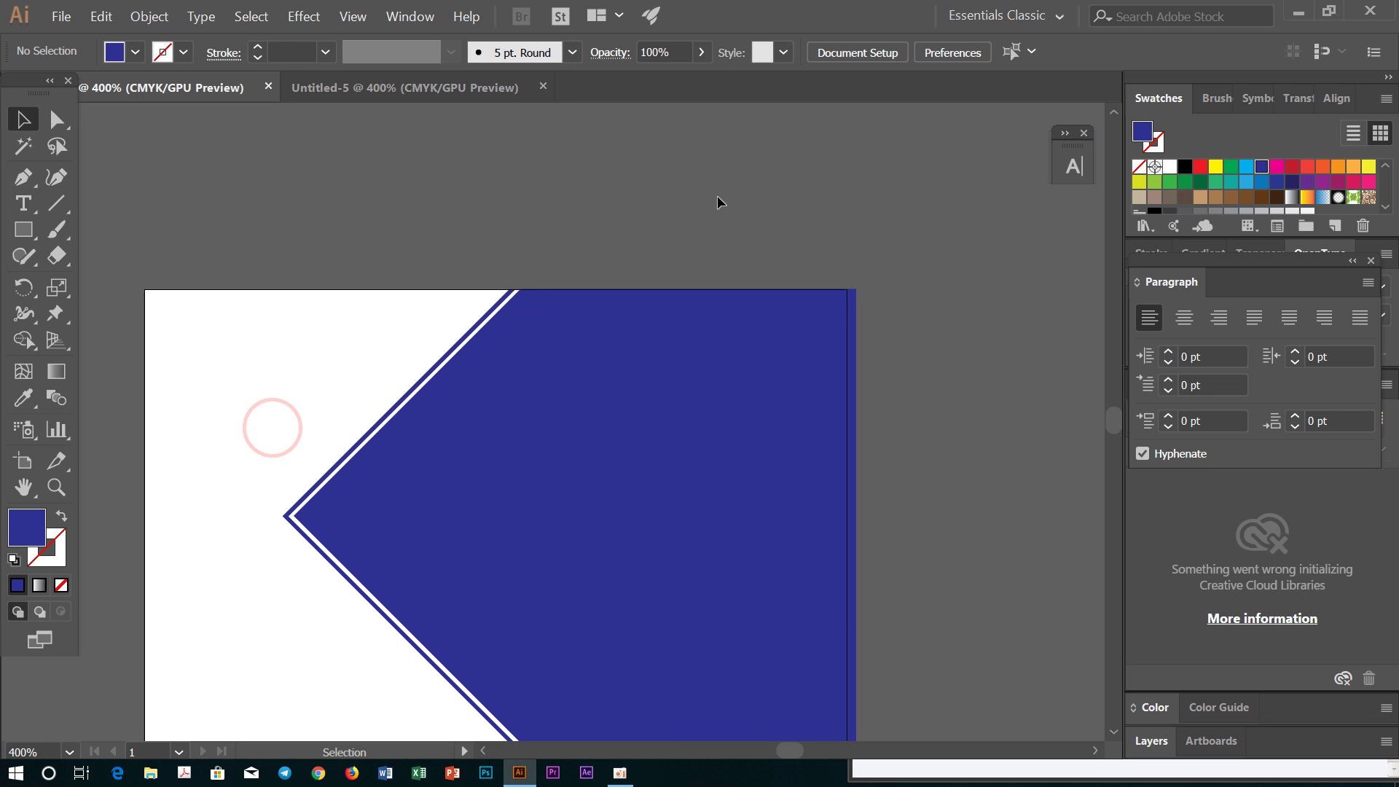
pyautogui.scroll(-3, 481, 287)
pyautogui.scroll(1, 365, 290)
pyautogui.scroll(2, 385, 290)
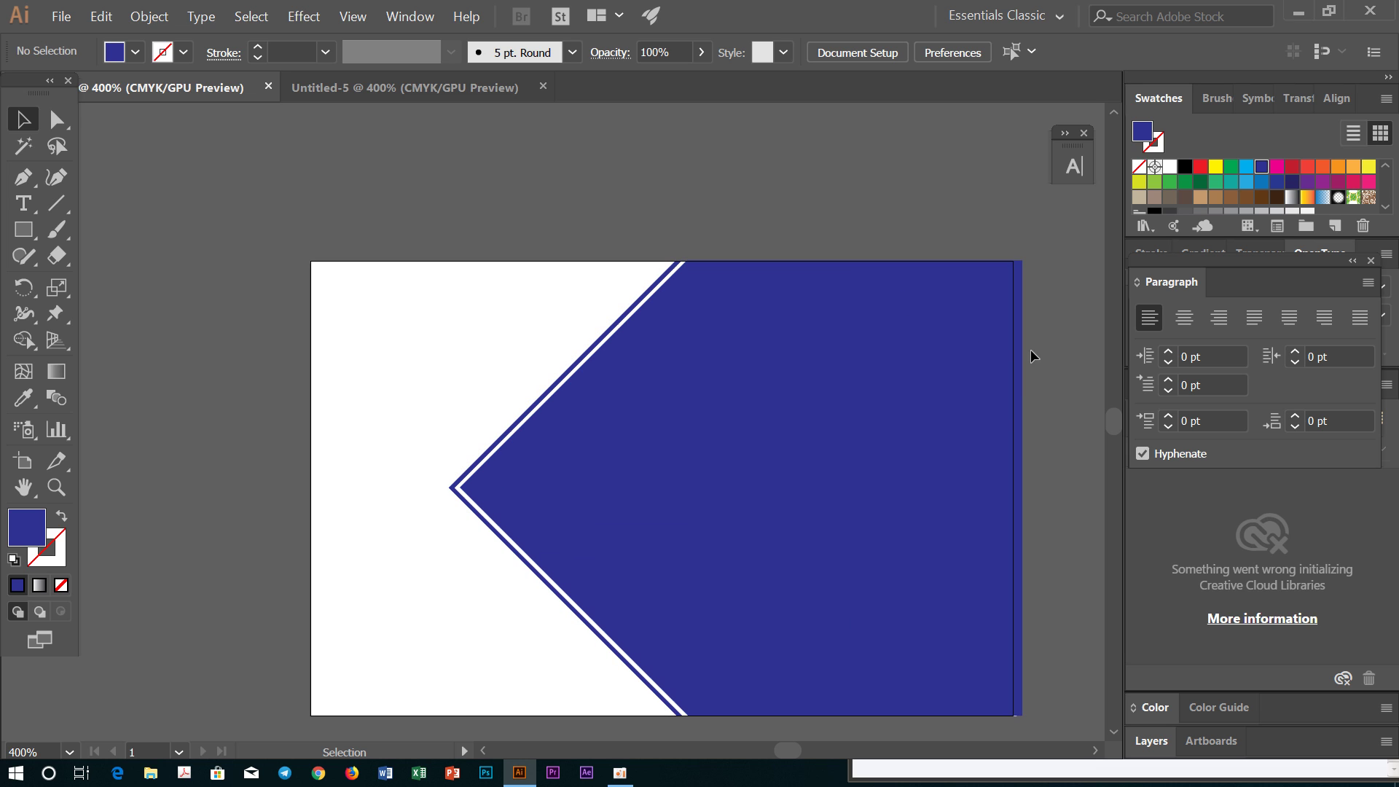
# Stretch the blue chevron's right side flush with the card's right edge.
pyautogui.click(1011, 405)
pyautogui.moveTo(1012, 487); pyautogui.dragTo(1017, 484)
pyautogui.click(1060, 446)
pyautogui.scroll(1, 1005, 487)
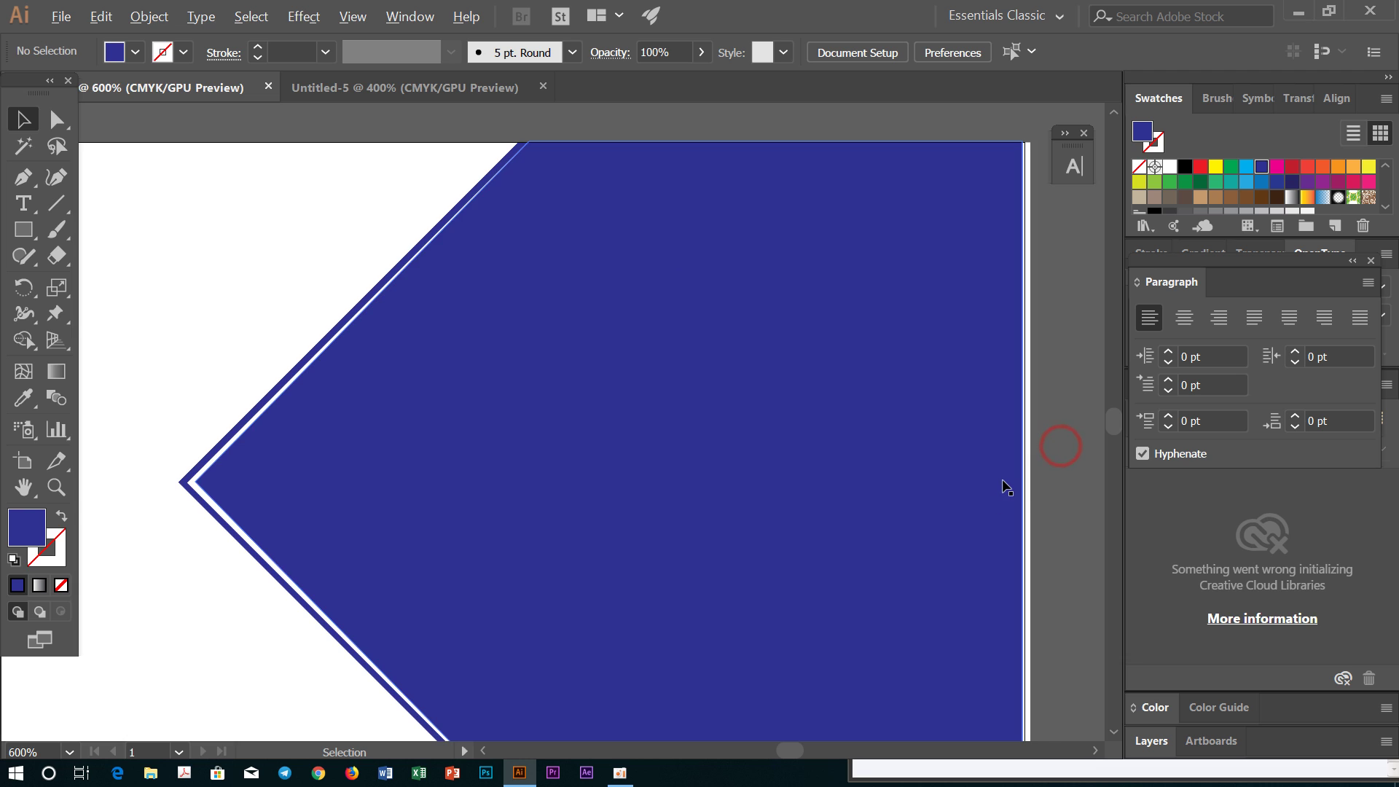
pyautogui.press('a')
pyautogui.click(1004, 484)
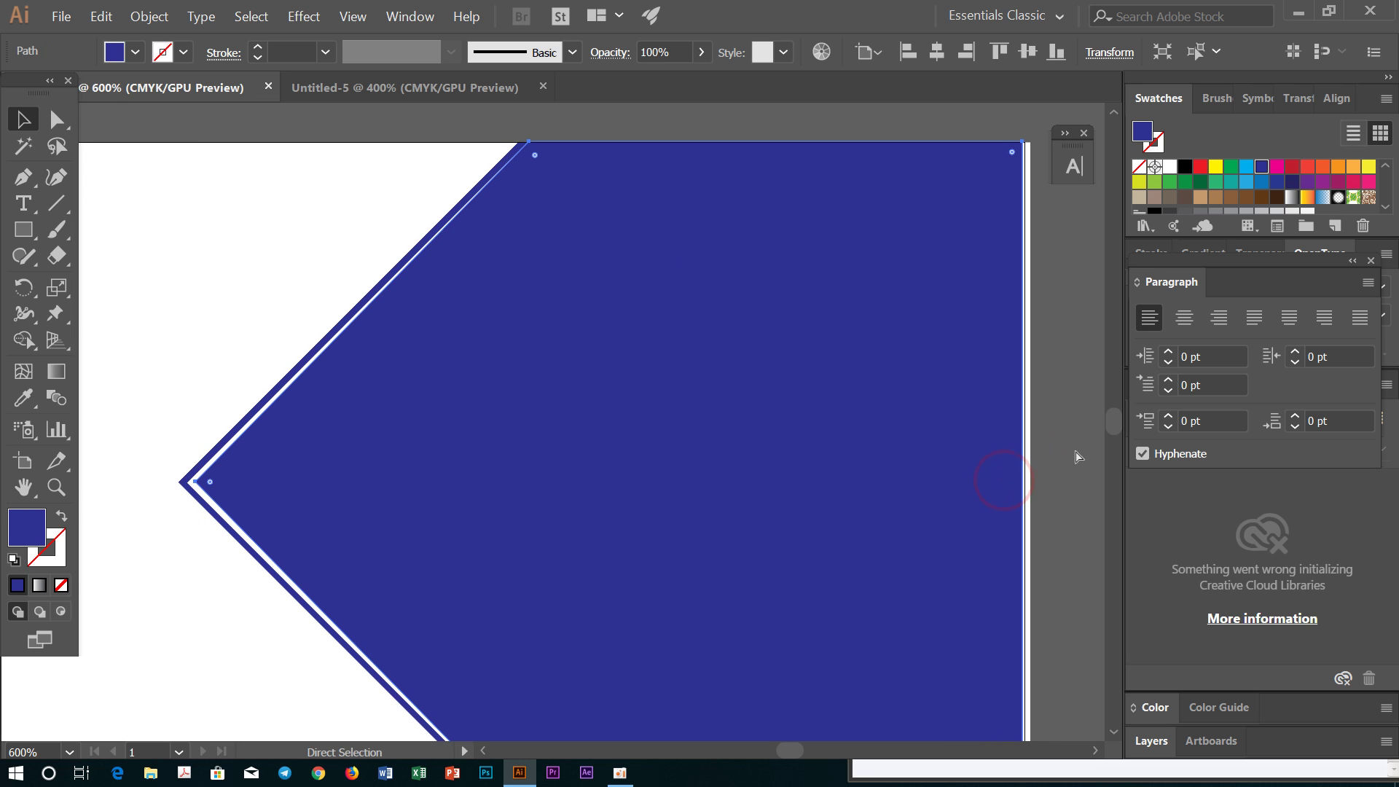
pyautogui.press('v')
pyautogui.click(1091, 456)
pyautogui.click(1012, 477)
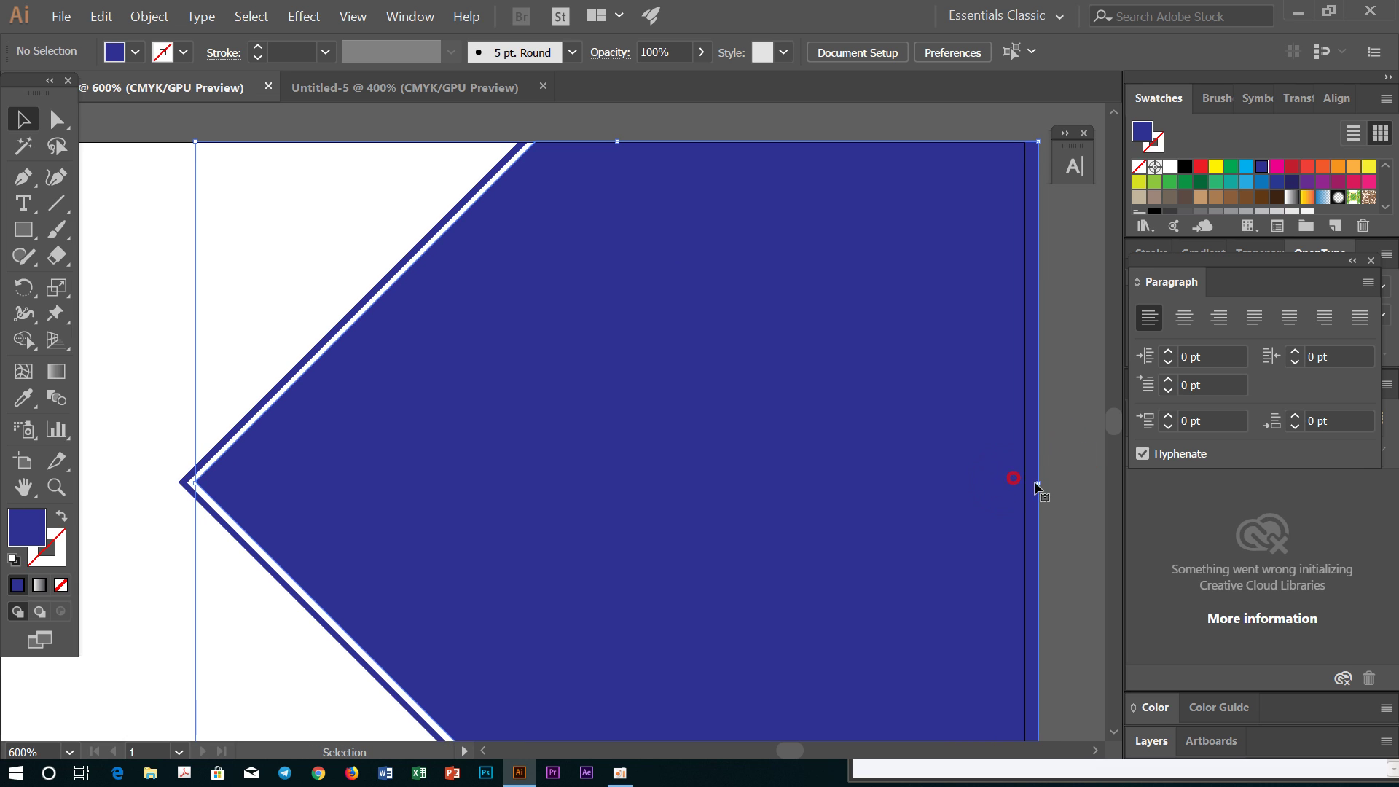
pyautogui.moveTo(1038, 485); pyautogui.dragTo(1041, 484)
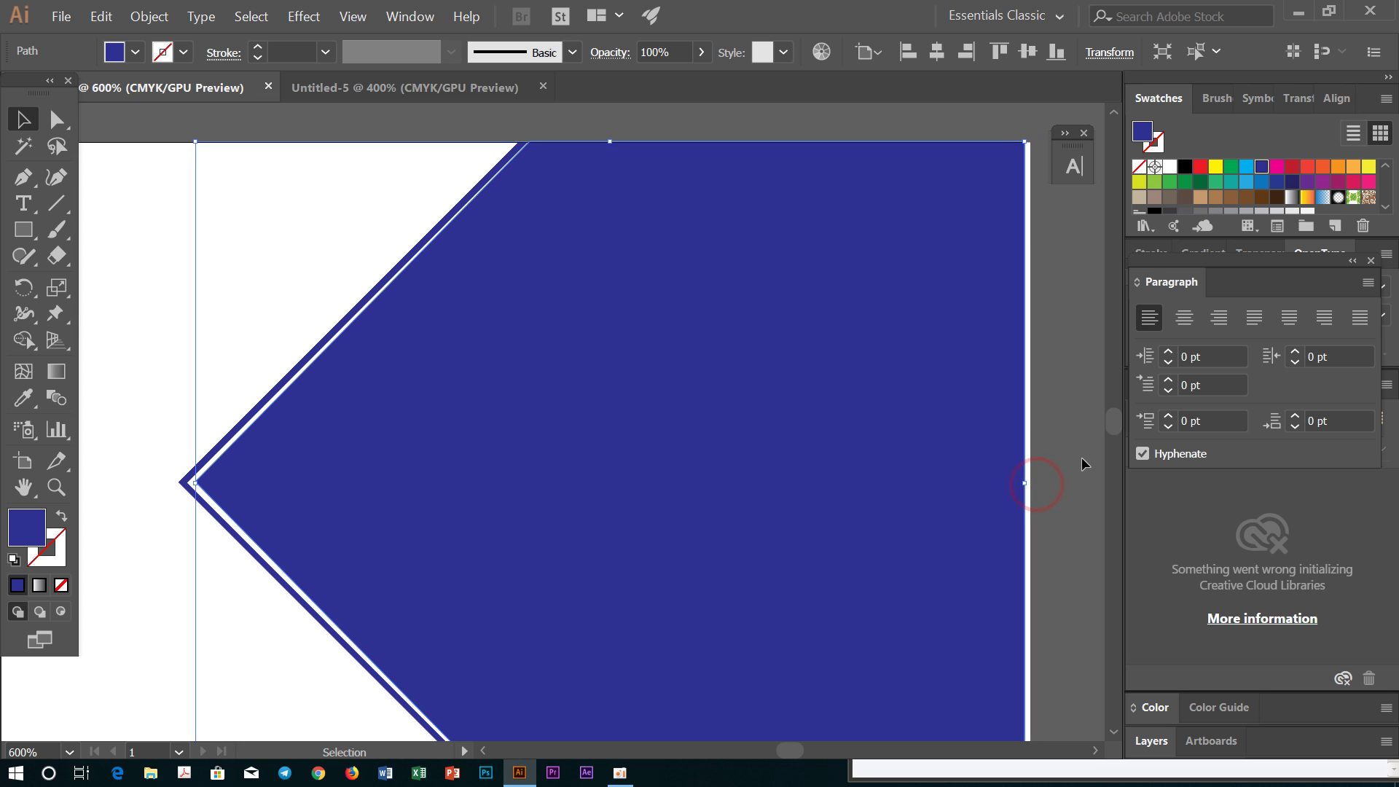
pyautogui.click(1076, 455)
# Resize the thin white strip along the right edge, then fit the whole card in view.
pyautogui.scroll(1, 1015, 428)
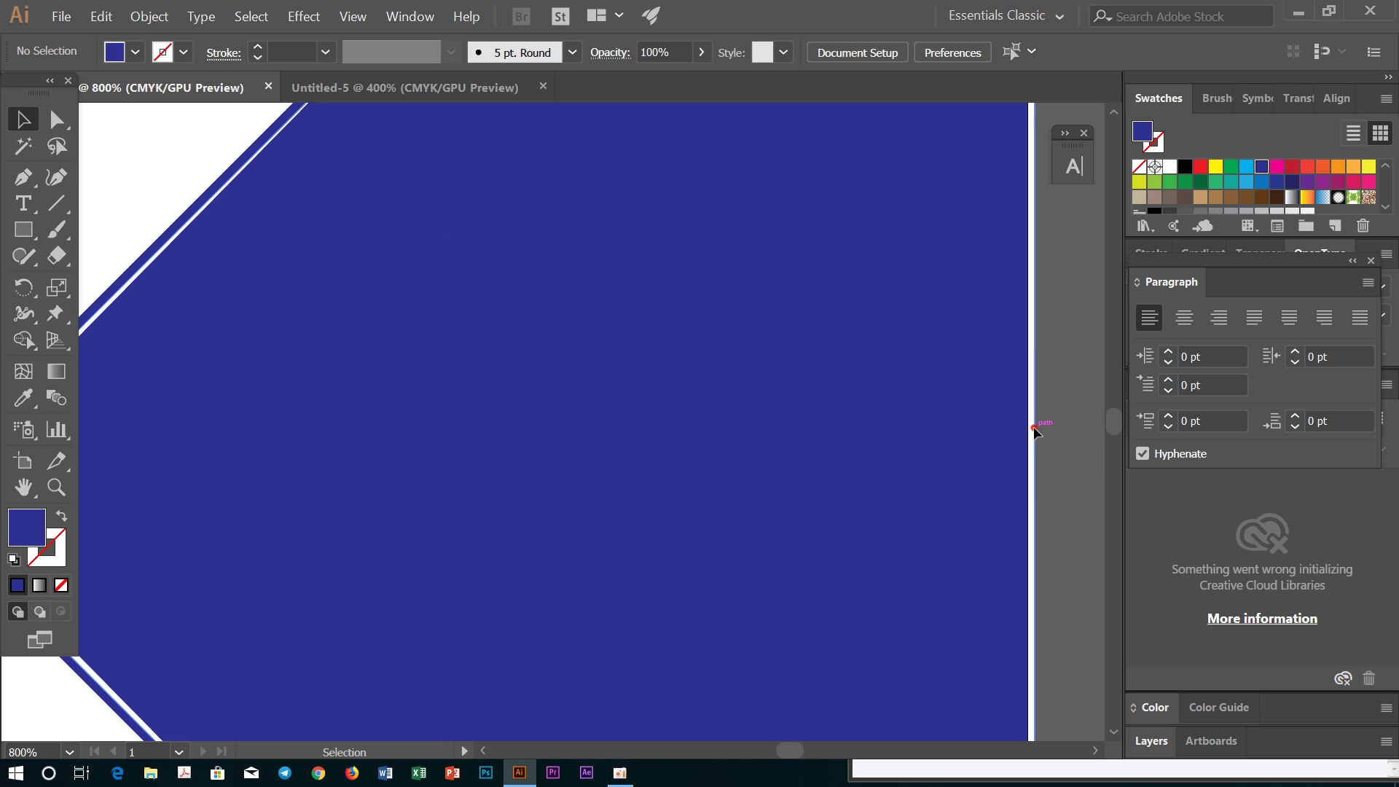
pyautogui.click(1033, 428)
pyautogui.moveTo(1035, 498); pyautogui.dragTo(1029, 502)
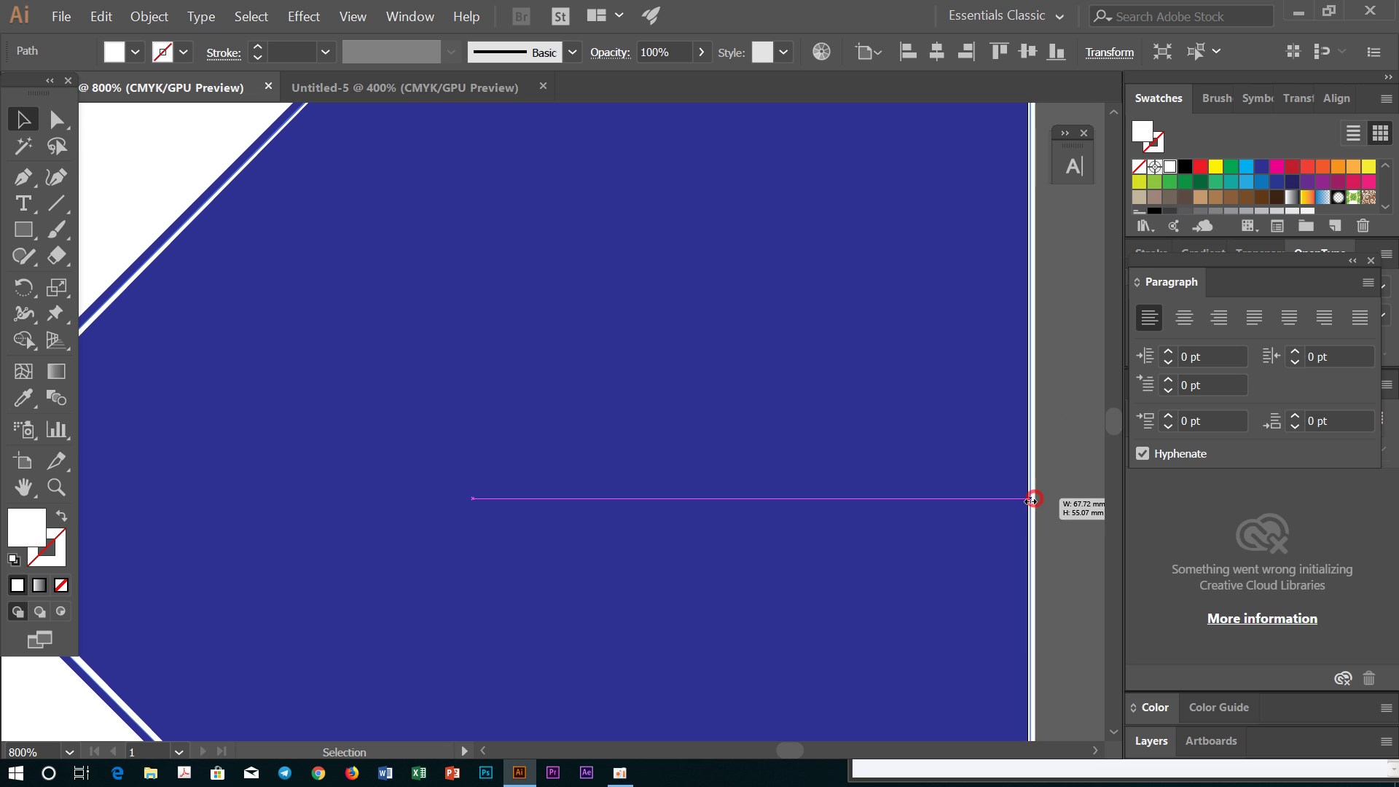
pyautogui.click(1073, 474)
pyautogui.hotkey('ctrl', '0')
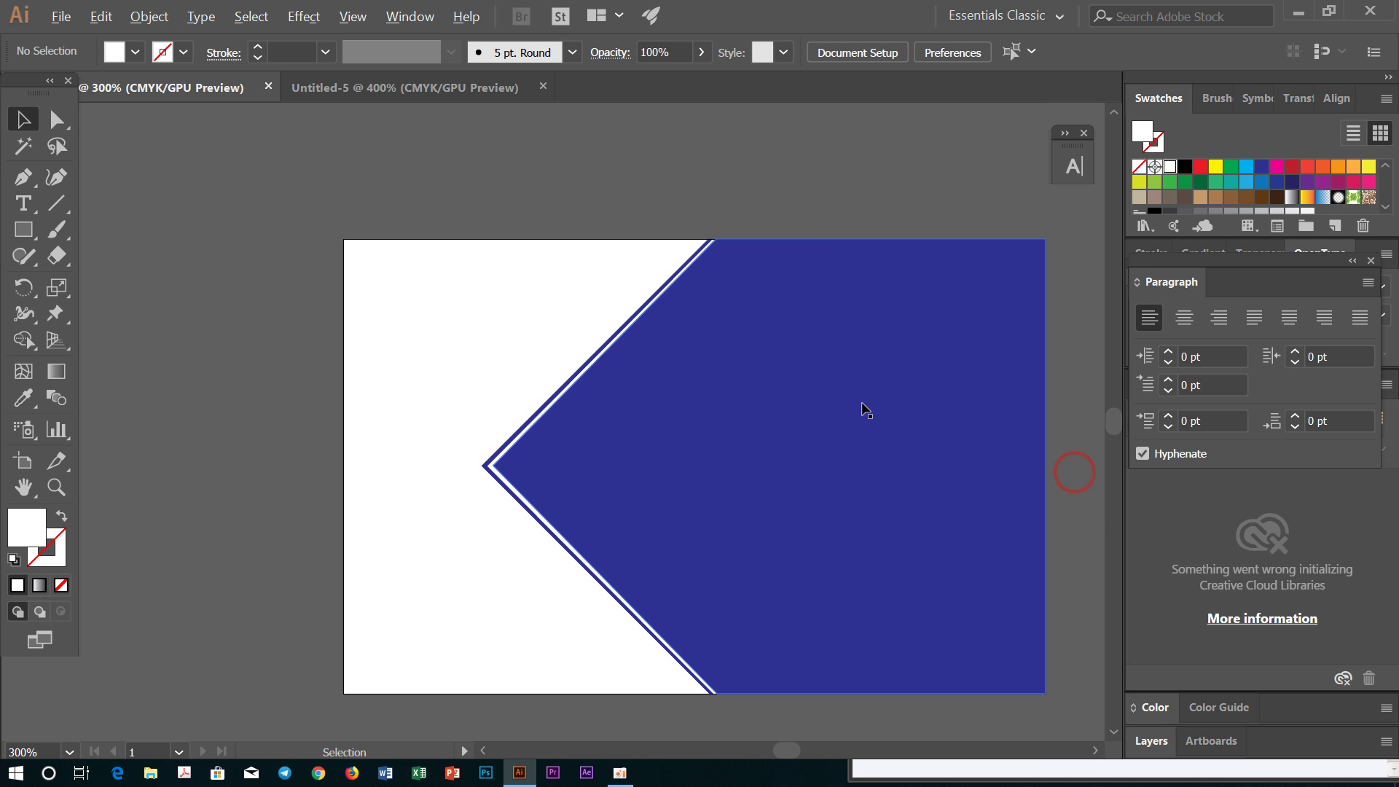
pyautogui.click(813, 195)
pyautogui.scroll(-1, 814, 196)
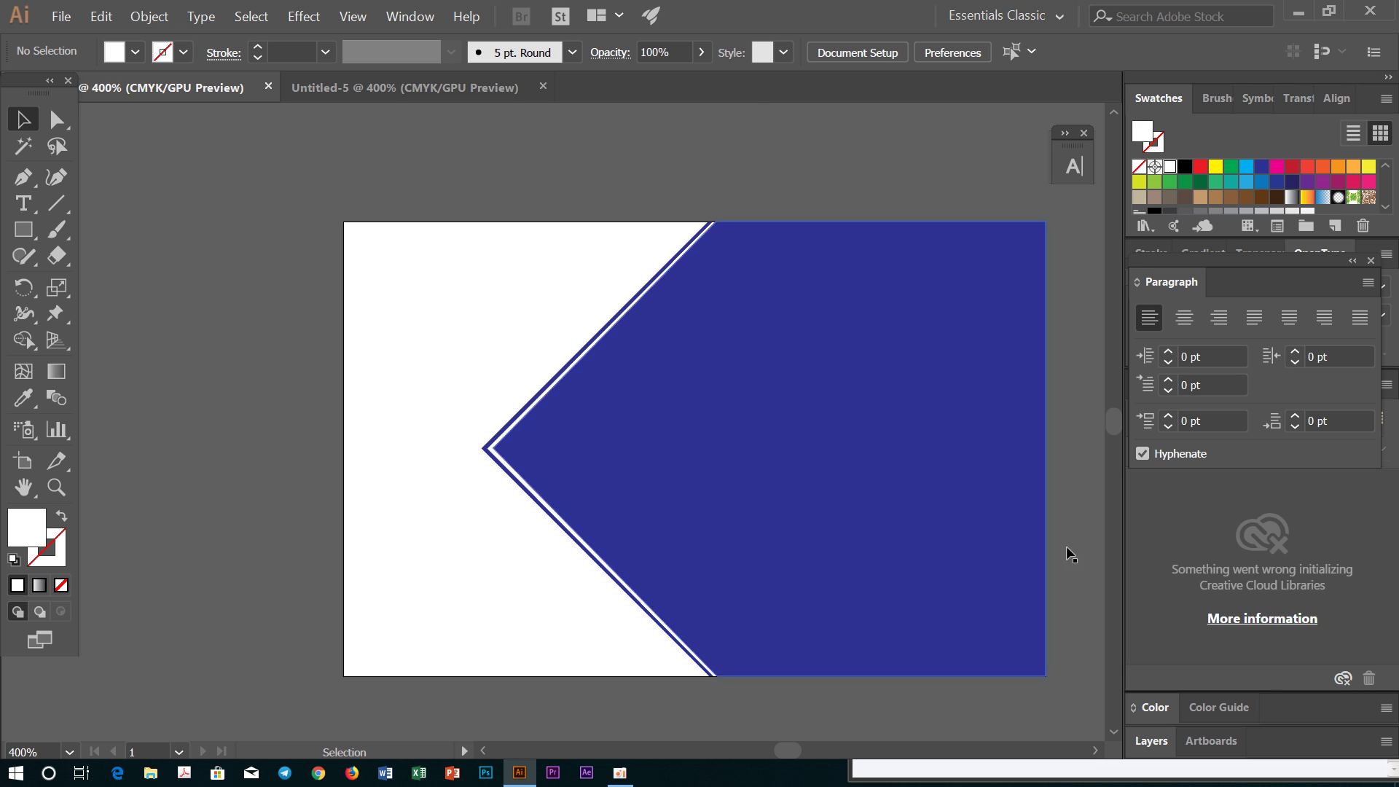
pyautogui.click(498, 277)
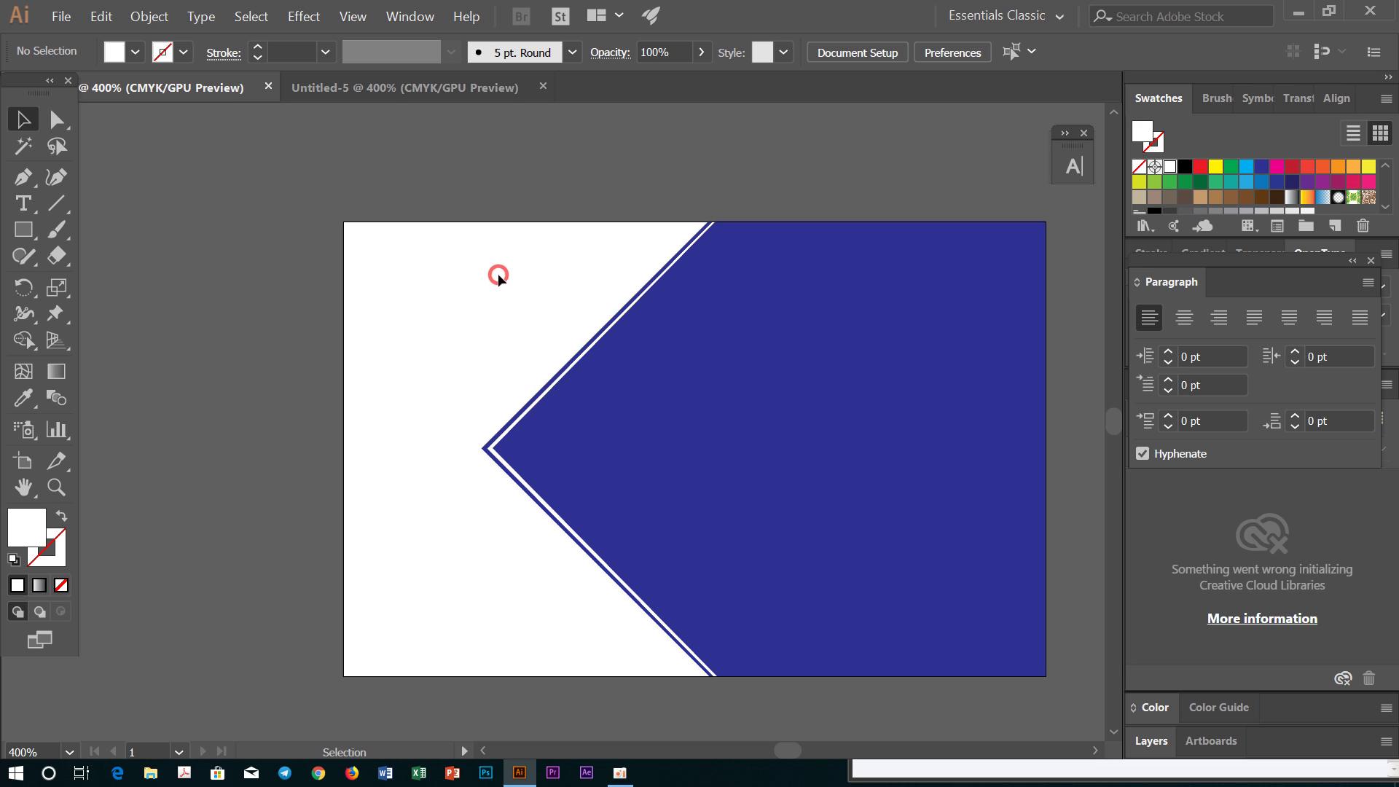
pyautogui.click(441, 319)
pyautogui.click(414, 295)
pyautogui.click(28, 207)
# Type the title ABA on the card and set it to 21 pt.
pyautogui.click(404, 321)
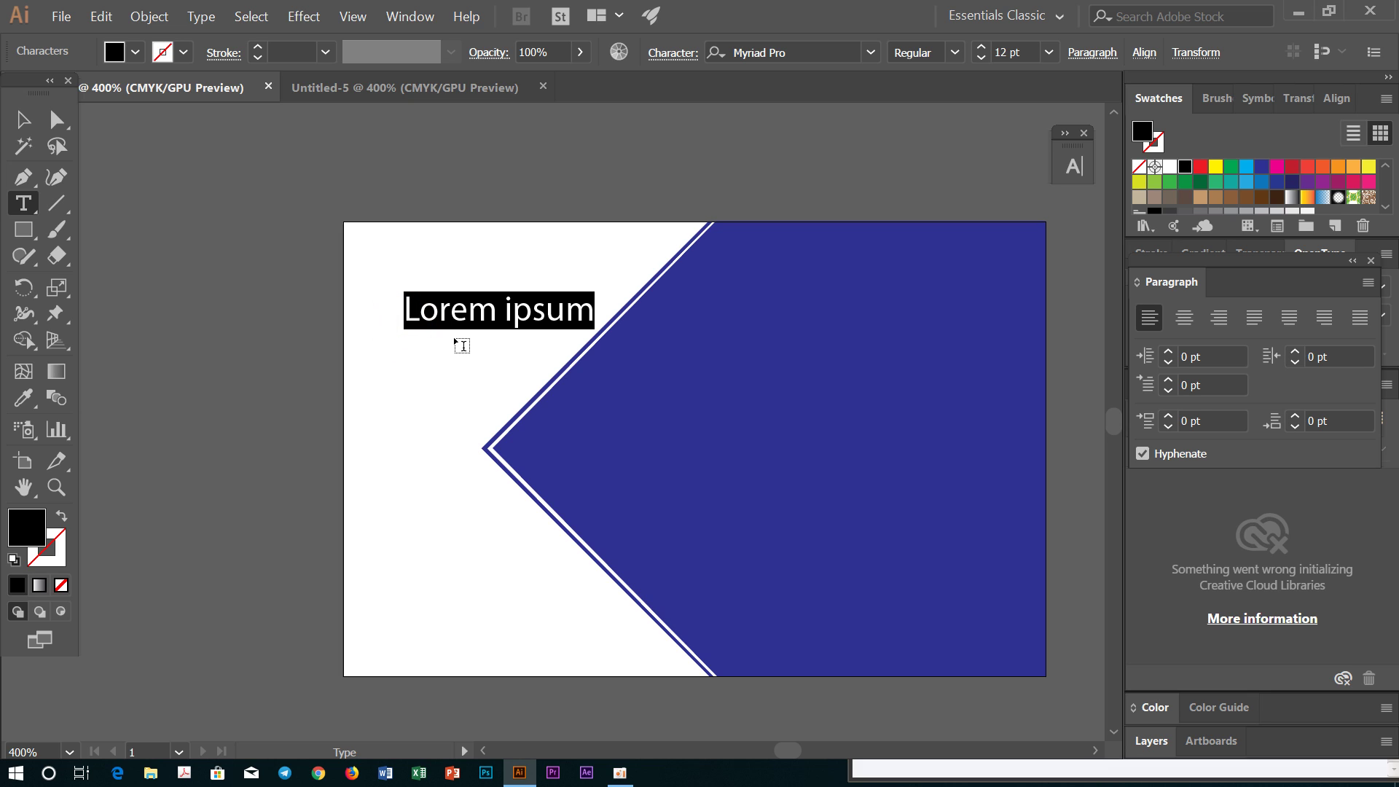
pyautogui.write('ABA')
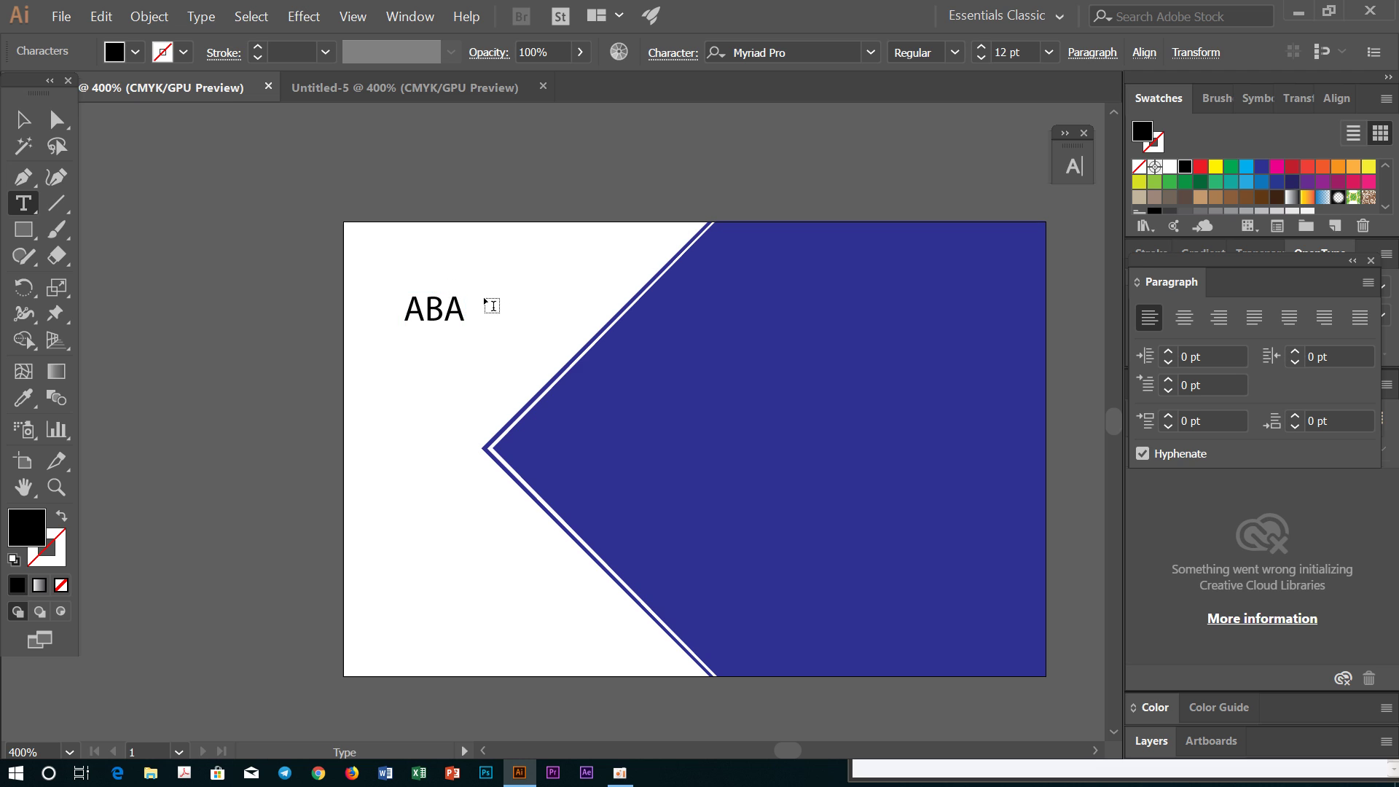
pyautogui.hotkey('ctrl', 'a')
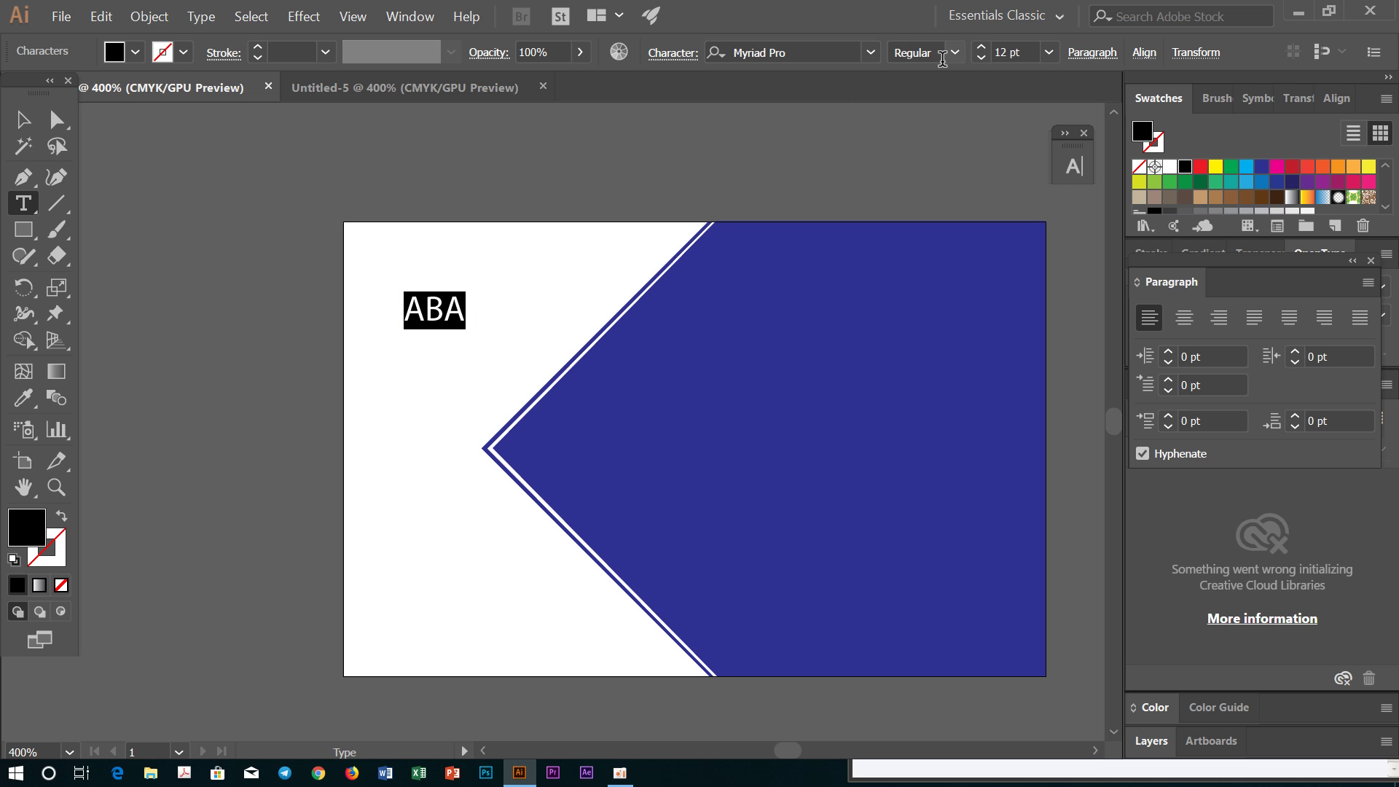
pyautogui.click(1049, 53)
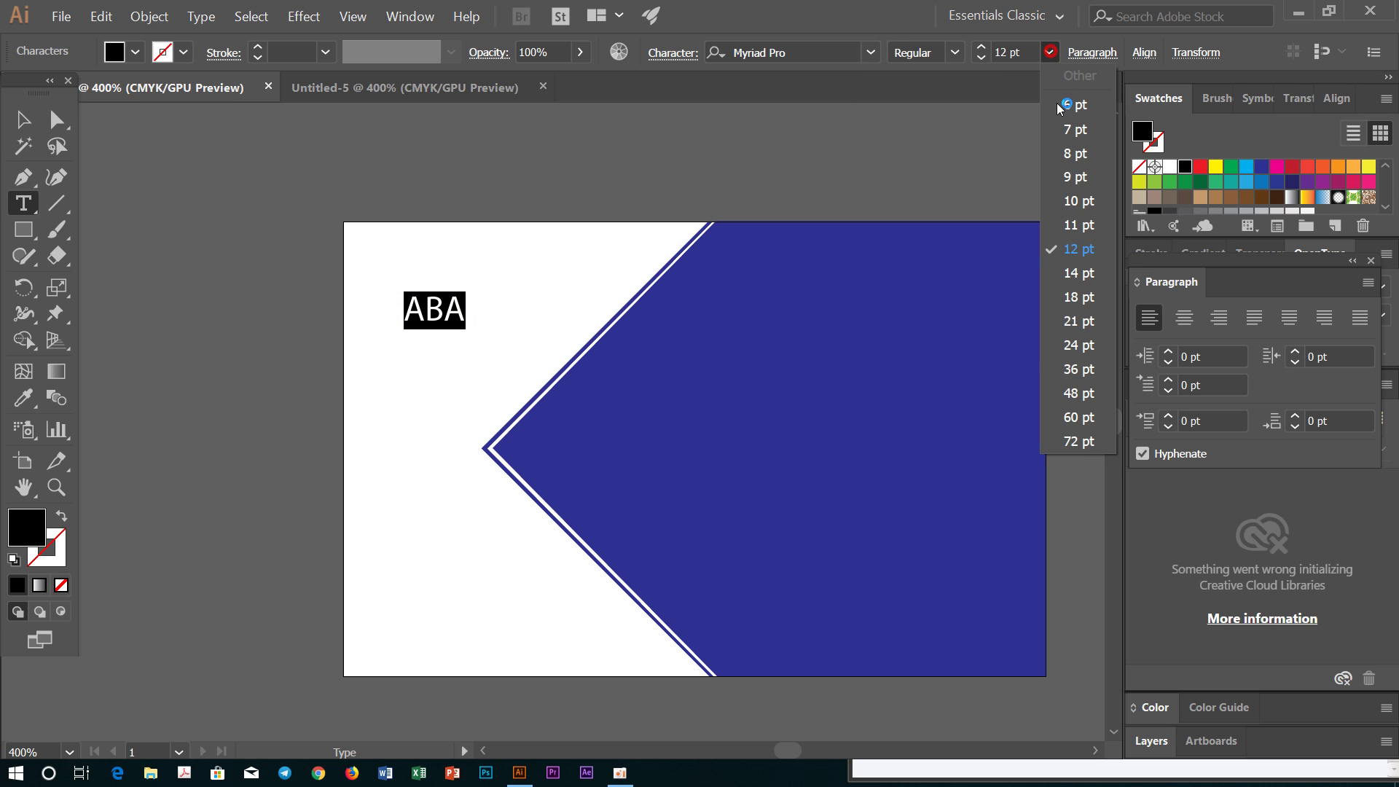
pyautogui.click(1088, 321)
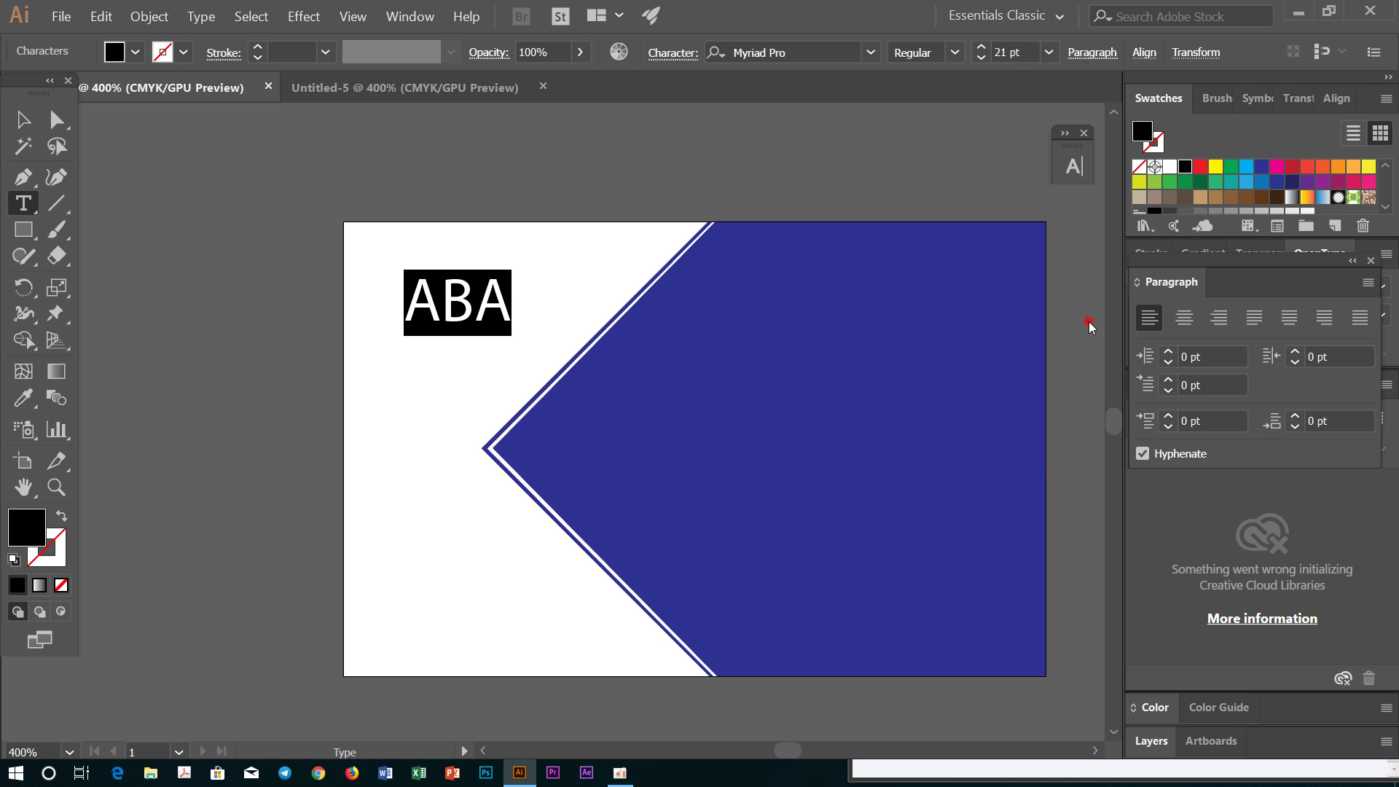
# Apply Arial Bold to the ABA title and move it toward the top-left corner.
pyautogui.click(826, 49)
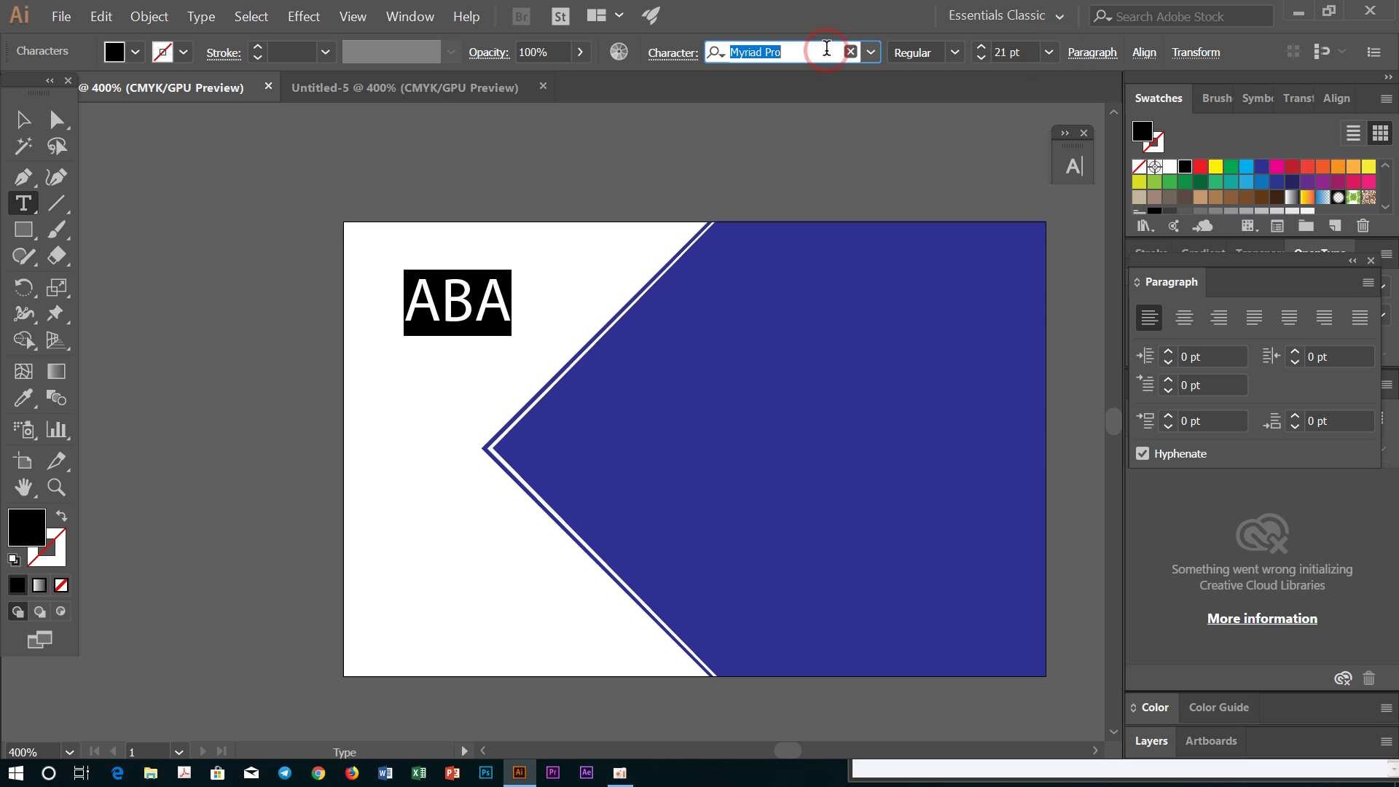
pyautogui.write('A')
pyautogui.write('RIA')
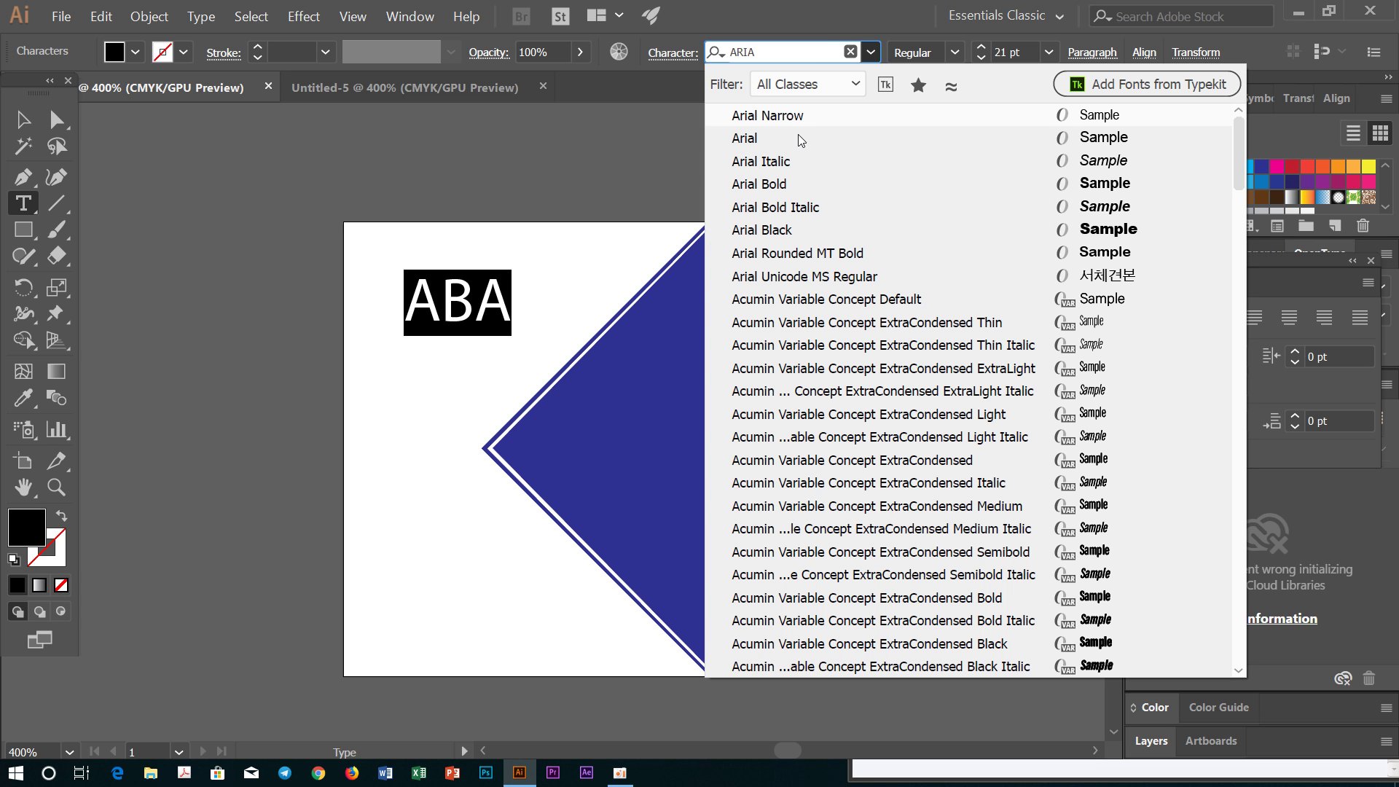
pyautogui.click(892, 190)
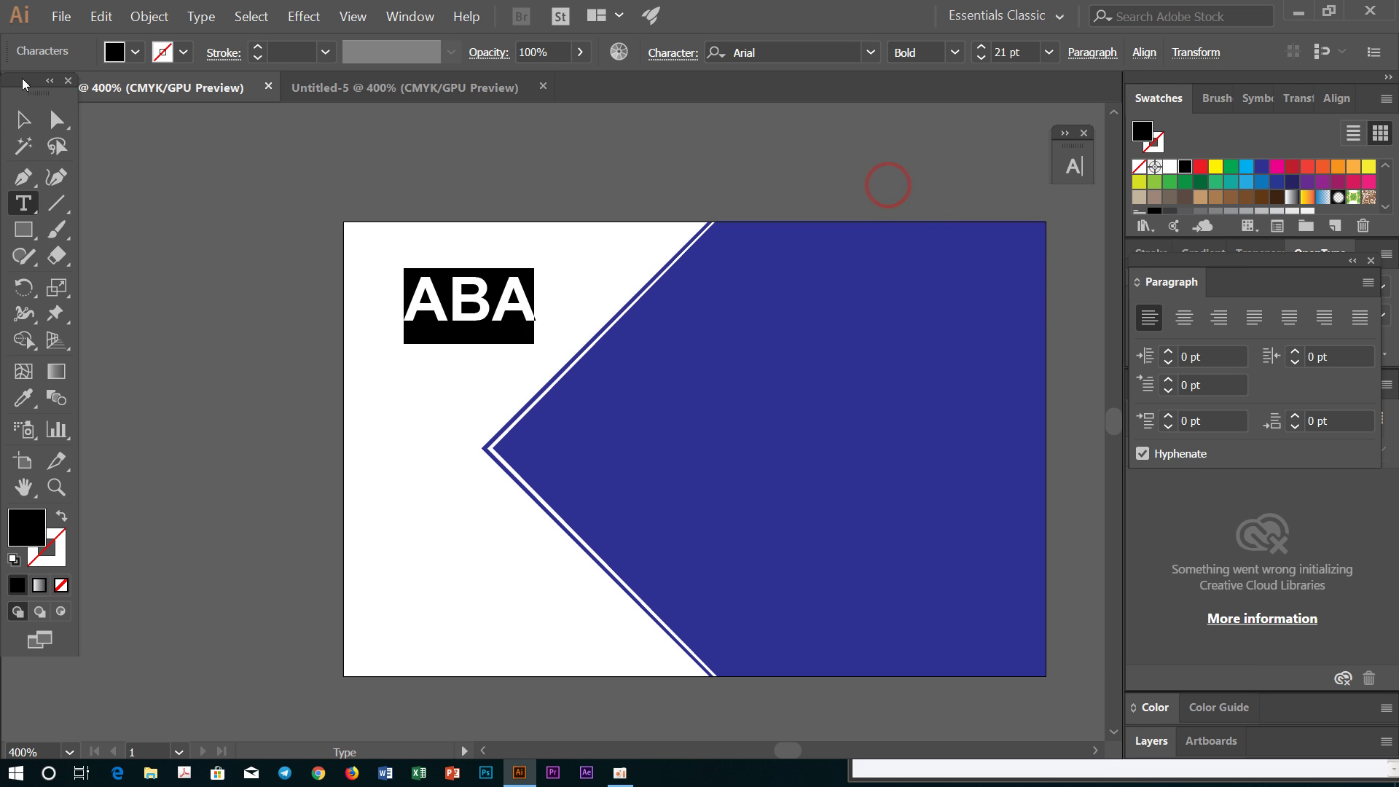
pyautogui.click(23, 119)
pyautogui.click(266, 350)
pyautogui.moveTo(470, 314); pyautogui.dragTo(423, 288)
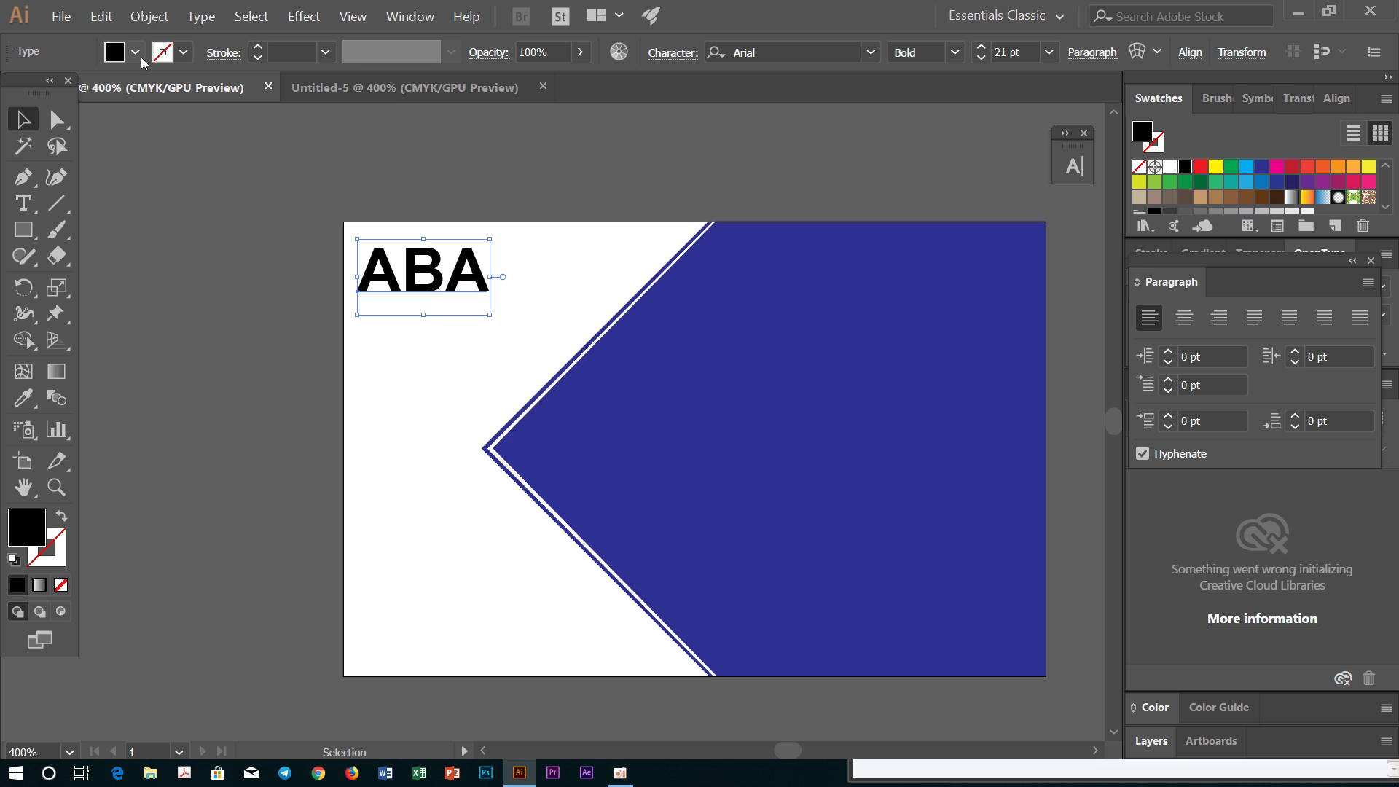
# Recolour the ABA title blue (C=85 M=50 Y=0 K=0) after trying dark blue and green.
pyautogui.click(137, 52)
pyautogui.click(134, 89)
pyautogui.click(256, 347)
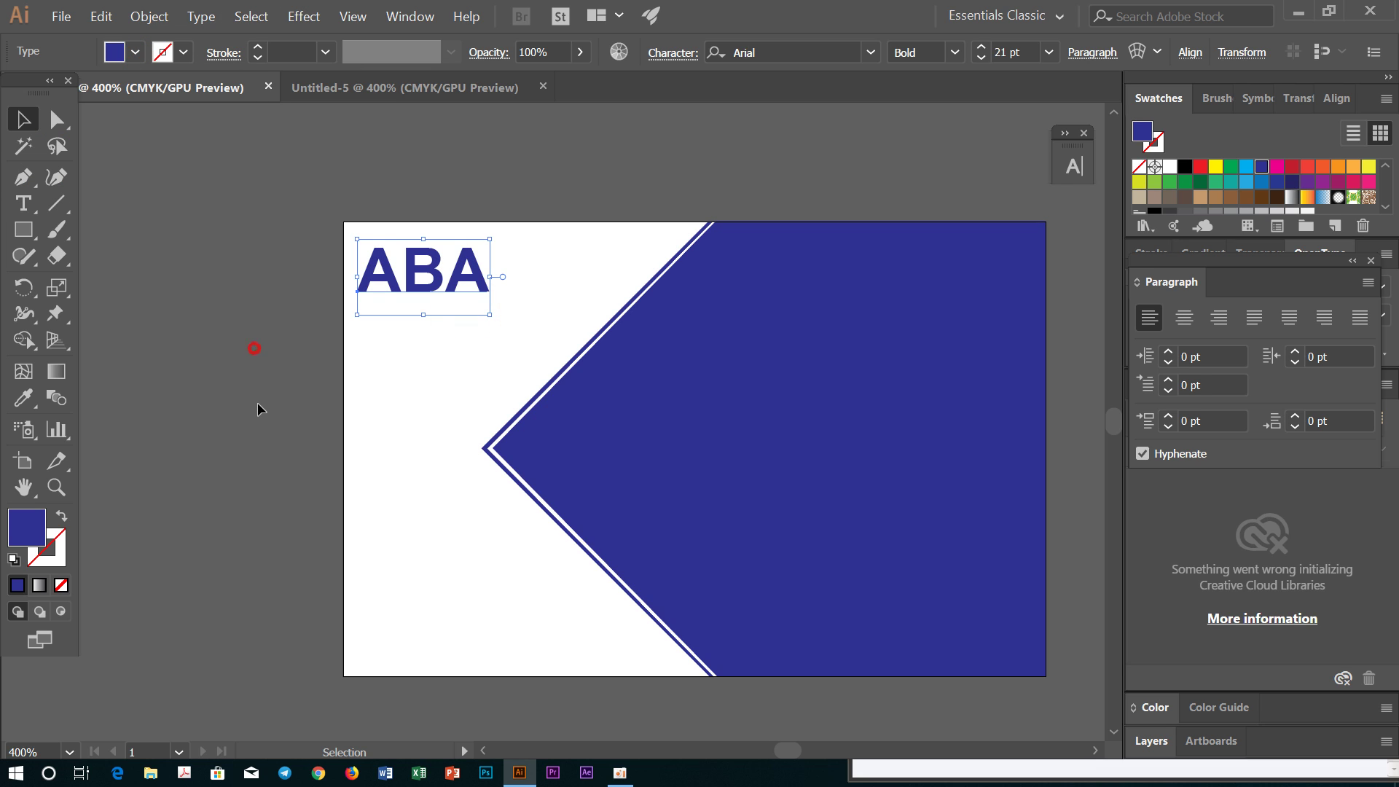
pyautogui.click(258, 405)
pyautogui.click(466, 275)
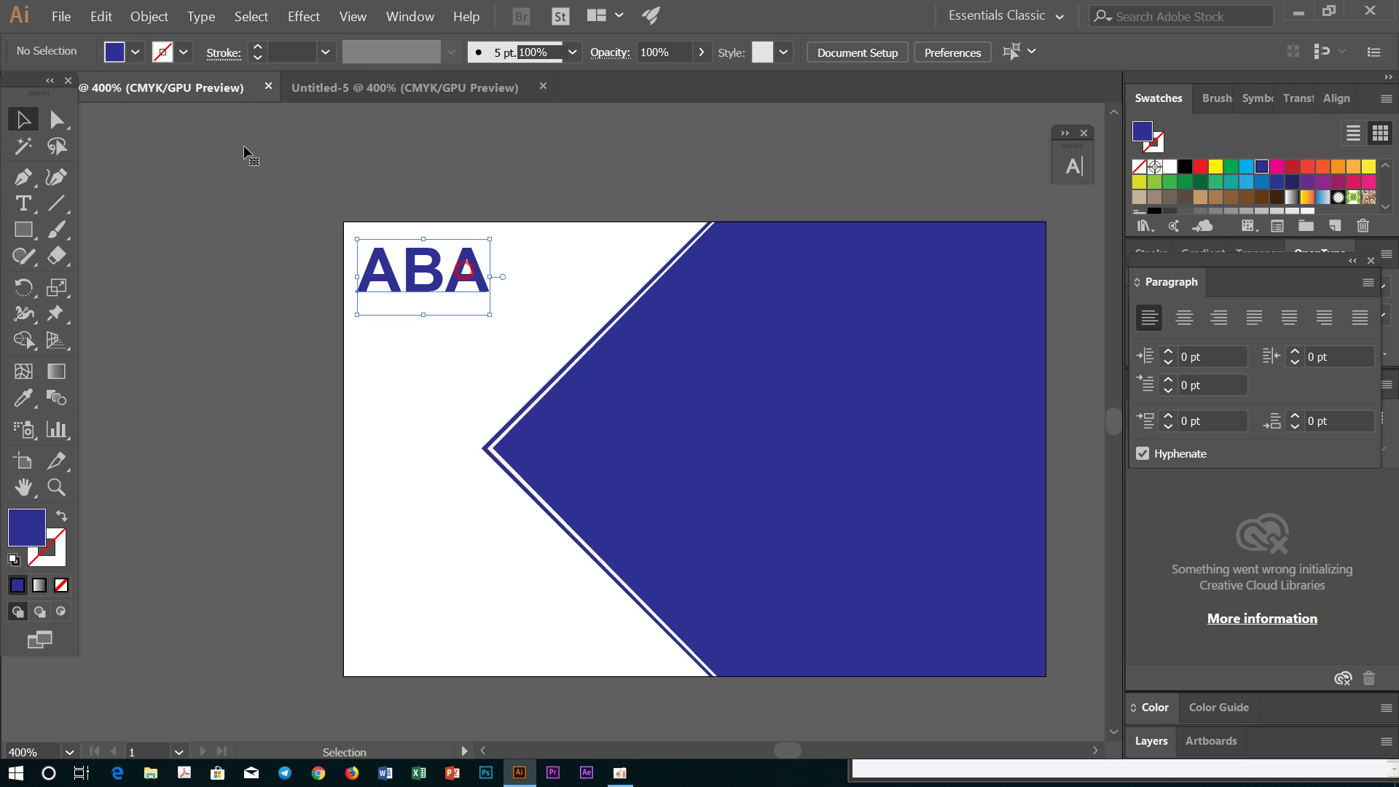
pyautogui.click(134, 53)
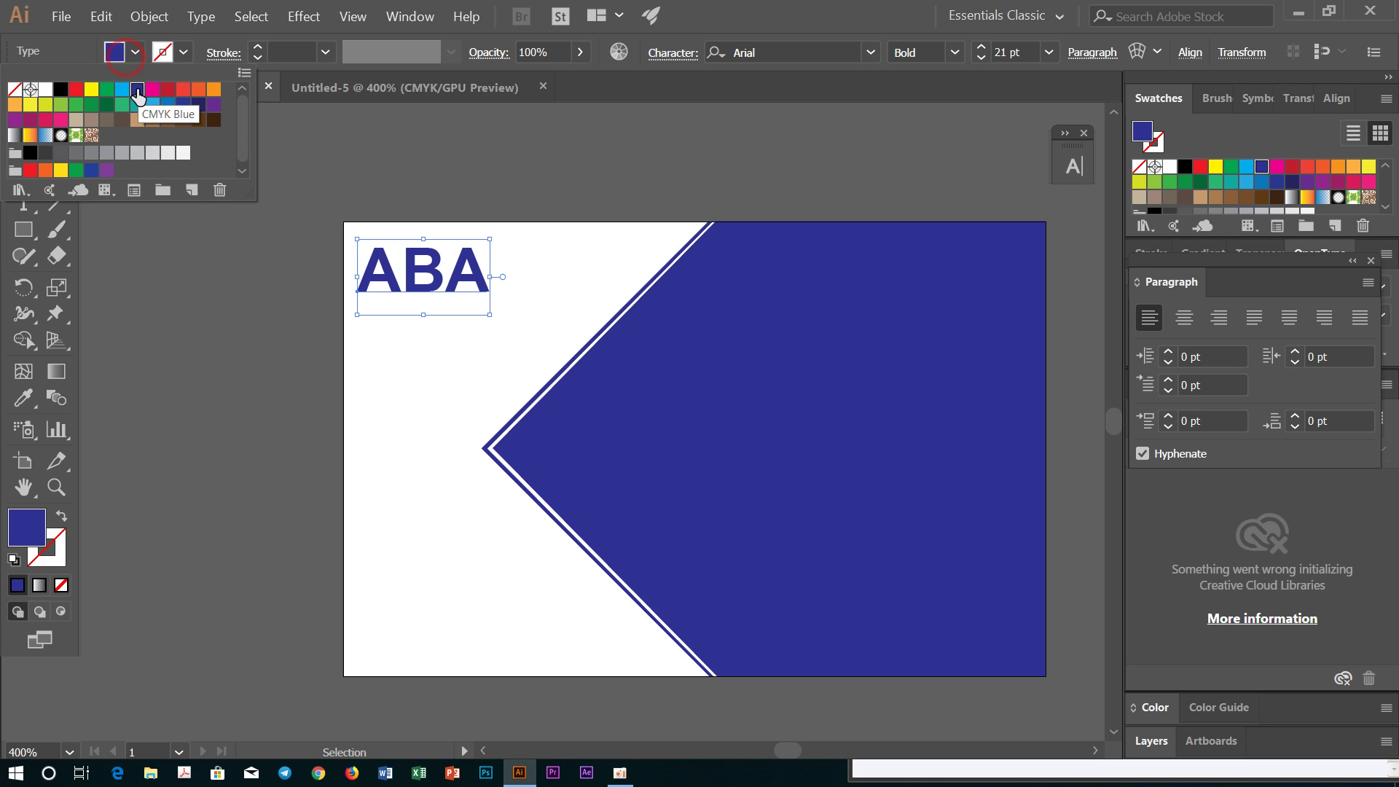
pyautogui.click(120, 105)
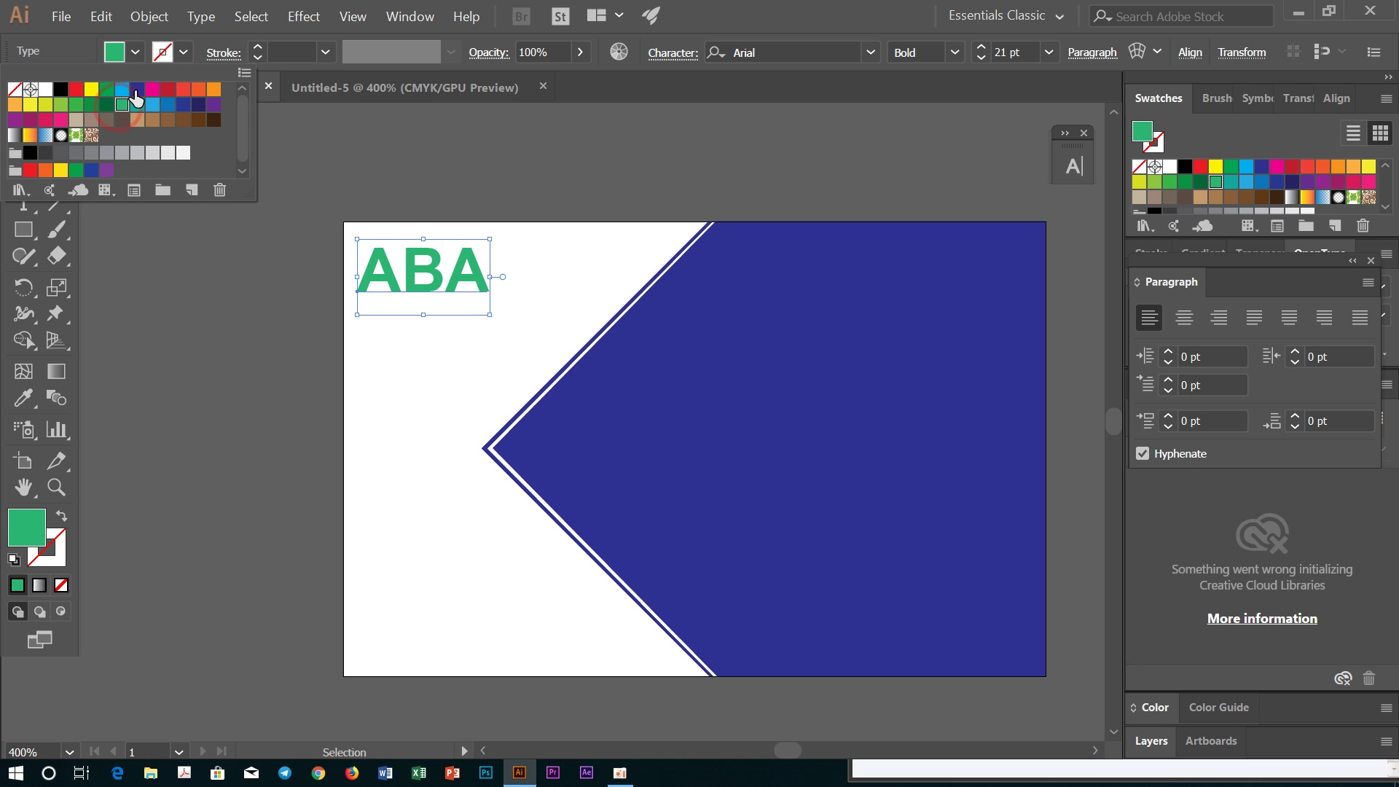
pyautogui.click(179, 111)
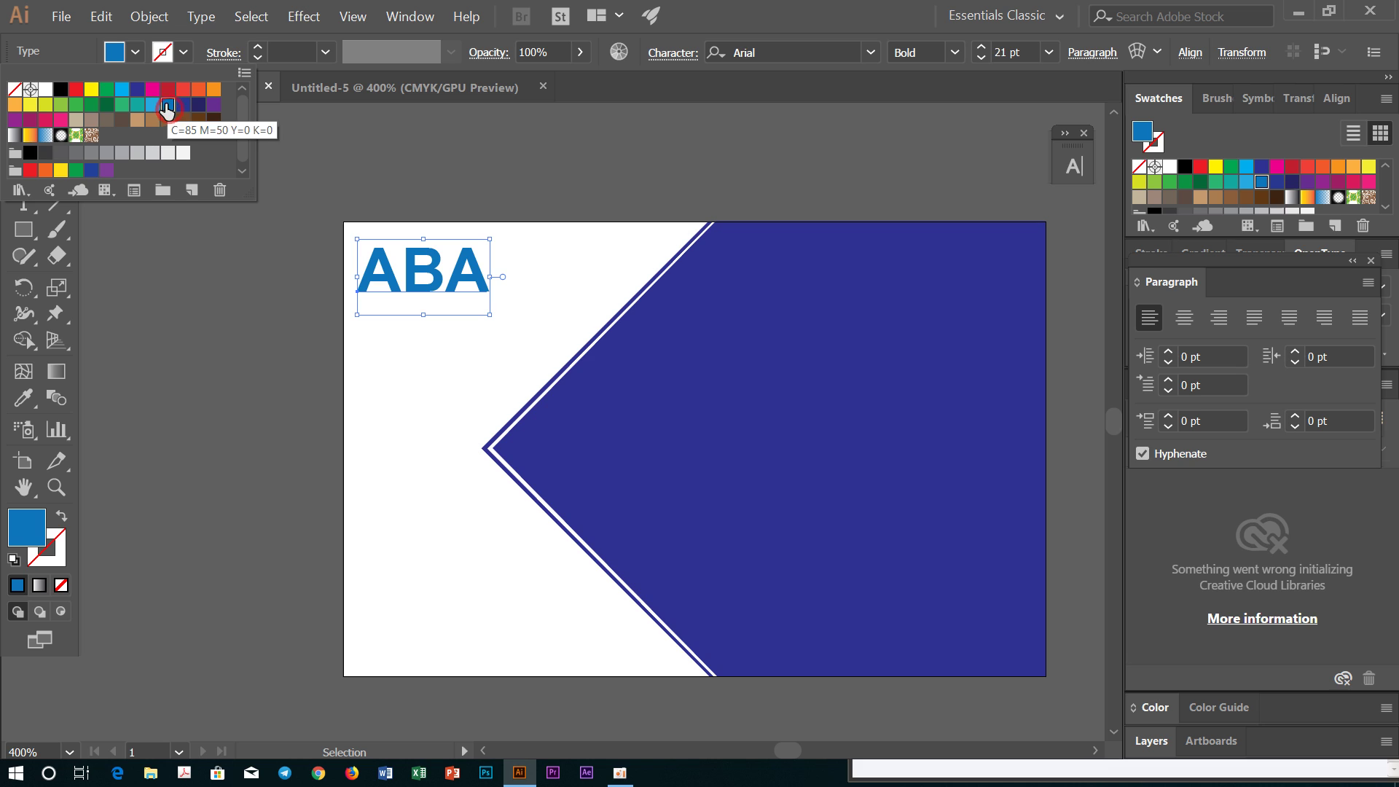
pyautogui.click(204, 323)
# Nudge the ABA title slightly to the right.
pyautogui.click(231, 348)
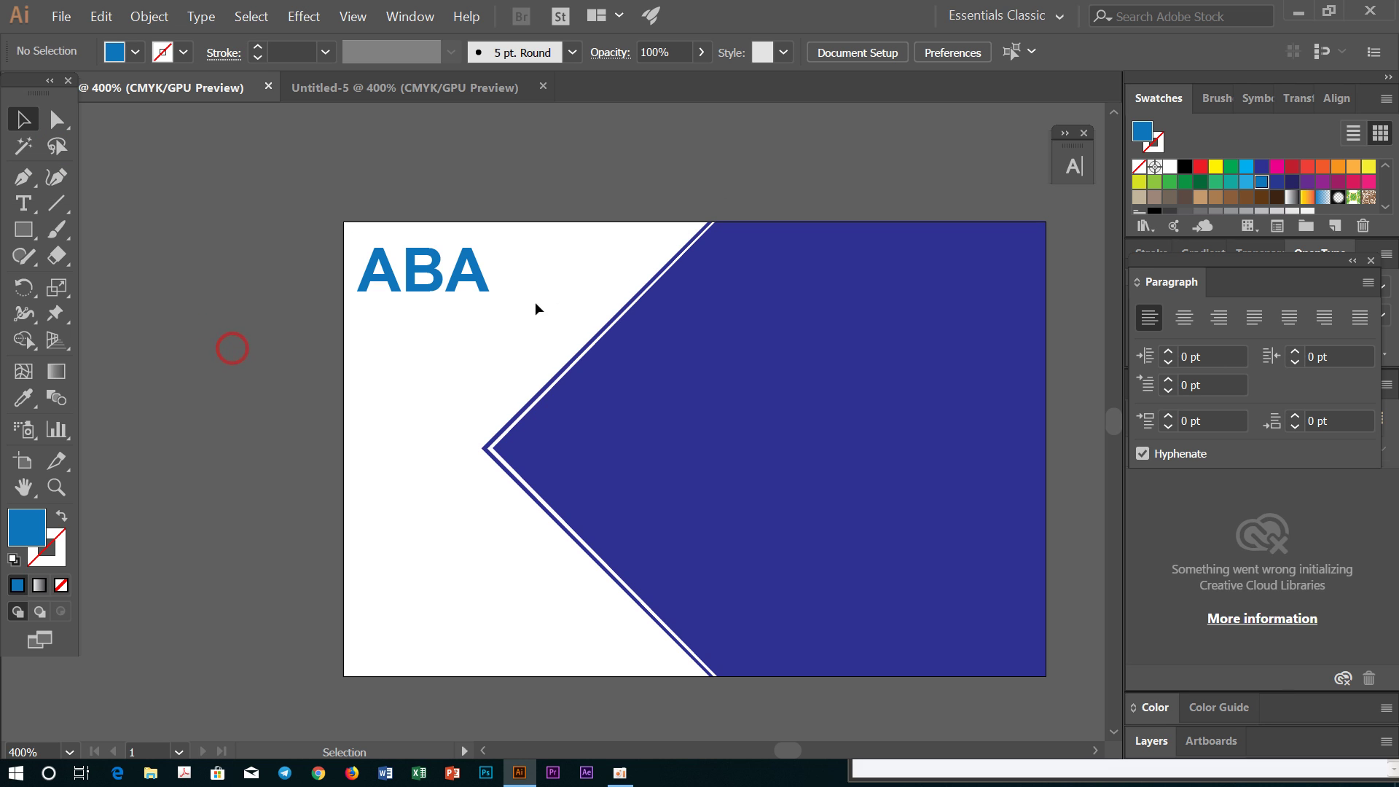
pyautogui.moveTo(459, 271); pyautogui.dragTo(466, 271)
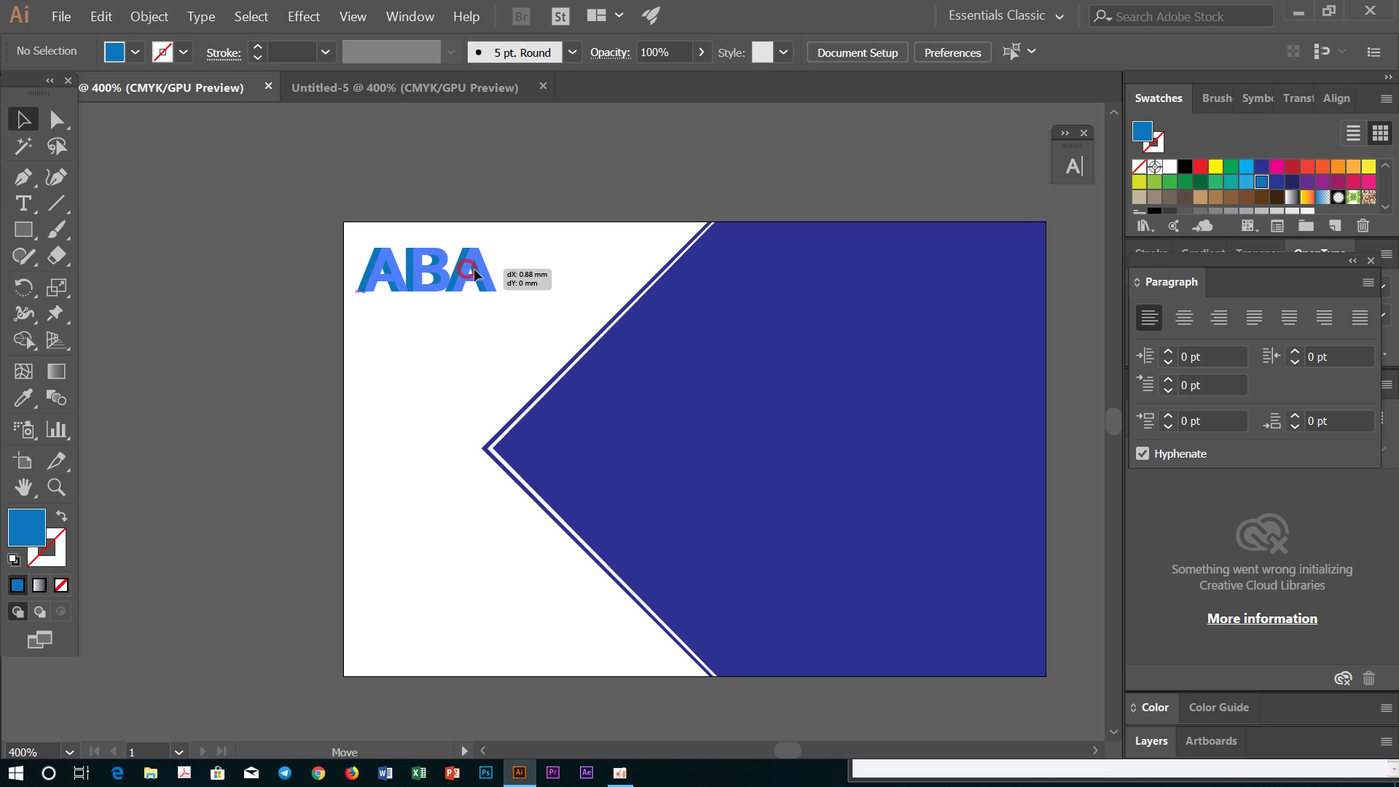
pyautogui.click(525, 173)
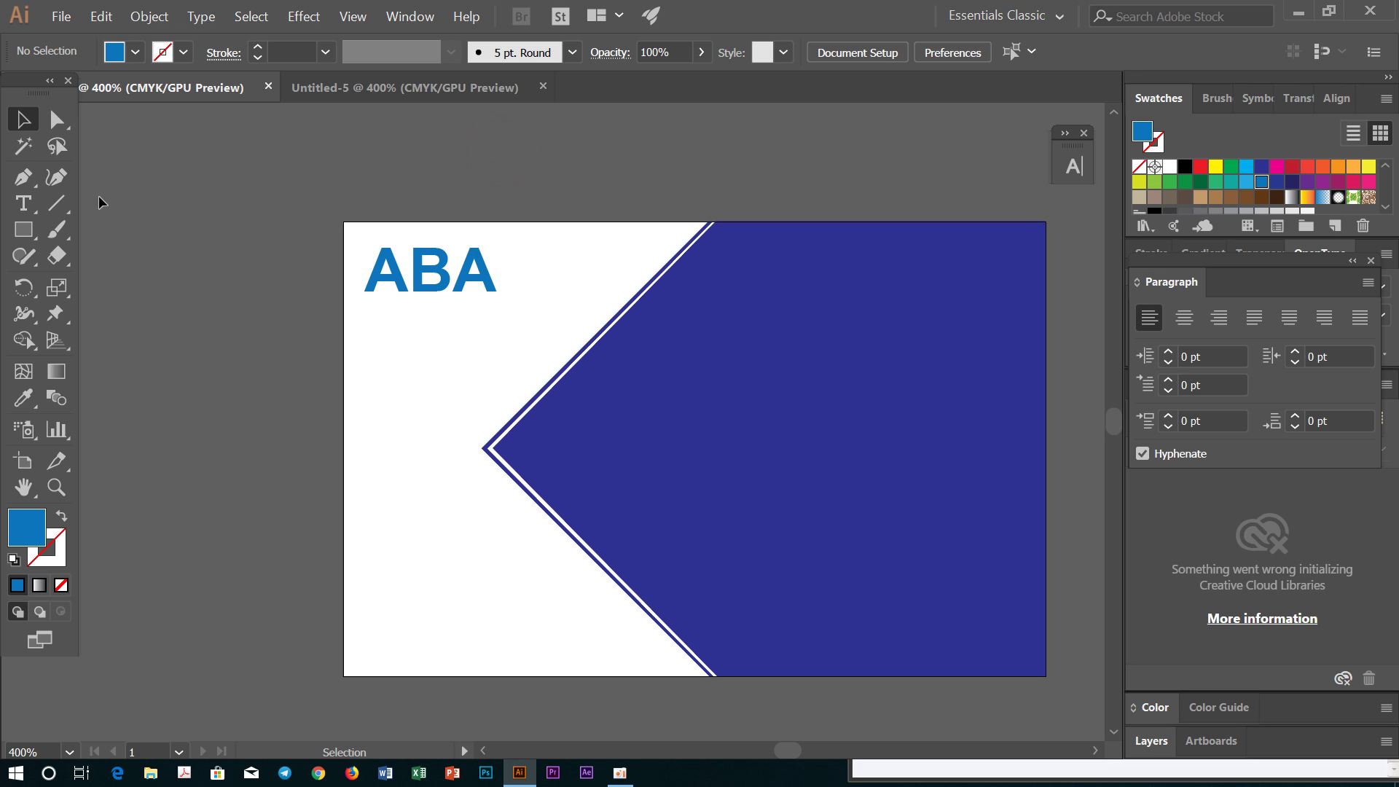
pyautogui.click(24, 230)
# Draw a small rectangle at the card's top-left corner and shorten it into a blue square.
pyautogui.scroll(1, 359, 219)
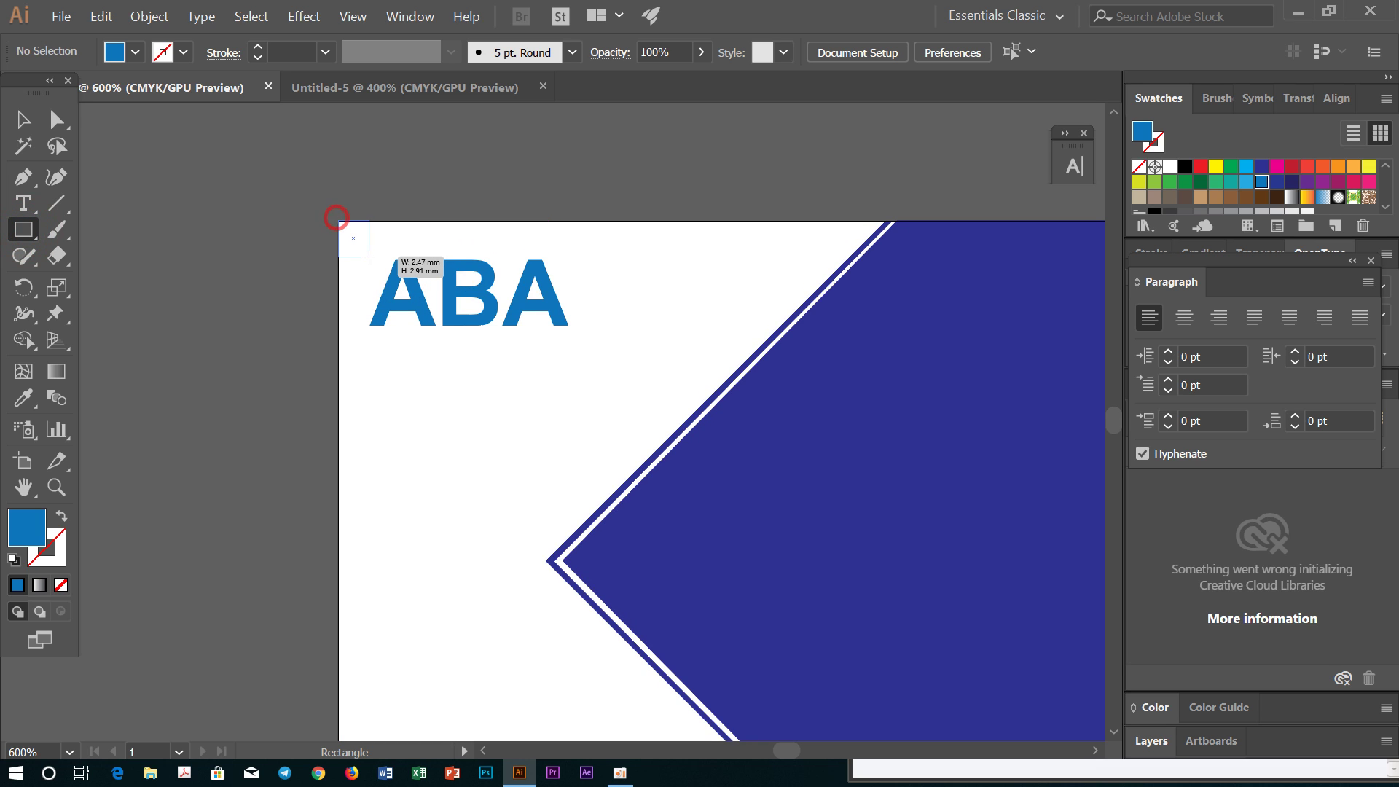
pyautogui.moveTo(338, 219); pyautogui.dragTo(368, 257)
pyautogui.scroll(4, 389, 239)
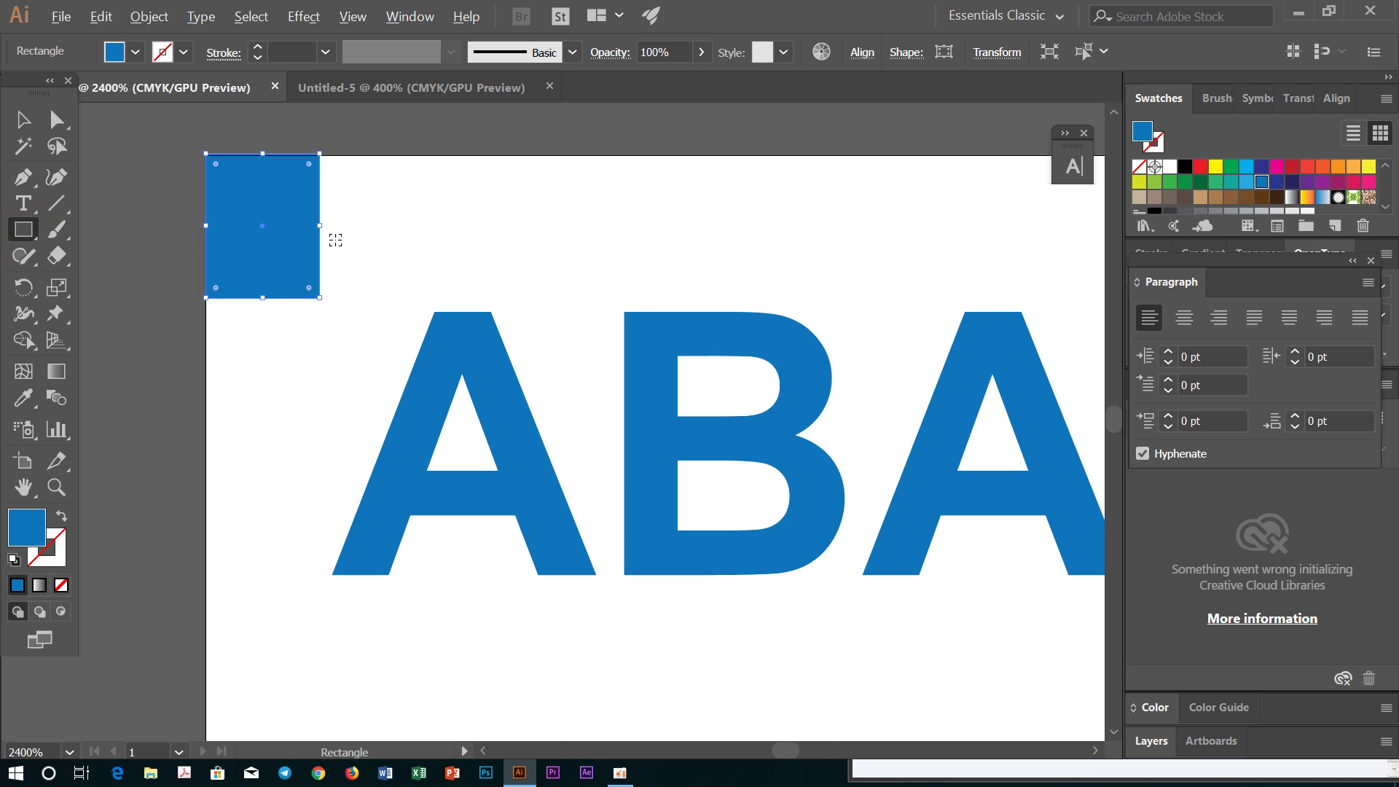
pyautogui.click(11, 125)
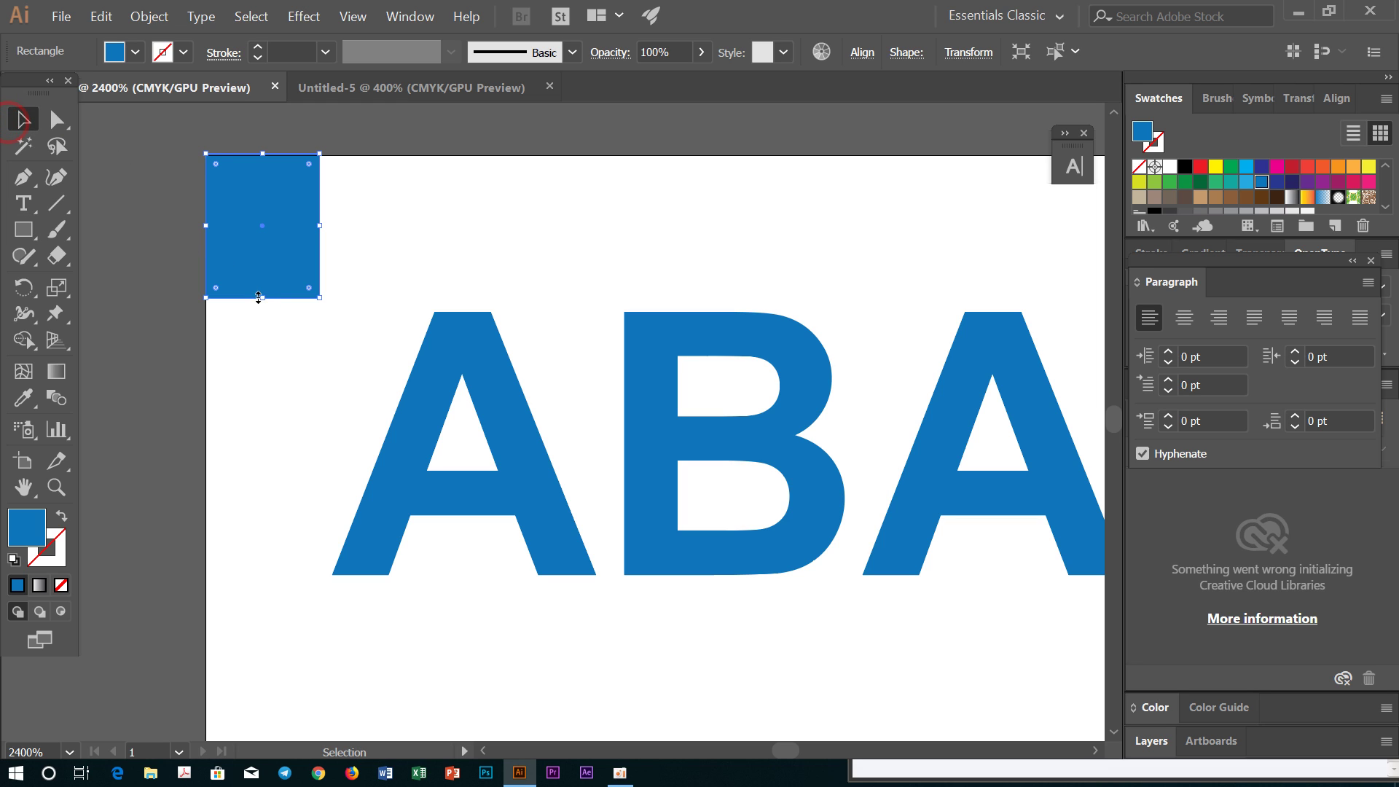
pyautogui.moveTo(258, 297); pyautogui.dragTo(258, 267)
pyautogui.click(412, 136)
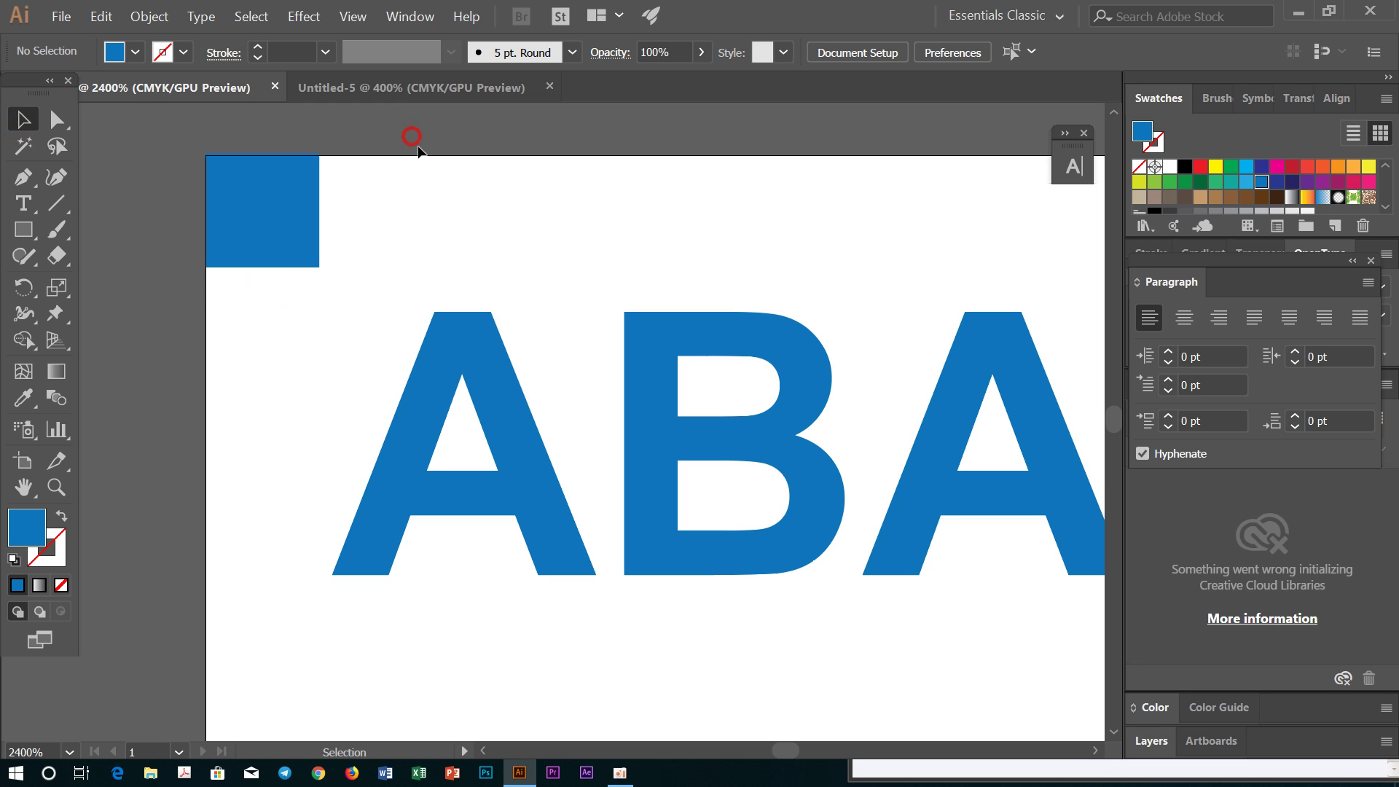
pyautogui.click(278, 197)
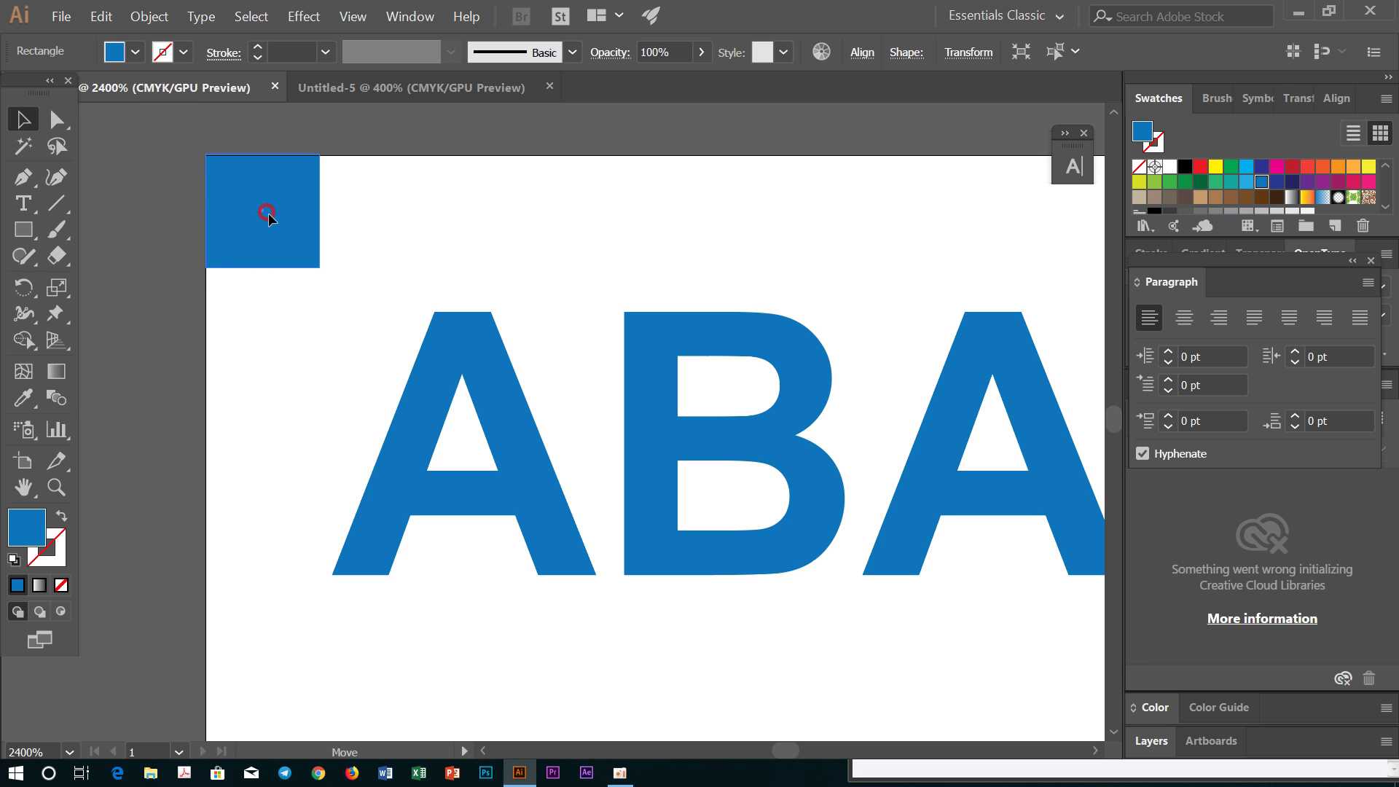
# Snap the square into the corner and add ruler guides along its bottom and right edges.
pyautogui.click(383, 131)
pyautogui.moveTo(236, 197); pyautogui.dragTo(237, 191)
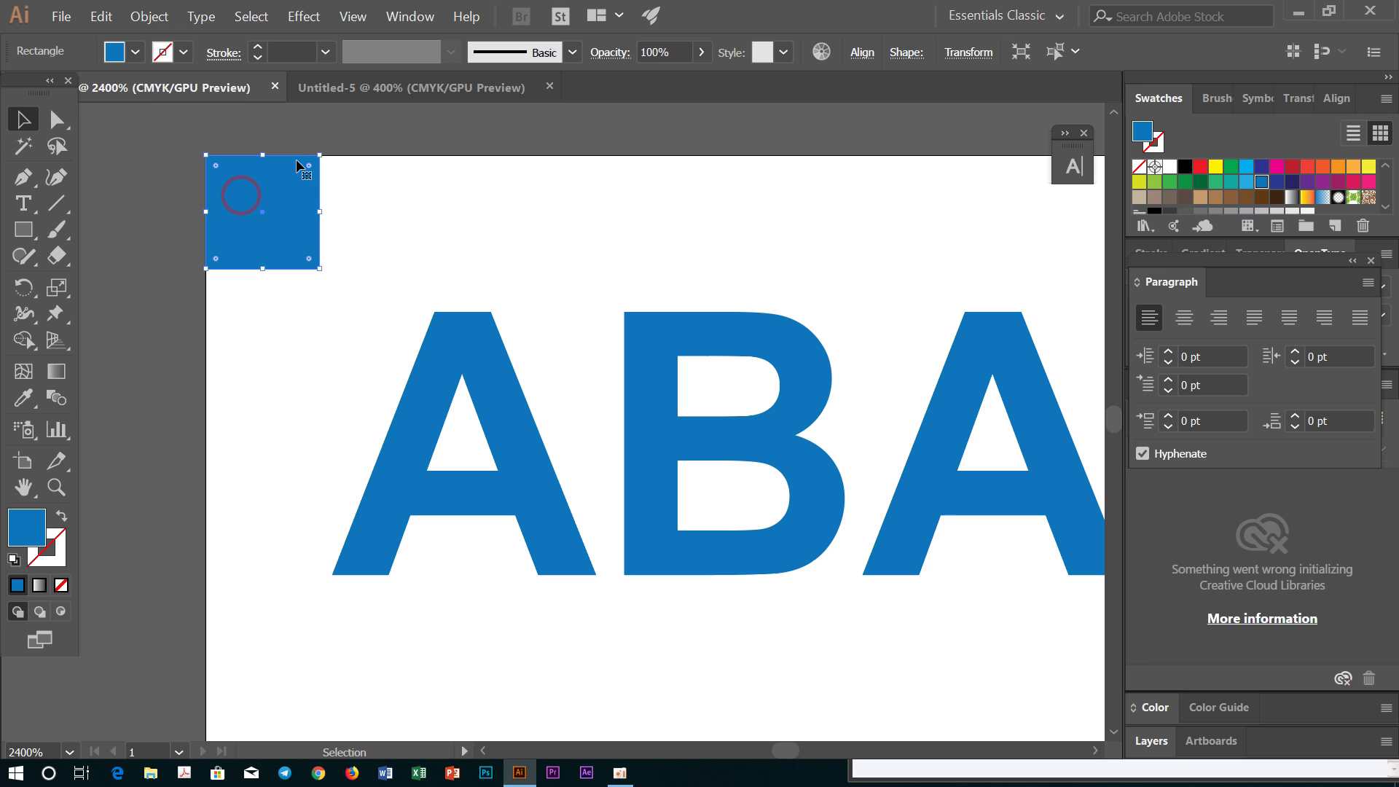
pyautogui.click(341, 114)
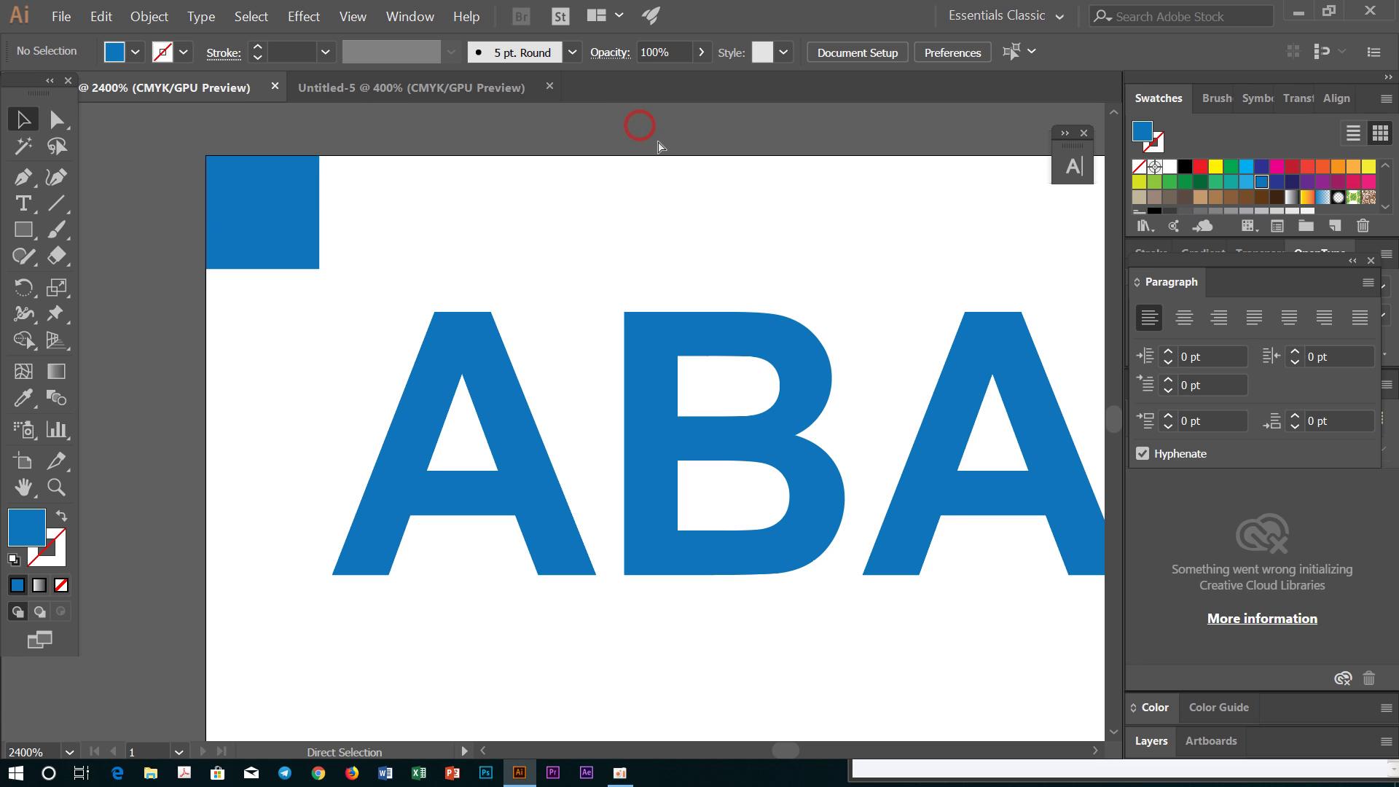
pyautogui.hotkey('ctrl', 'r')
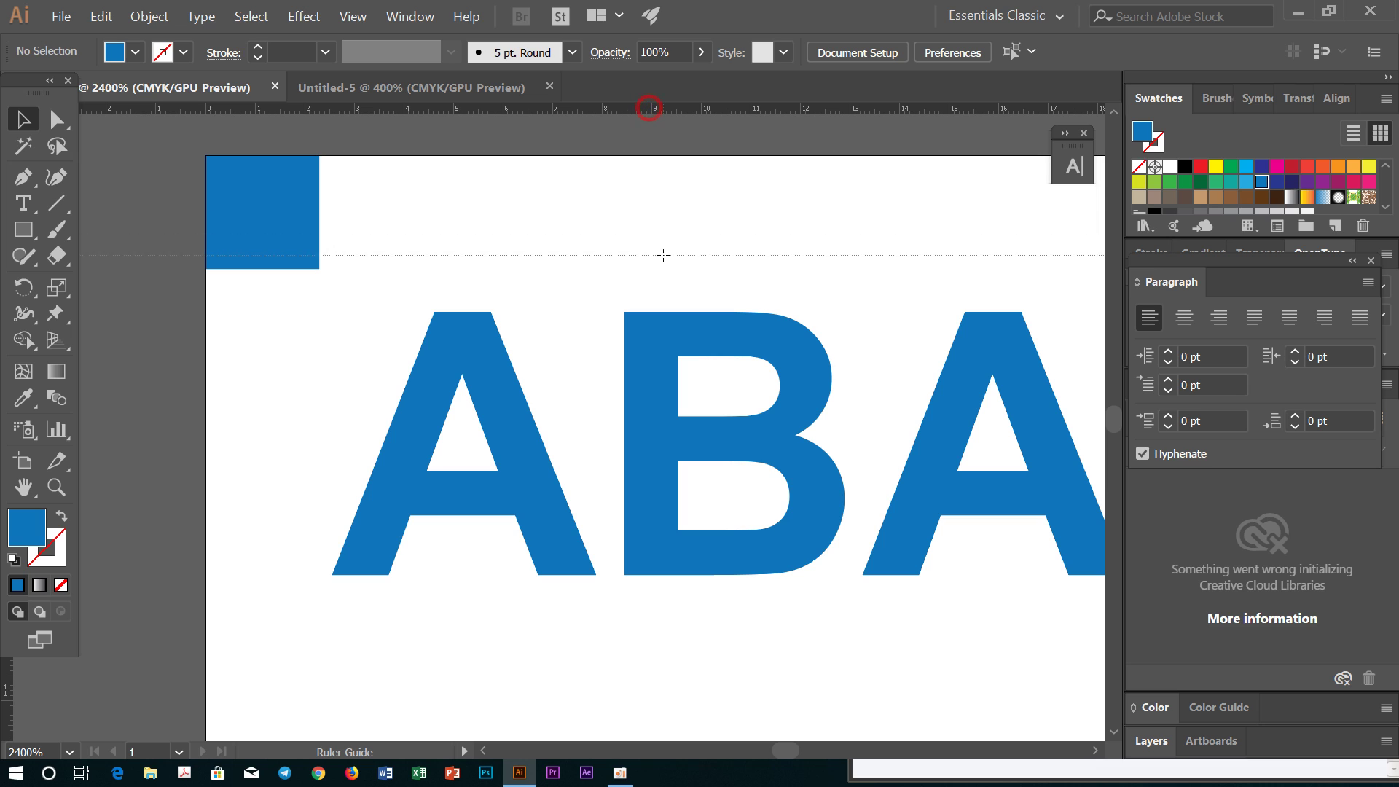
pyautogui.moveTo(657, 171); pyautogui.dragTo(665, 267)
pyautogui.moveTo(5, 693); pyautogui.dragTo(317, 681)
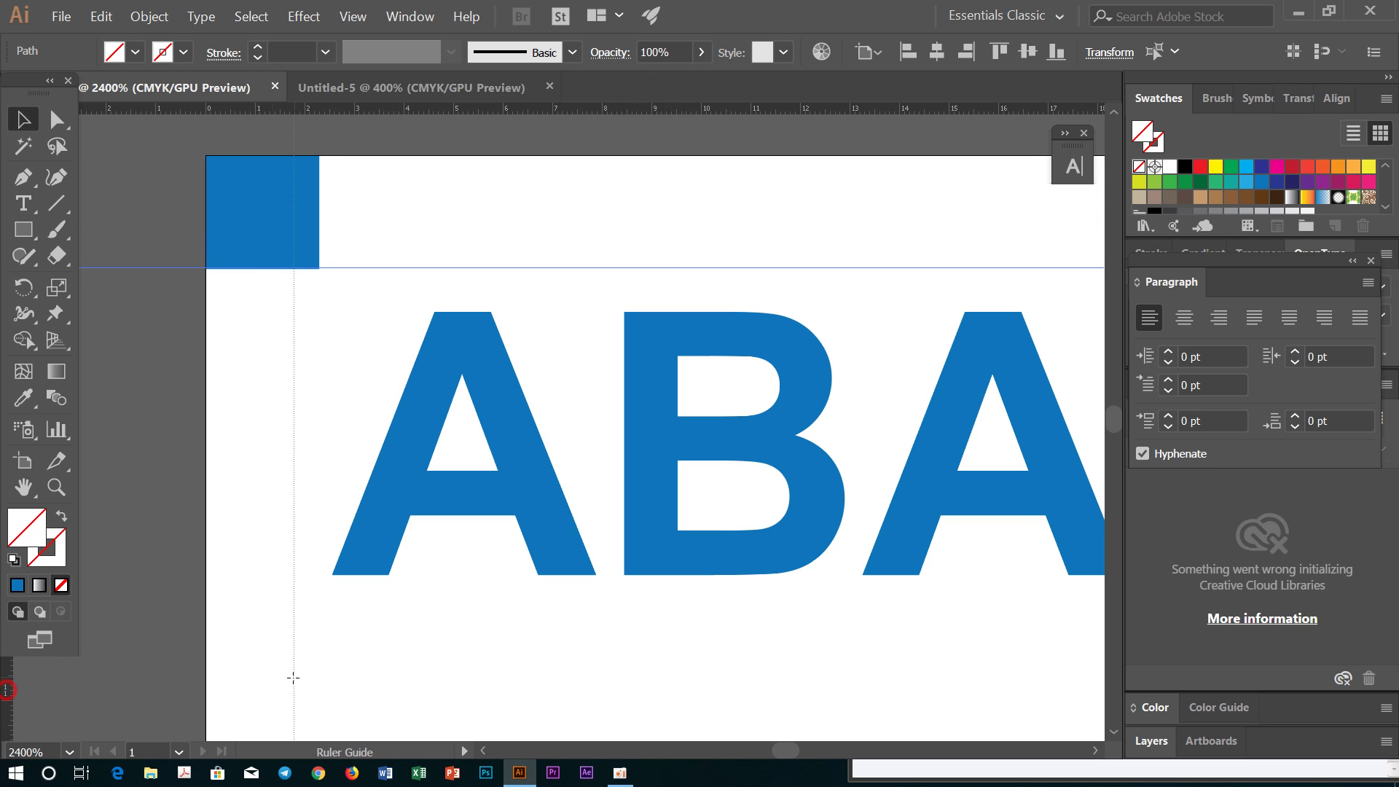
# Place a copy of the blue square lower on the card.
pyautogui.click(235, 237)
pyautogui.scroll(-3, 233, 219)
pyautogui.scroll(-2, 231, 203)
pyautogui.scroll(2, 230, 202)
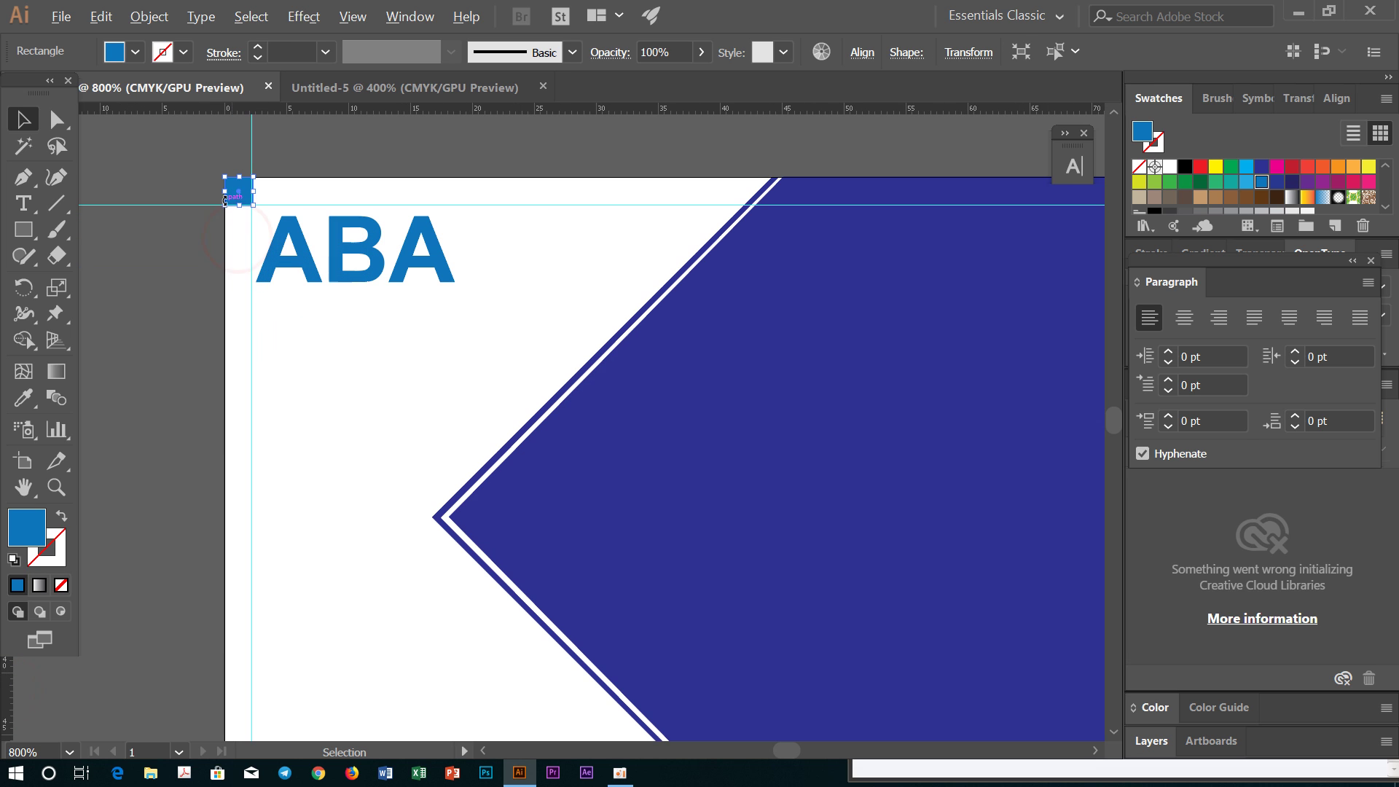
pyautogui.click(193, 273)
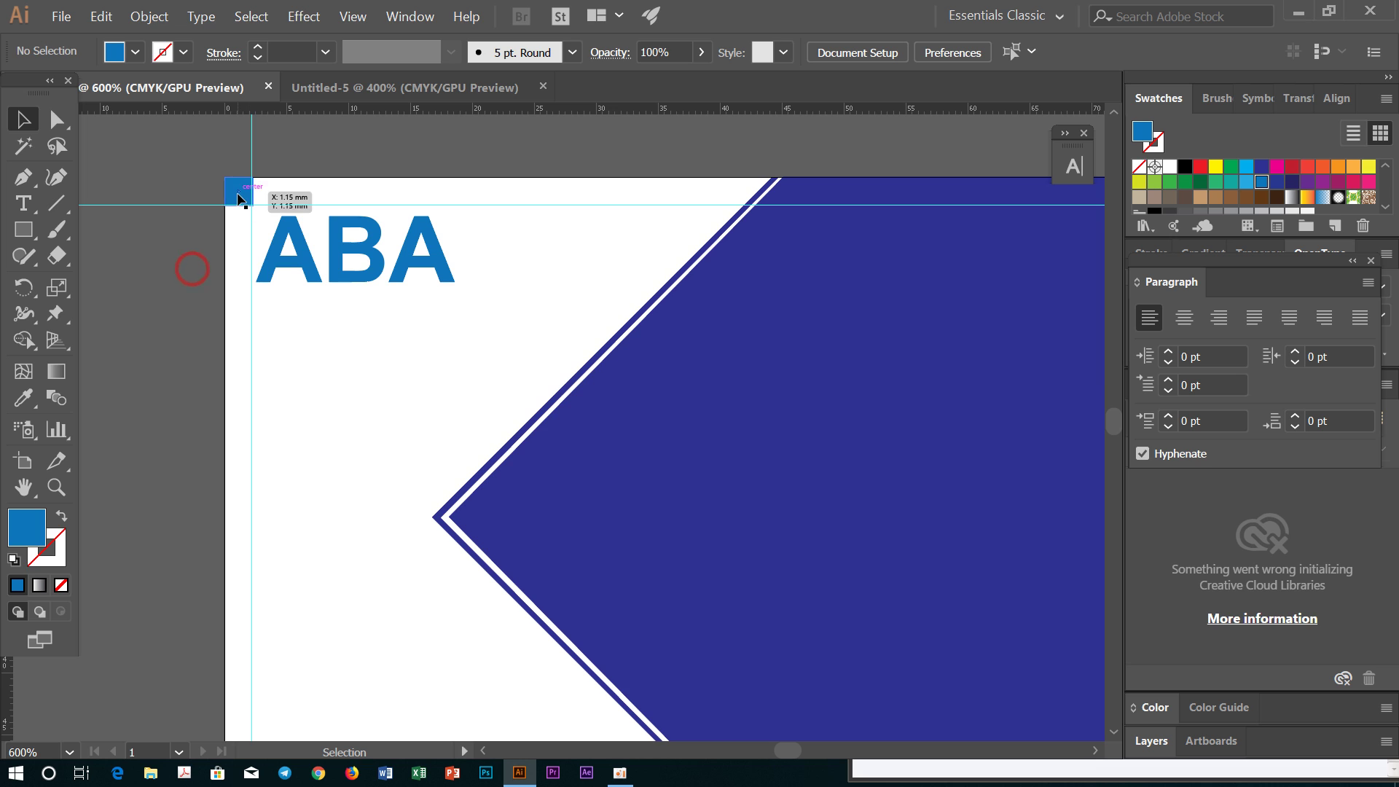
pyautogui.moveTo(237, 192)
pyautogui.mouseDown()
pyautogui.moveTo(872, 628)
pyautogui.moveTo(532, 698)
pyautogui.mouseUp()
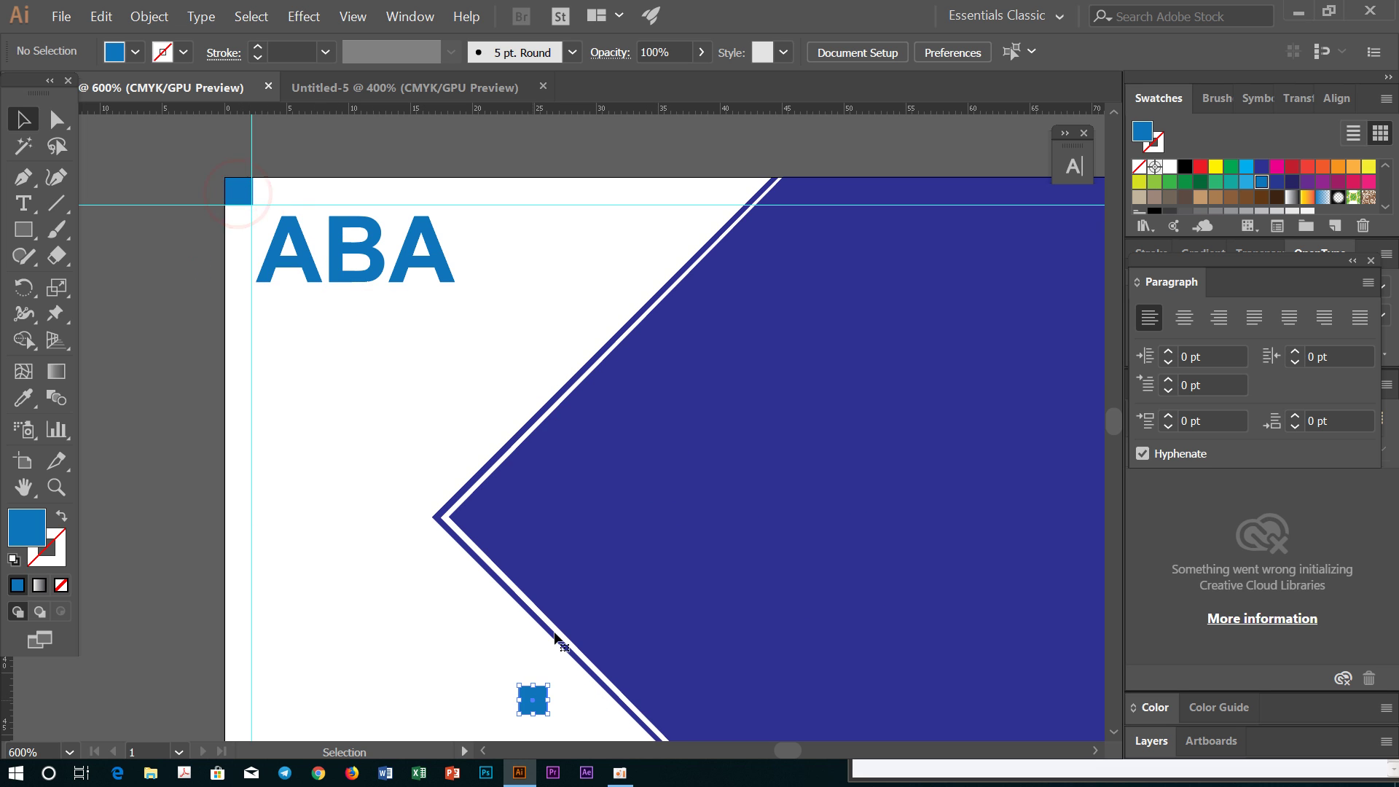
# Move the copied square to the card's bottom-right corner.
pyautogui.scroll(-3, 581, 459)
pyautogui.scroll(-4, 557, 436)
pyautogui.scroll(3, 543, 447)
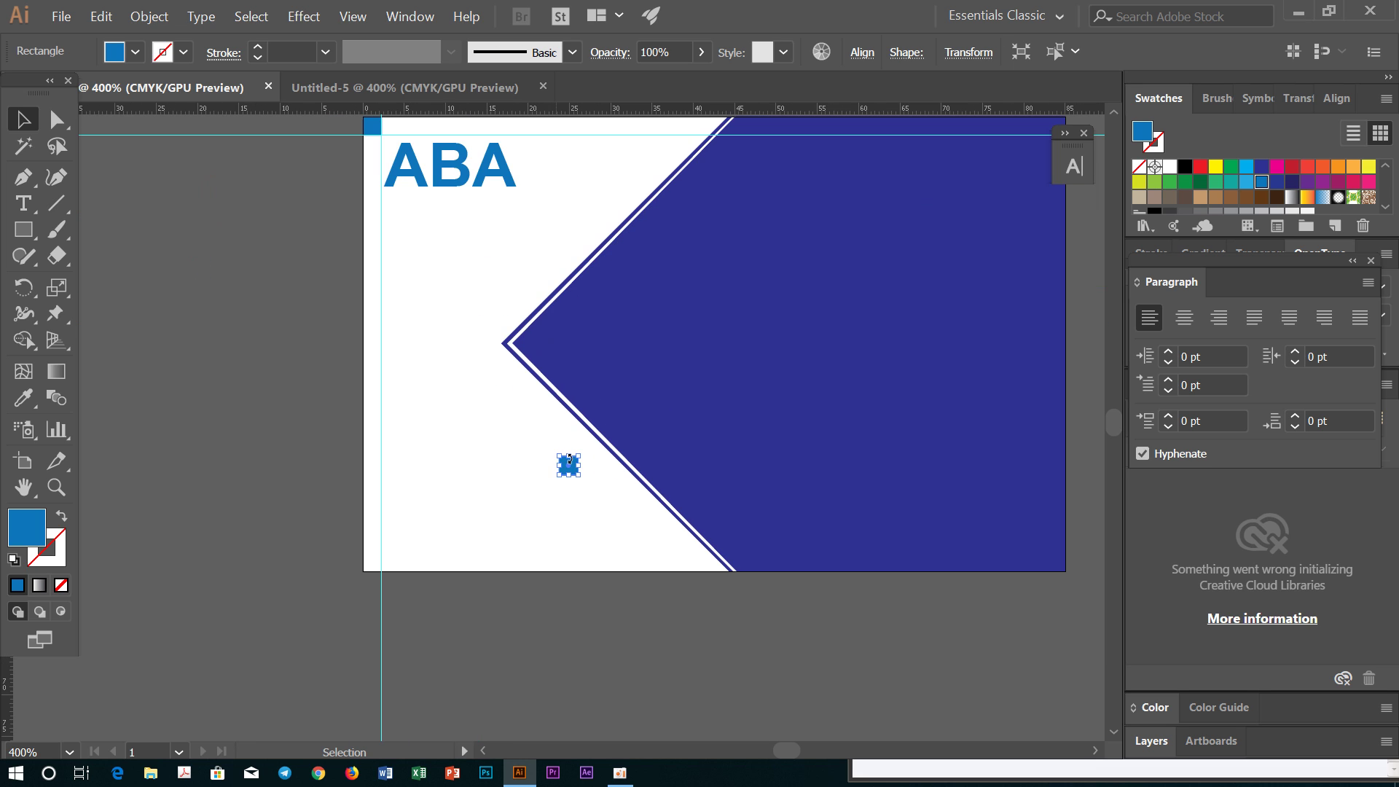
pyautogui.click(494, 469)
pyautogui.moveTo(568, 466); pyautogui.dragTo(1055, 565)
# Add a horizontal guide near the bottom edge, aligned with the square's top edge.
pyautogui.click(956, 716)
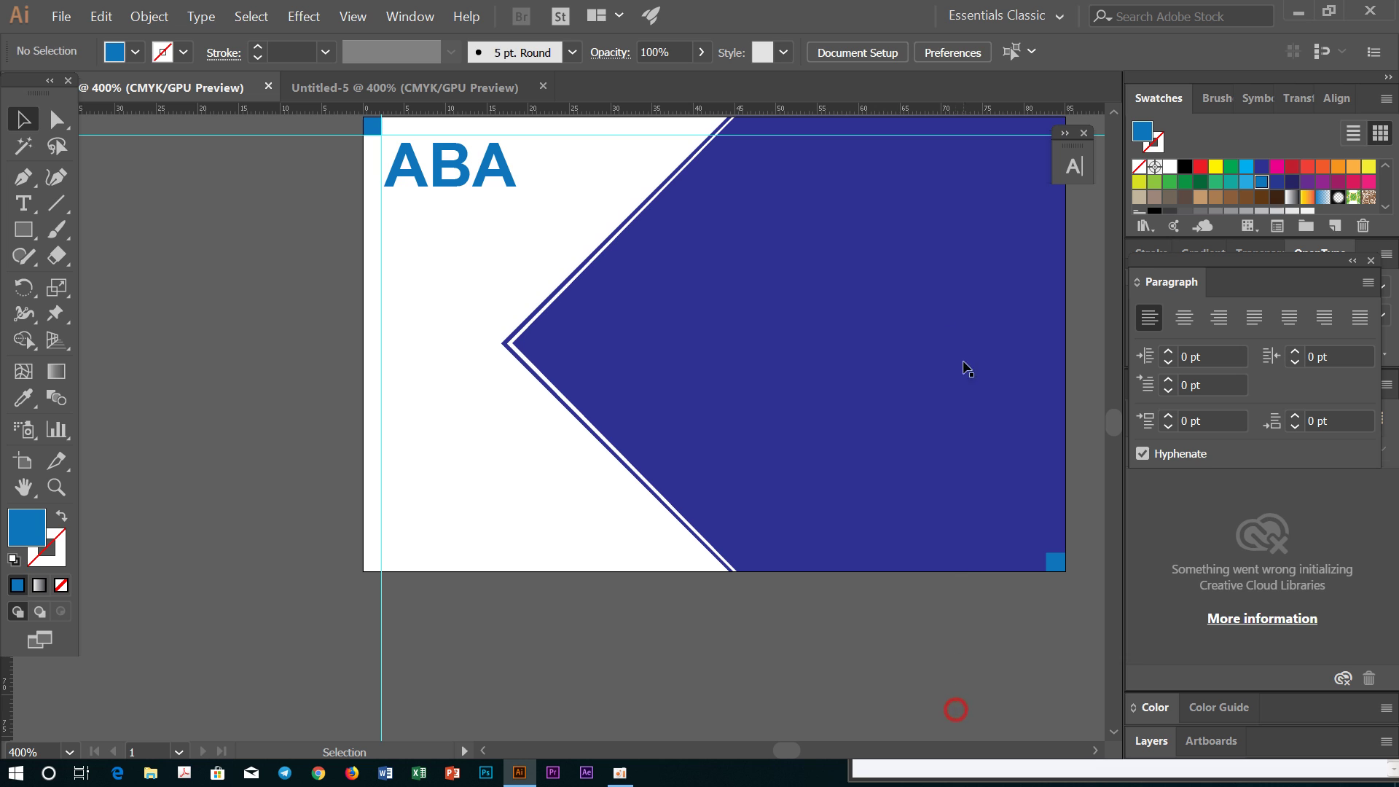
pyautogui.moveTo(850, 108); pyautogui.dragTo(988, 550)
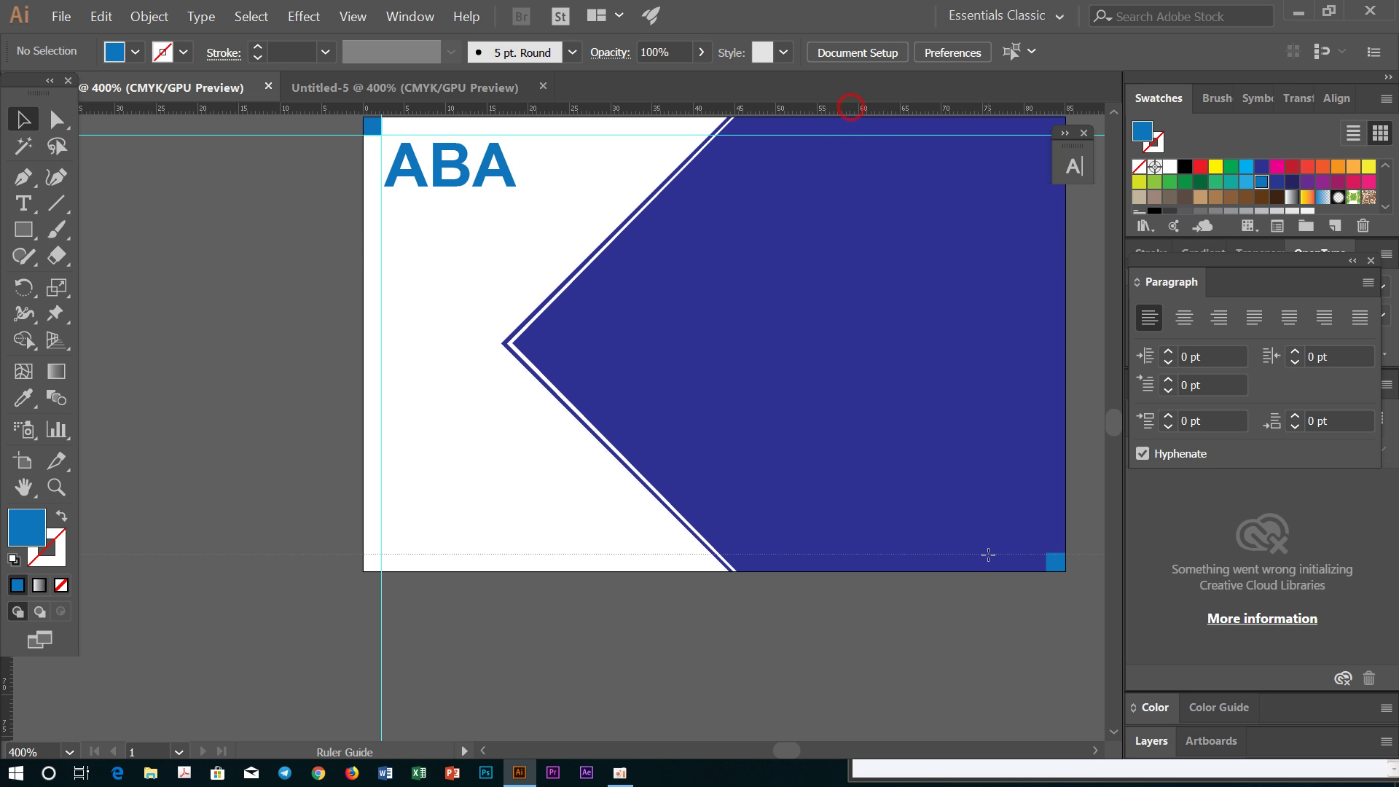
pyautogui.scroll(1, 1108, 562)
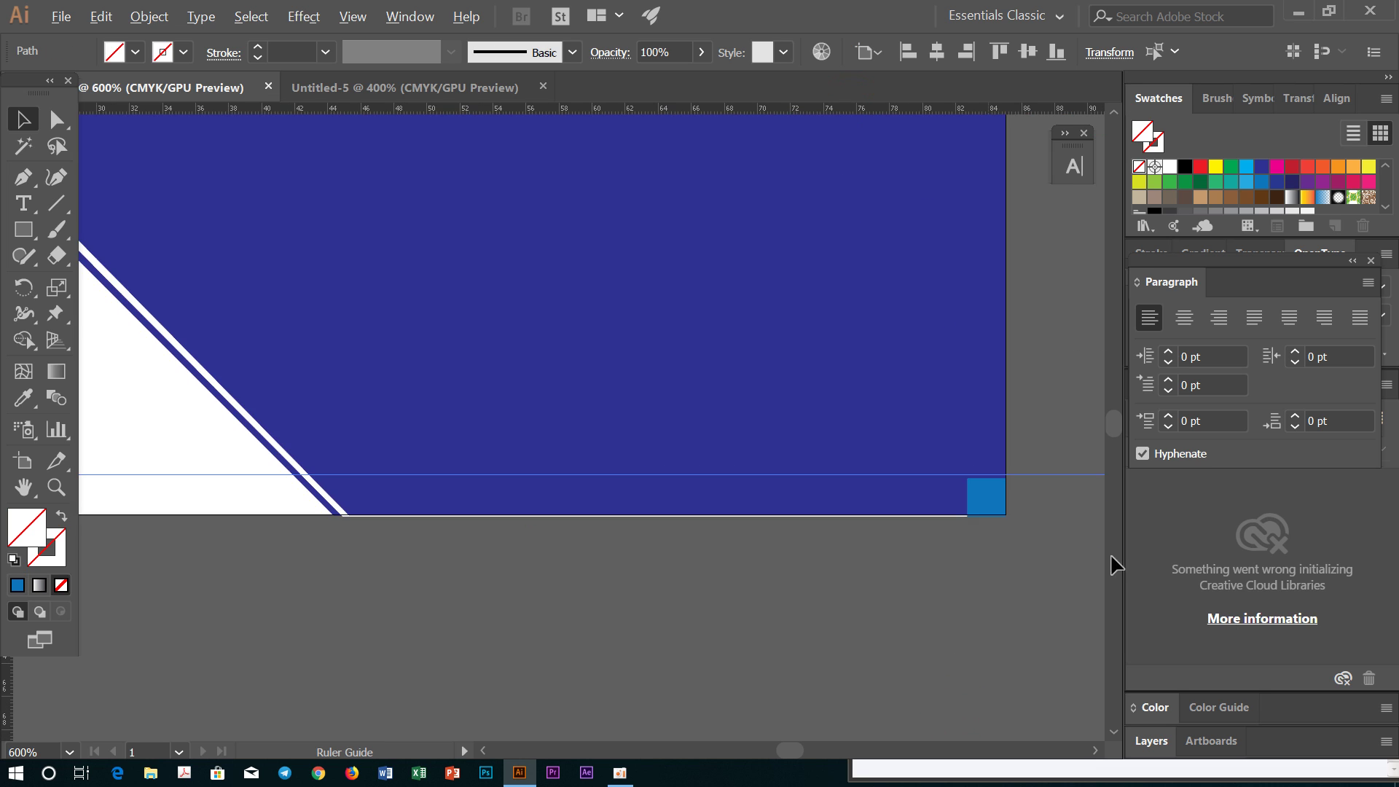
pyautogui.scroll(1, 1019, 480)
pyautogui.scroll(1, 785, 317)
pyautogui.scroll(1, 787, 316)
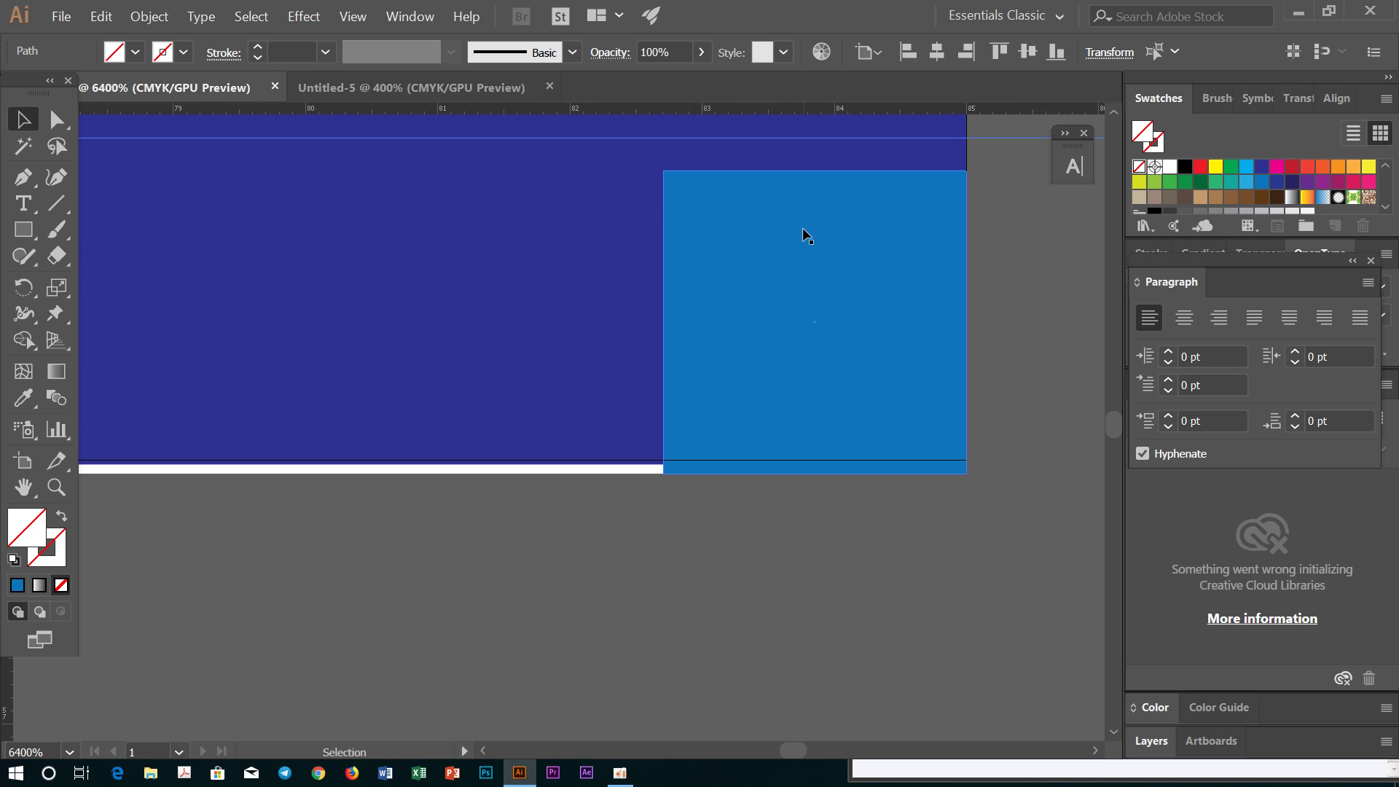
pyautogui.scroll(-3, 804, 235)
pyautogui.scroll(2, 838, 194)
pyautogui.scroll(2, 728, 202)
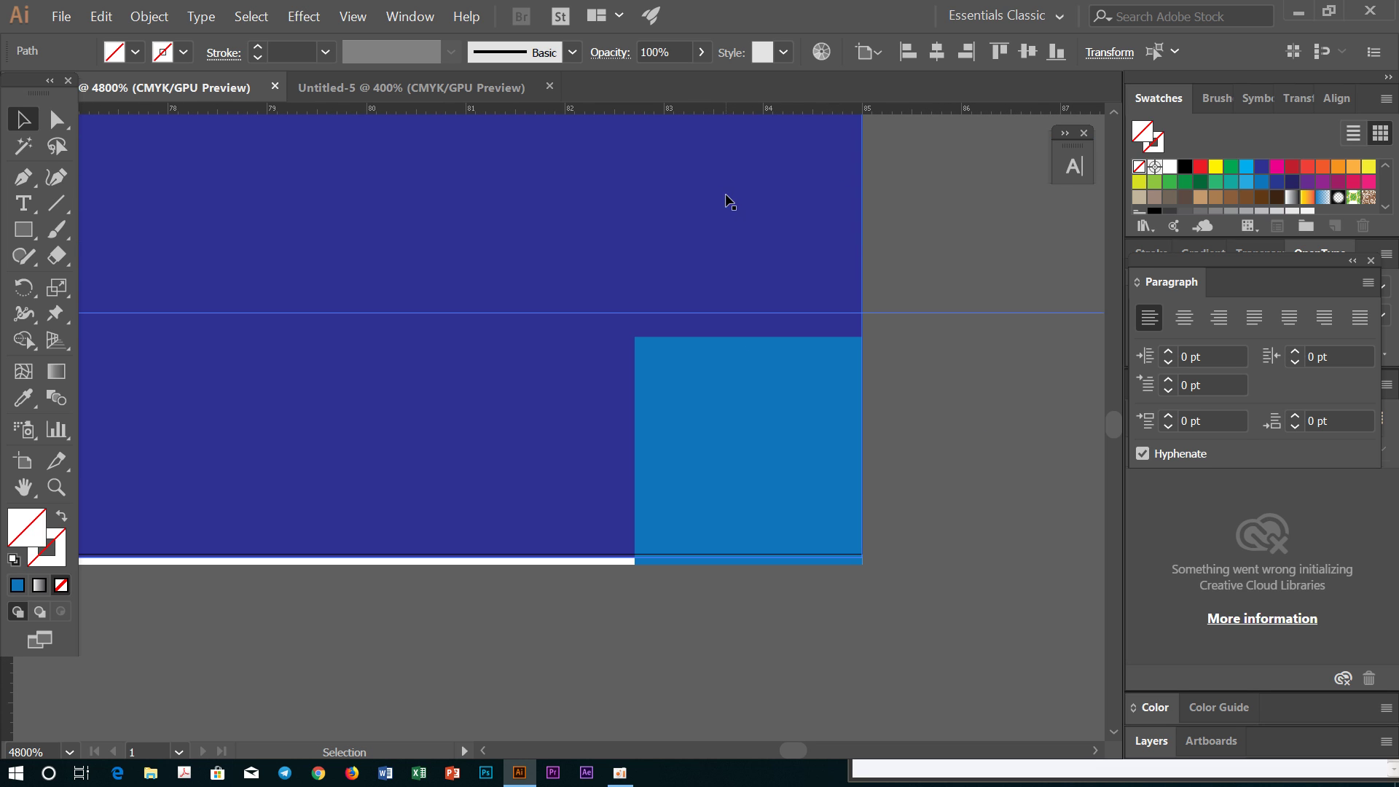
pyautogui.click(889, 299)
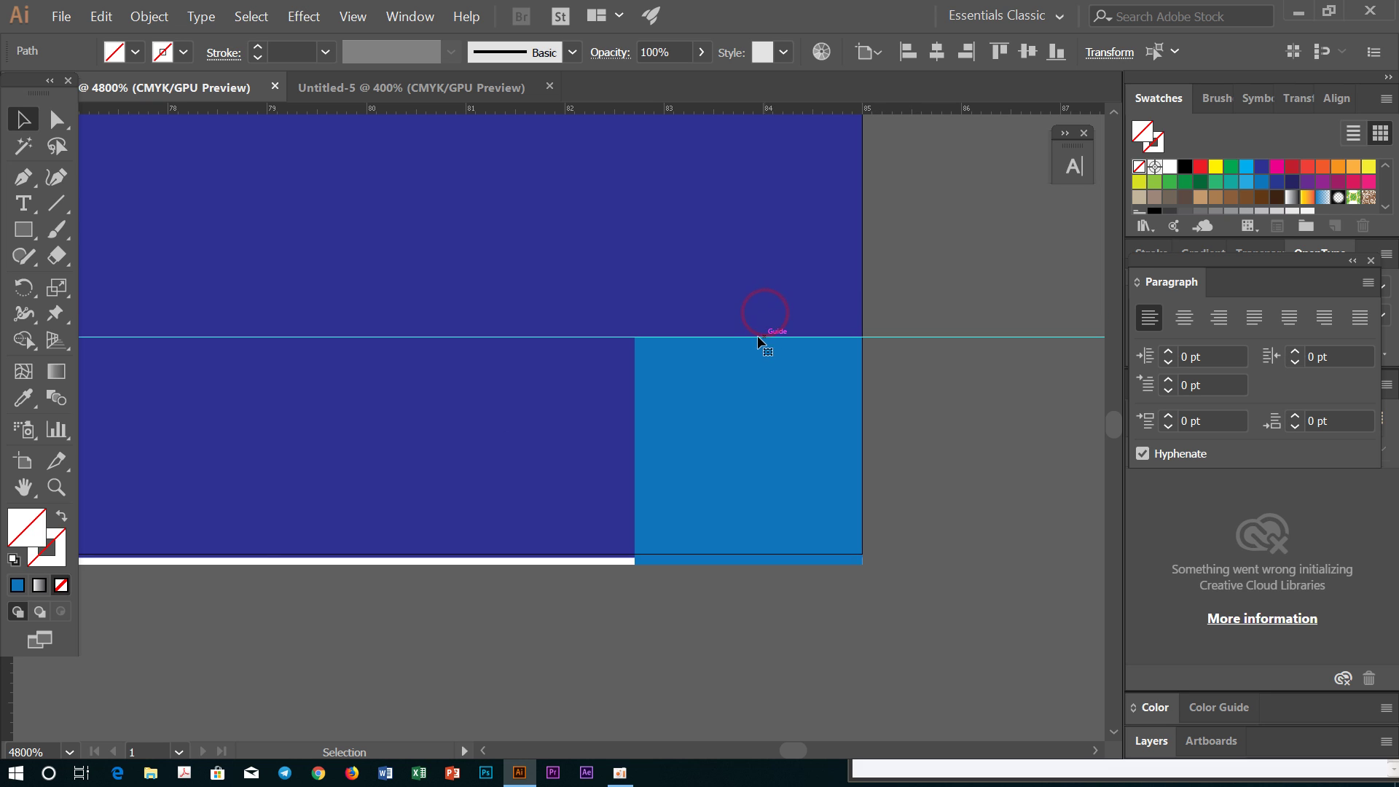
pyautogui.moveTo(765, 314); pyautogui.dragTo(761, 336)
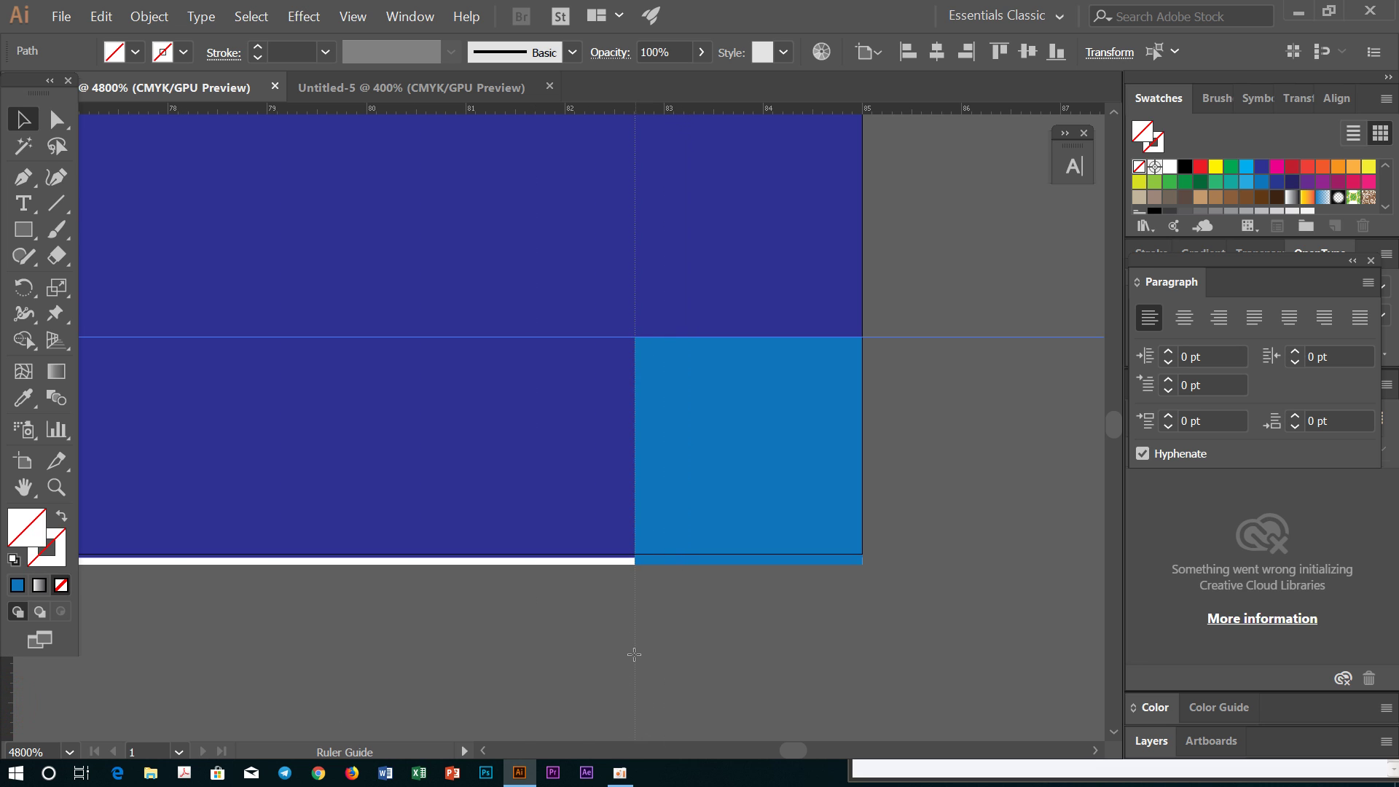
# Delete the bottom-right helper square.
pyautogui.click(712, 450)
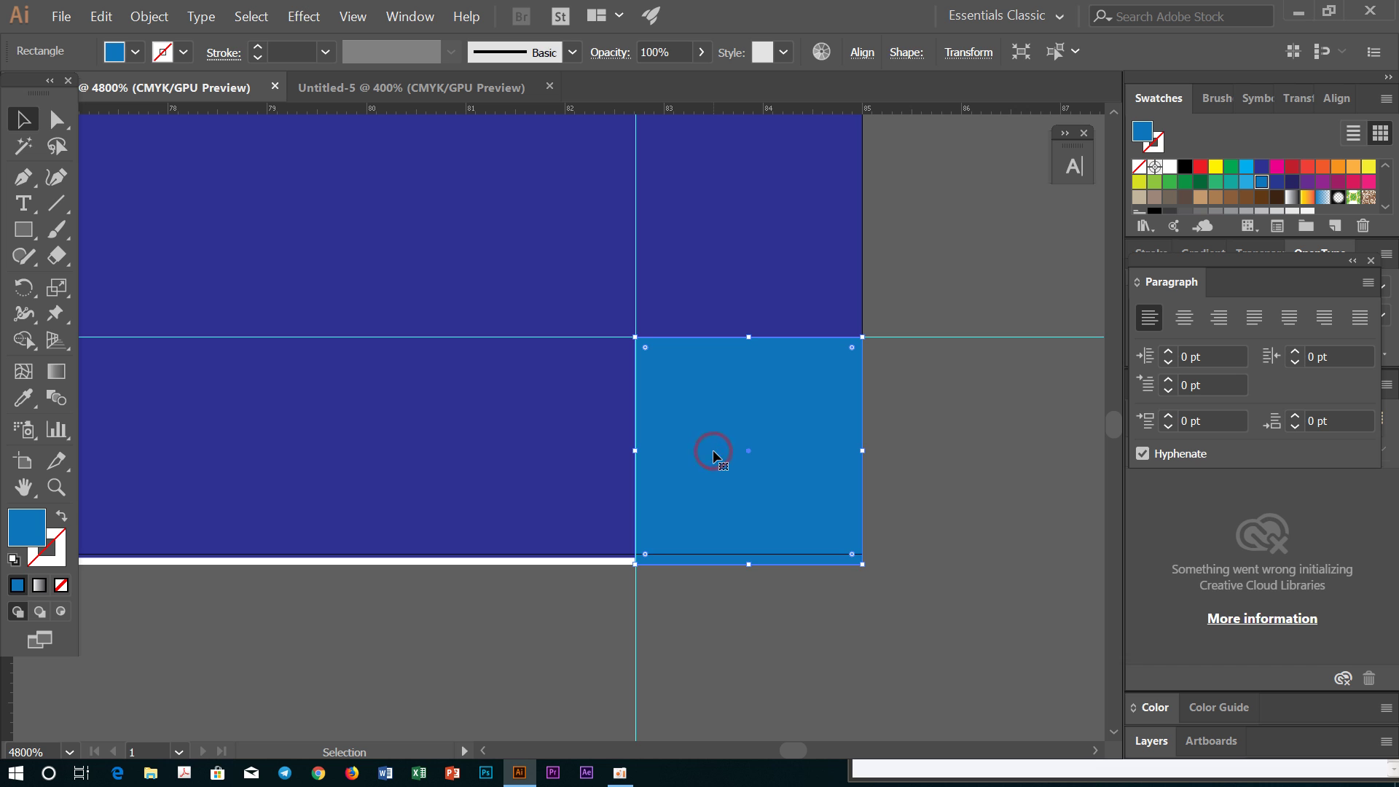
pyautogui.press('Delete')
pyautogui.scroll(-4, 569, 459)
pyautogui.scroll(-2, 379, 416)
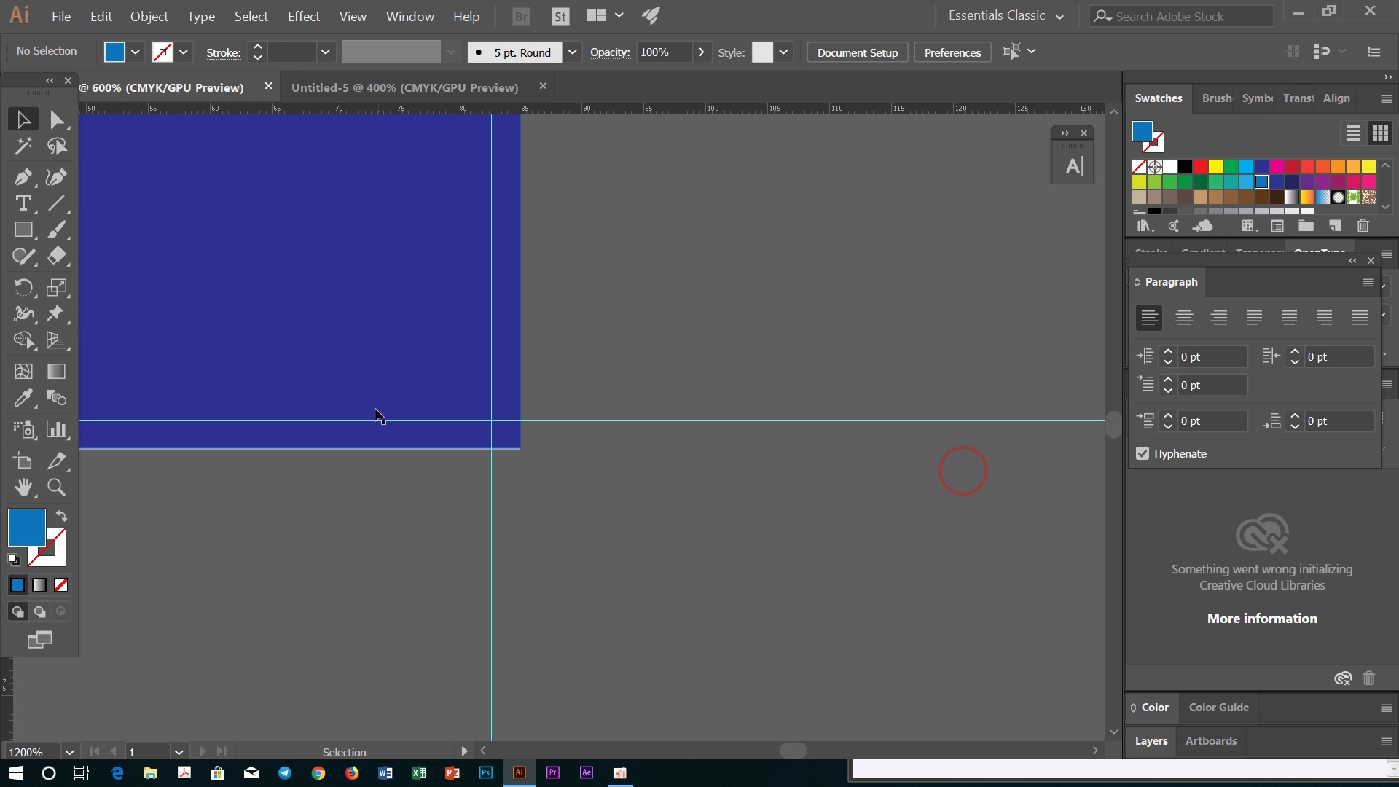
pyautogui.scroll(-2, 375, 404)
pyautogui.scroll(3, 278, 381)
pyautogui.scroll(-2, 266, 393)
pyautogui.scroll(1, 218, 350)
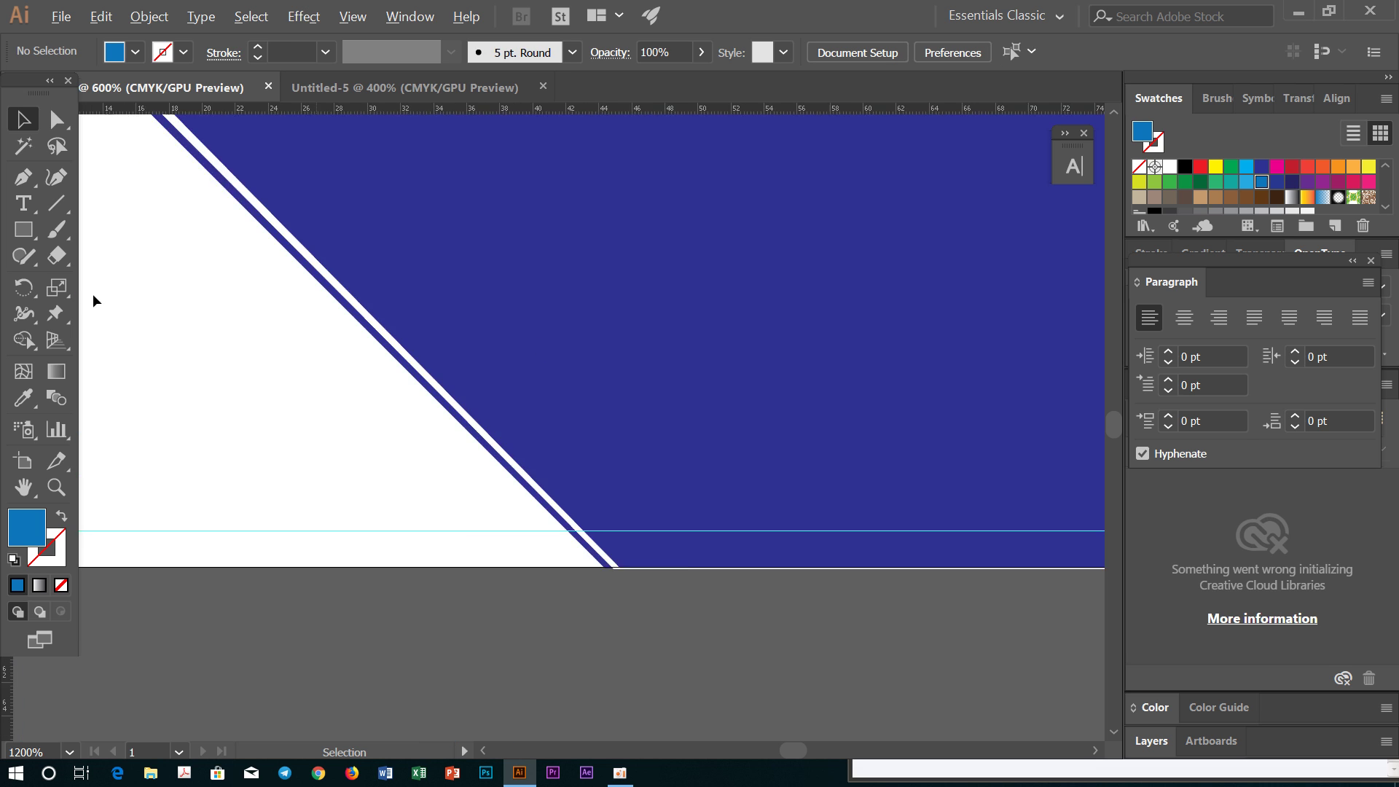
pyautogui.scroll(-2, 191, 225)
pyautogui.scroll(-3, 134, 125)
pyautogui.scroll(2, 136, 127)
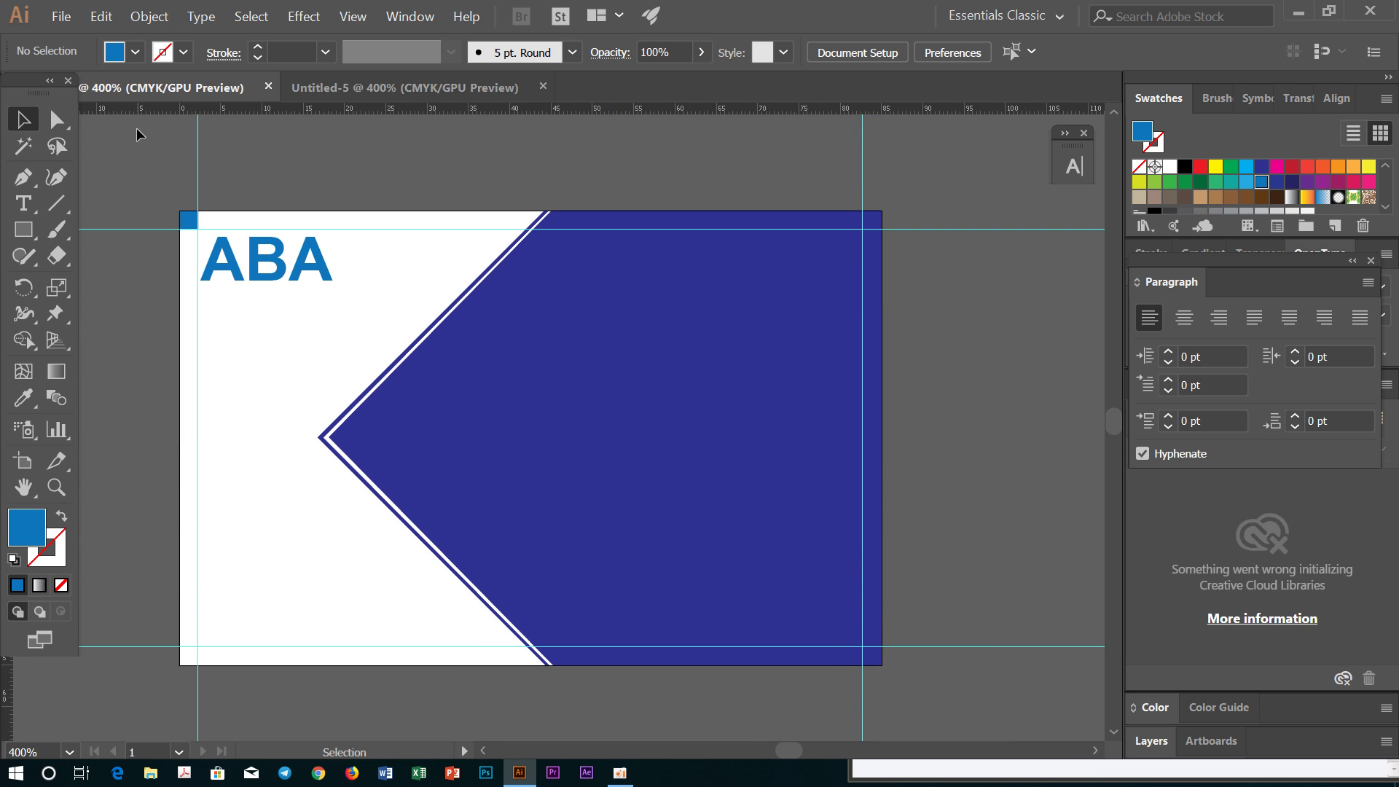
# Delete the remaining blue square at the card's top-left corner and deselect.
pyautogui.click(189, 225)
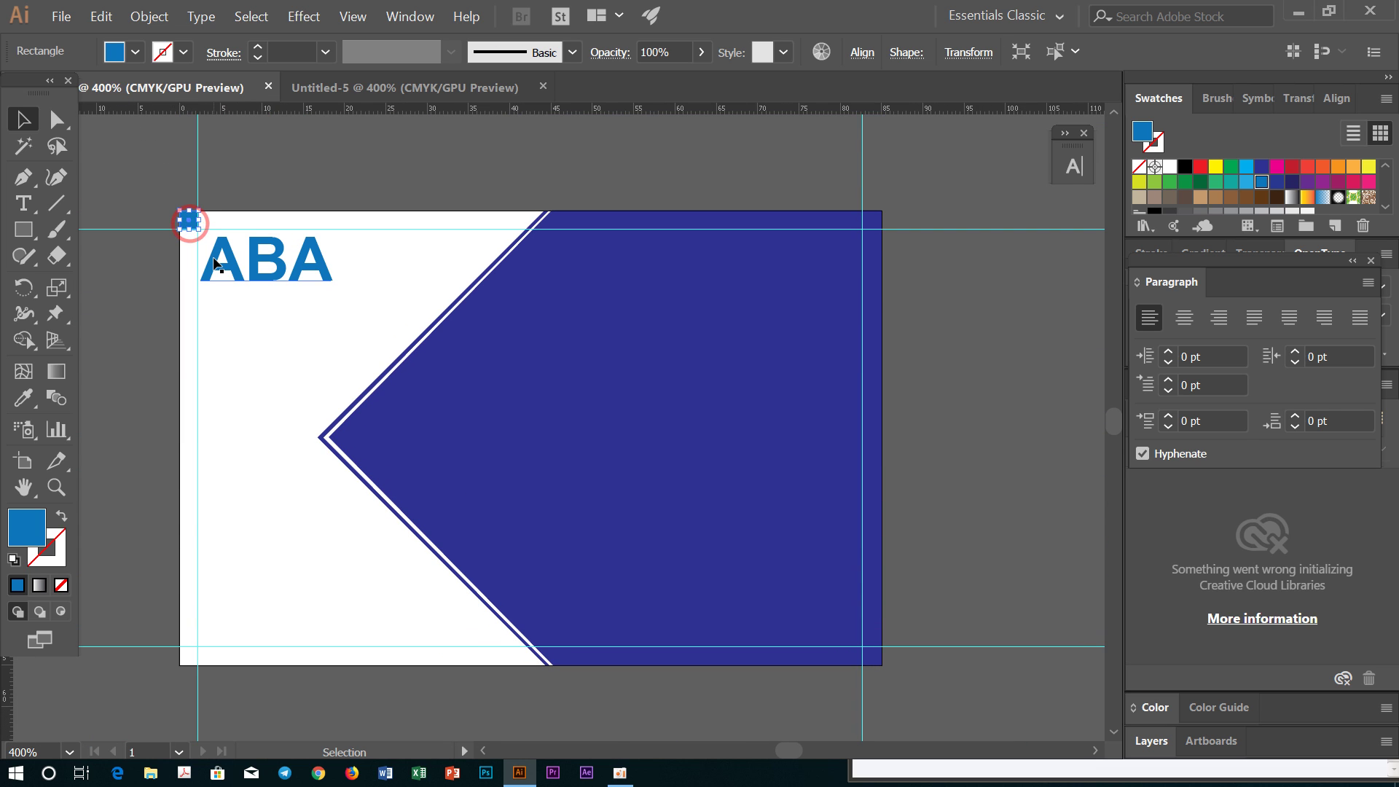
pyautogui.press('Delete')
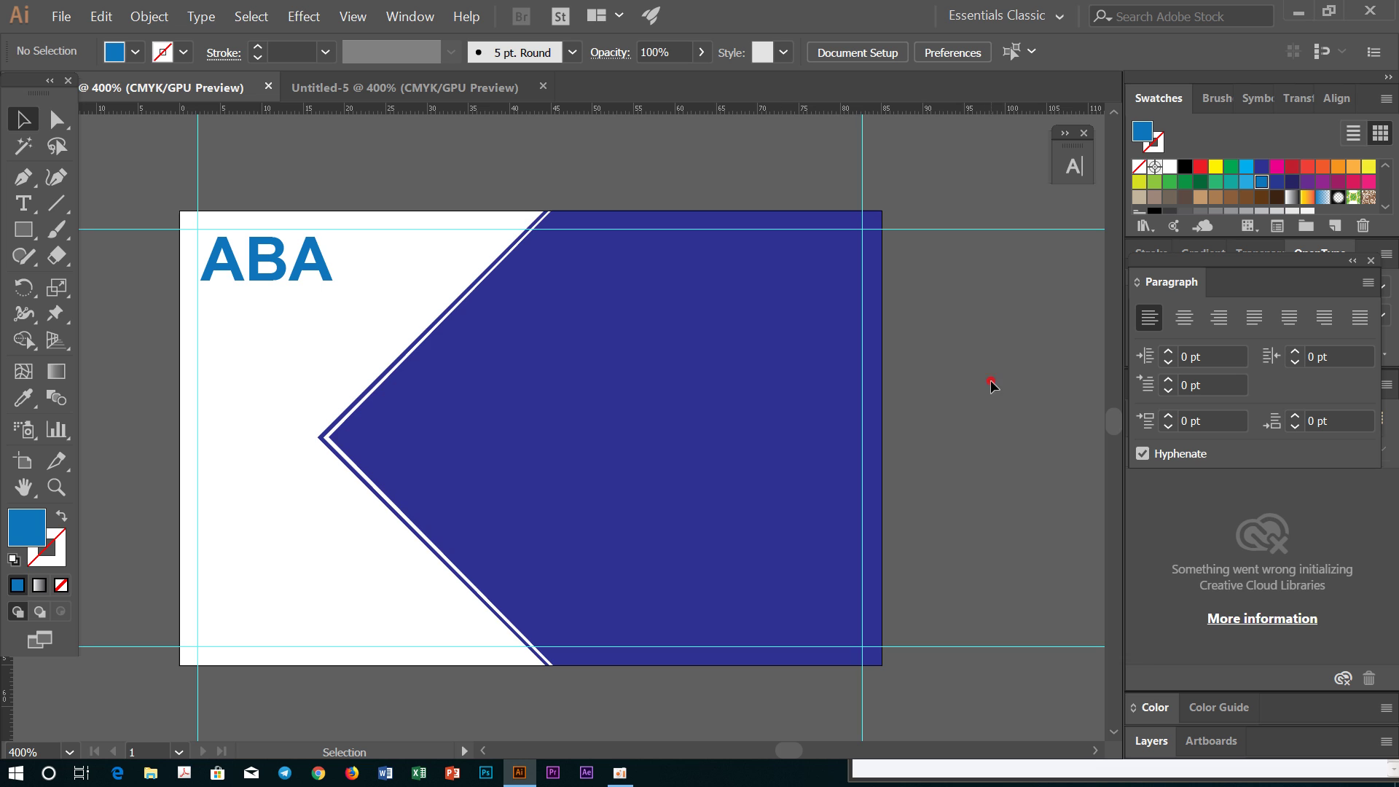
pyautogui.click(990, 381)
pyautogui.scroll(-1, 552, 379)
pyautogui.scroll(2, 978, 384)
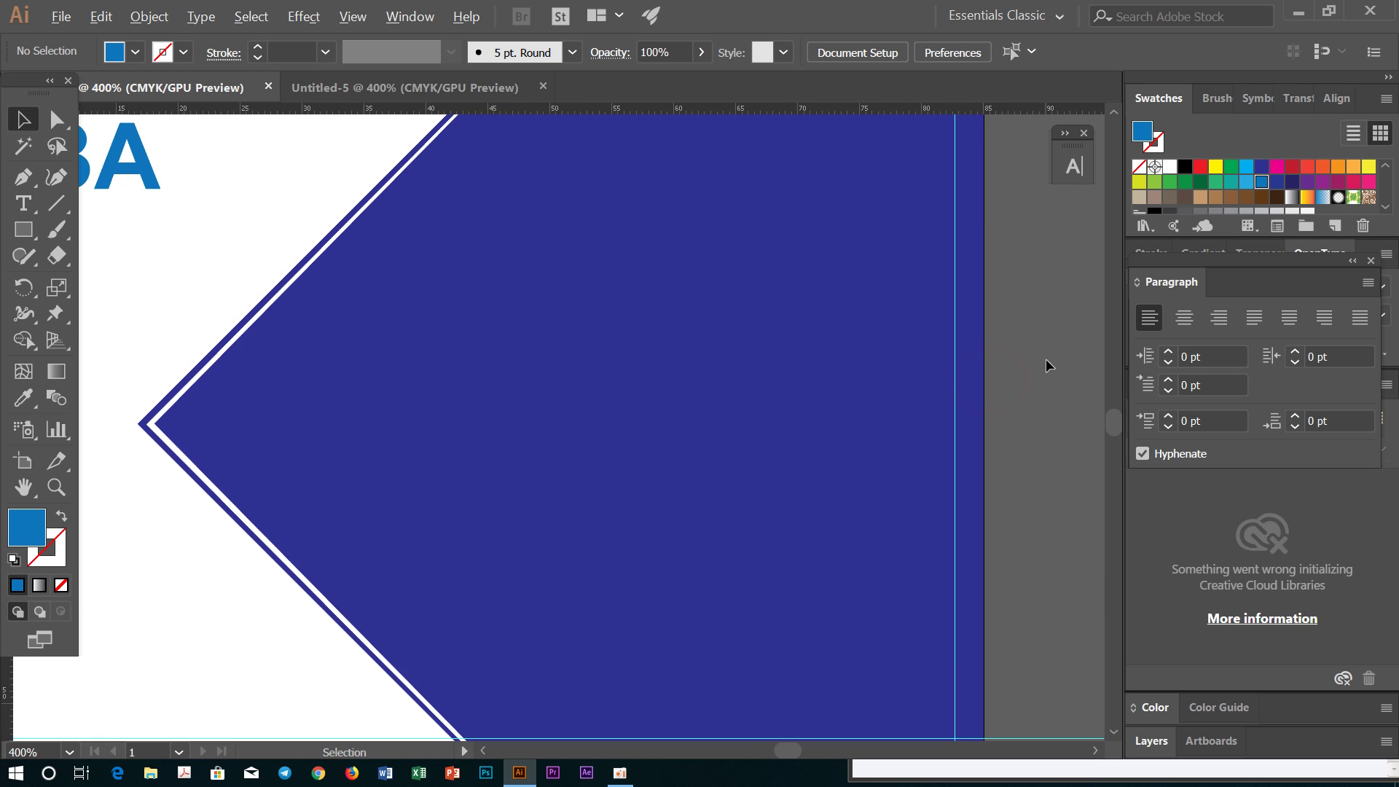
pyautogui.scroll(-1, 1049, 362)
pyautogui.scroll(-2, 1046, 369)
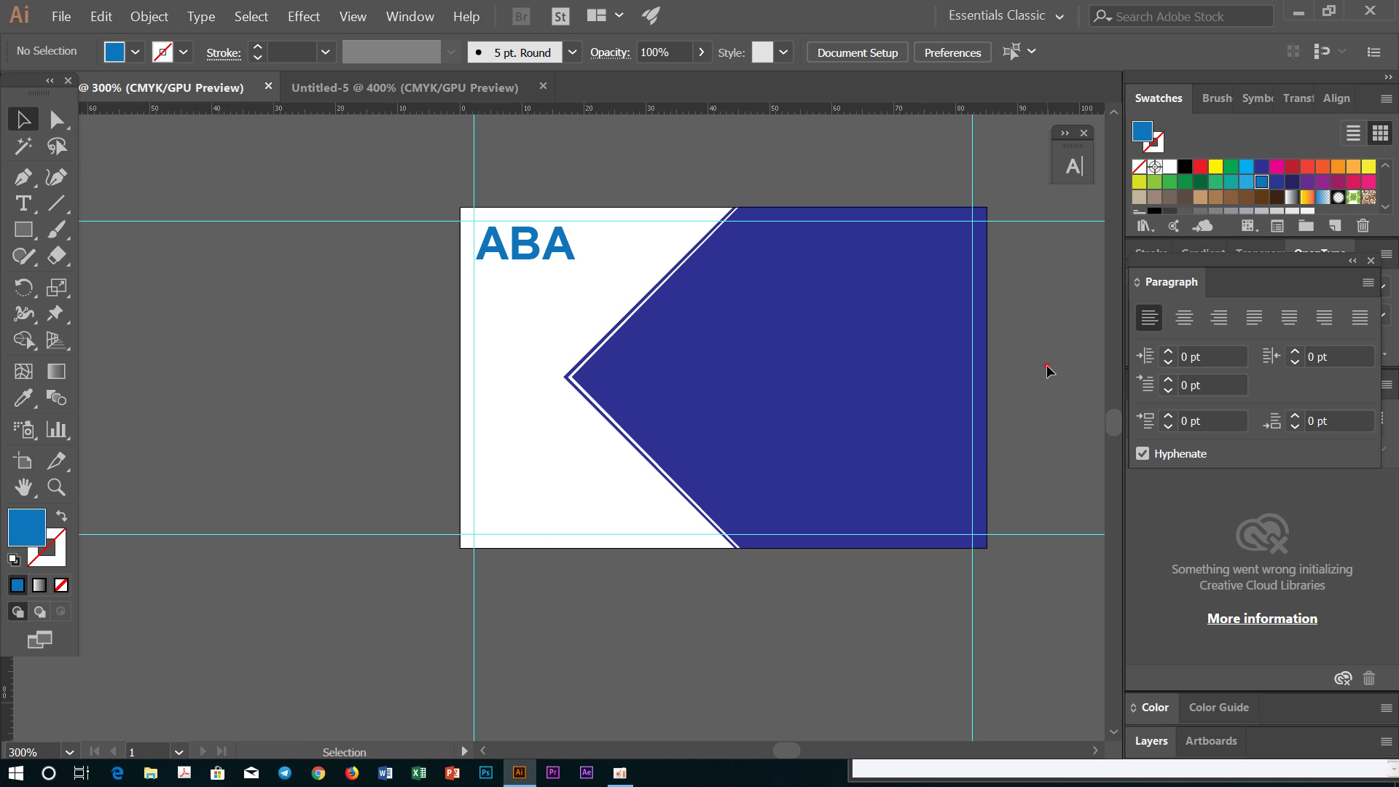
pyautogui.click(494, 325)
pyautogui.scroll(1, 643, 207)
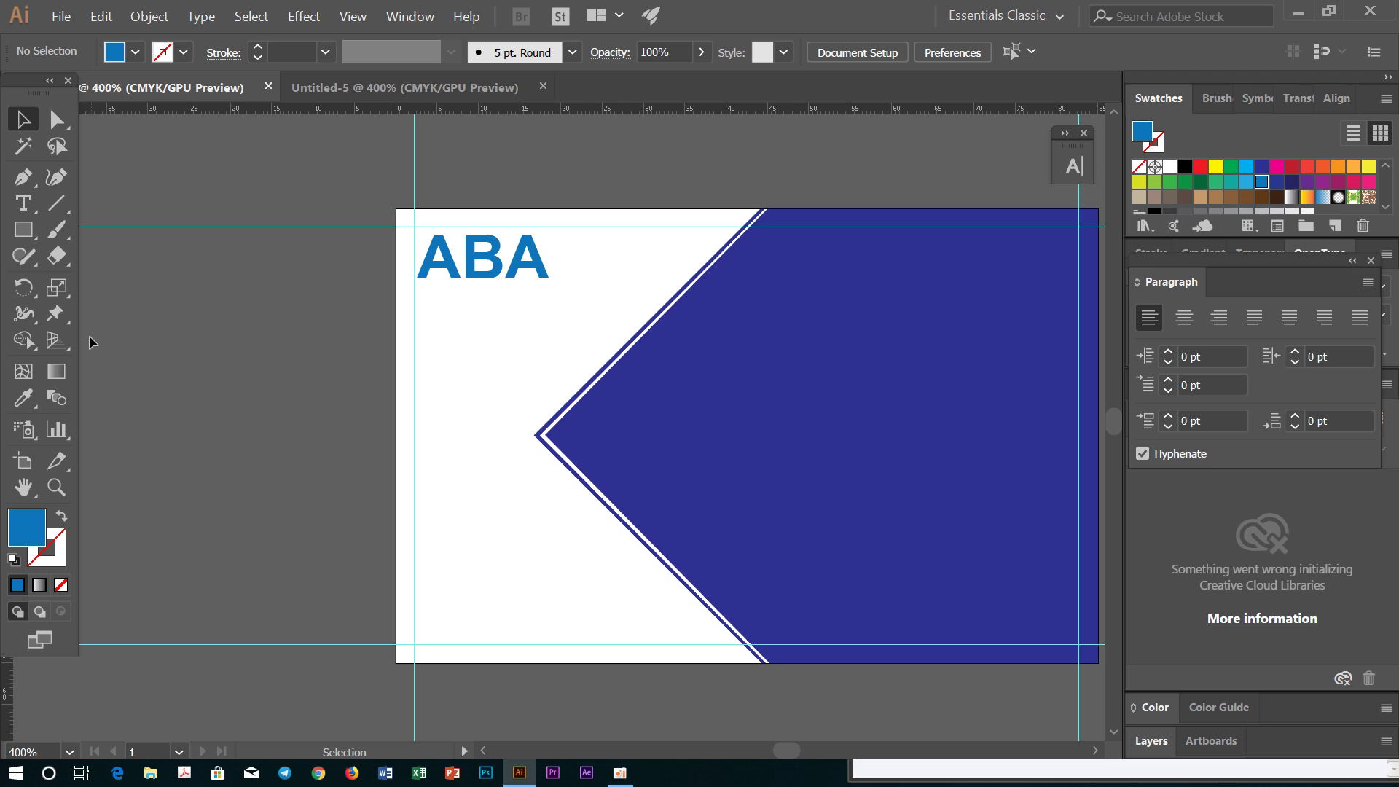
# Draw a horizontal line beneath the ABA title with the Line Segment Tool.
pyautogui.click(28, 242)
pyautogui.click(51, 204)
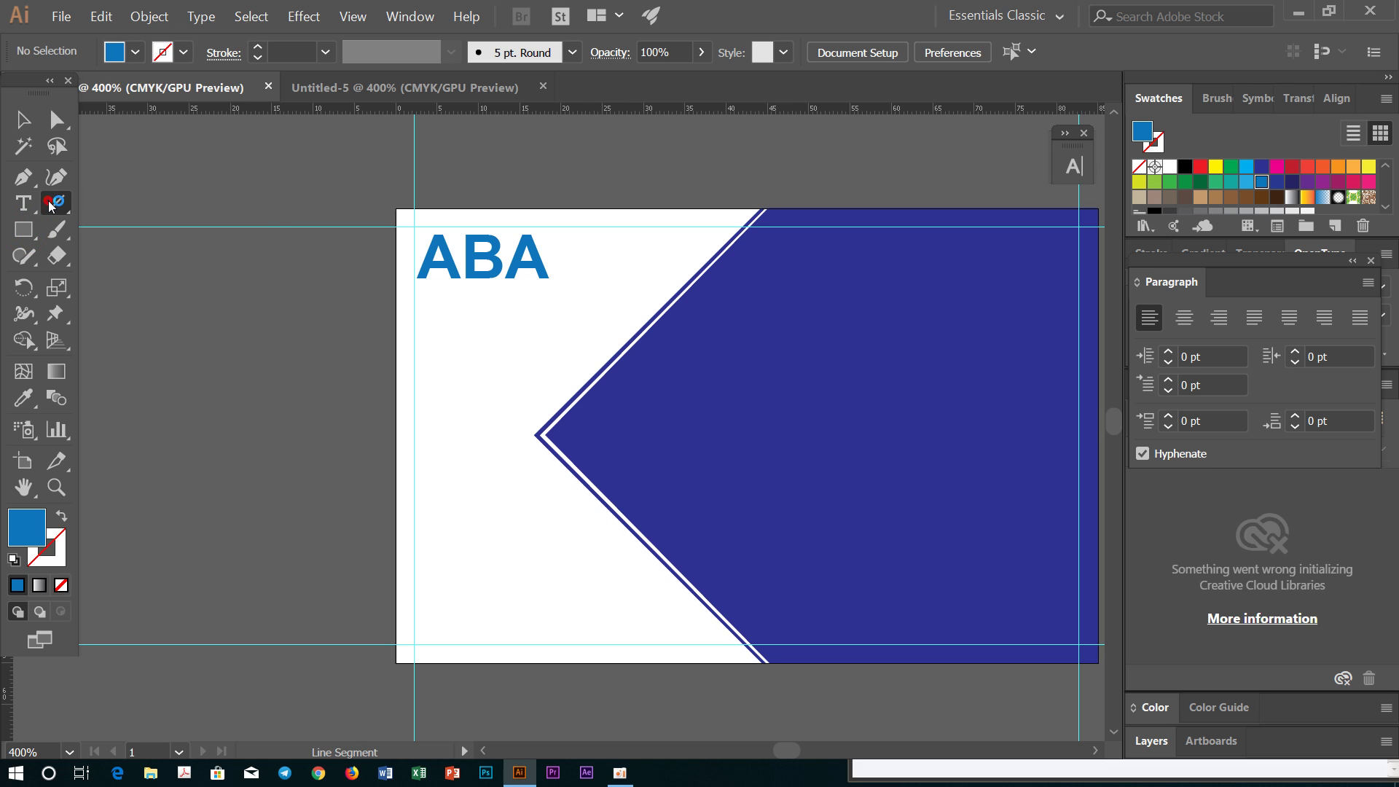
pyautogui.click(142, 203)
pyautogui.moveTo(418, 293); pyautogui.dragTo(554, 292)
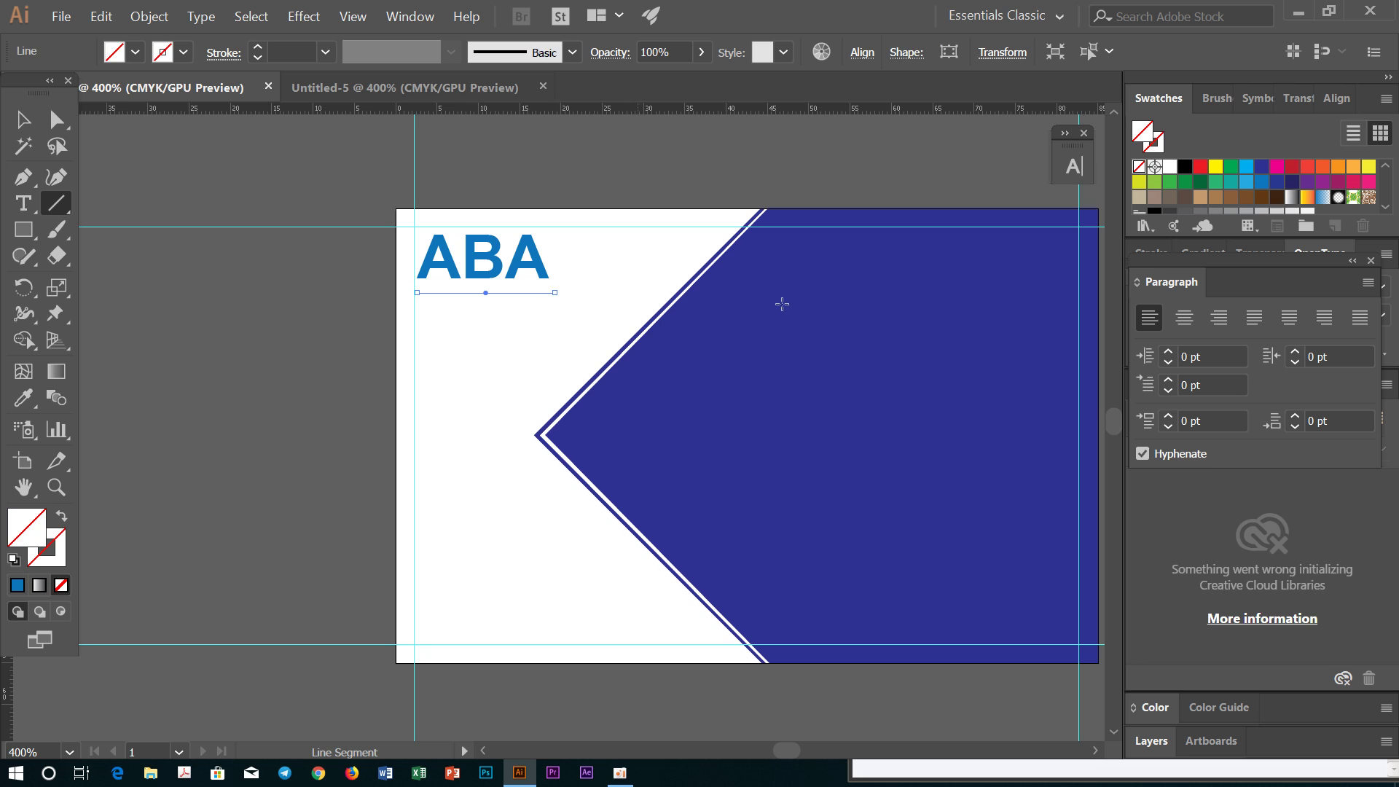
# Set the underline's stroke weight to 1 pt after trying 4 pt and 0.25 pt.
pyautogui.click(325, 51)
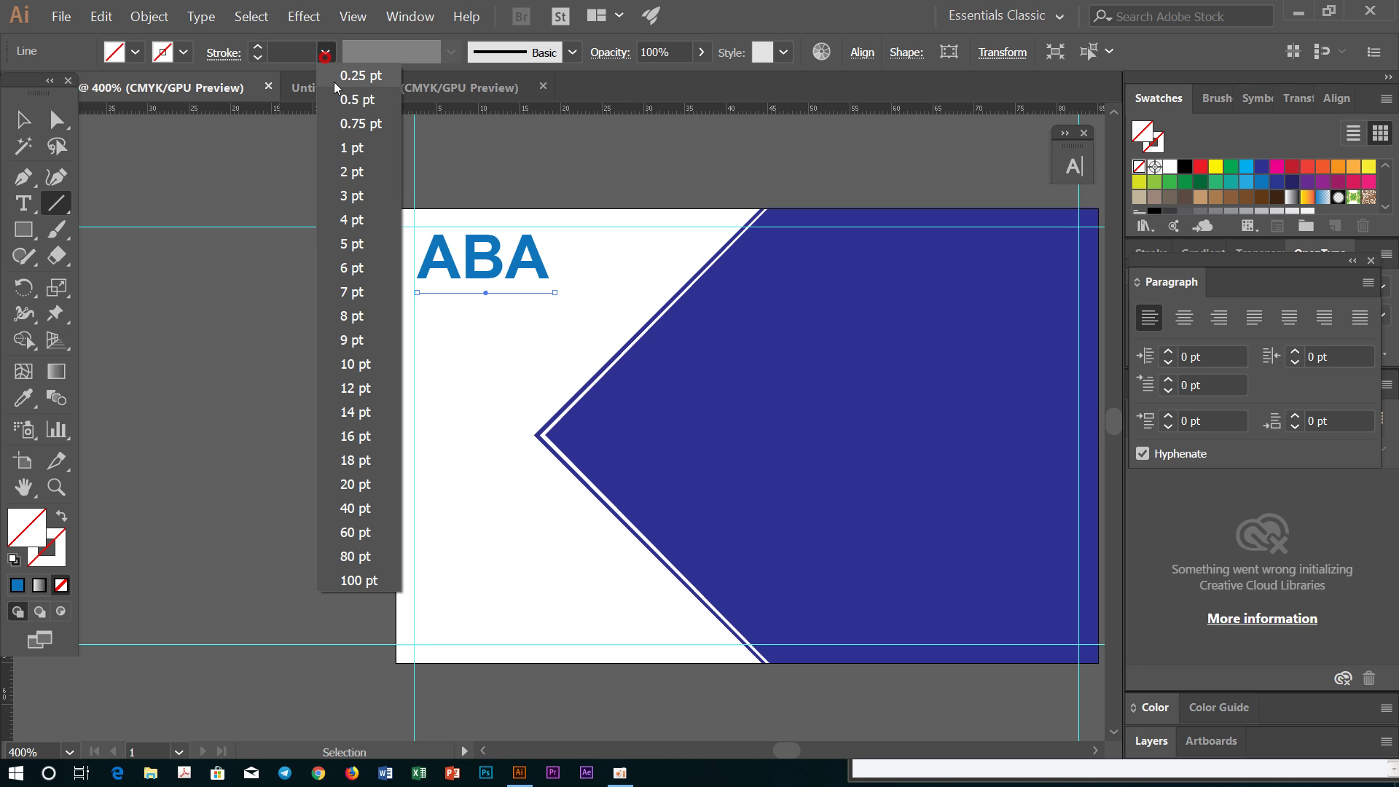
pyautogui.click(346, 226)
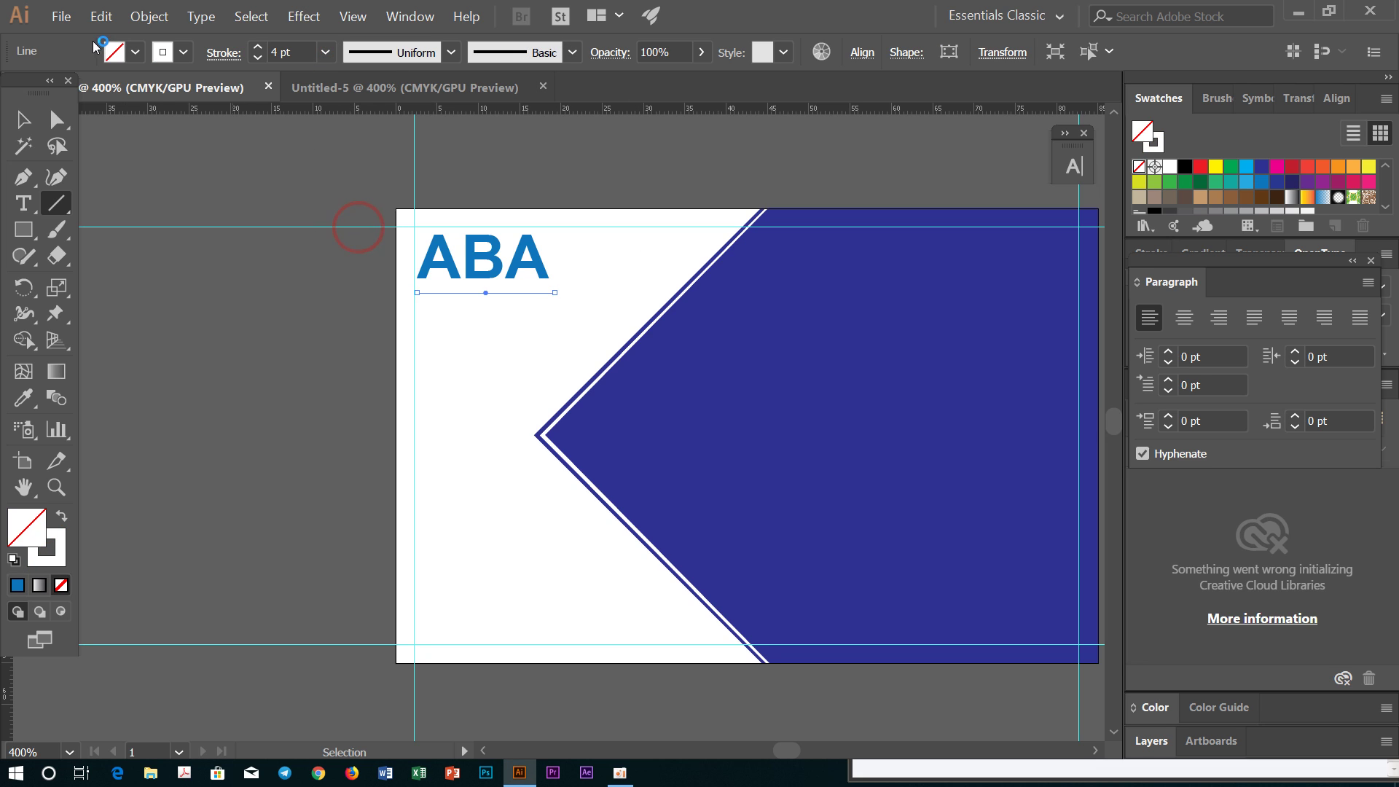
pyautogui.click(136, 52)
pyautogui.click(185, 53)
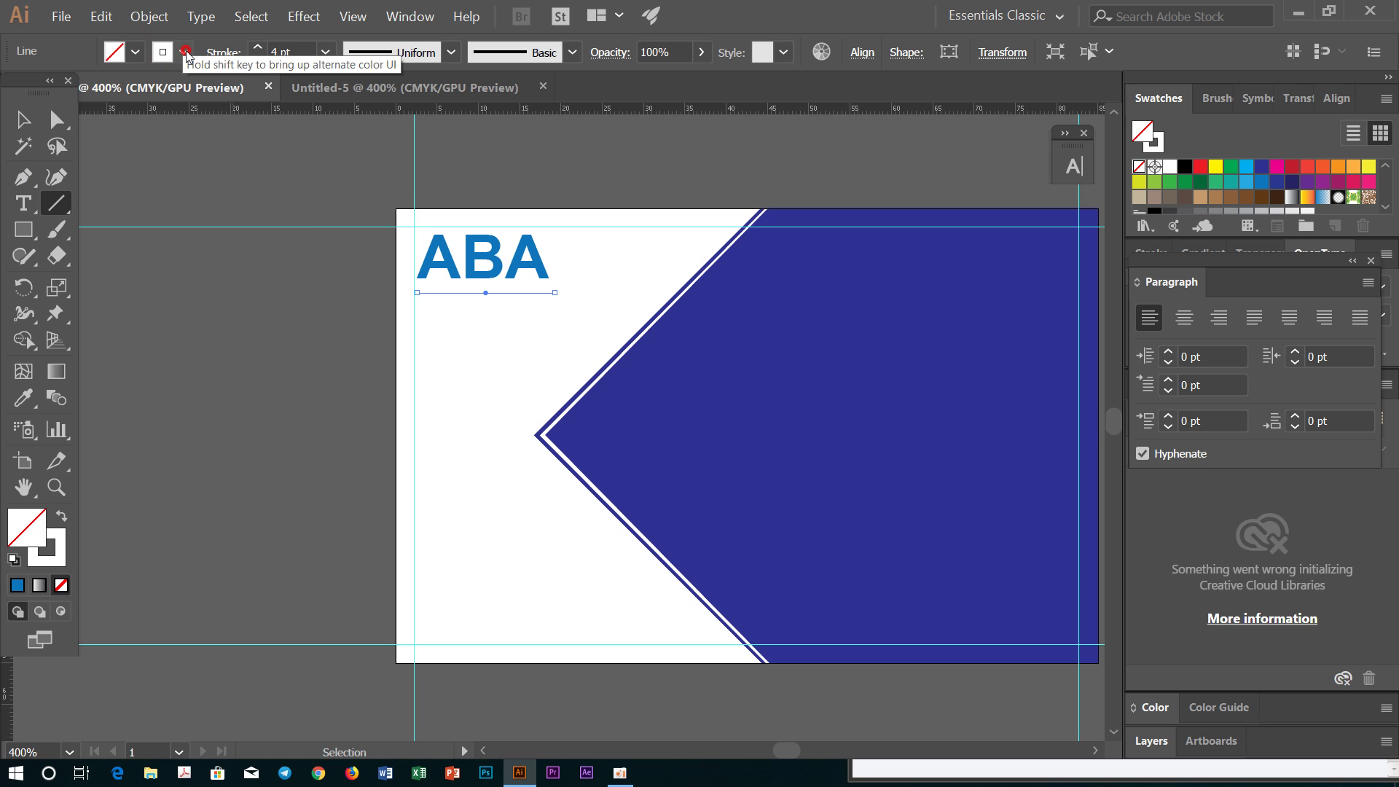
pyautogui.click(63, 87)
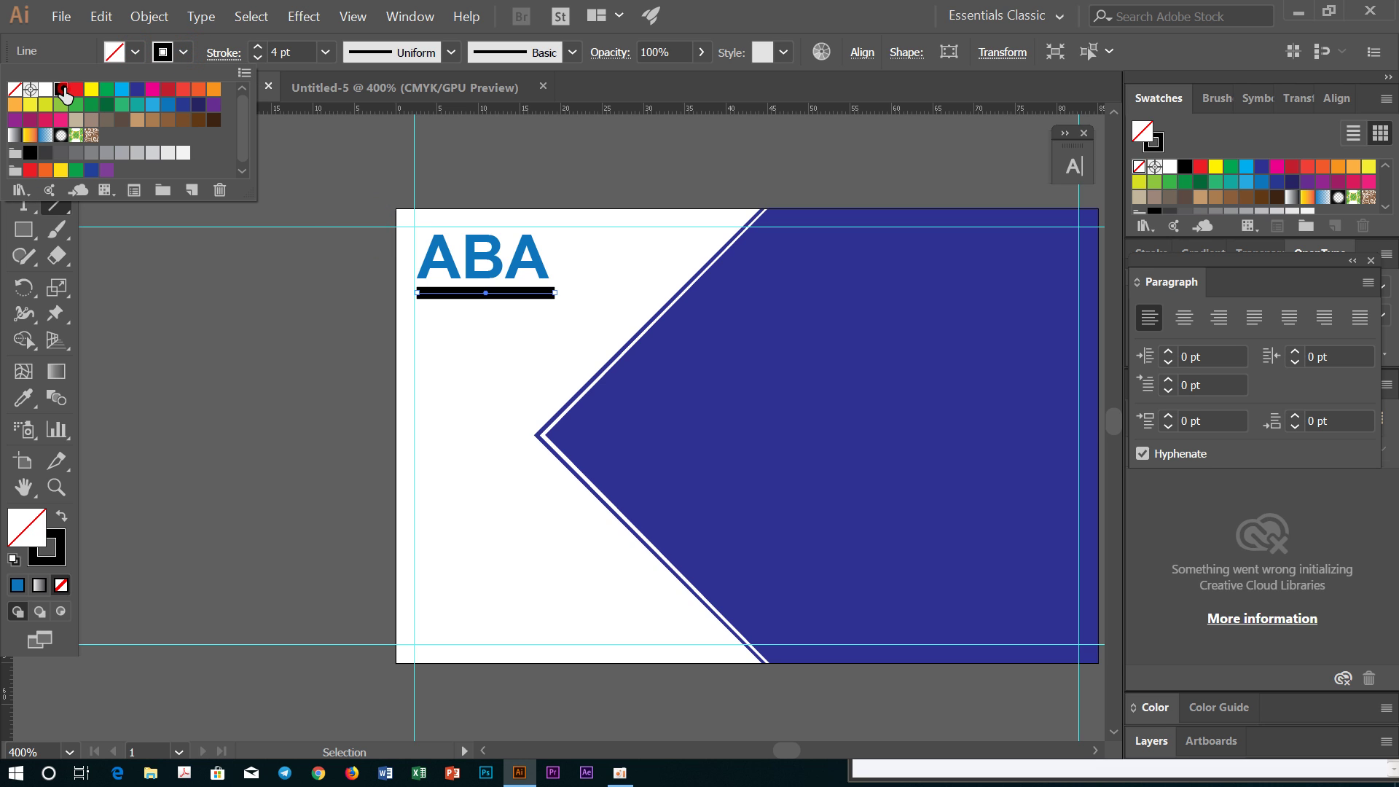
pyautogui.click(325, 53)
pyautogui.click(352, 67)
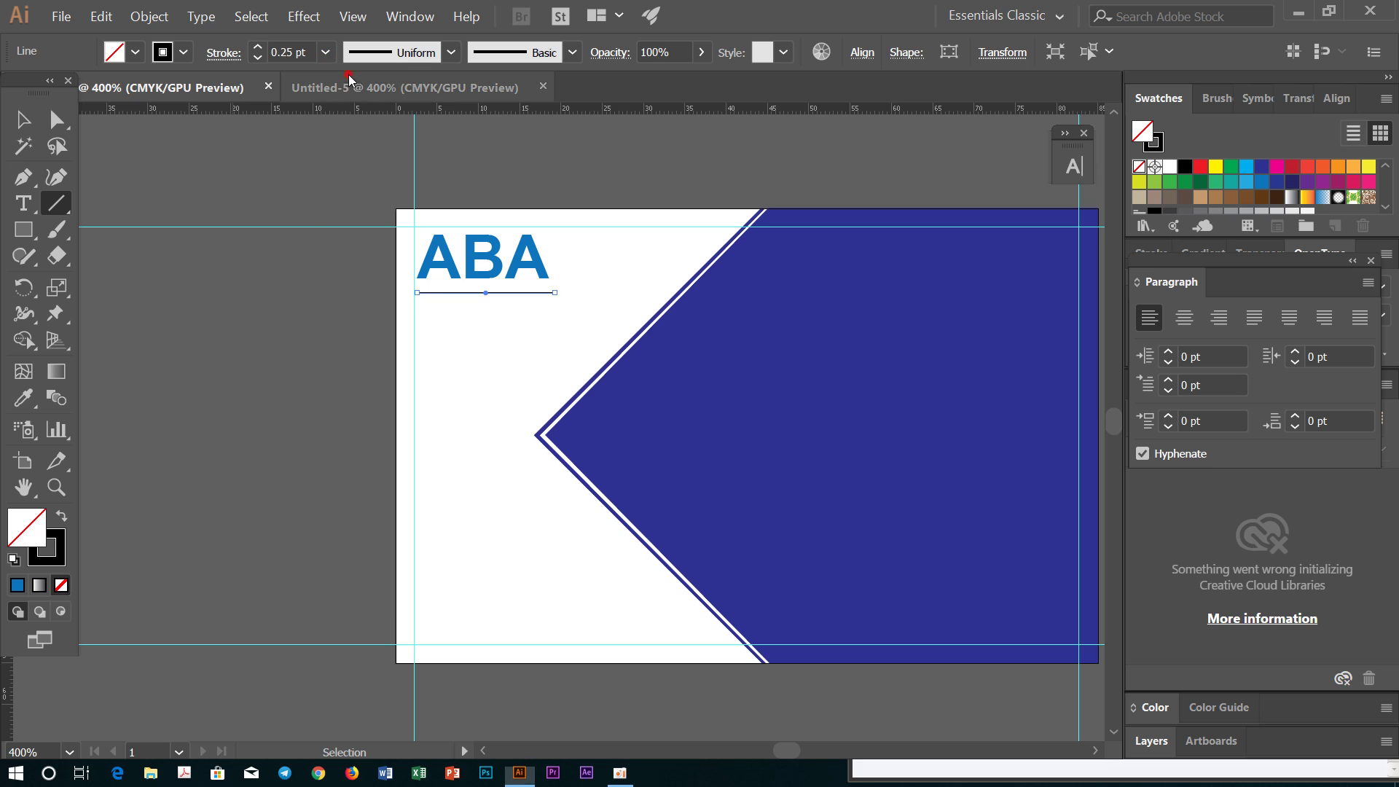
pyautogui.click(325, 53)
pyautogui.click(374, 146)
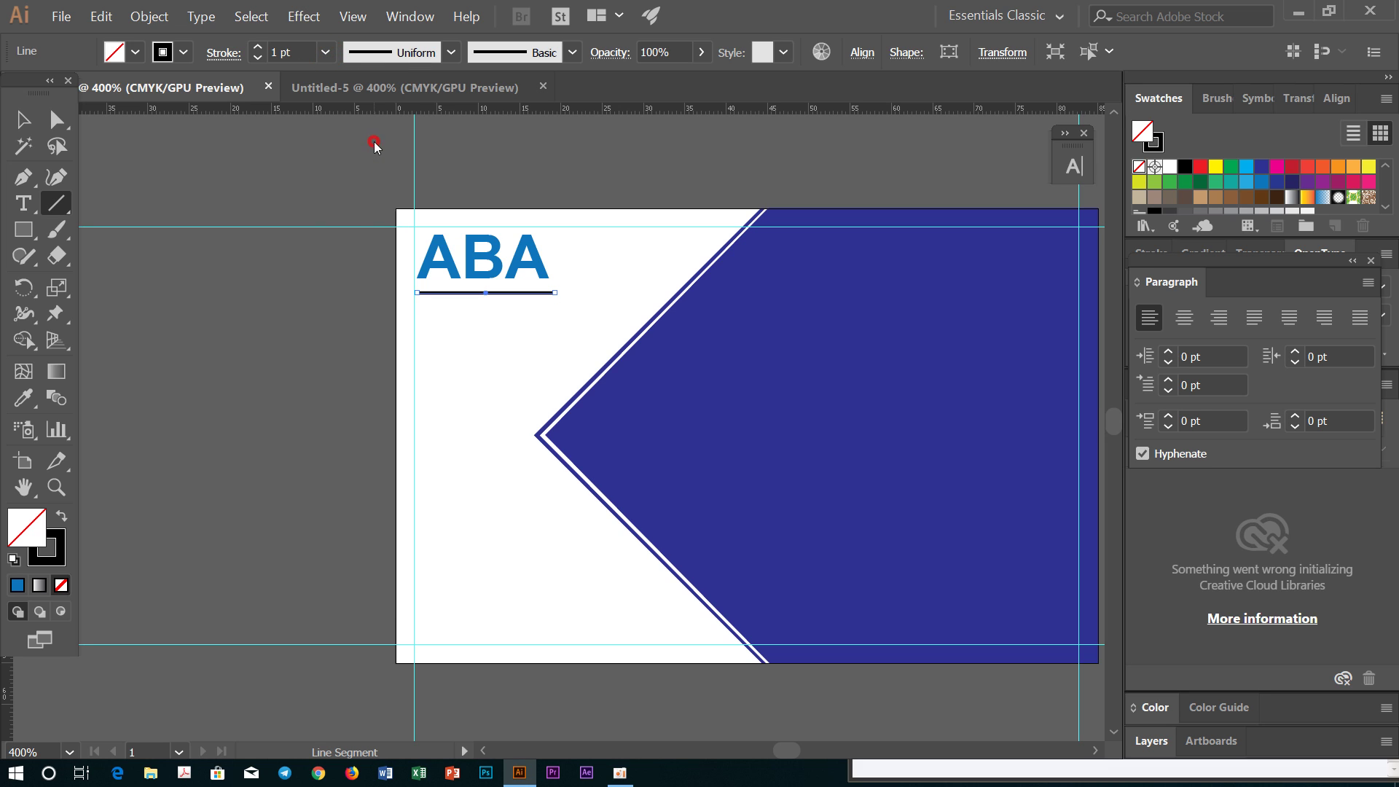
# Colour the underline a darker blue after trying dark blue and cyan swatches.
pyautogui.click(23, 119)
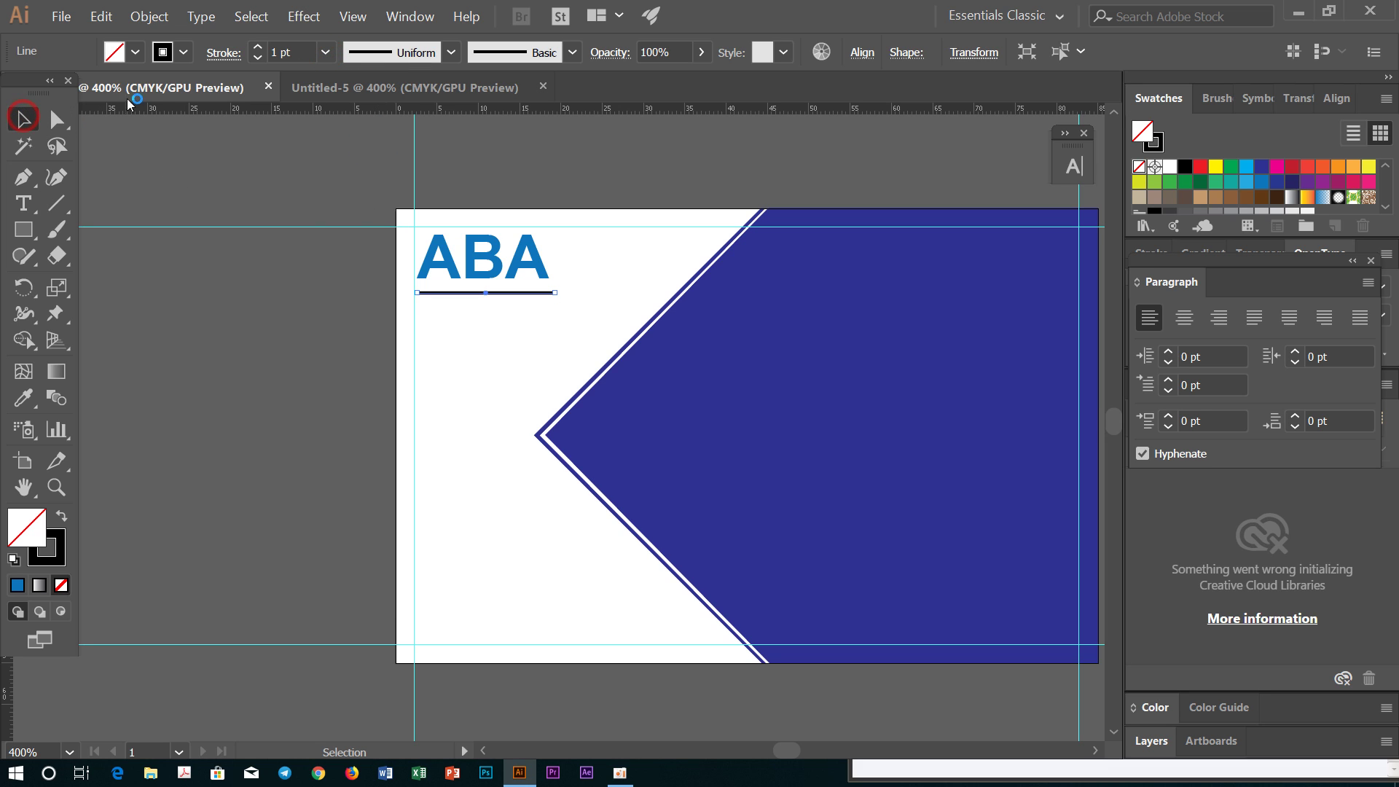
pyautogui.click(184, 53)
pyautogui.click(137, 90)
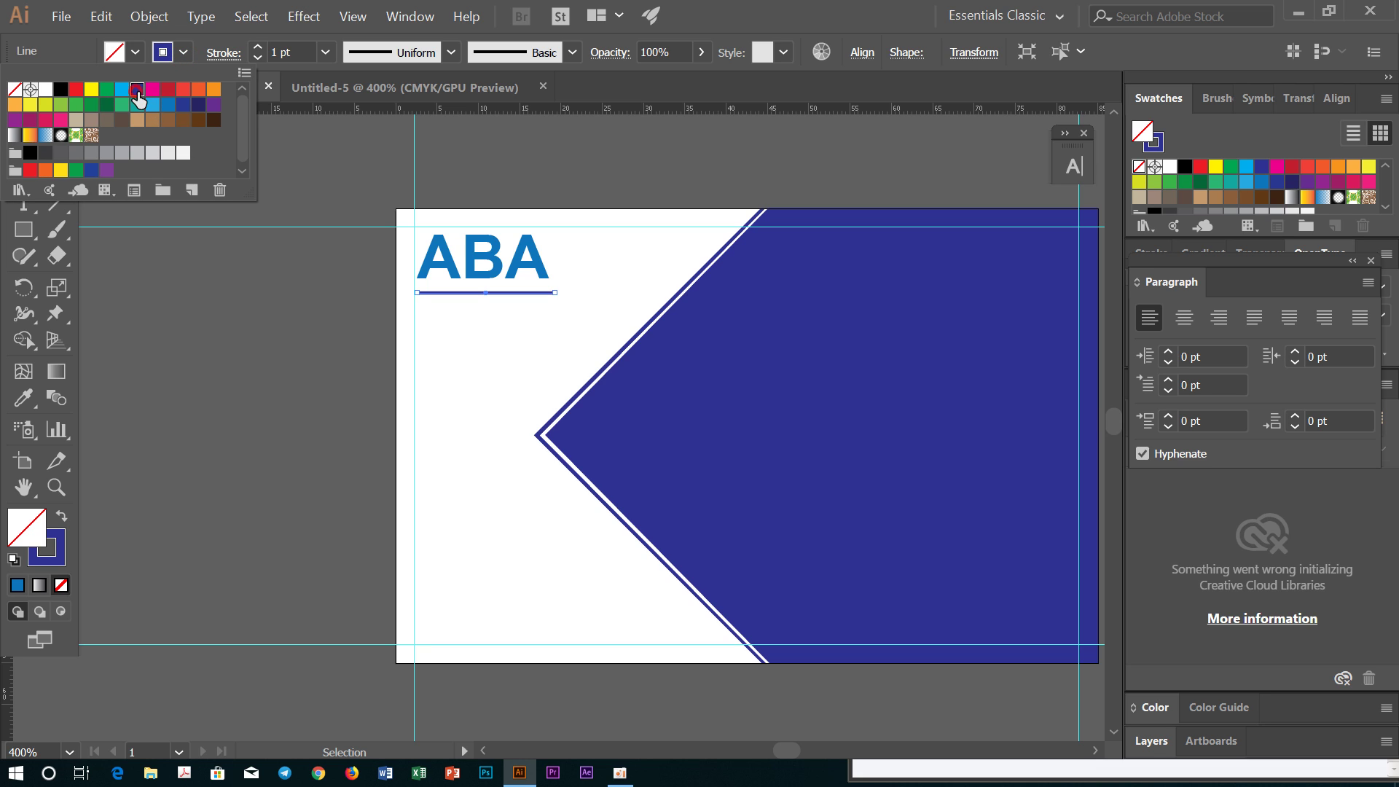
pyautogui.click(122, 90)
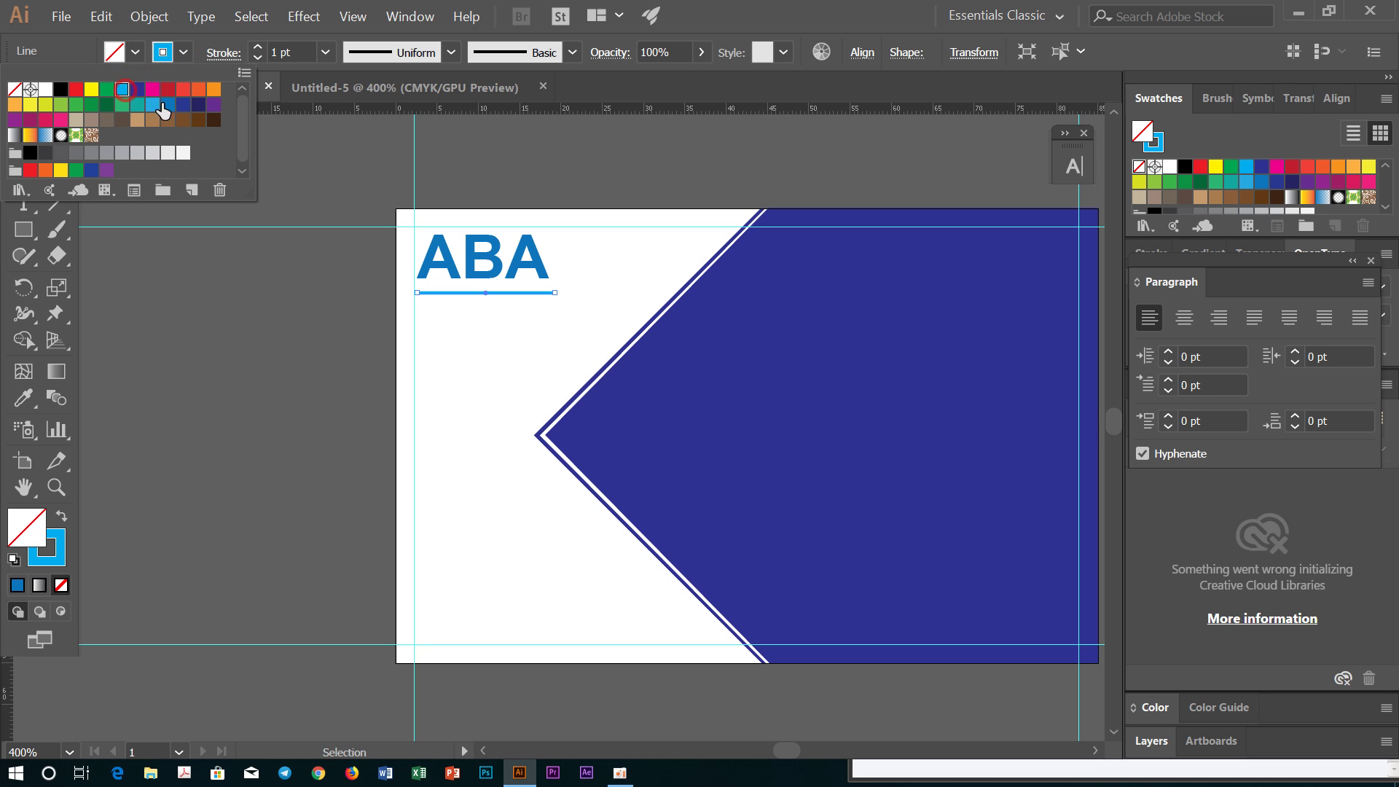
pyautogui.click(172, 111)
pyautogui.click(287, 319)
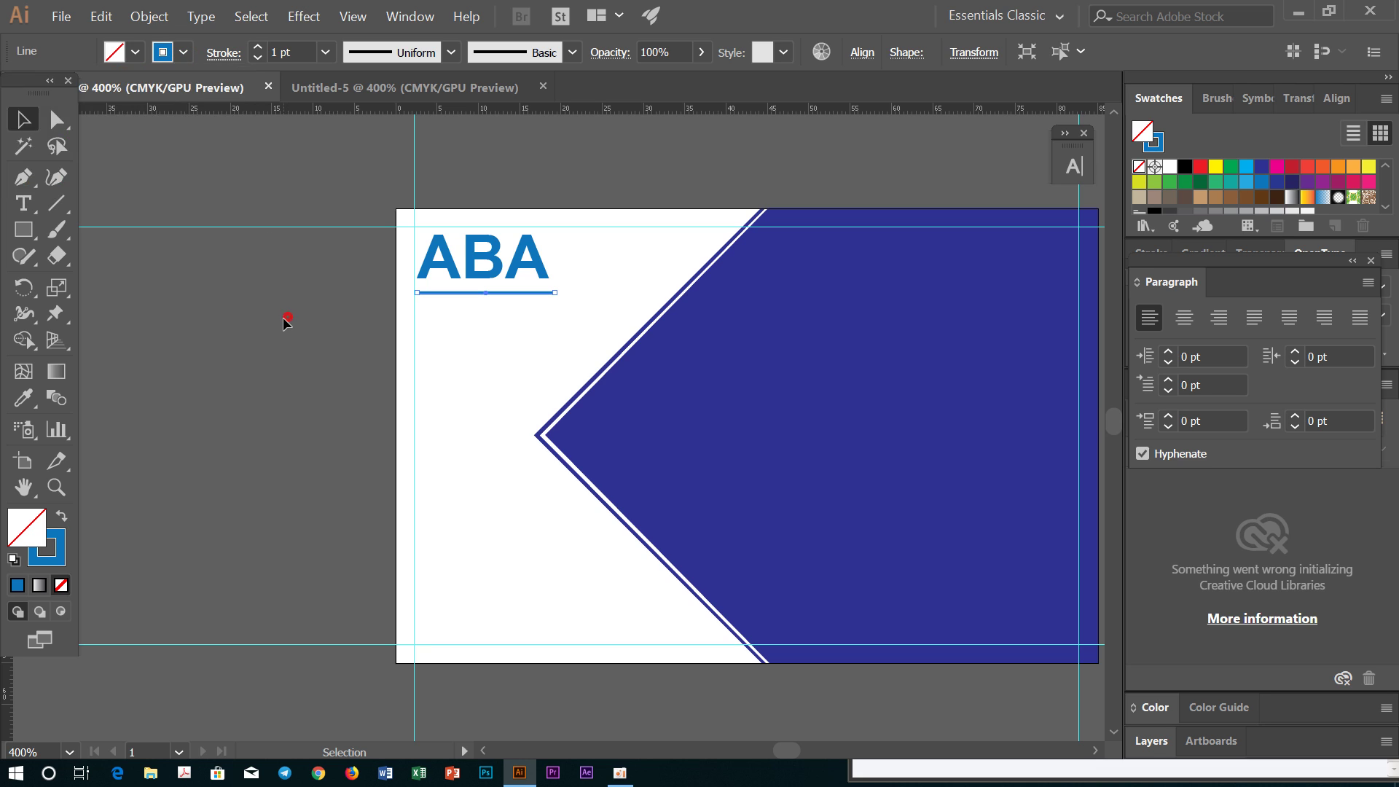
# Move the blue underline up so it sits just beneath the ABA letters.
pyautogui.click(245, 298)
pyautogui.scroll(2, 442, 300)
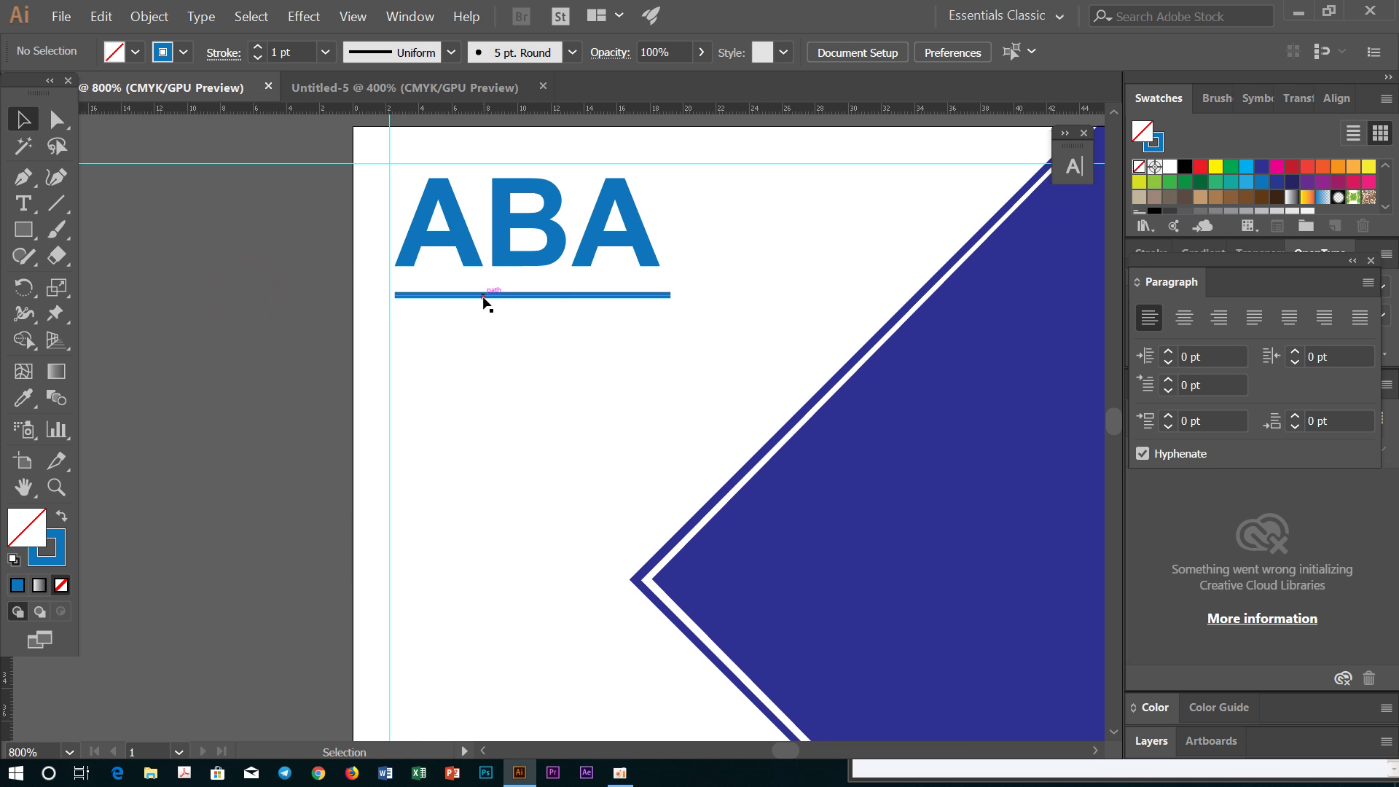
pyautogui.moveTo(483, 295); pyautogui.dragTo(477, 290)
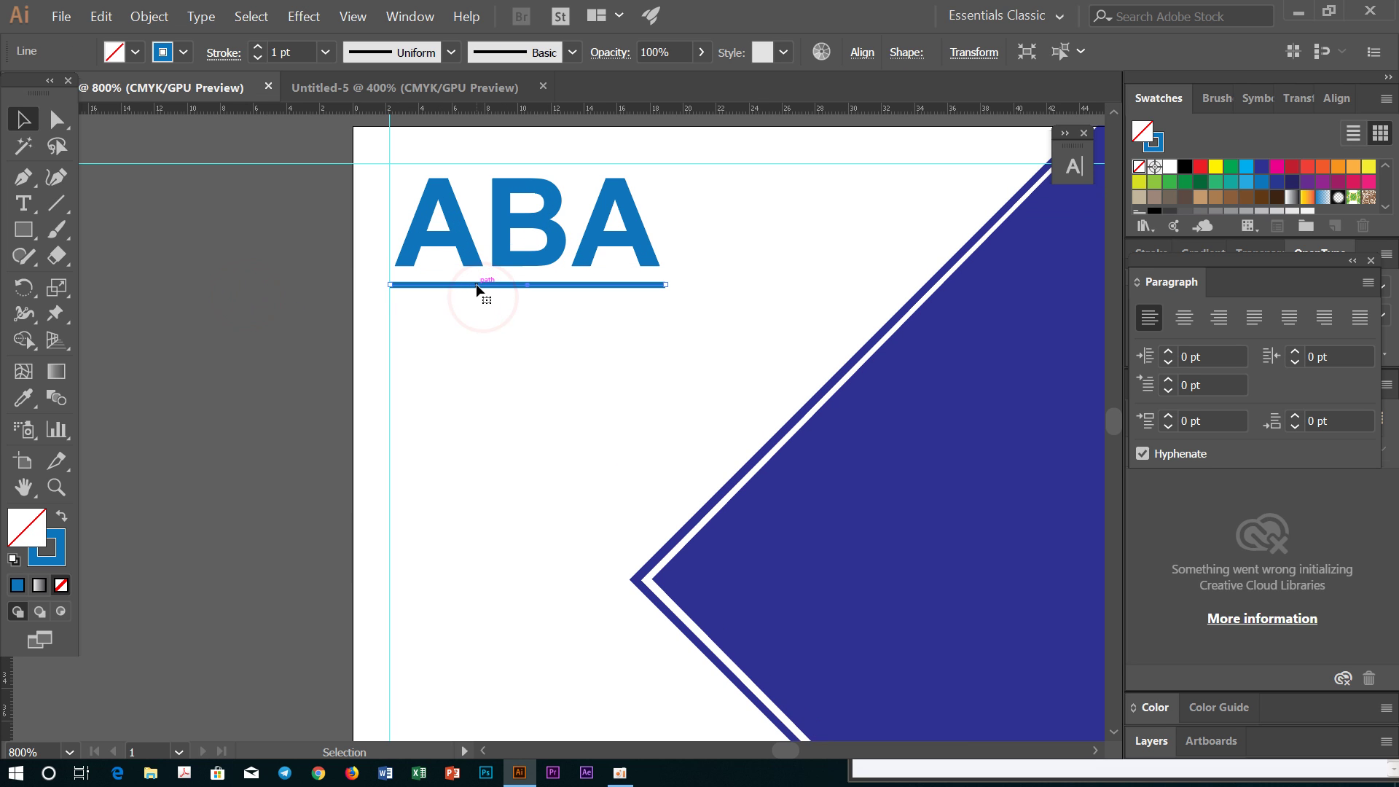
pyautogui.click(197, 312)
pyautogui.scroll(-2, 194, 289)
pyautogui.scroll(1, 128, 344)
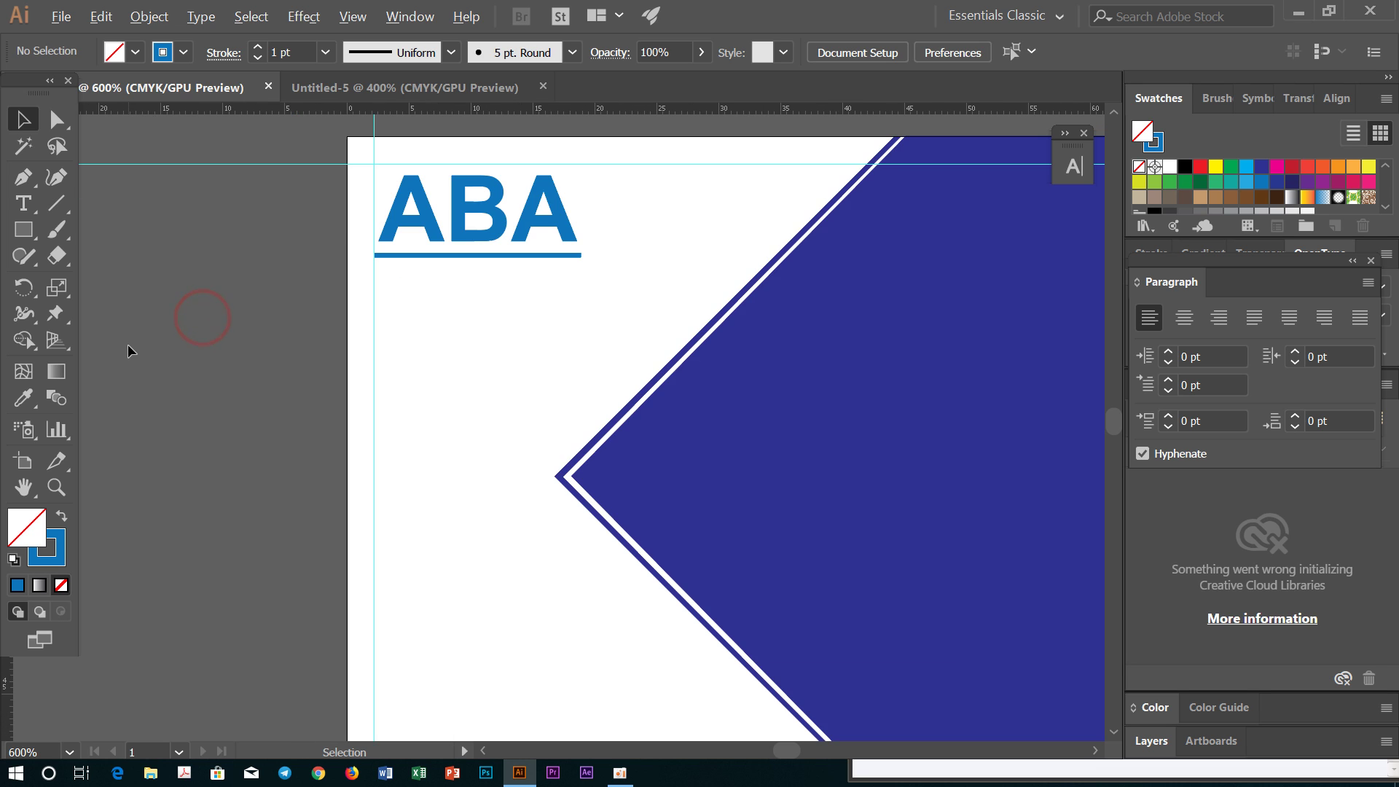
pyautogui.scroll(-2, 223, 298)
# Place a 6 pt Lorem ipsum text line on the blue chevron, right of ABA.
pyautogui.click(643, 328)
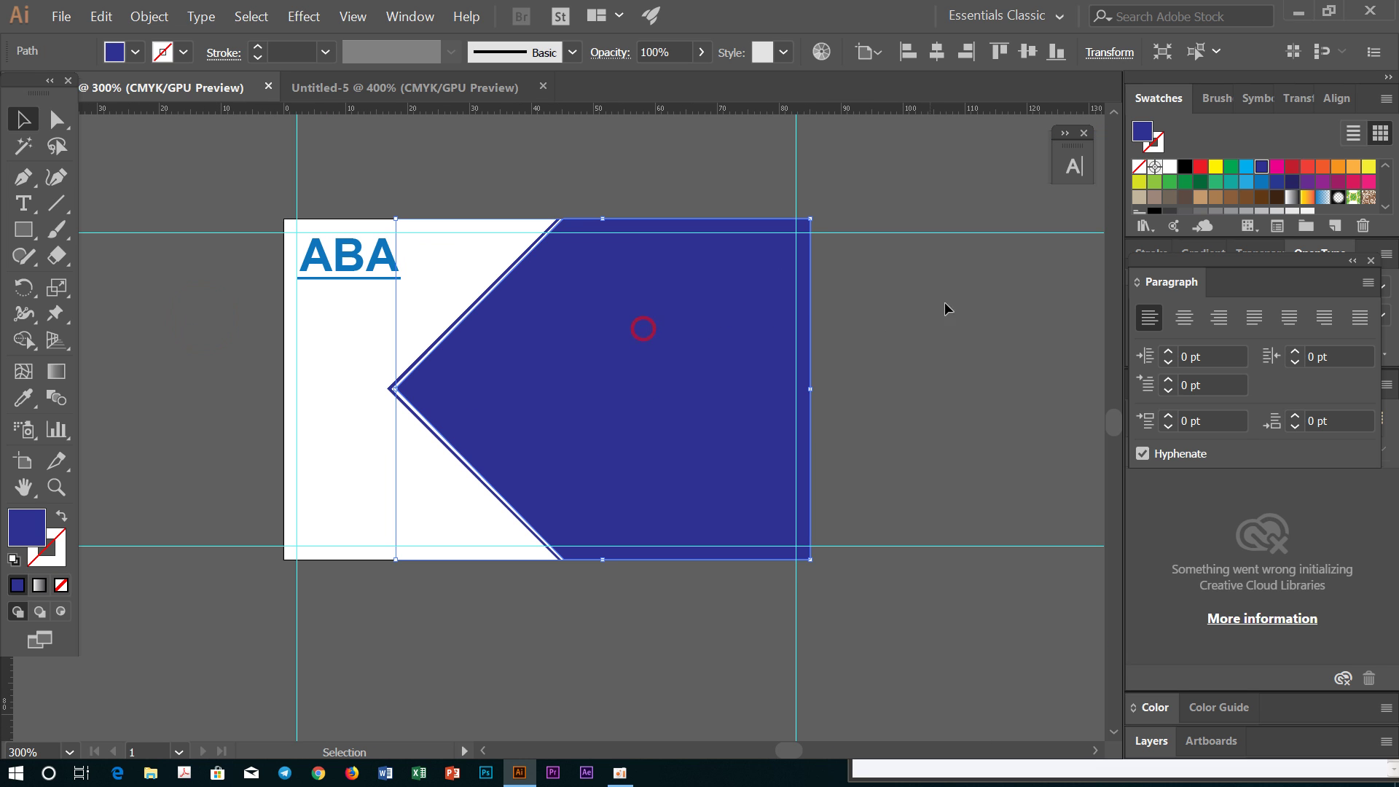
pyautogui.click(975, 308)
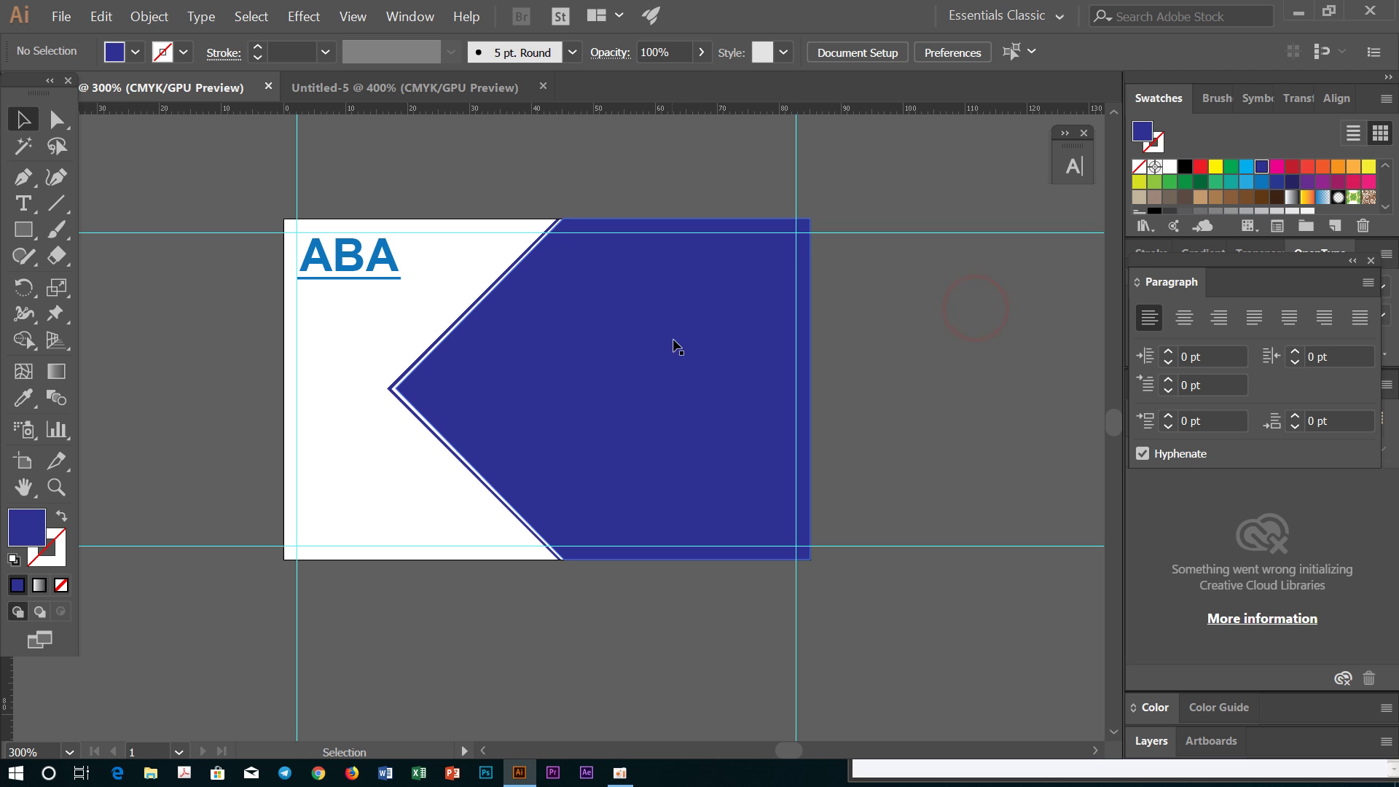
pyautogui.click(599, 284)
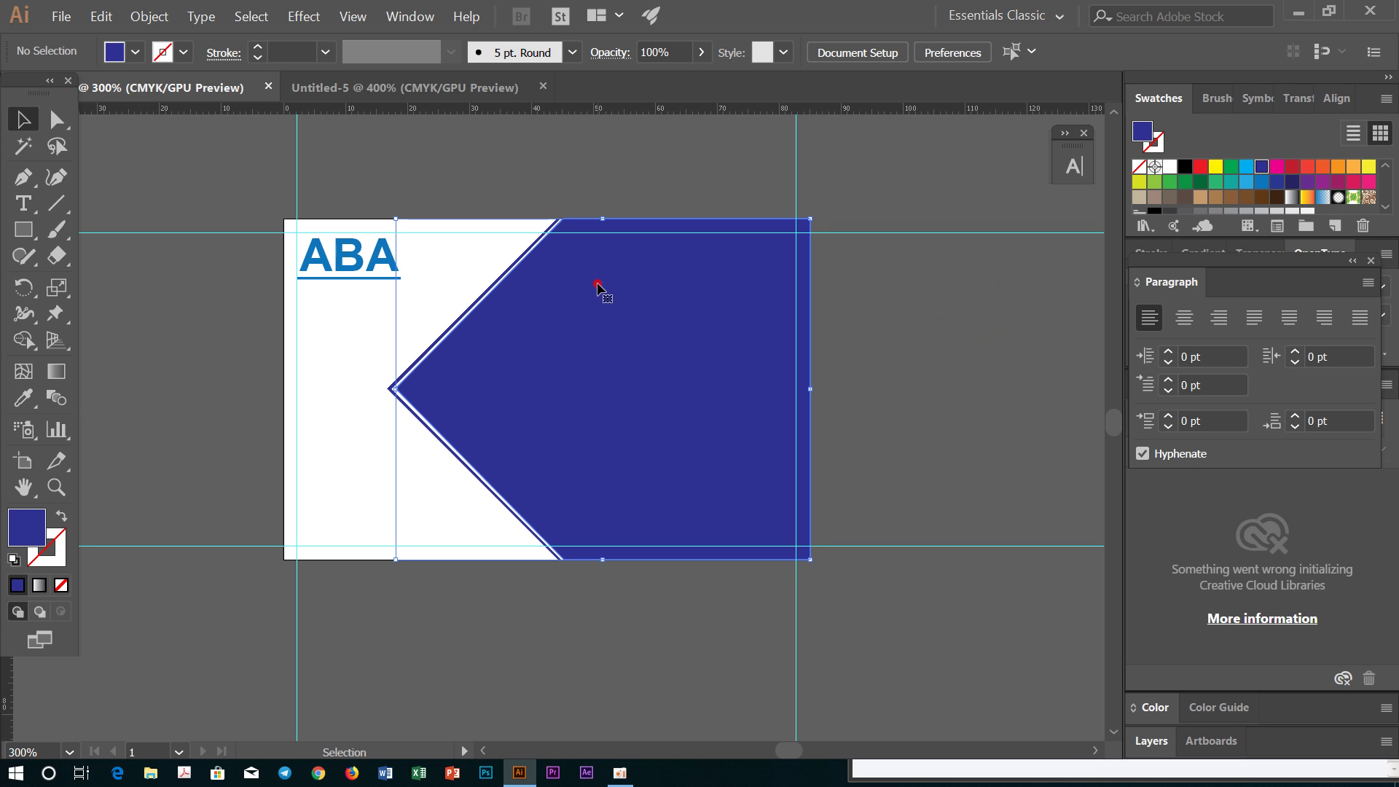
pyautogui.click(103, 327)
pyautogui.click(21, 212)
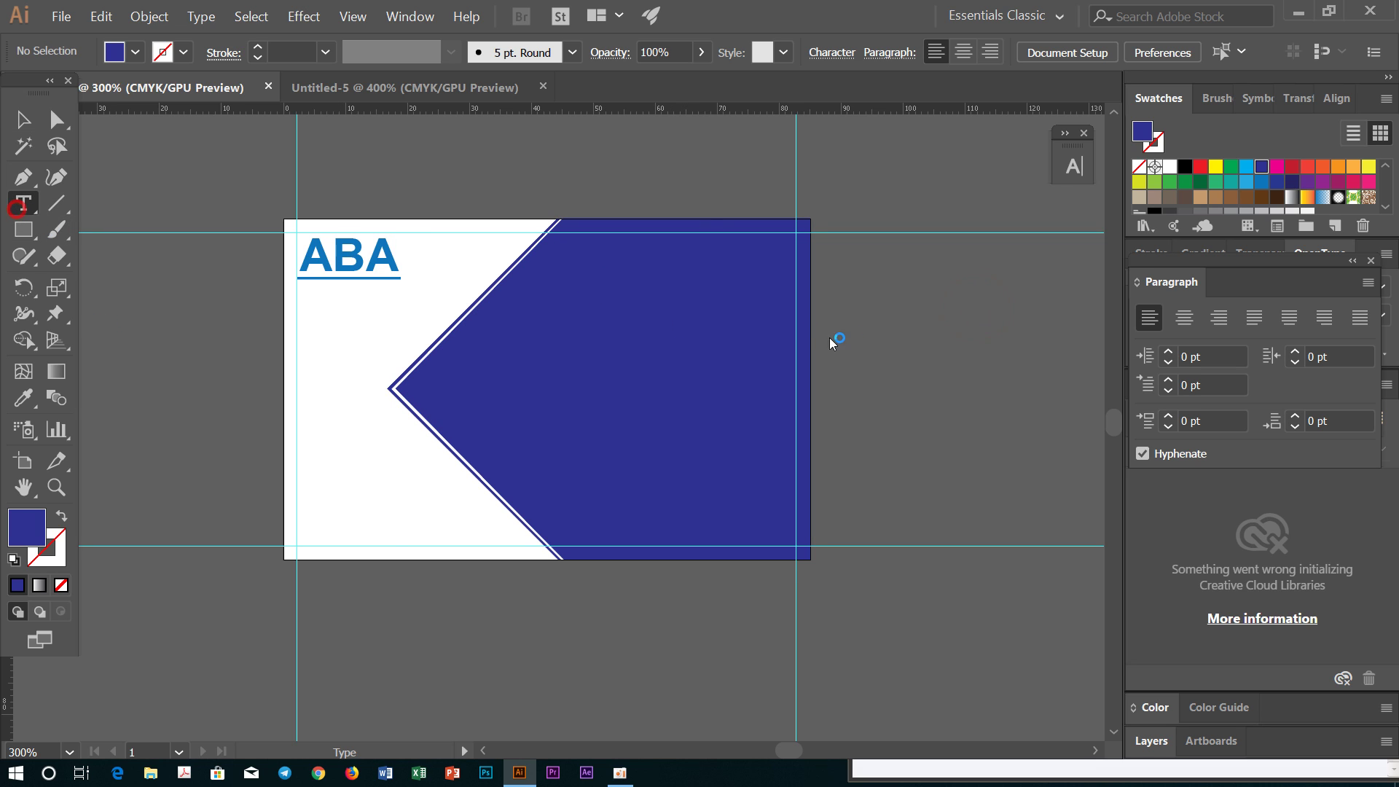
pyautogui.click(584, 289)
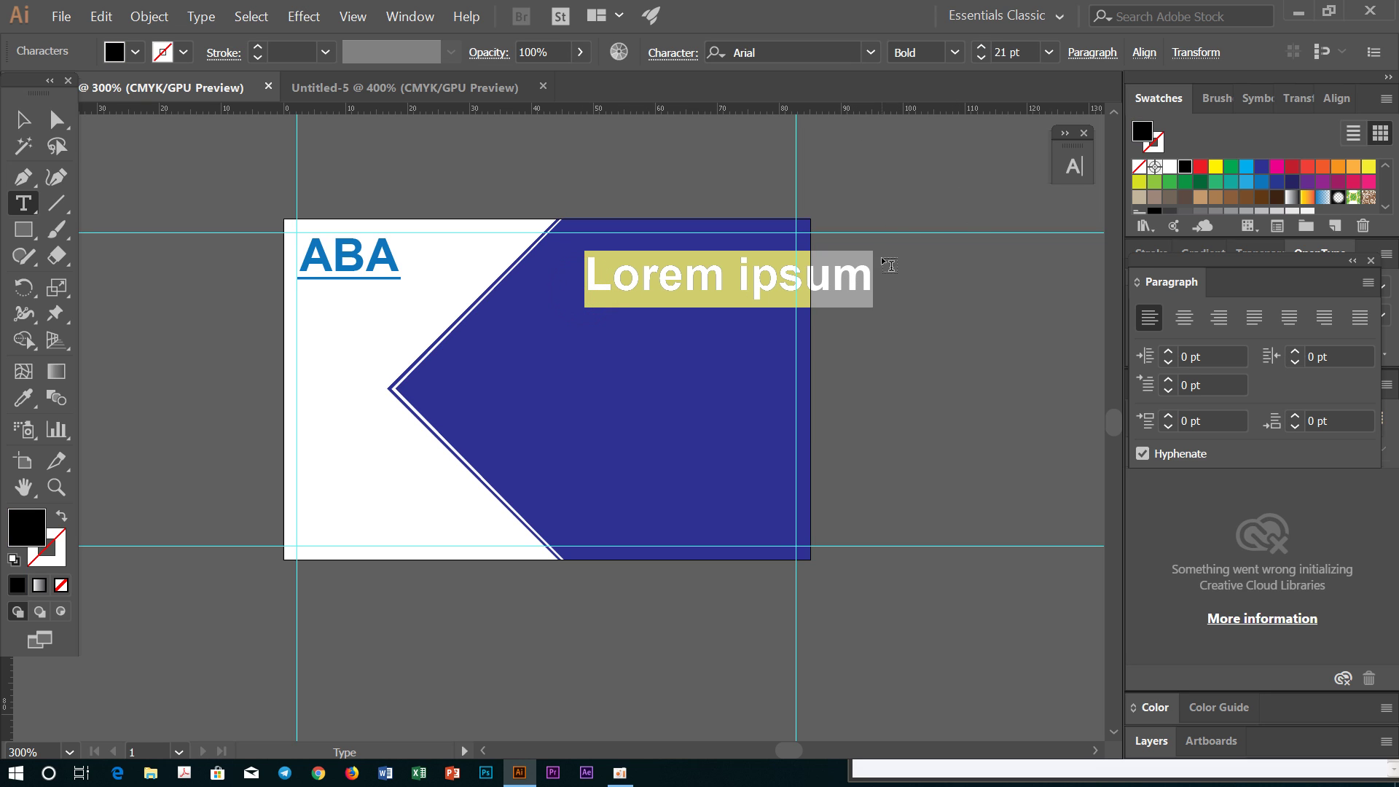
pyautogui.click(1048, 53)
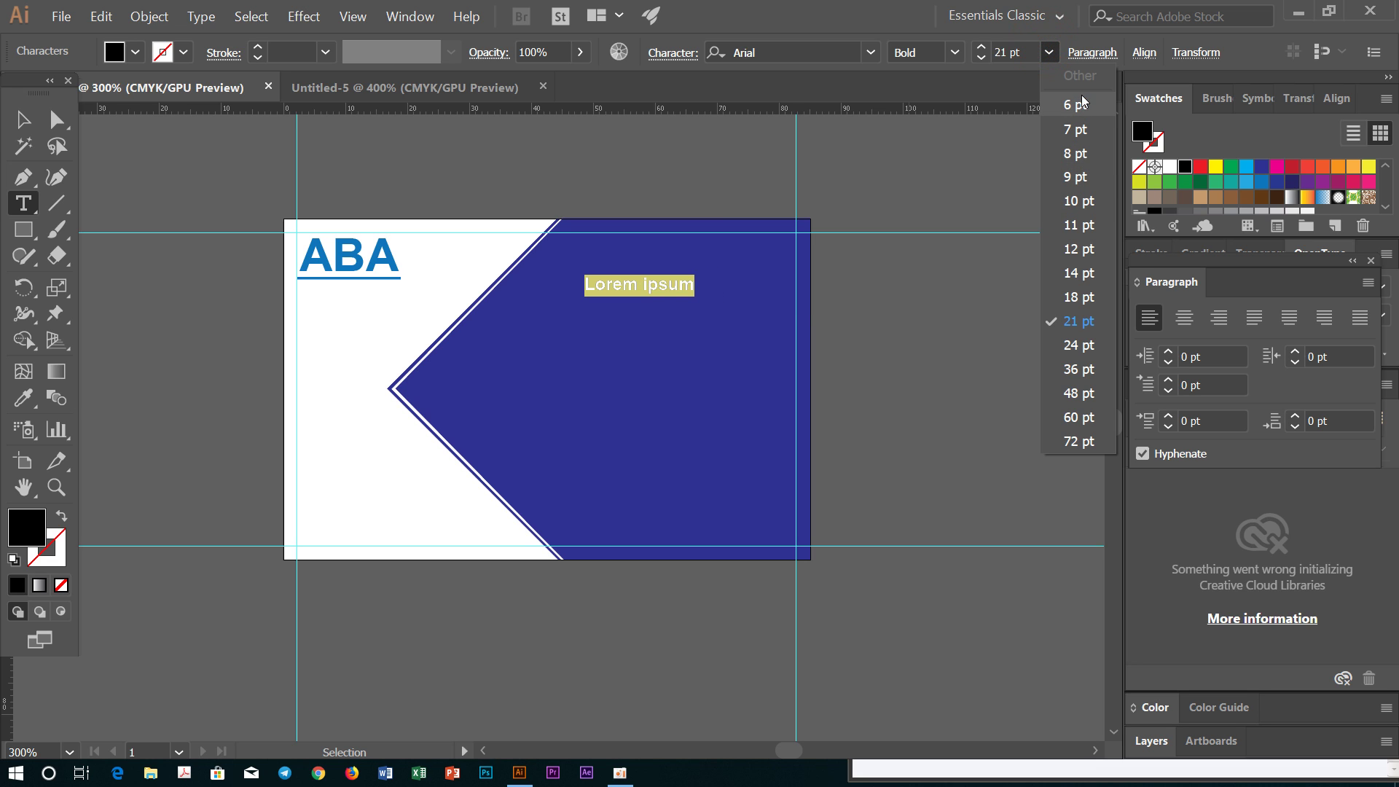
pyautogui.click(1081, 100)
# Select the 'Lorem ipsum' words inside the placeholder text block for replacement.
pyautogui.click(23, 120)
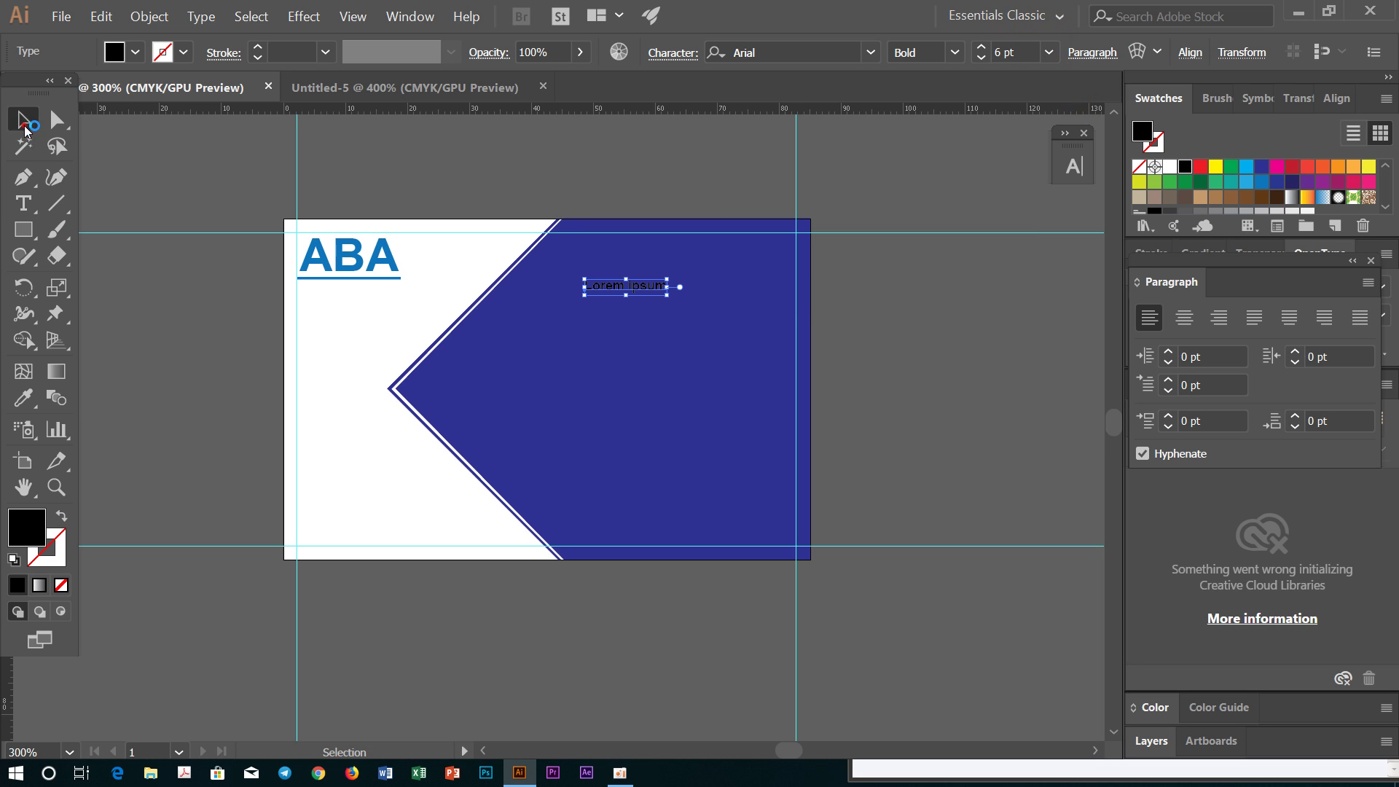
pyautogui.scroll(1, 587, 265)
pyautogui.scroll(1, 688, 332)
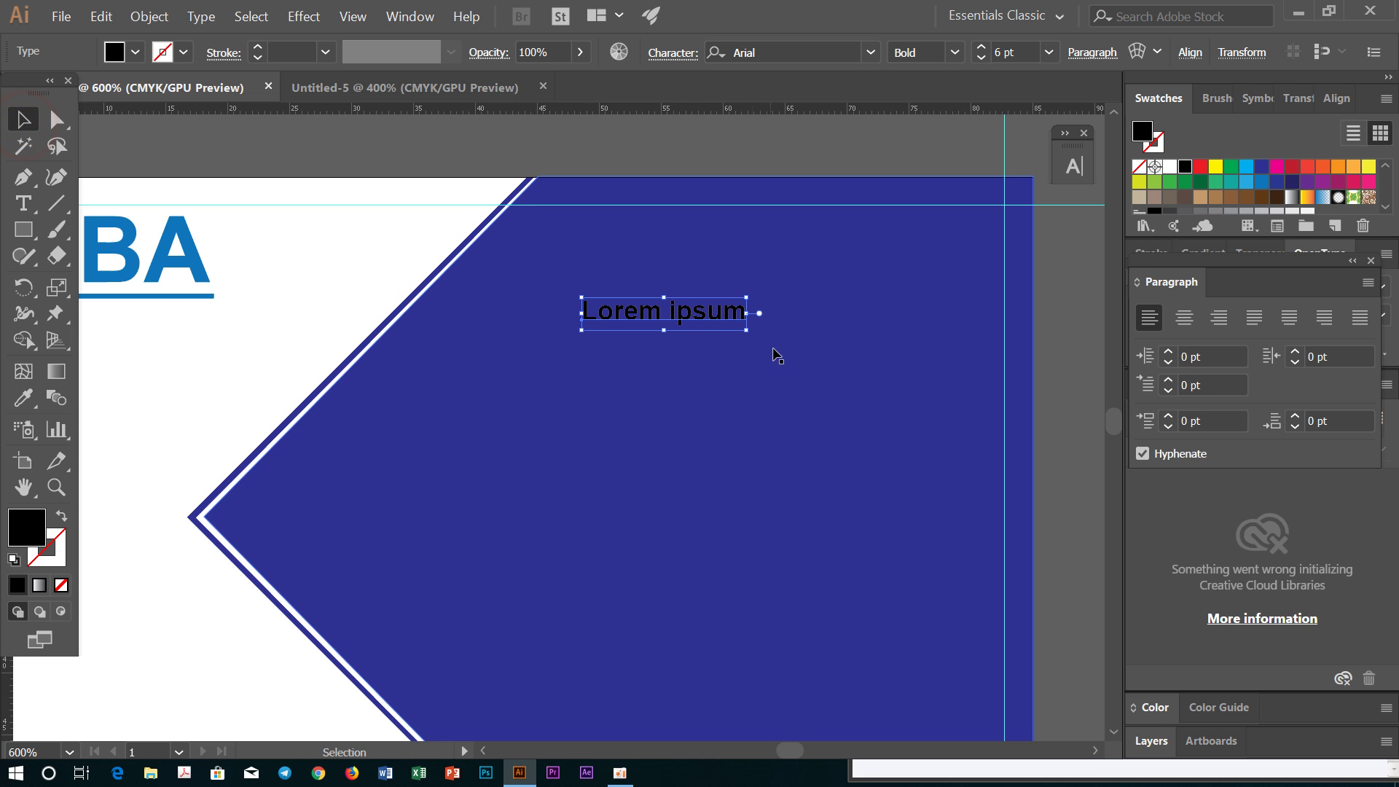
pyautogui.click(731, 156)
pyautogui.doubleClick(693, 306)
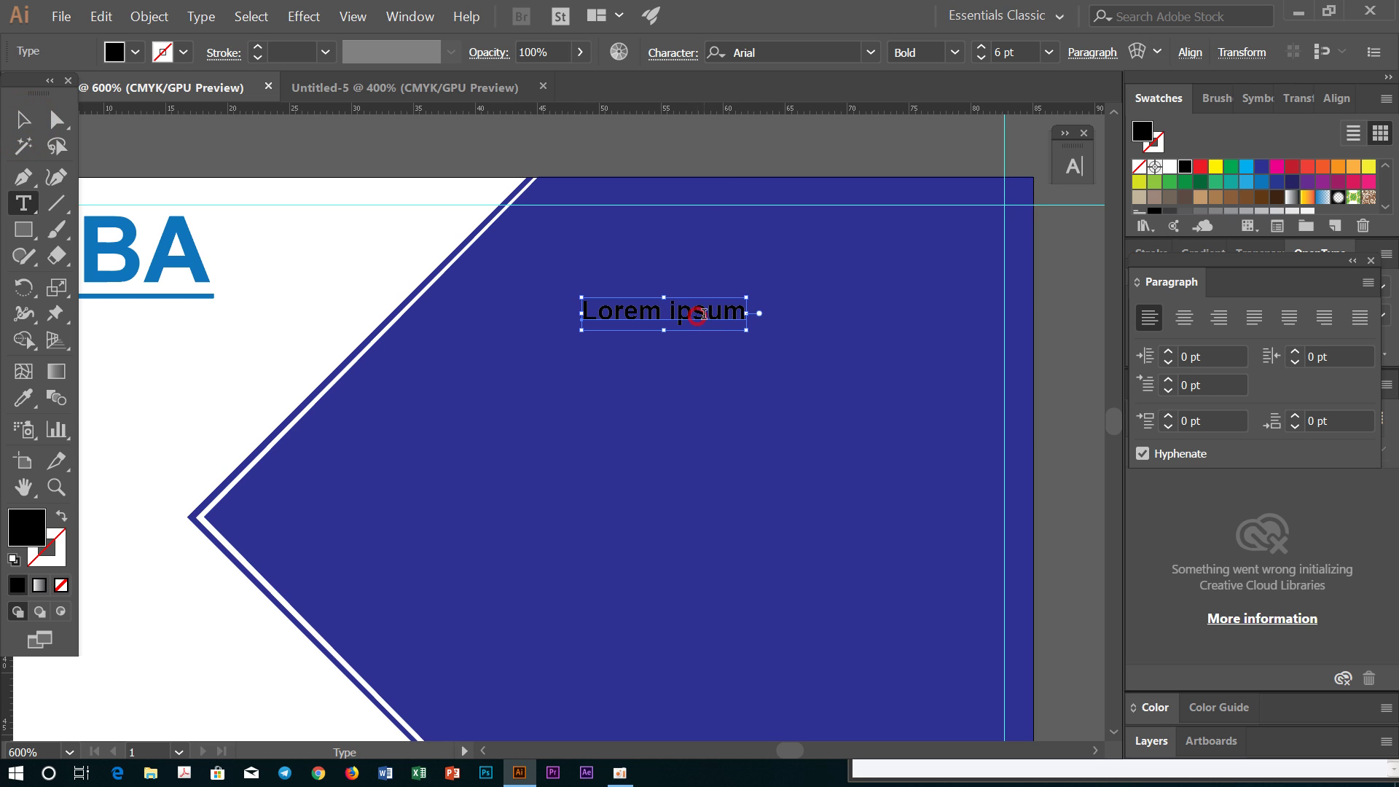
pyautogui.click(709, 310)
pyautogui.moveTo(743, 315); pyautogui.dragTo(582, 313)
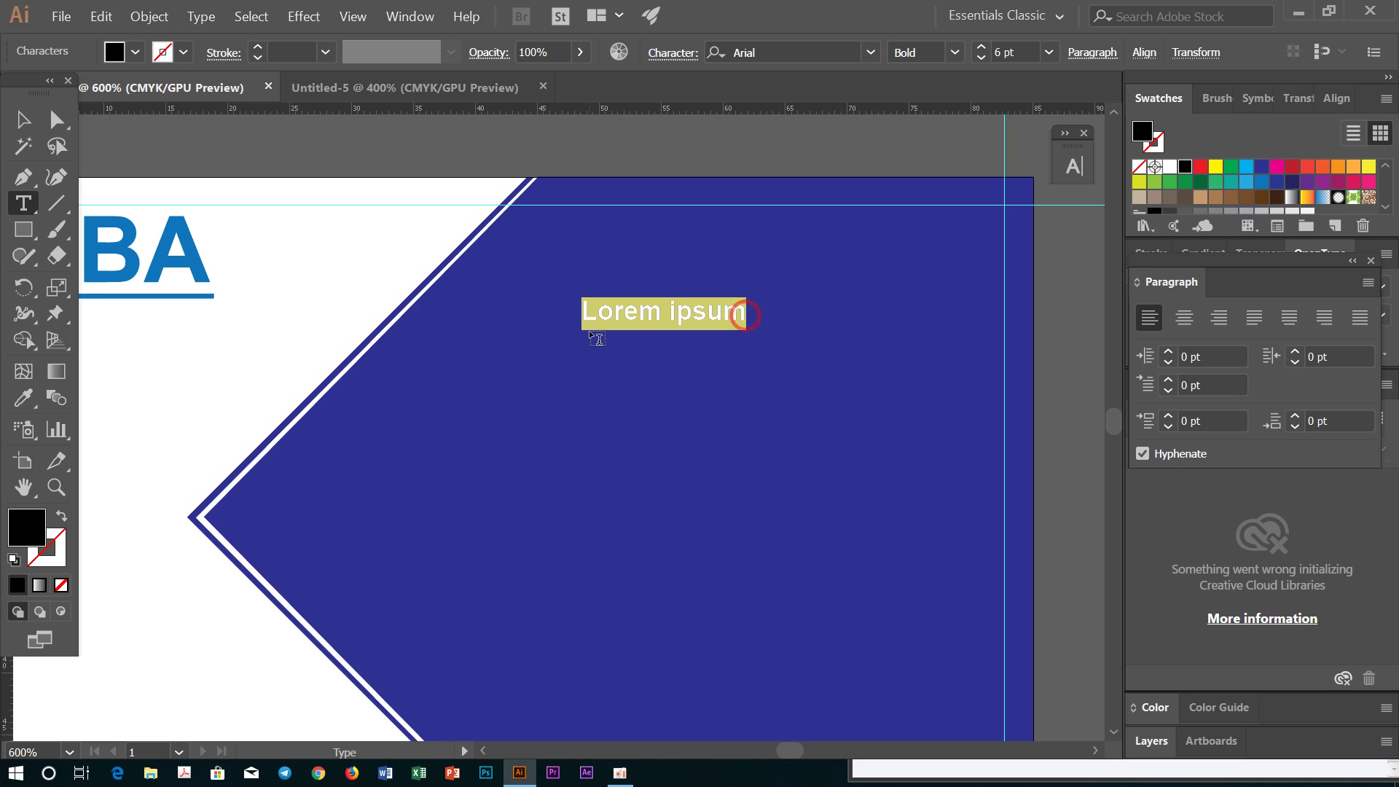
# Type a digit-and-capitals filler text over two lines and move the block up-left.
pyautogui.write('35454545676')
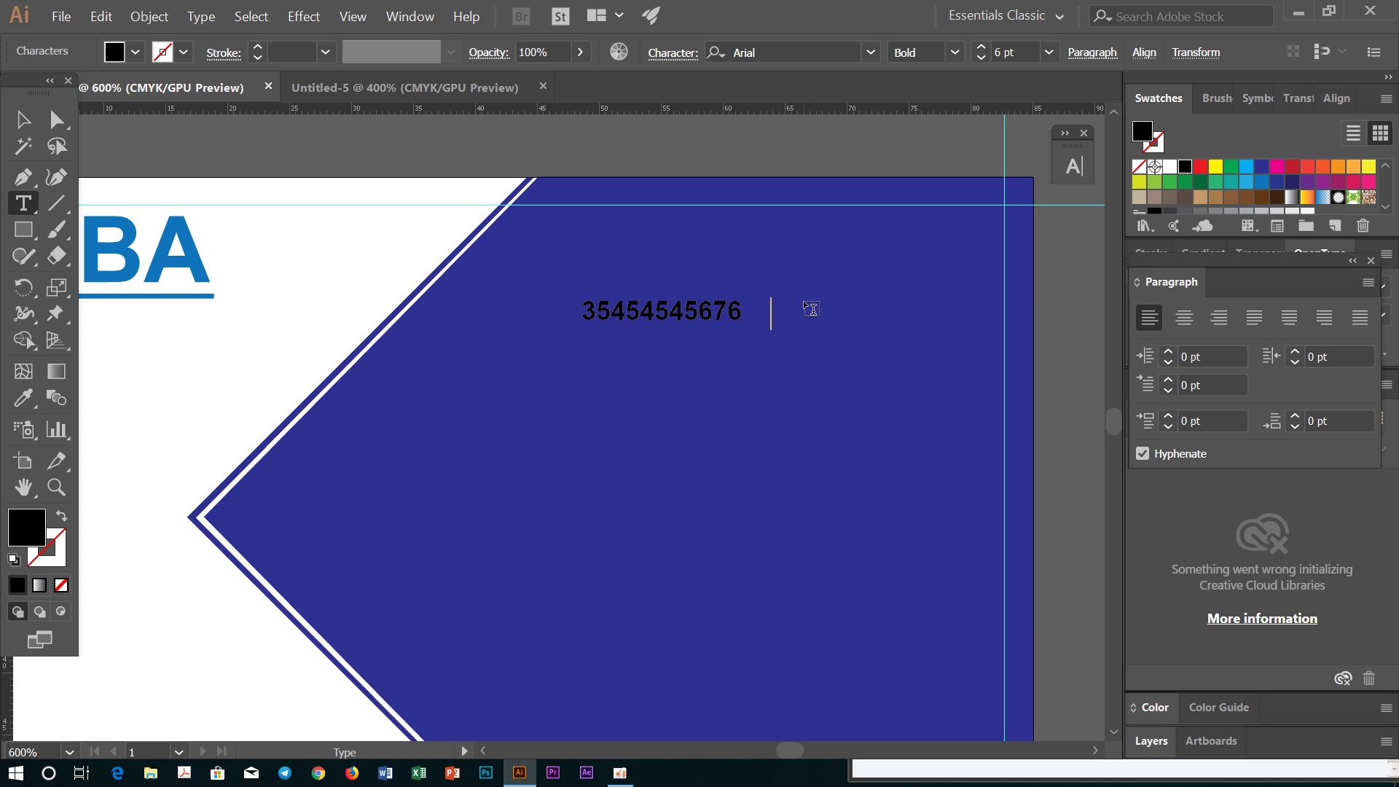
pyautogui.write('76878')
pyautogui.write("DKNSDNVKCNV,VM'DNVXCV ")
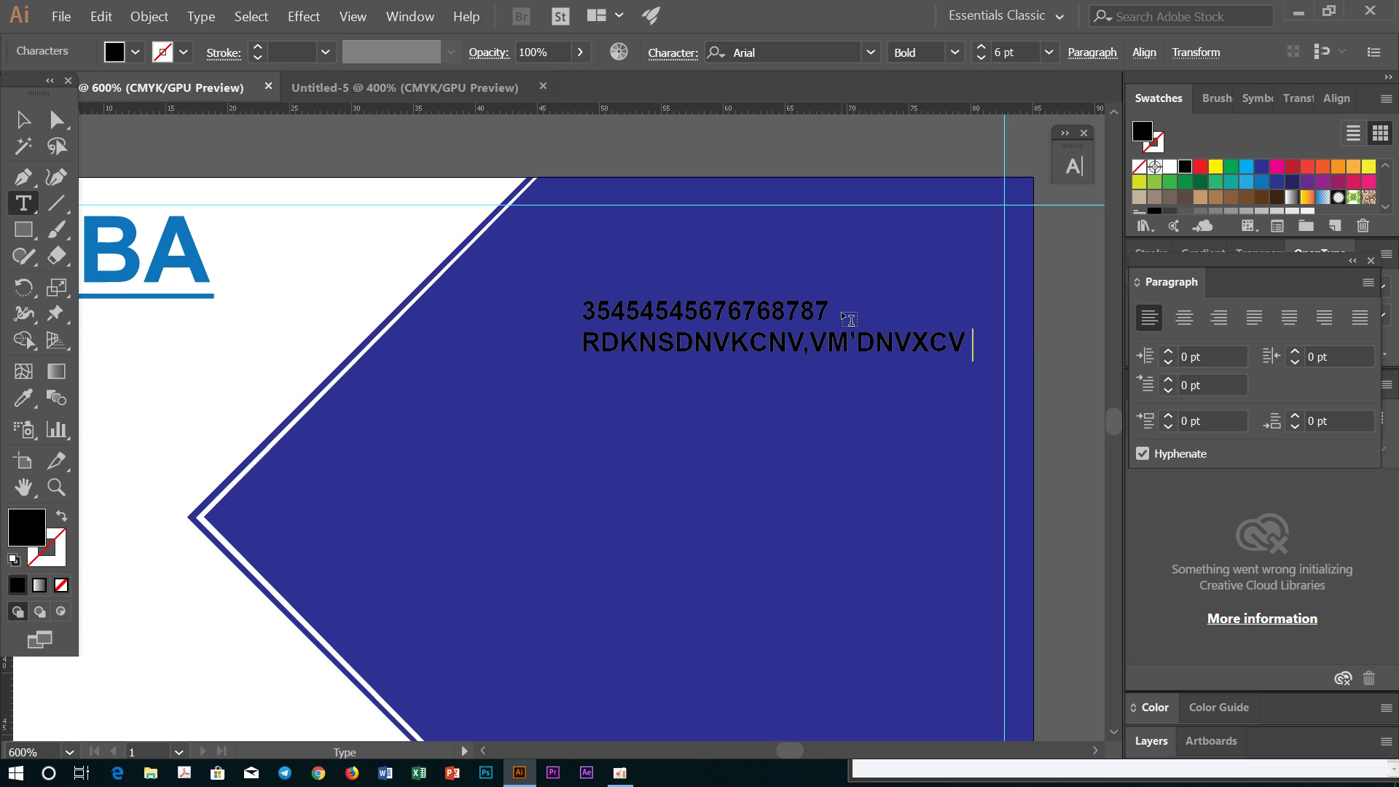
pyautogui.write('XC,V ,XV,LMF')
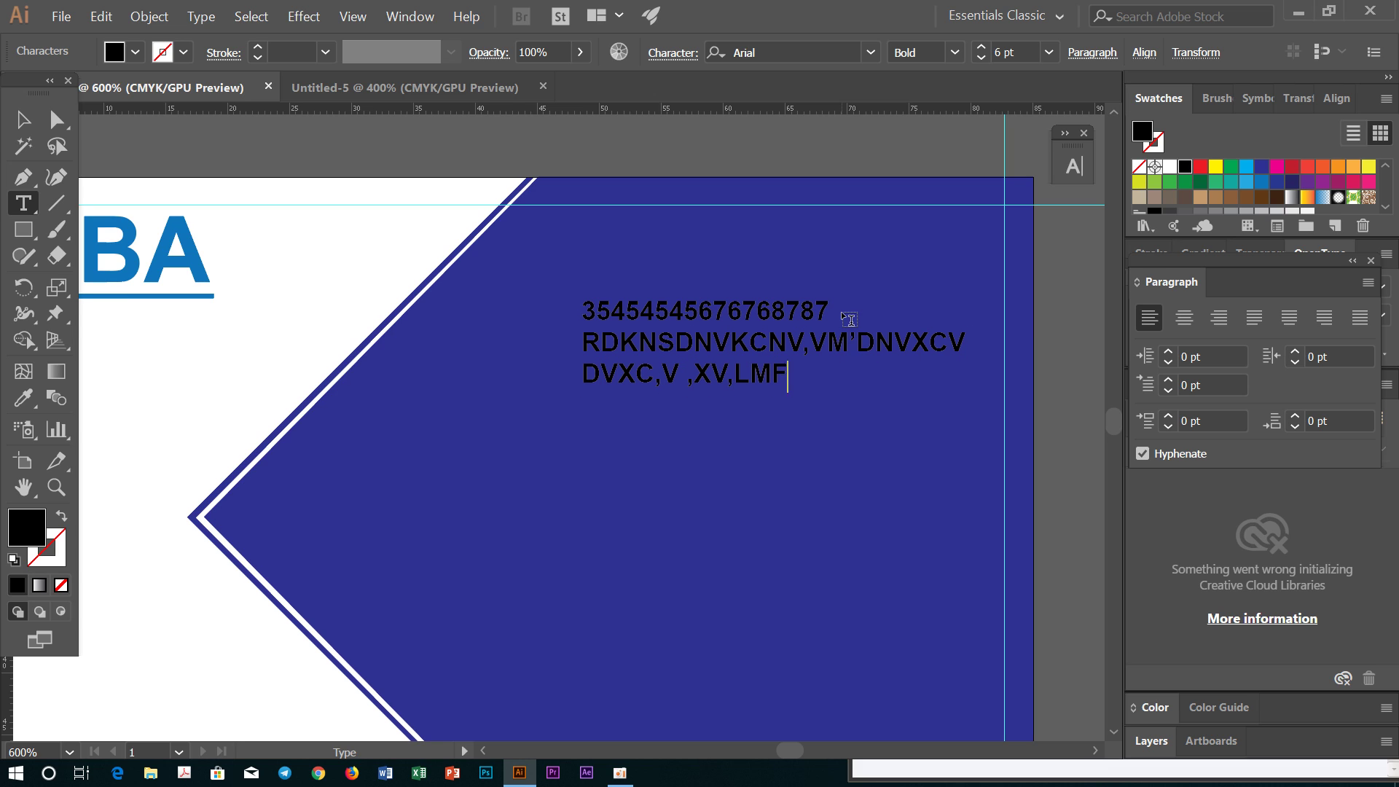
pyautogui.write('DLMV')
pyautogui.press('Return')
pyautogui.write('DMVLDVM V,D ,V D,MV,V ,')
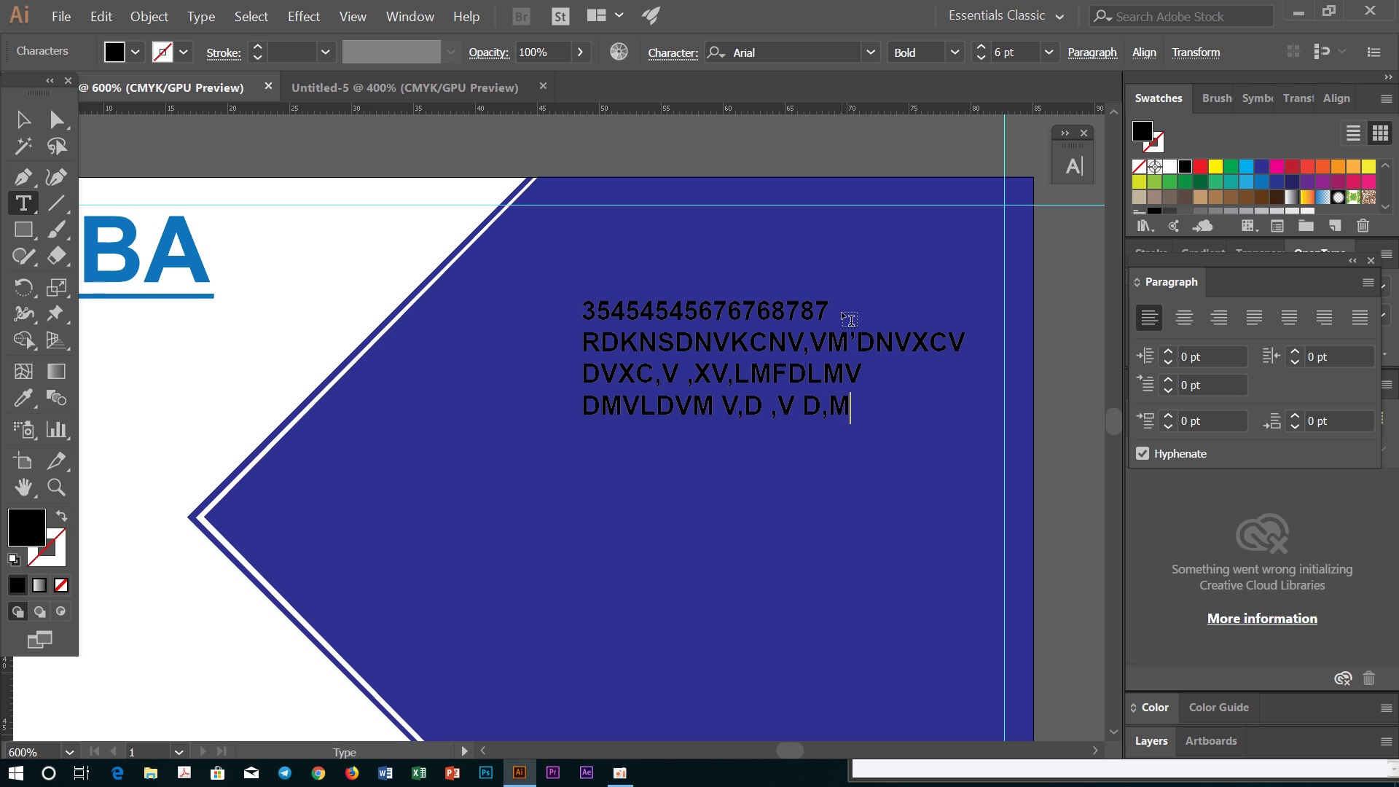
pyautogui.write('GHG')
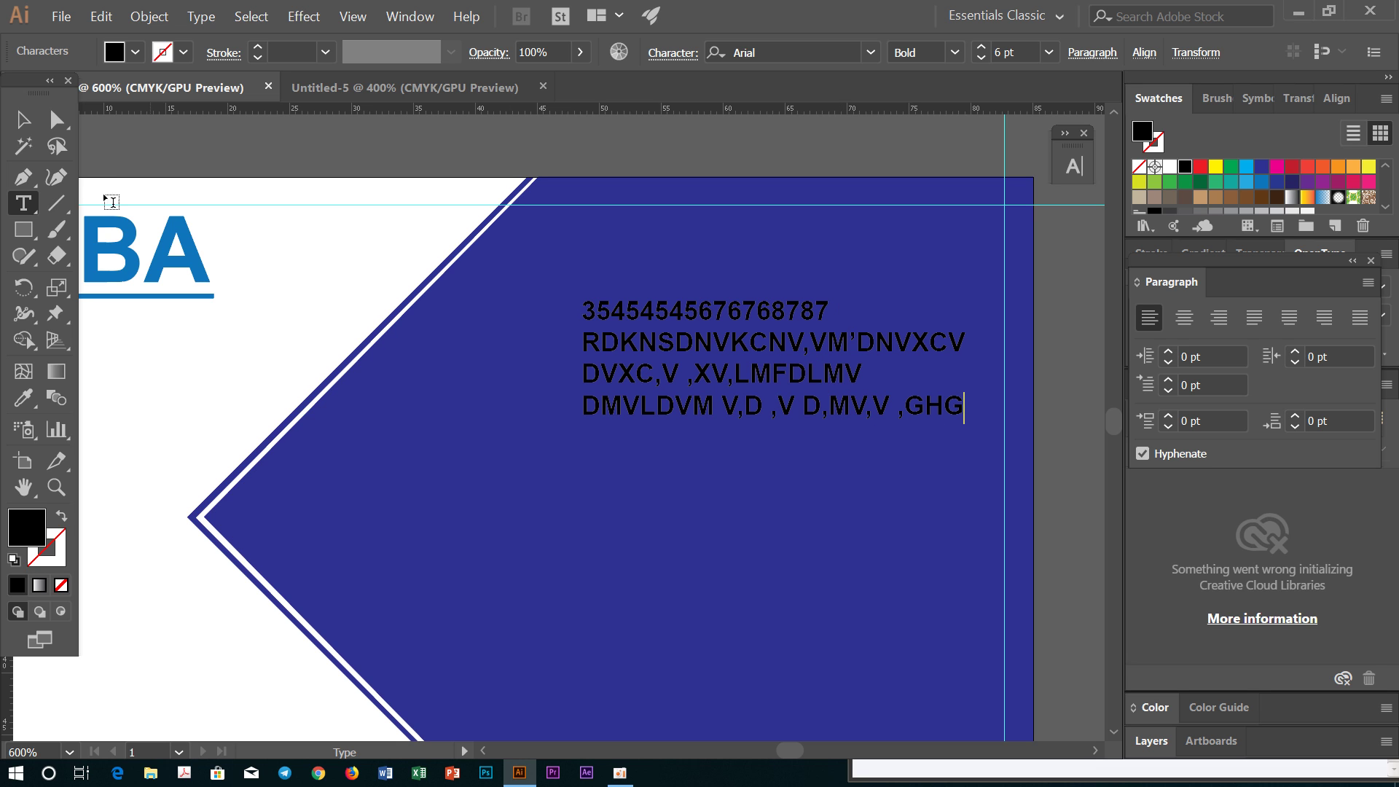
pyautogui.click(22, 118)
pyautogui.moveTo(692, 395); pyautogui.dragTo(651, 312)
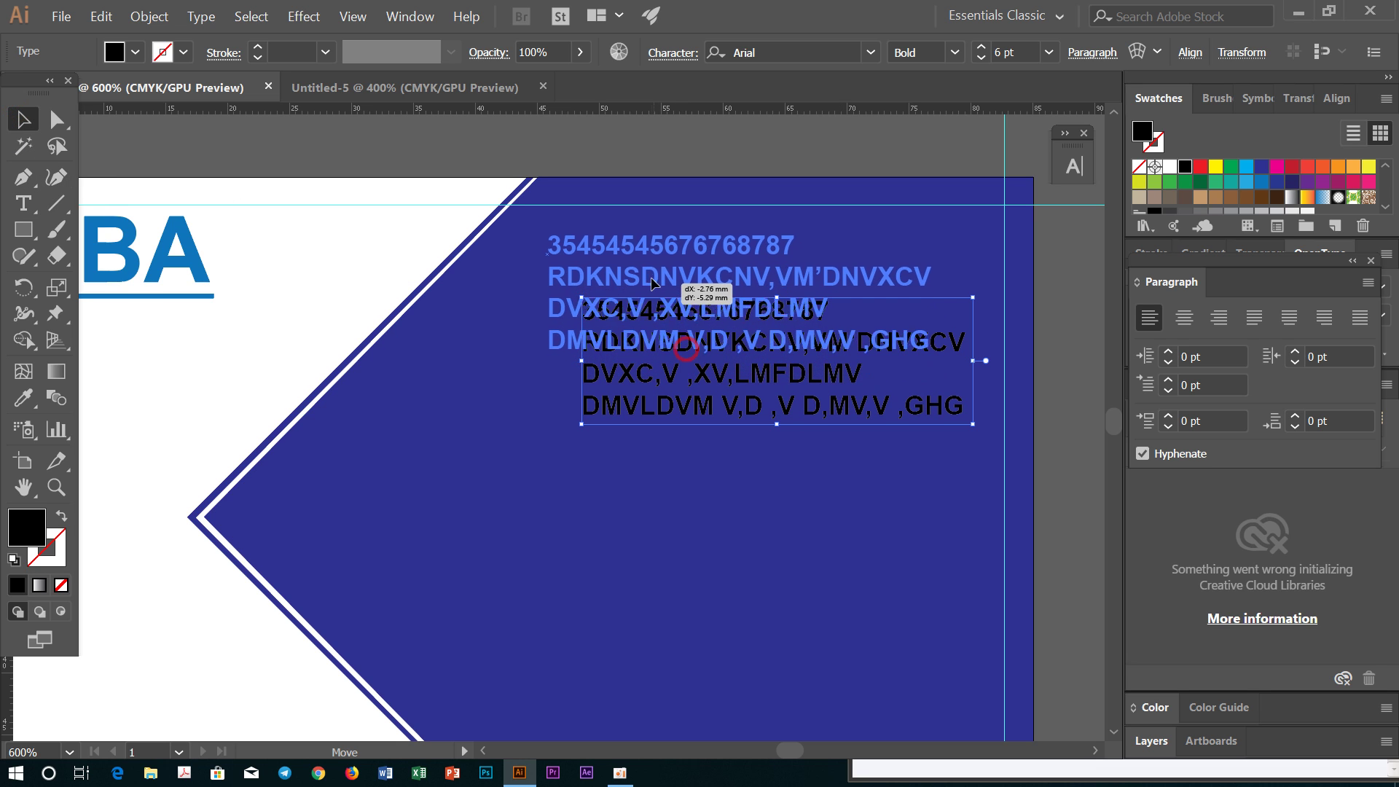
# Duplicate the filler text block twice, stacking copies downward on the blue panel.
pyautogui.click(714, 141)
pyautogui.hotkey('ctrl', '-')
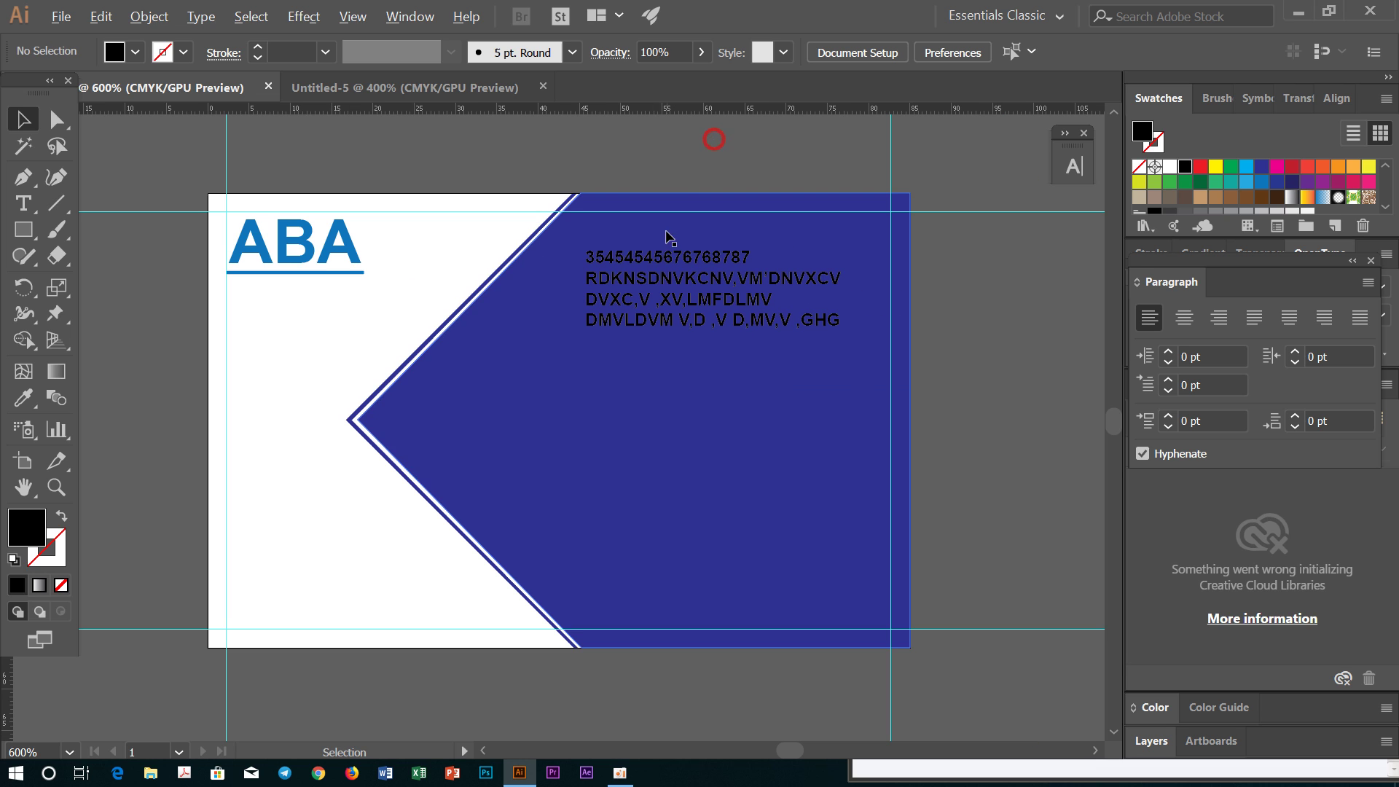
pyautogui.moveTo(658, 319); pyautogui.dragTo(655, 530)
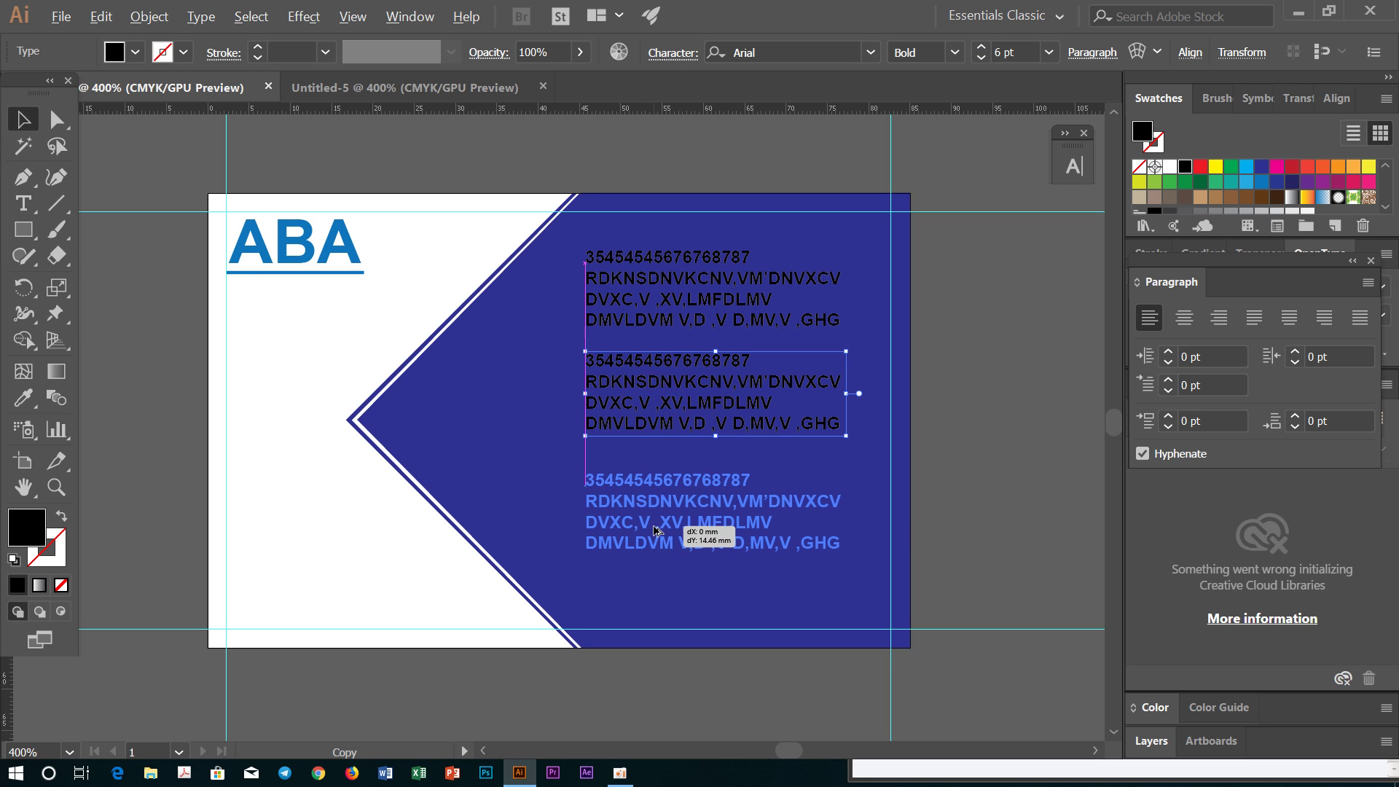
pyautogui.click(1014, 382)
pyautogui.hotkey('ctrl', 'z')
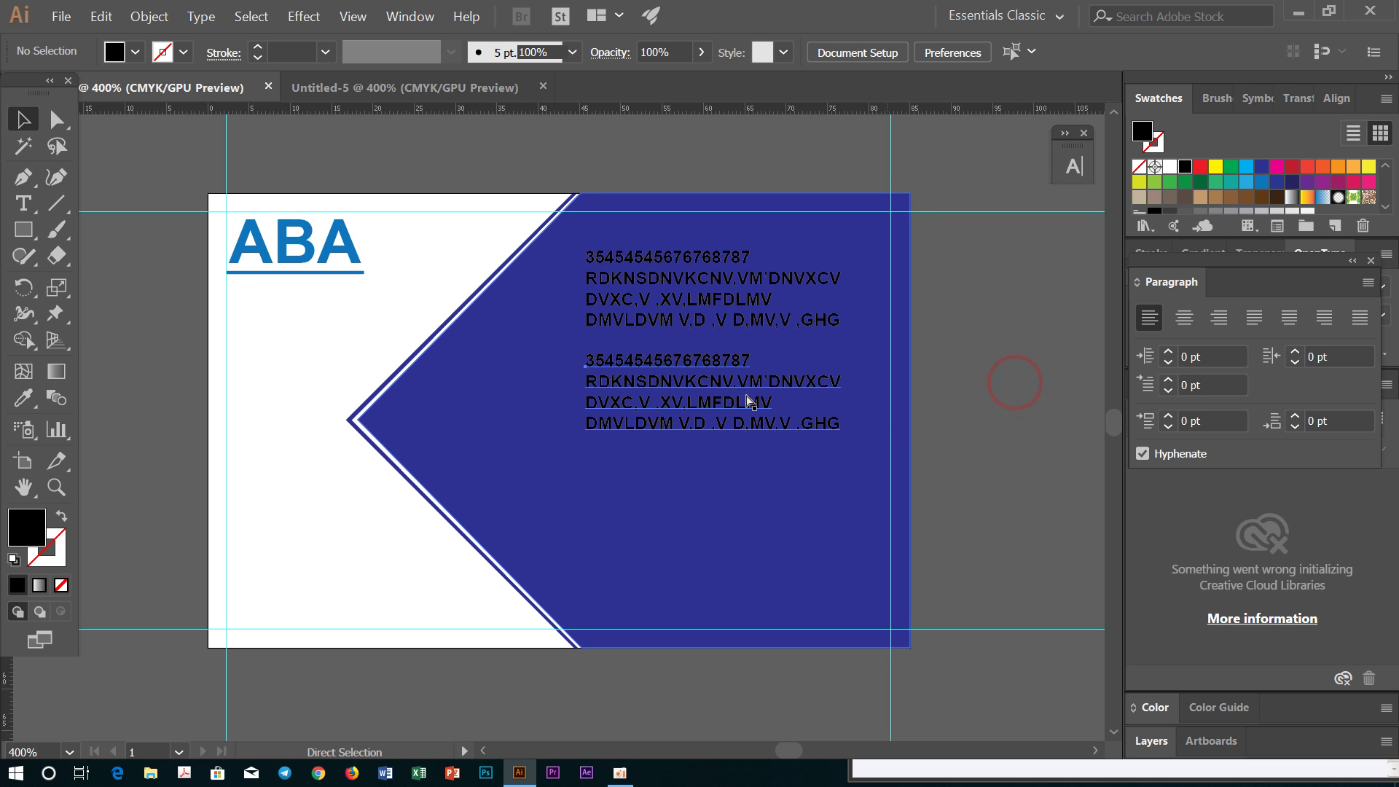
pyautogui.moveTo(711, 393); pyautogui.dragTo(713, 525)
pyautogui.click(995, 429)
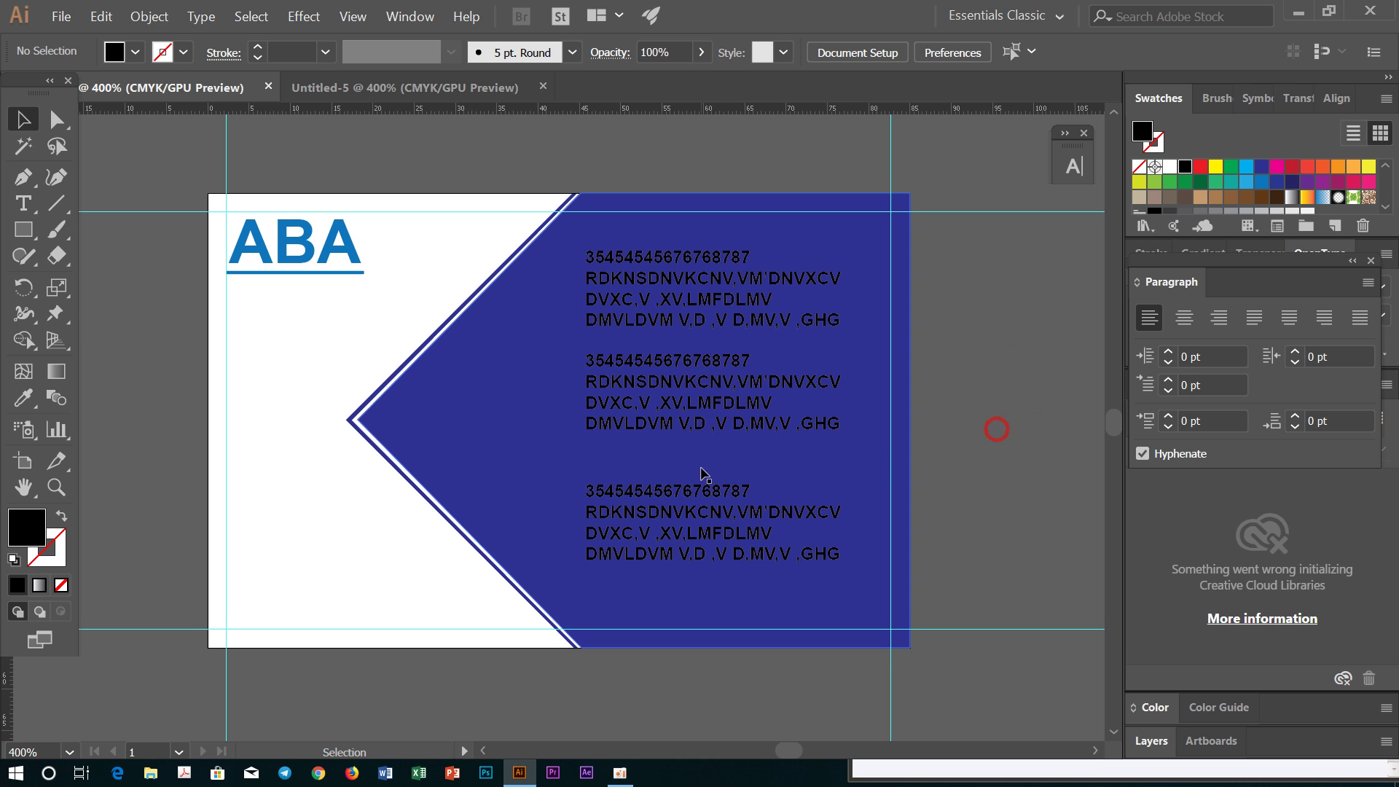
# Nudge the middle copy down and move the third copy to the card's lower-left white area.
pyautogui.moveTo(687, 392); pyautogui.dragTo(688, 399)
pyautogui.click(984, 378)
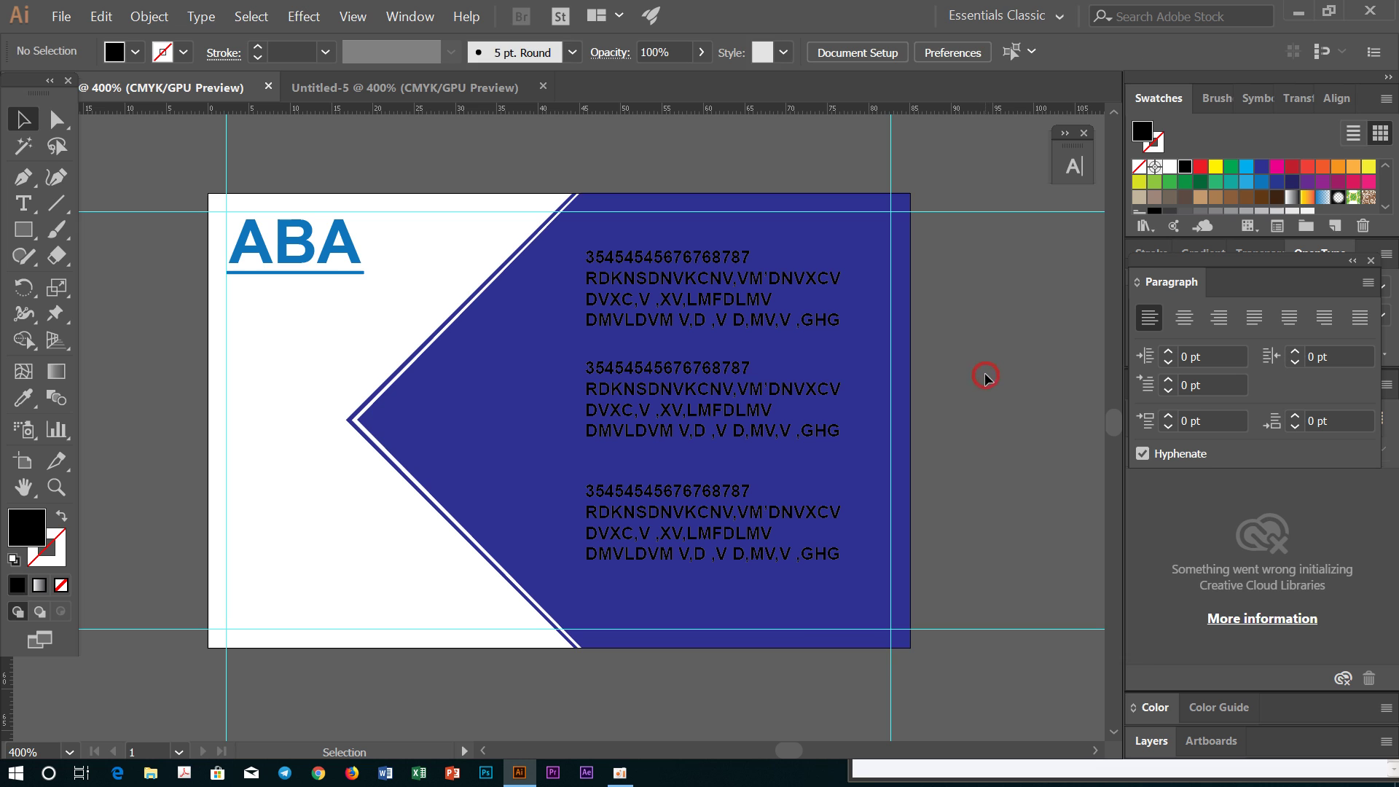
pyautogui.click(298, 558)
pyautogui.moveTo(706, 530)
pyautogui.mouseDown()
pyautogui.moveTo(400, 576)
pyautogui.moveTo(389, 597)
pyautogui.mouseUp()
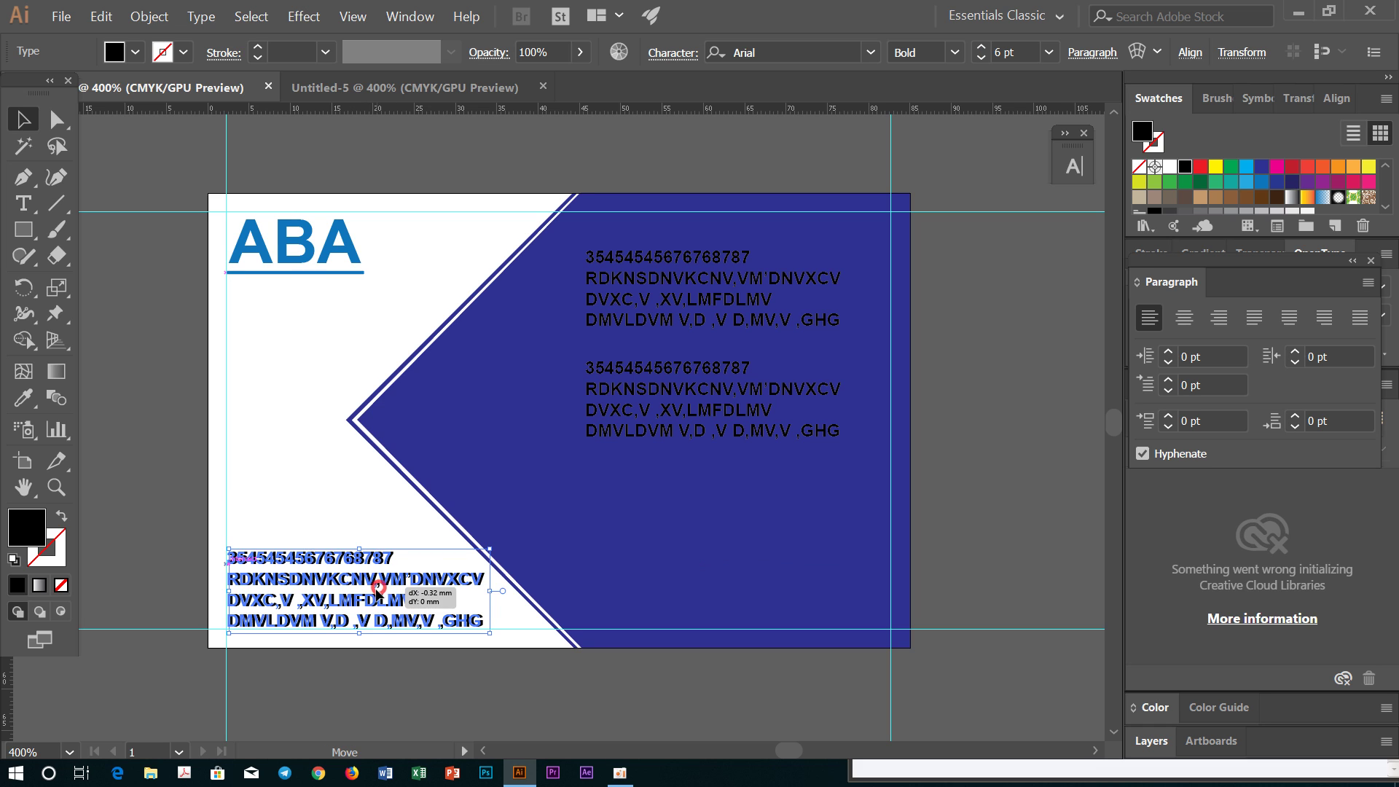
pyautogui.click(1004, 412)
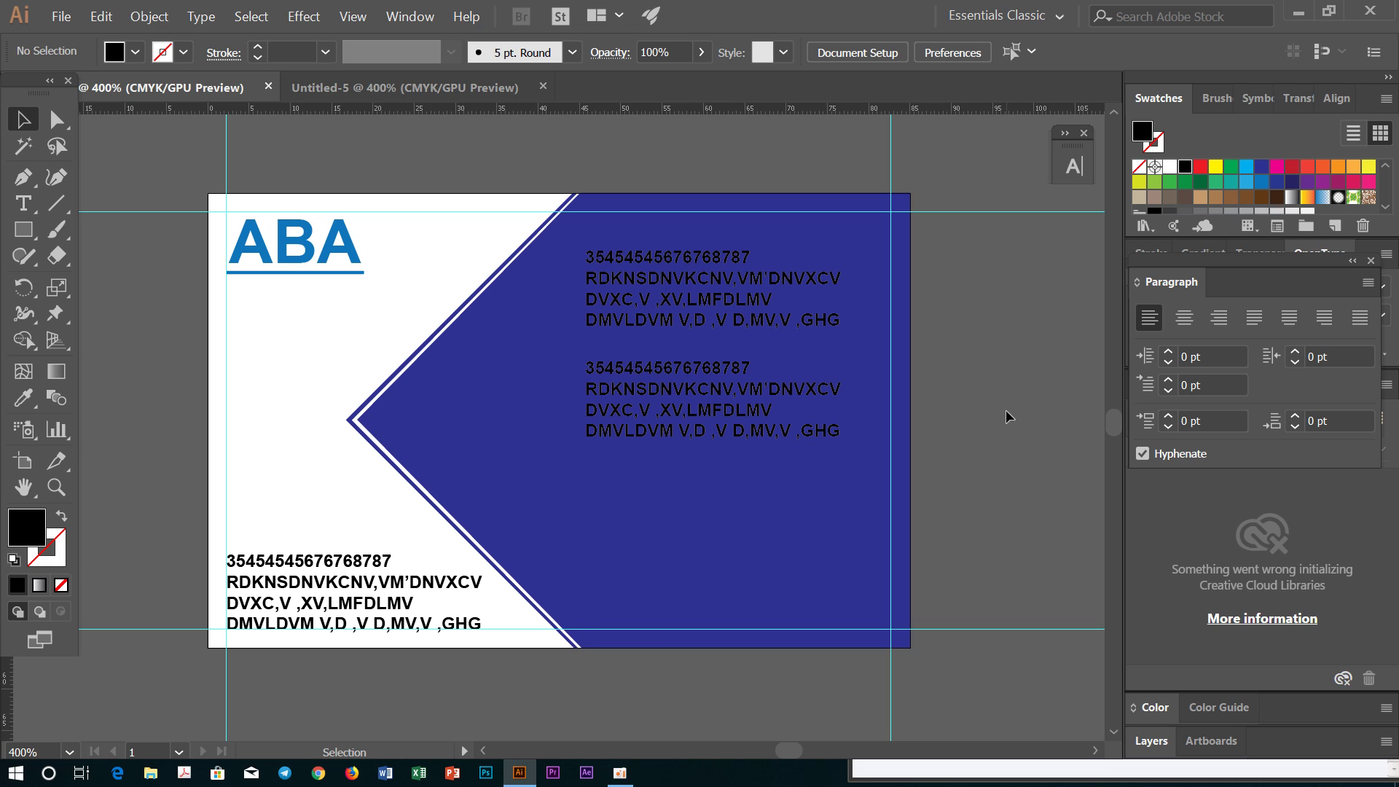
# Click through the two text blocks and the blue chevron to check their selections.
pyautogui.click(1050, 389)
pyautogui.click(630, 416)
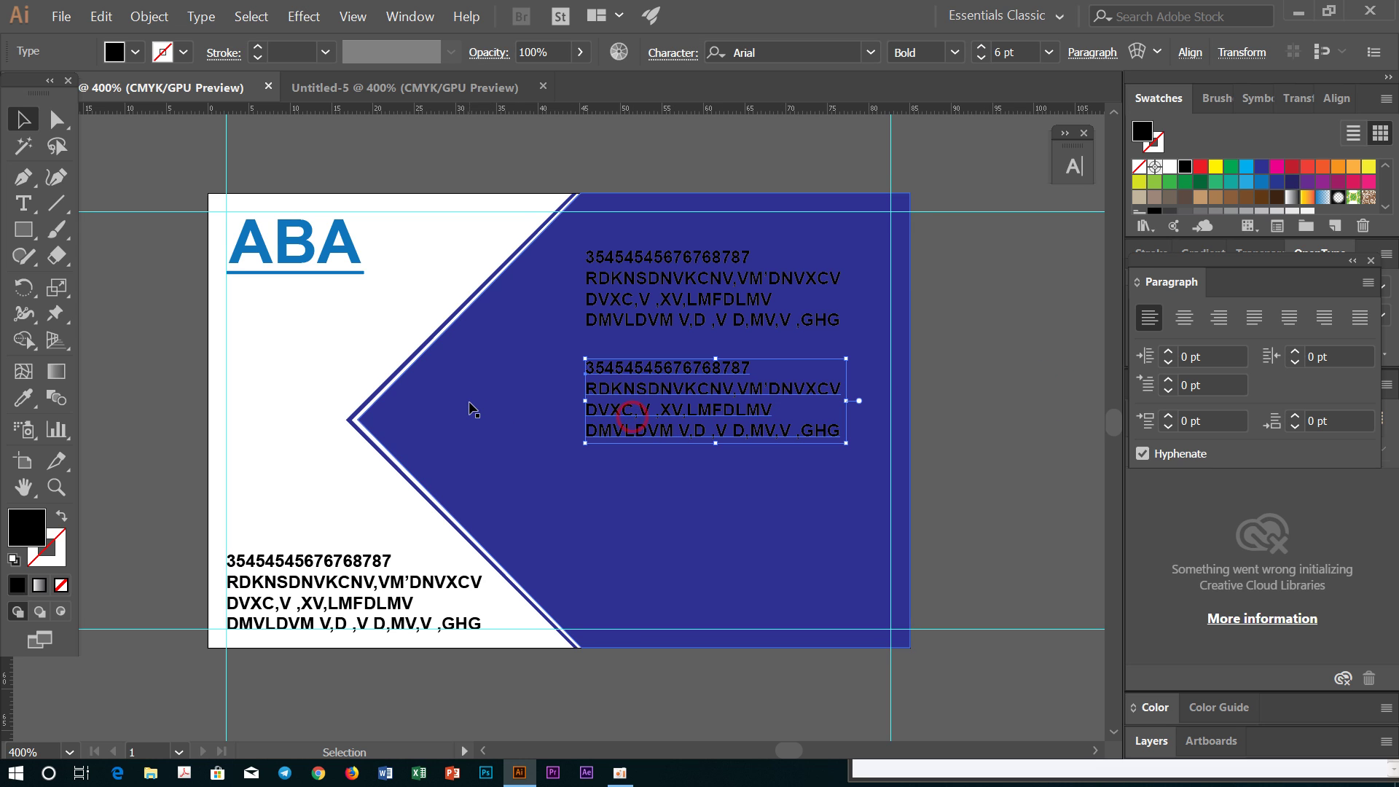
pyautogui.click(468, 403)
pyautogui.click(720, 281)
pyautogui.click(986, 368)
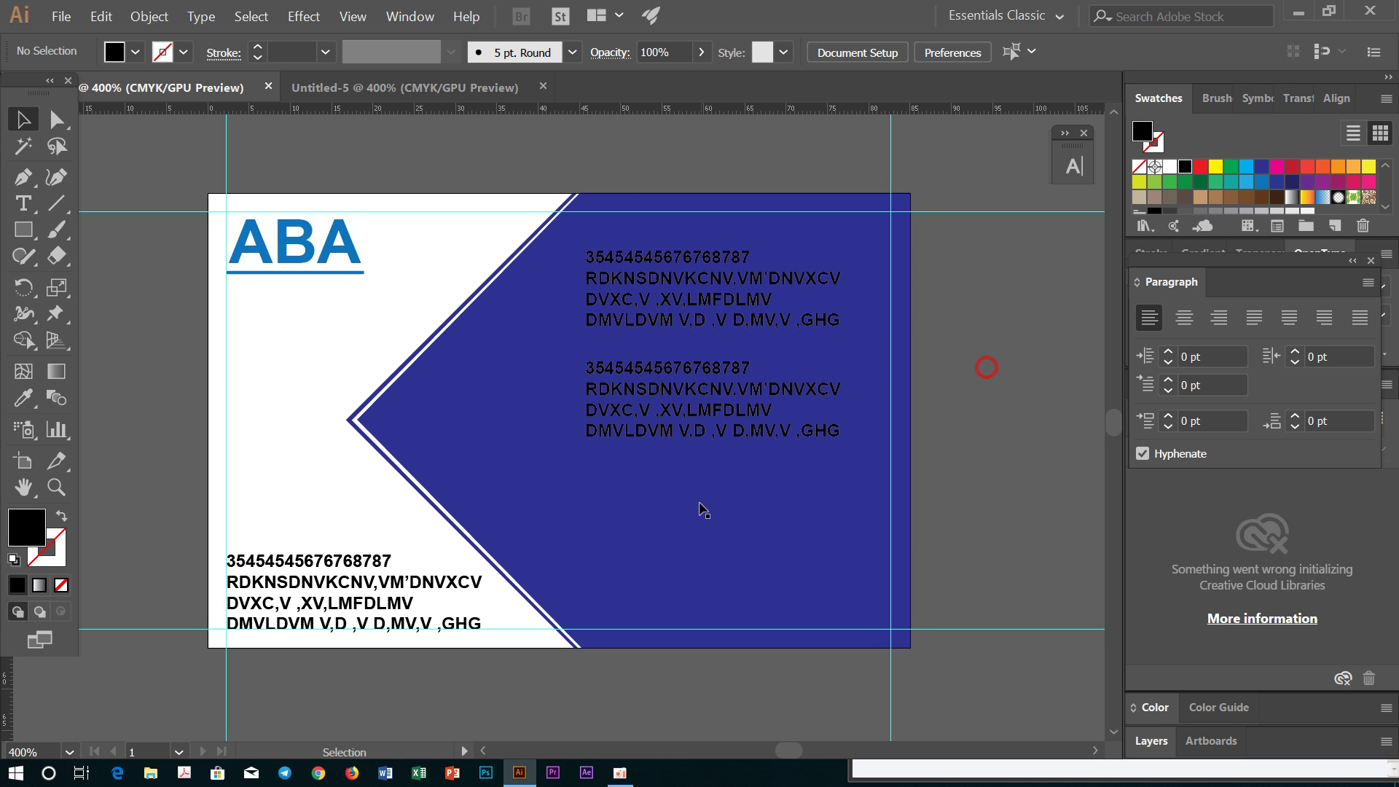
pyautogui.click(664, 327)
pyautogui.click(686, 402)
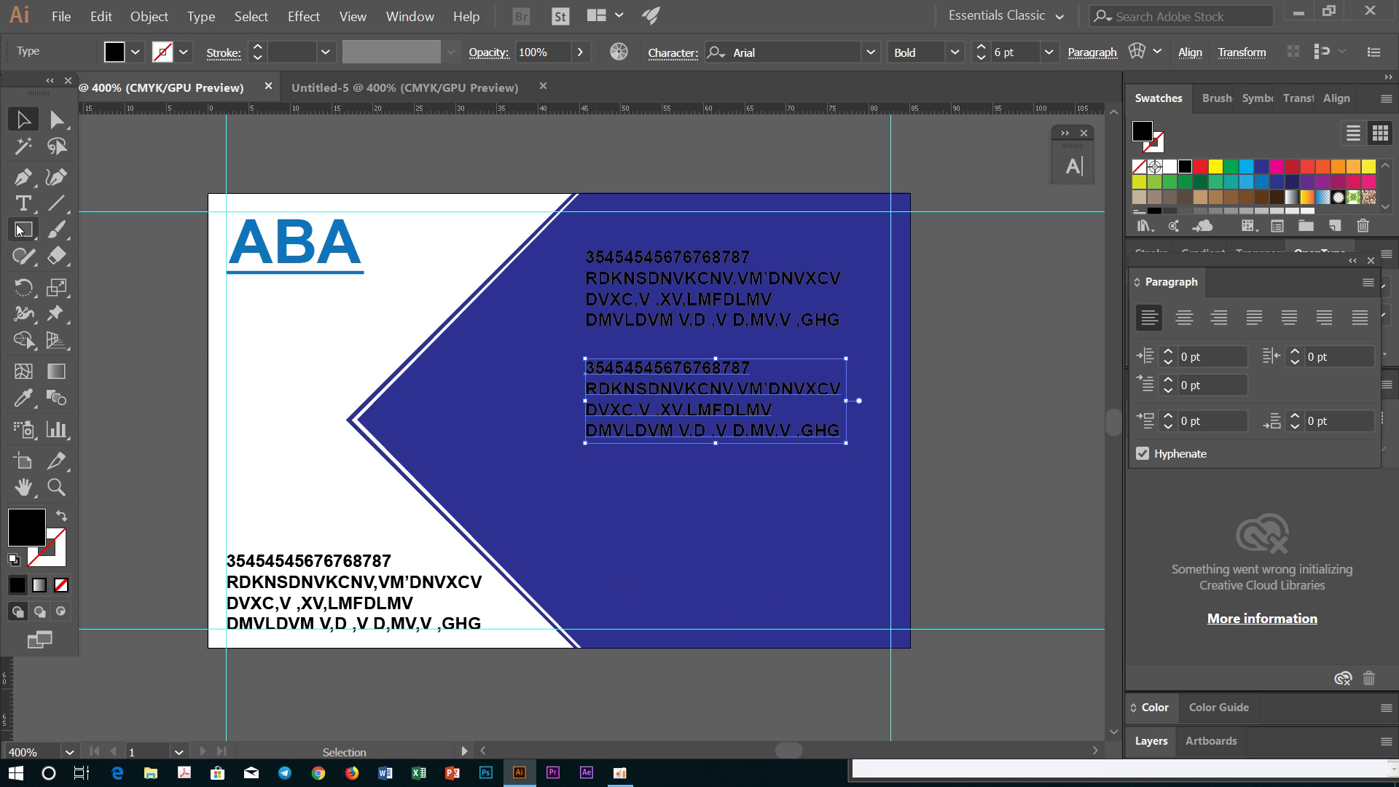
# Draw a small black circle with the Rounded Rectangle tool below the text blocks.
pyautogui.moveTo(19, 230); pyautogui.dragTo(114, 256)
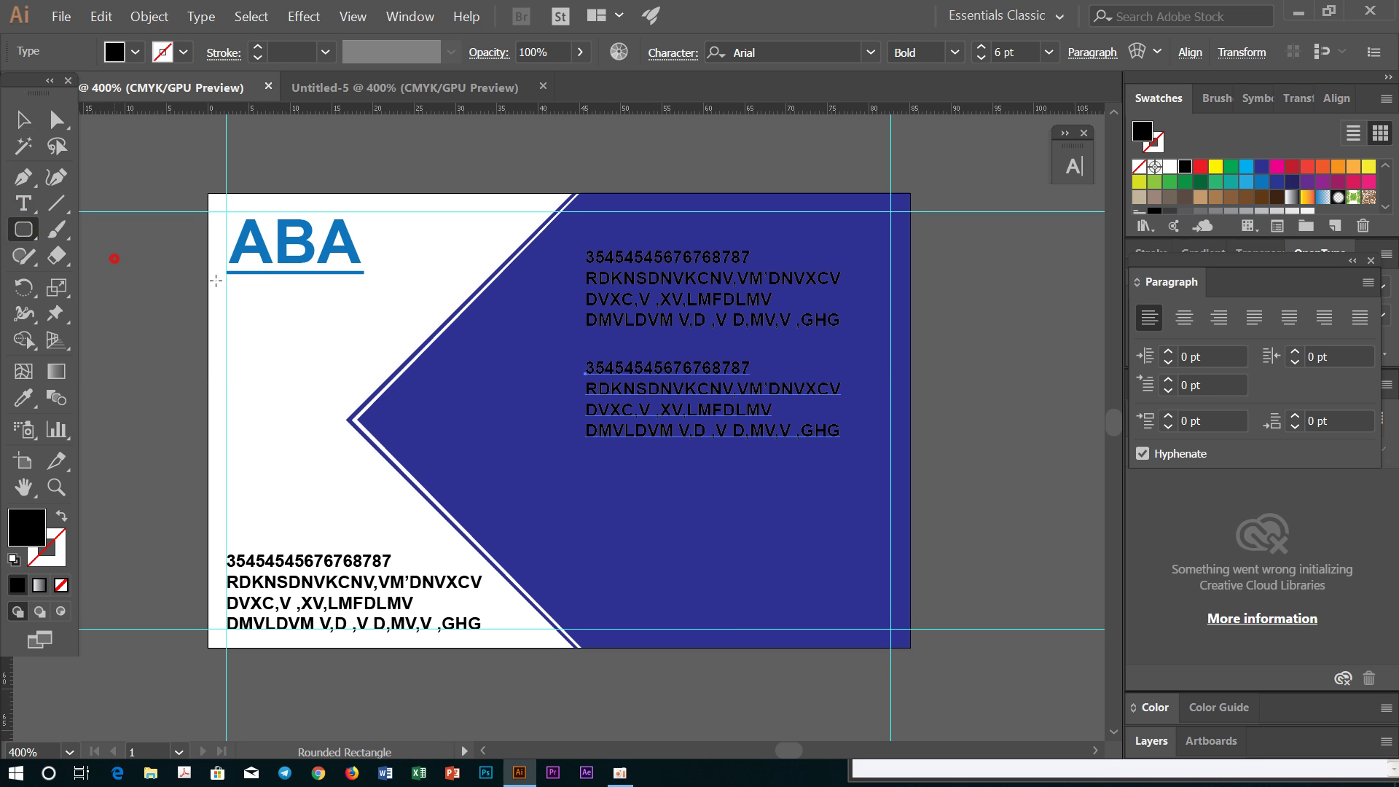
pyautogui.moveTo(604, 485); pyautogui.dragTo(661, 542)
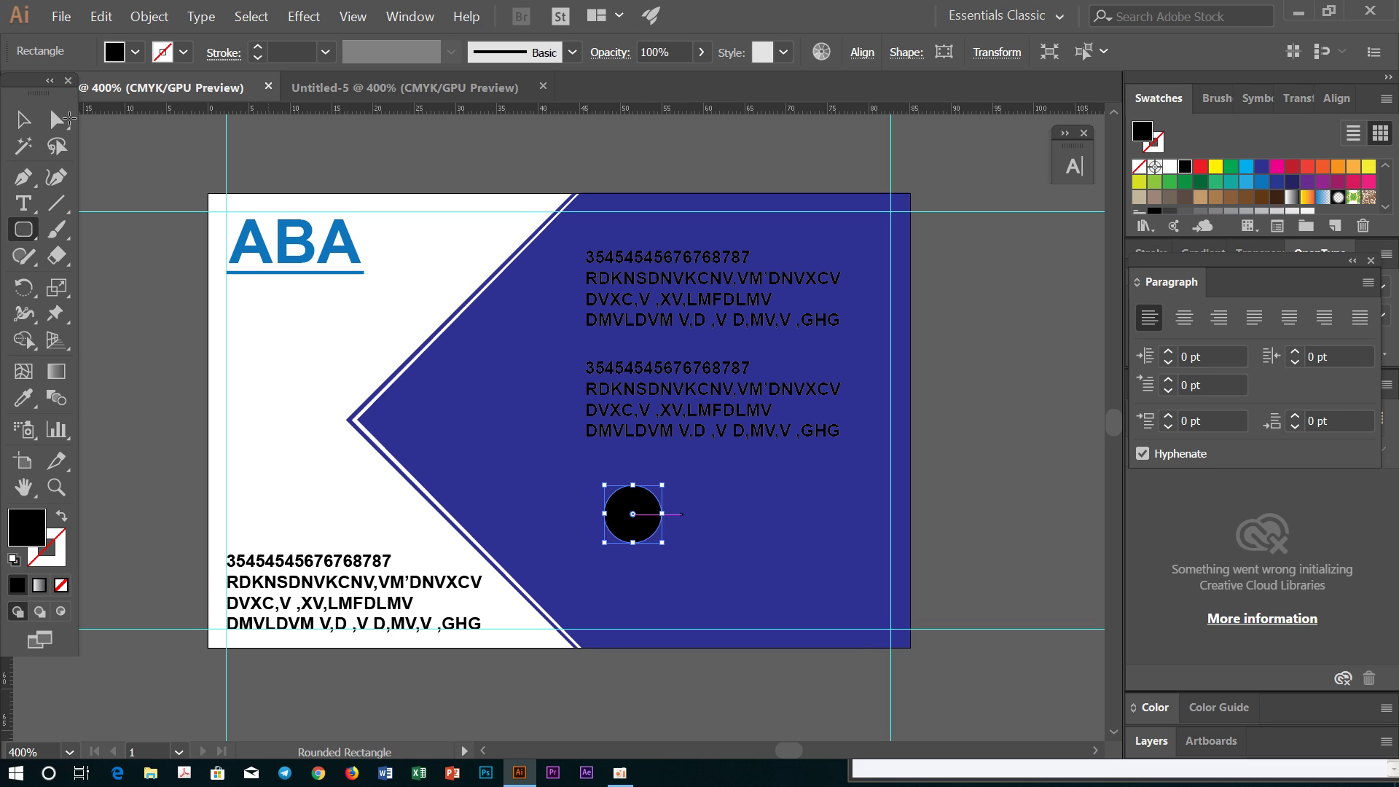
pyautogui.press('v')
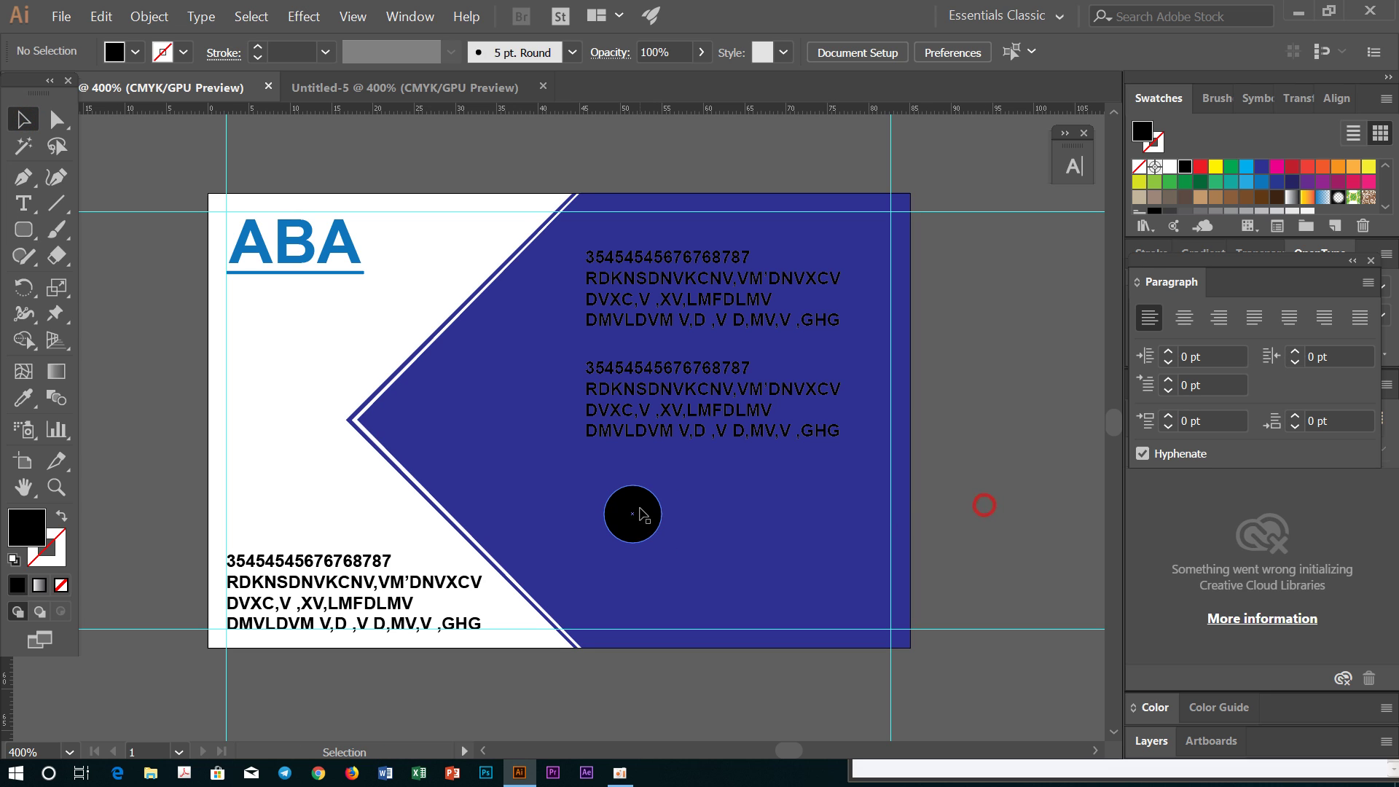
pyautogui.click(677, 520)
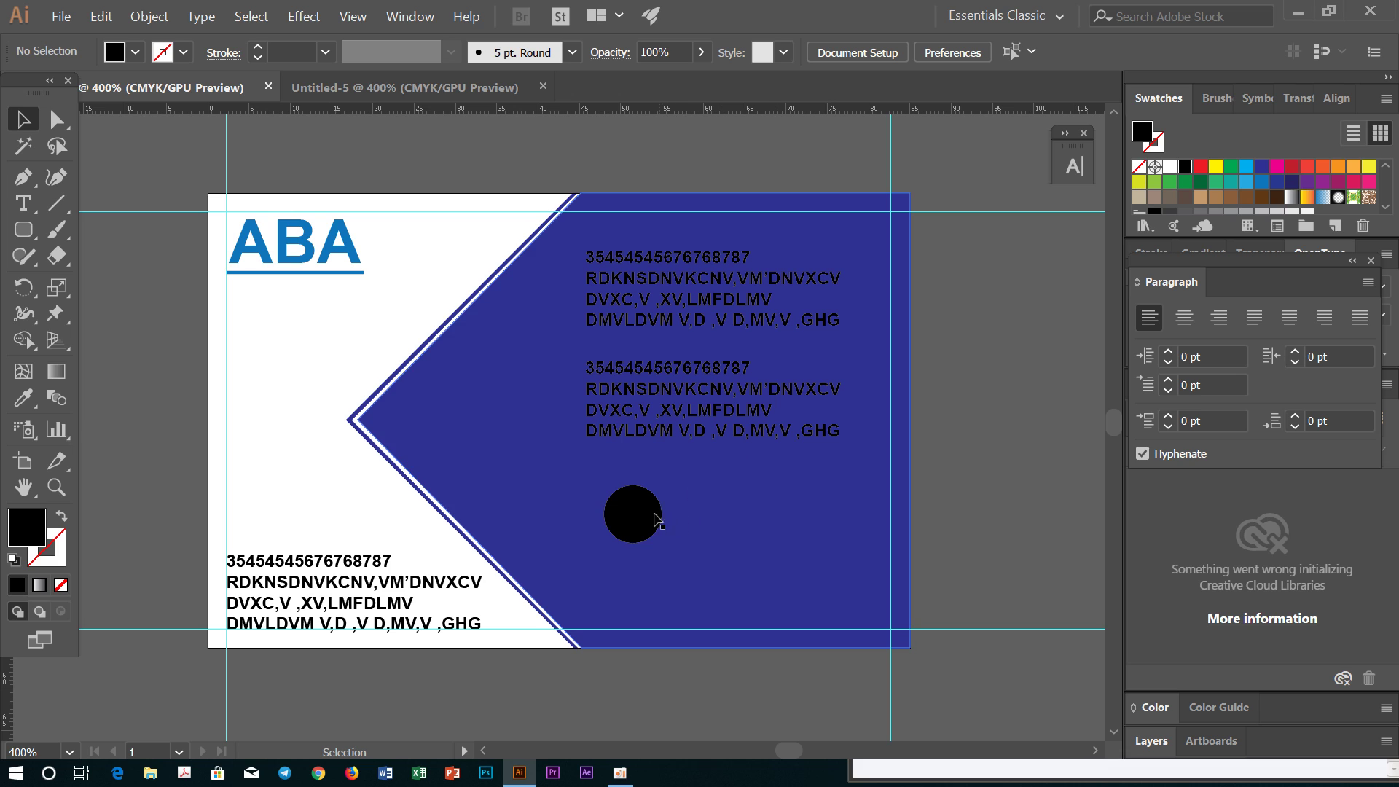
# Select the small black circle below the text blocks and delete it.
pyautogui.moveTo(655, 525); pyautogui.dragTo(685, 545)
pyautogui.press('Delete')
pyautogui.click(982, 489)
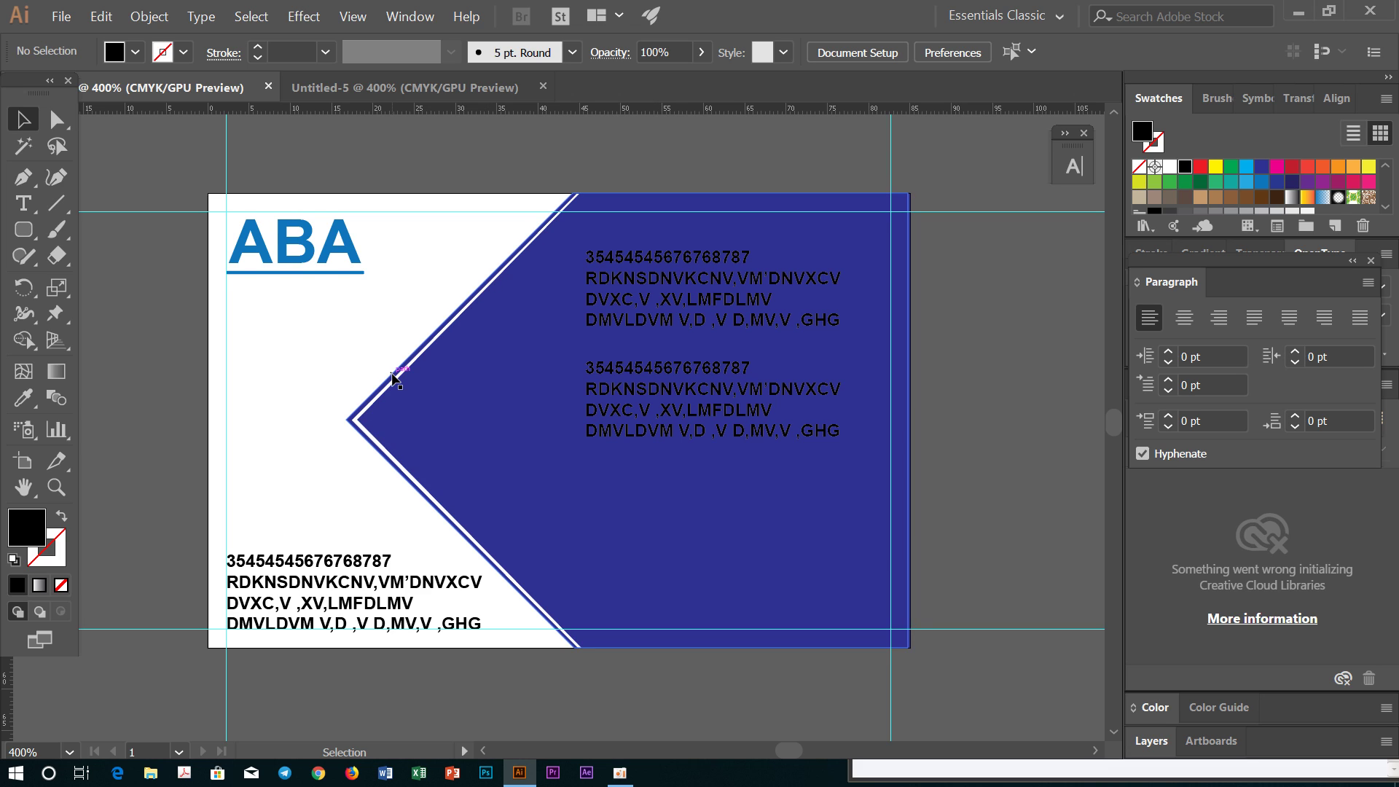
pyautogui.scroll(-1, 392, 379)
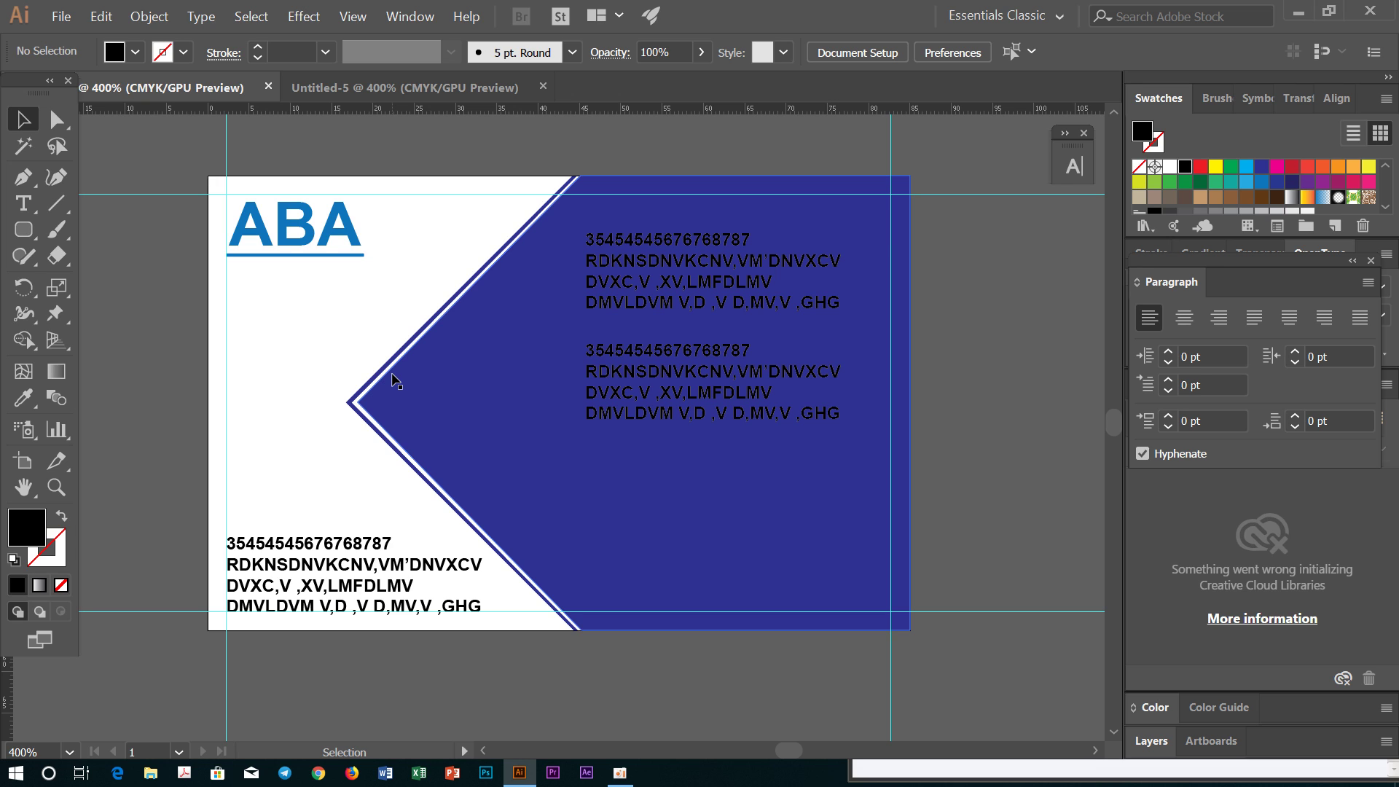
# Delete the filled blue chevron and pull the white background's right edge to the card edge.
pyautogui.moveTo(459, 393); pyautogui.dragTo(594, 429)
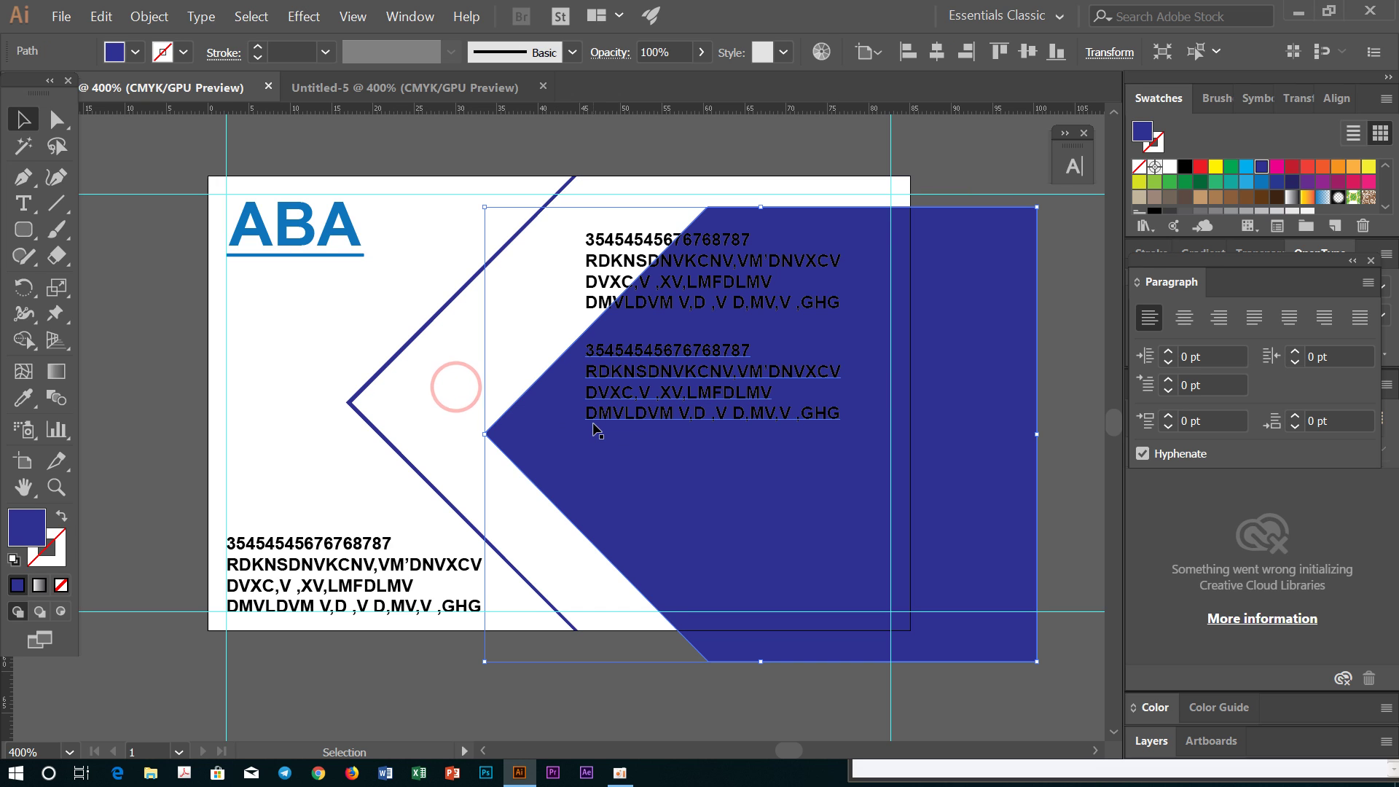
pyautogui.press('Delete')
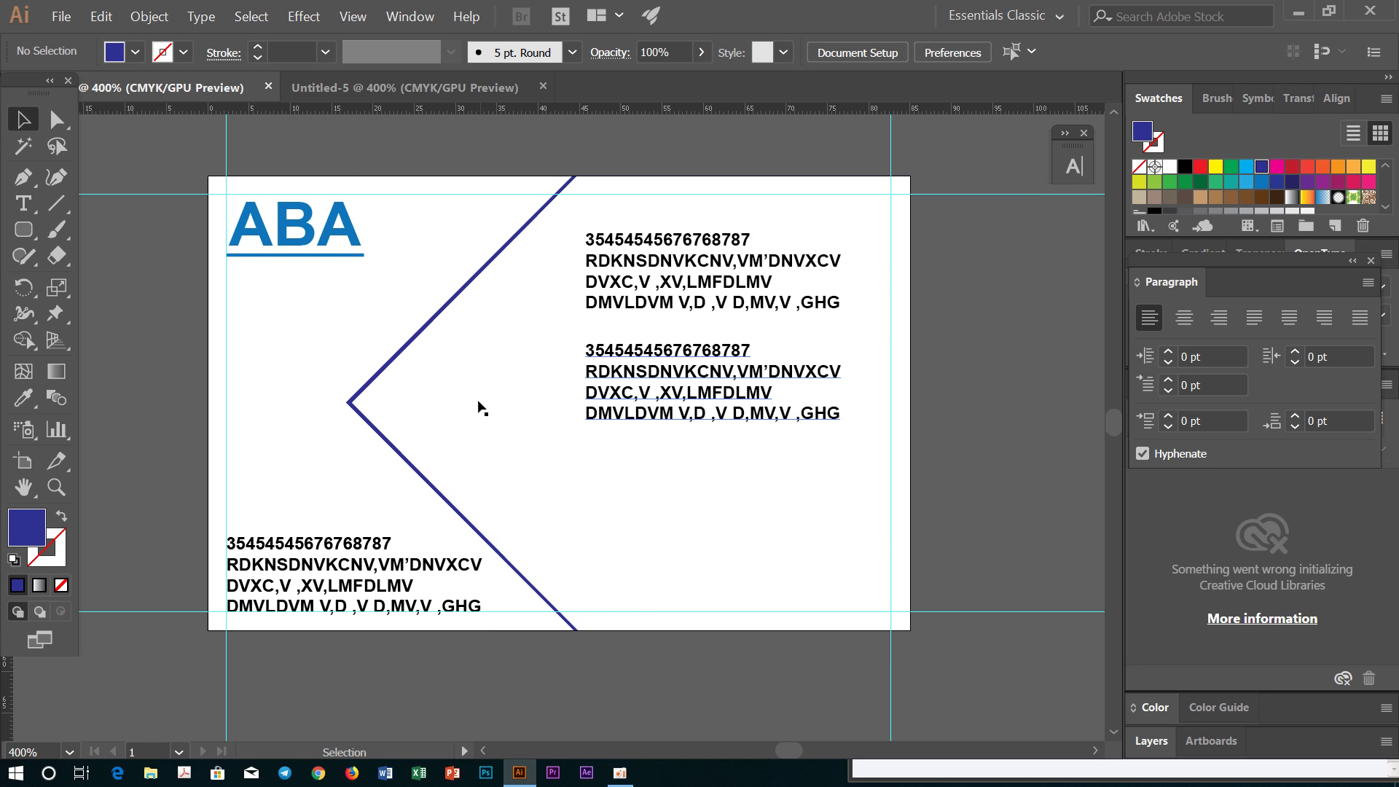
pyautogui.moveTo(436, 410); pyautogui.dragTo(443, 418)
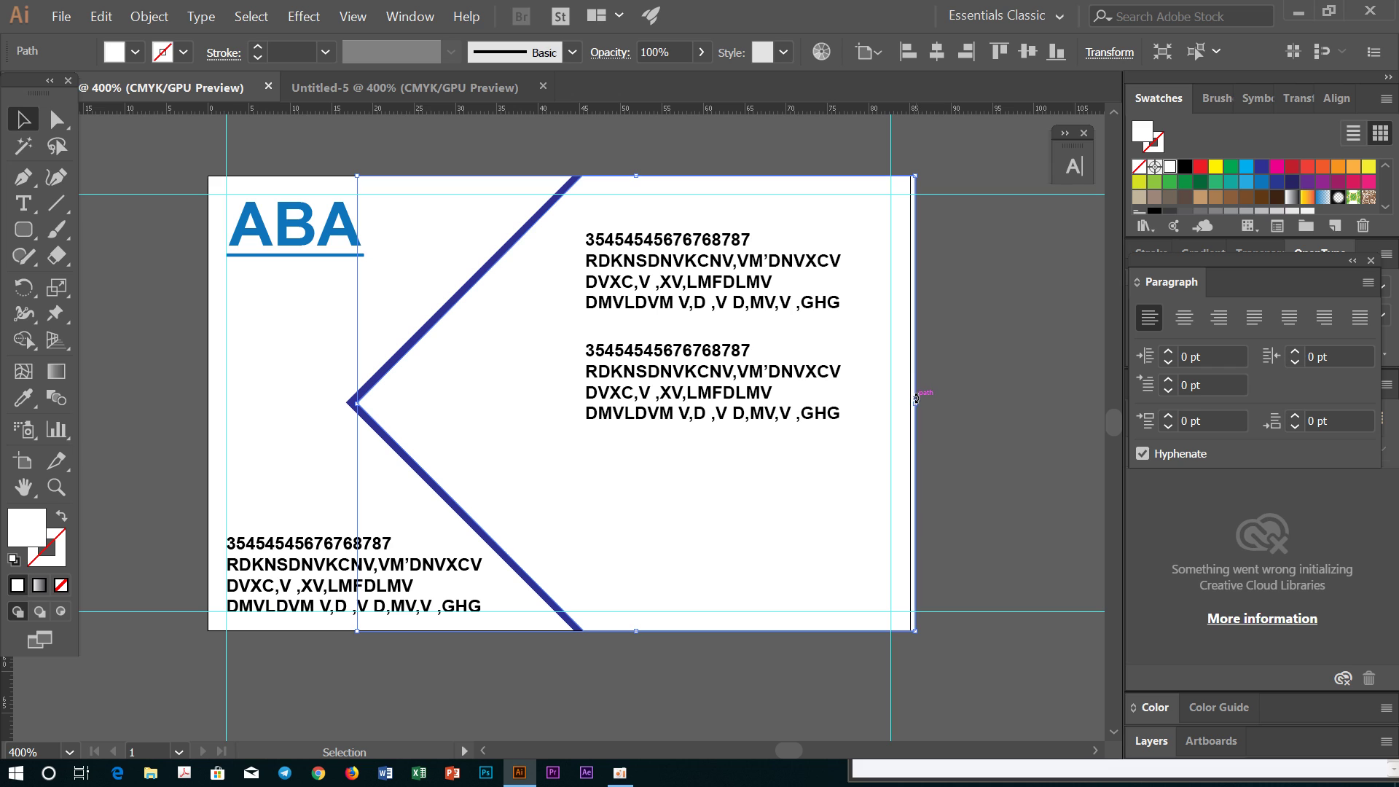
pyautogui.moveTo(915, 399); pyautogui.dragTo(911, 403)
pyautogui.click(976, 398)
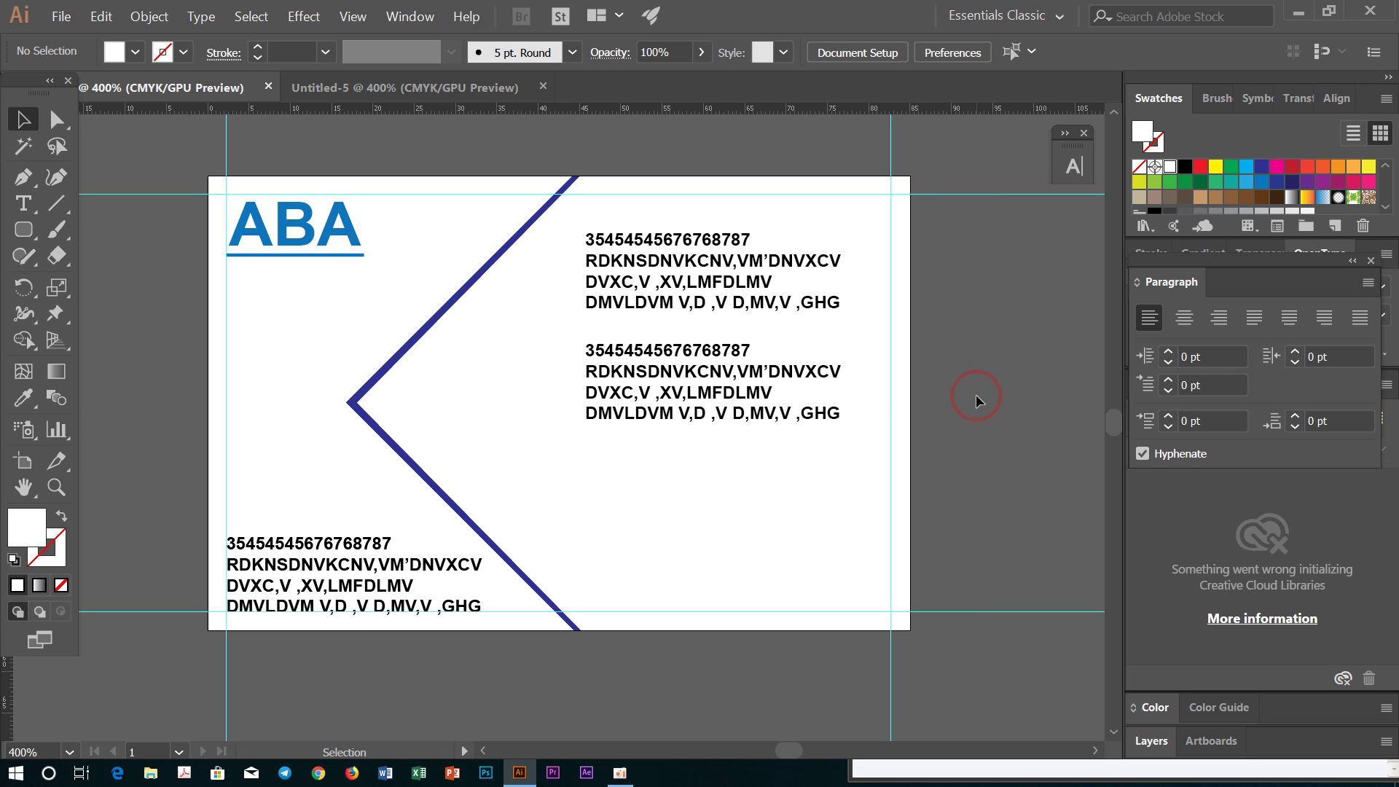